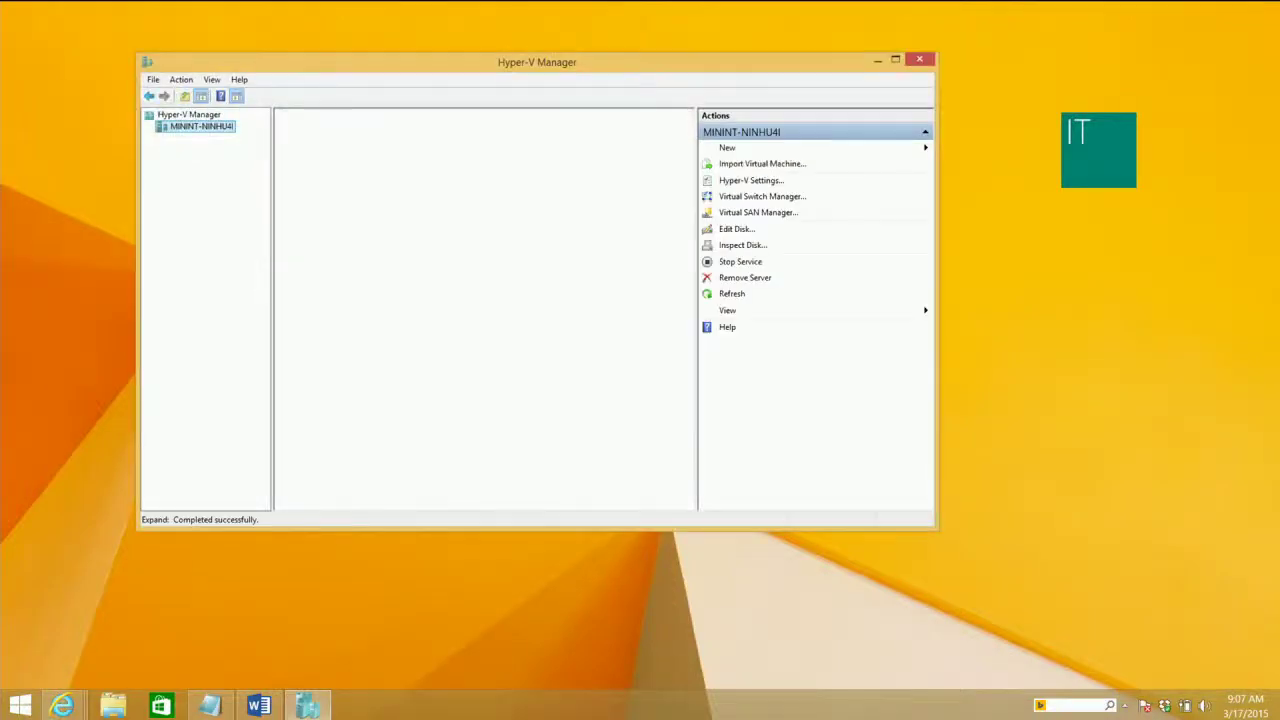
# Step: Connect to the AX2012R3A virtual machine from its Hyper-V Manager context menu
pyautogui.rightClick(331, 163)
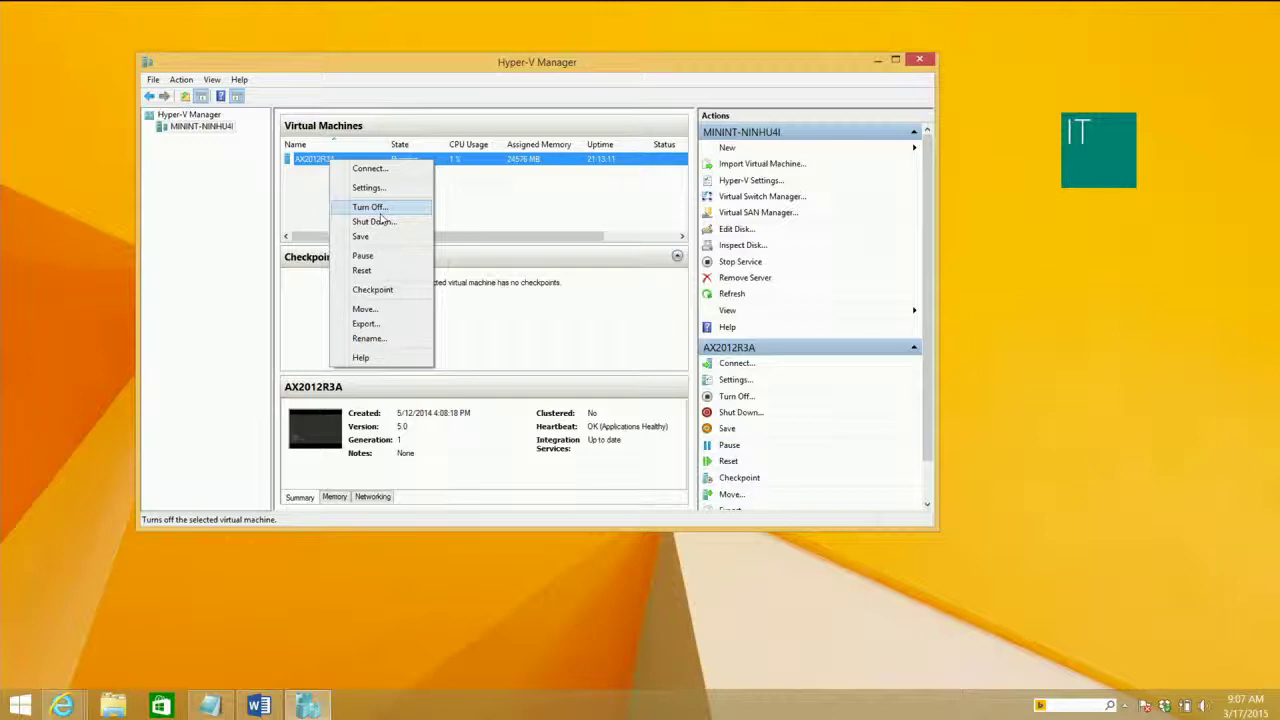
pyautogui.click(385, 170)
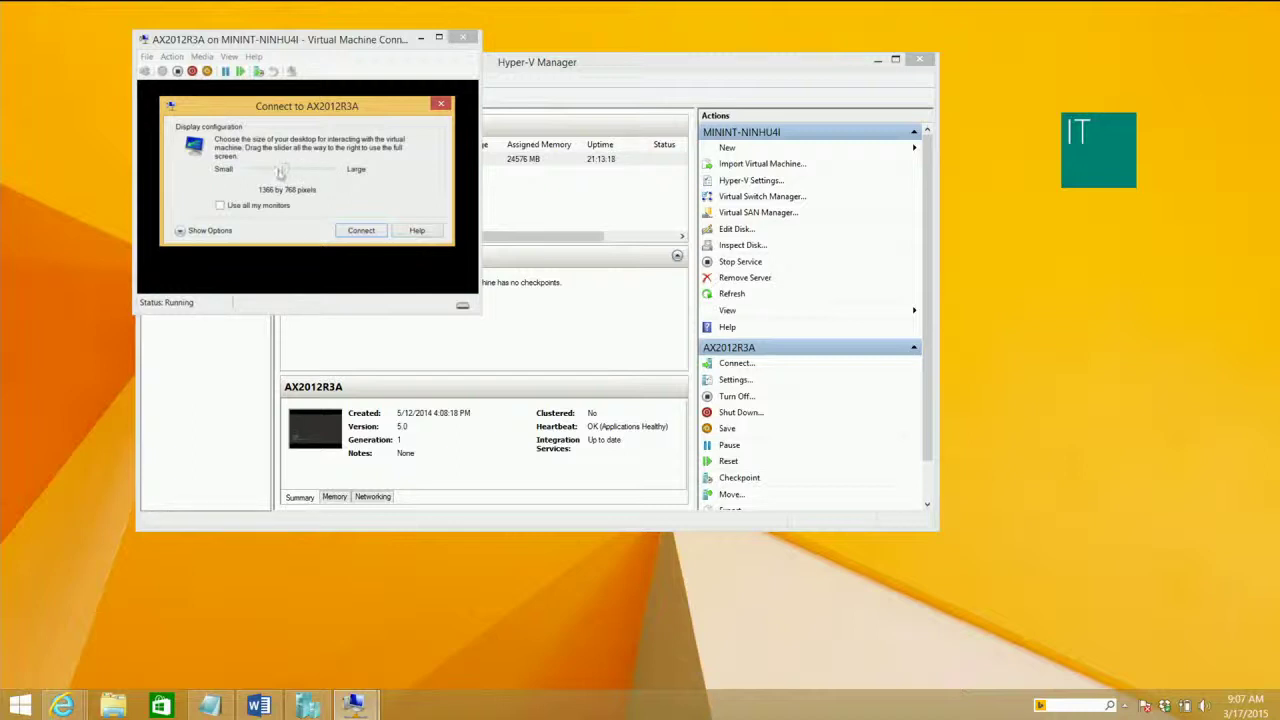
# Step: Set the connection display size to Large (Full Screen) and connect to the VM
pyautogui.moveTo(286, 170); pyautogui.dragTo(342, 176)
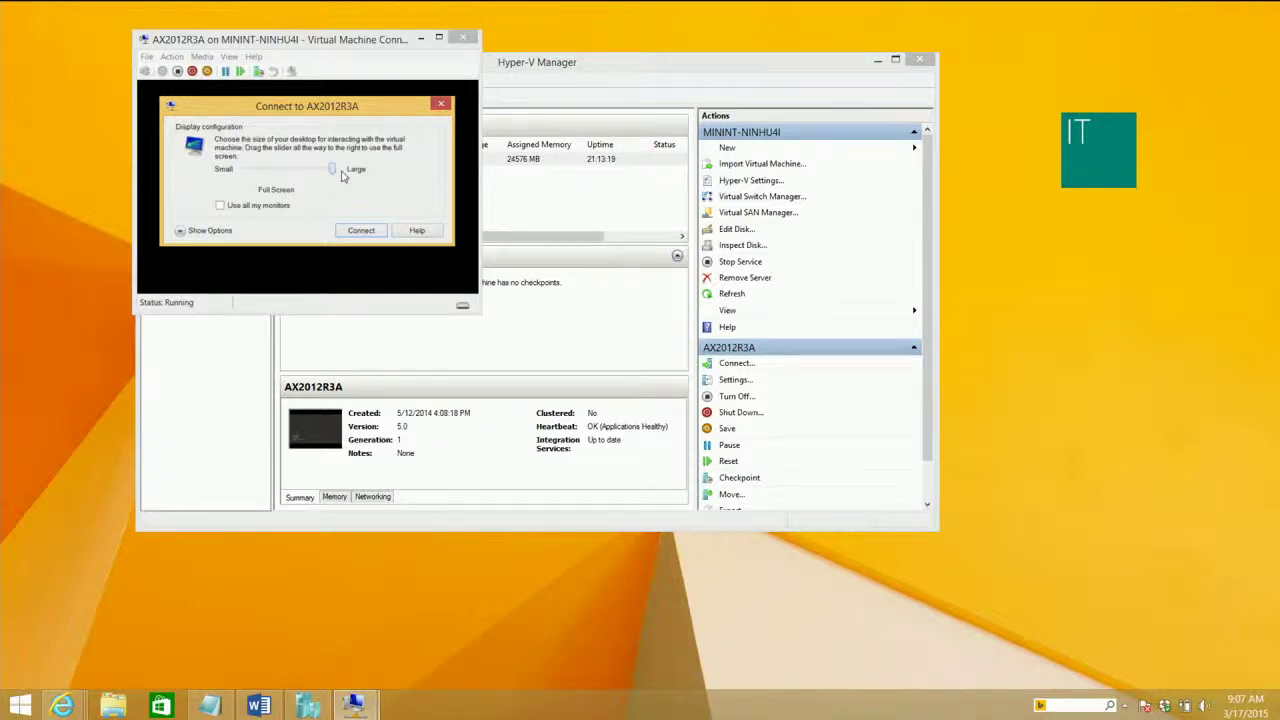
pyautogui.click(360, 230)
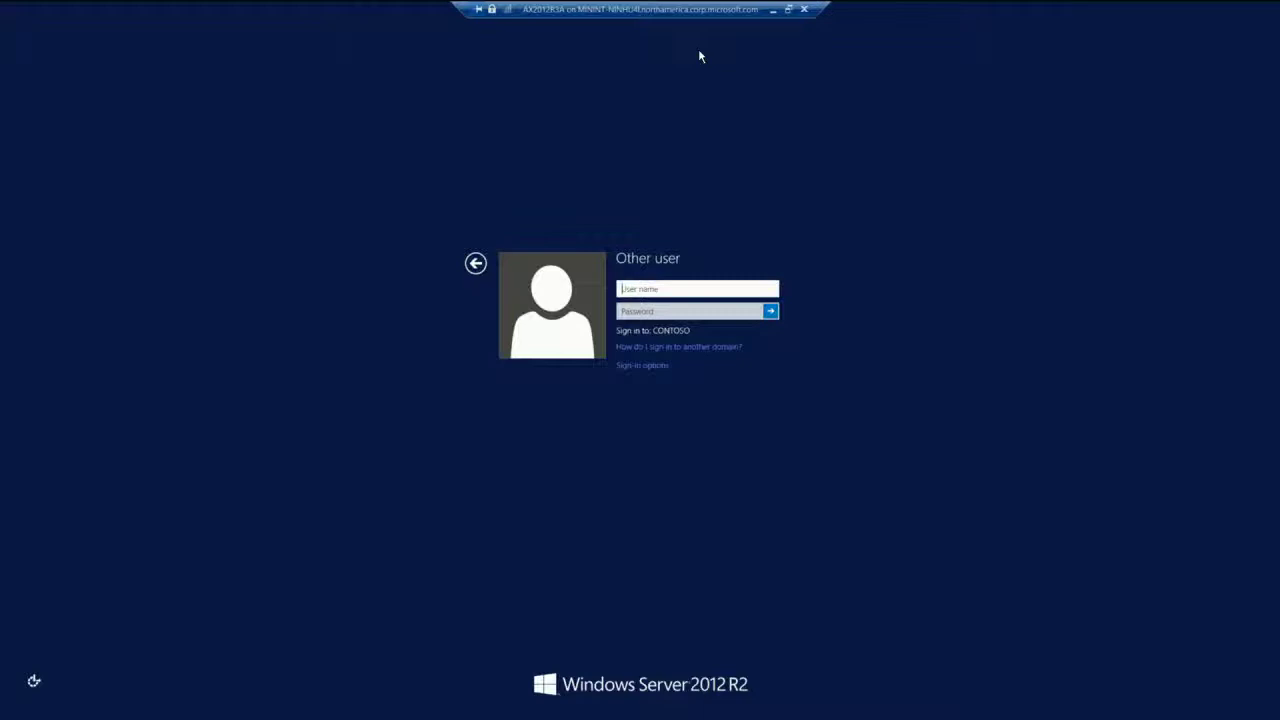
# Step: Sign in to the virtual machine with the user's account name and password
pyautogui.press('Tab')
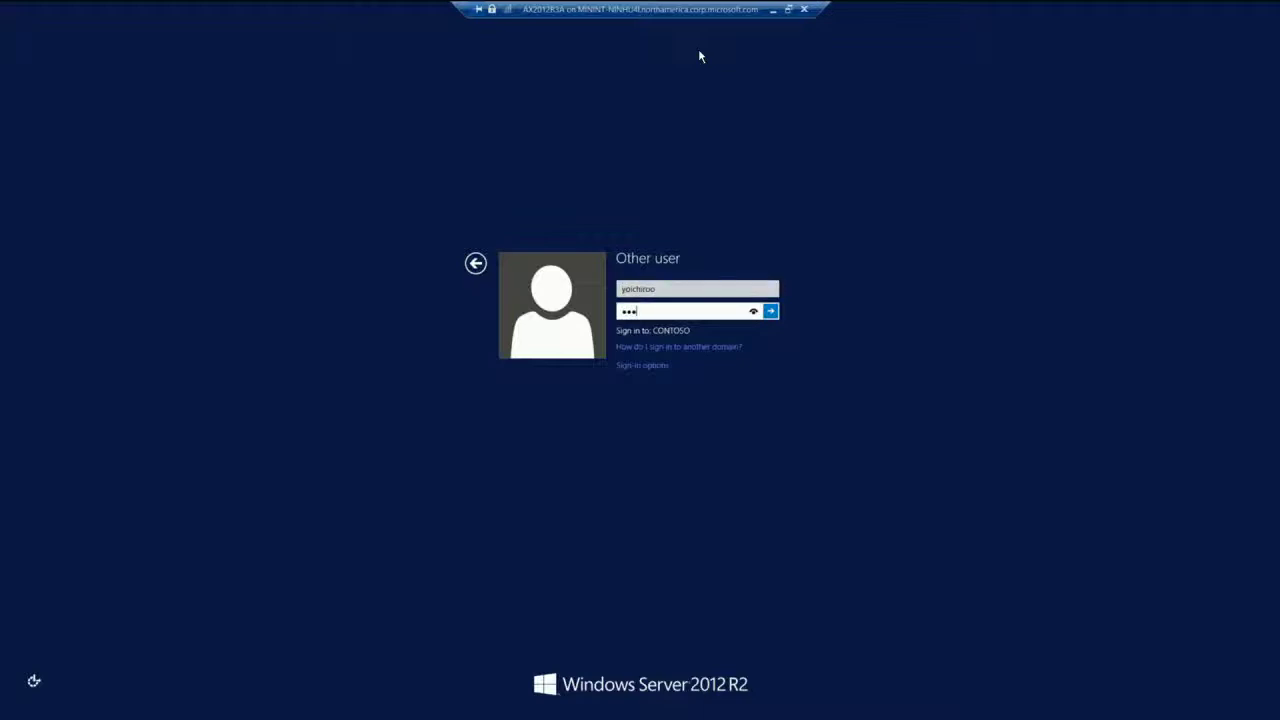
pyautogui.press('BackSpace')
pyautogui.press('BackSpace')
pyautogui.press('BackSpace')
pyautogui.press('BackSpace')
pyautogui.press('BackSpace')
pyautogui.press('BackSpace')
pyautogui.press('Return')
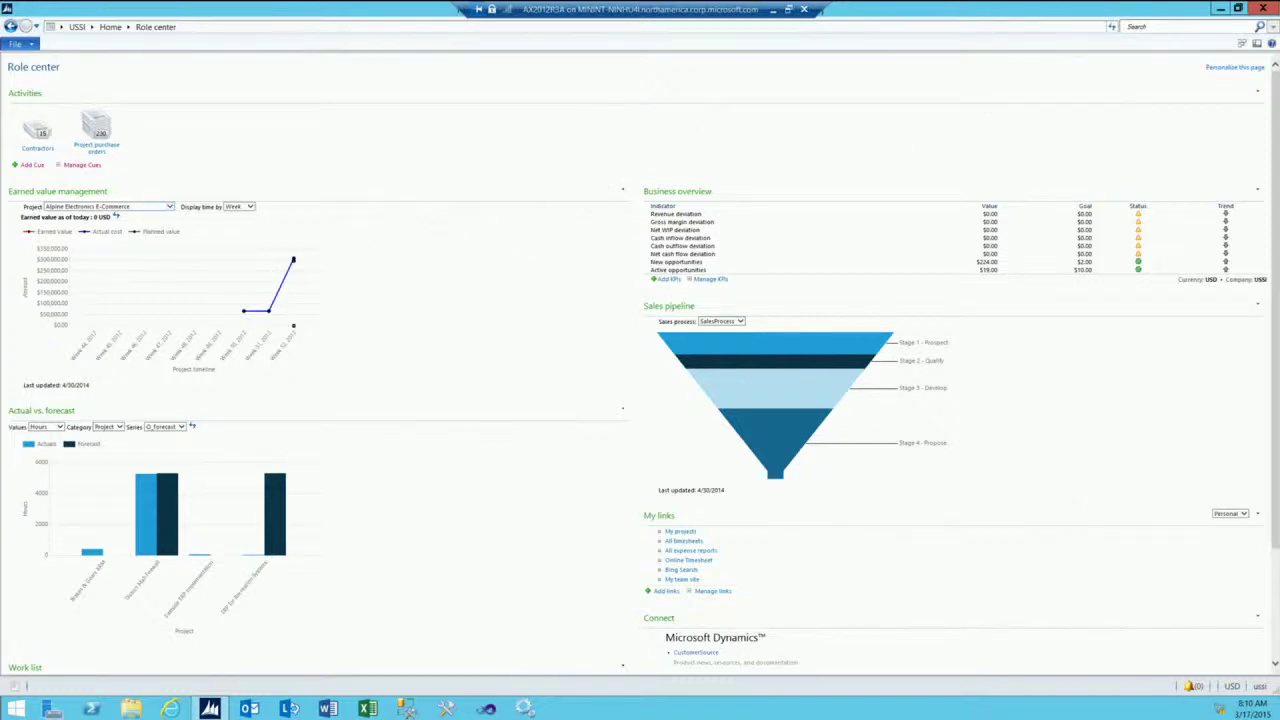
pyautogui.click(40, 148)
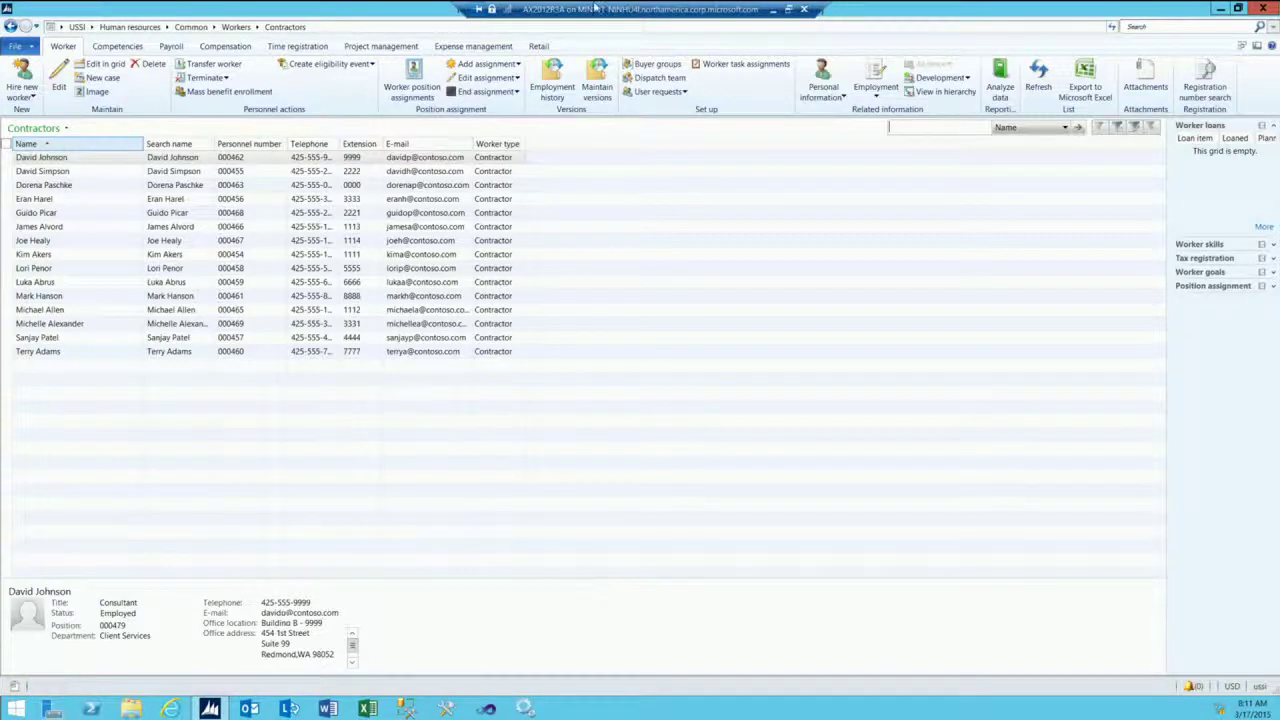
pyautogui.click(10, 27)
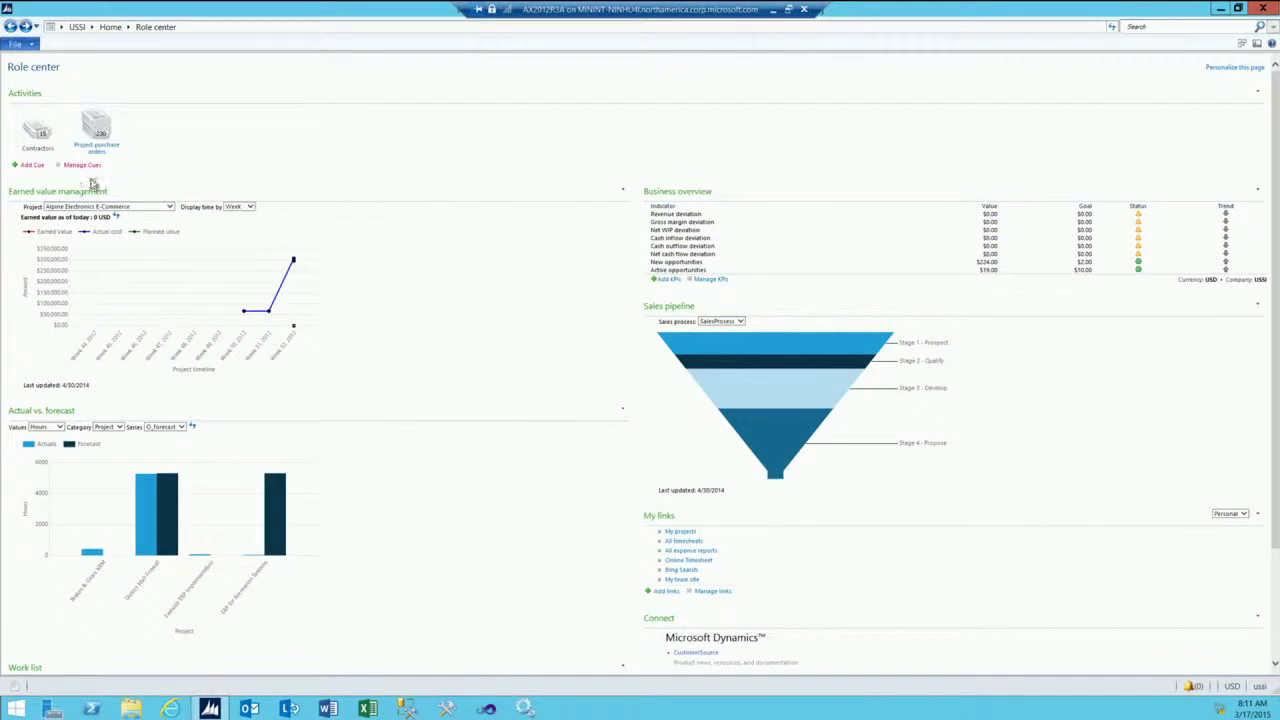
pyautogui.click(38, 167)
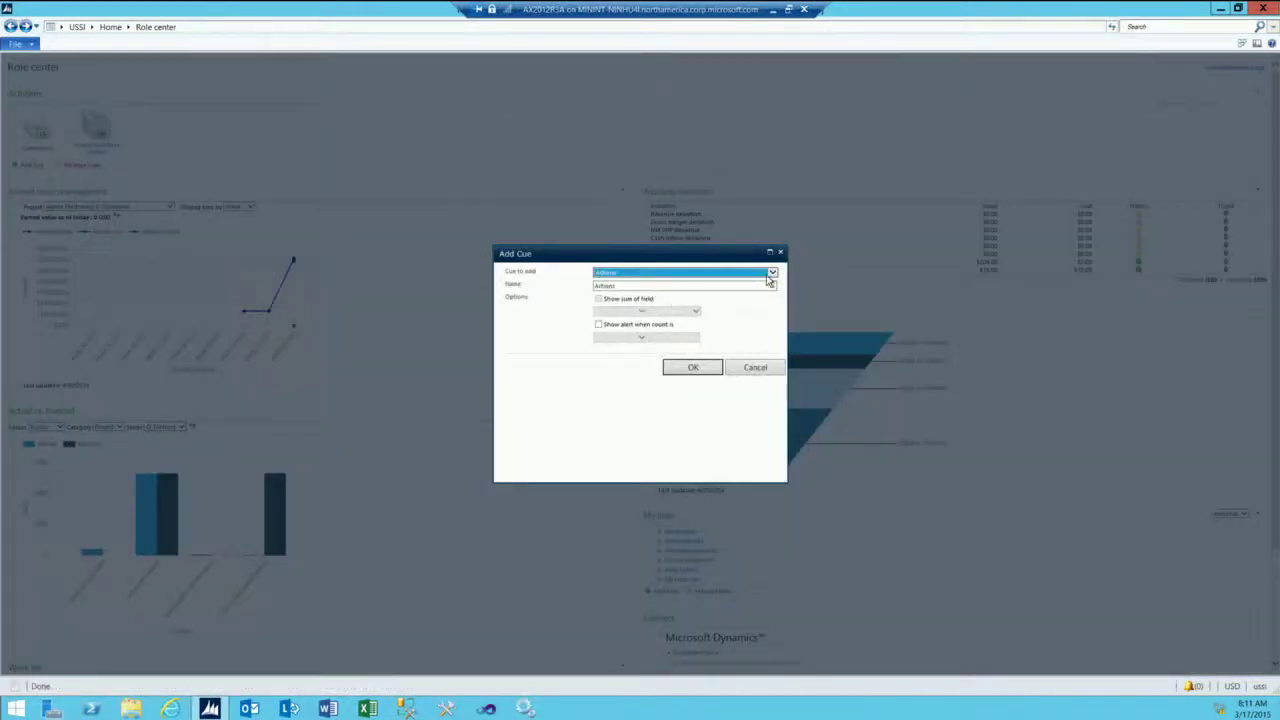
pyautogui.click(773, 273)
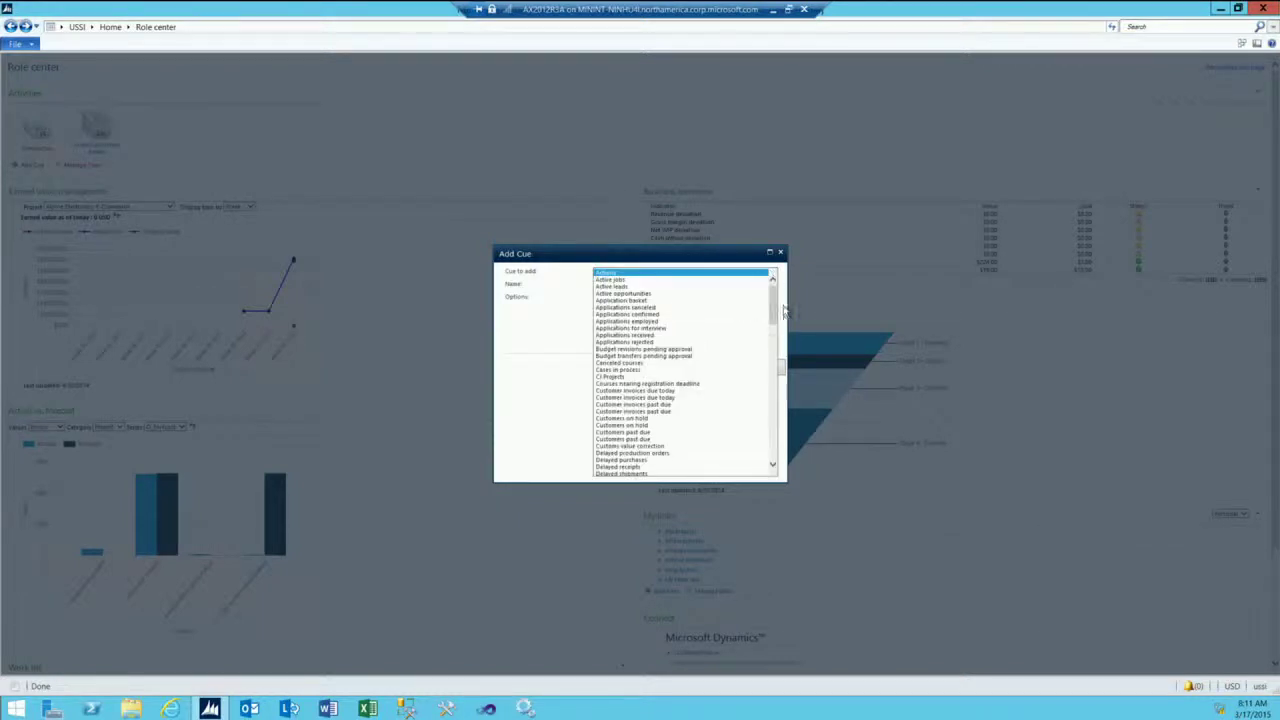
pyautogui.moveTo(778, 310); pyautogui.dragTo(771, 280)
pyautogui.click(780, 252)
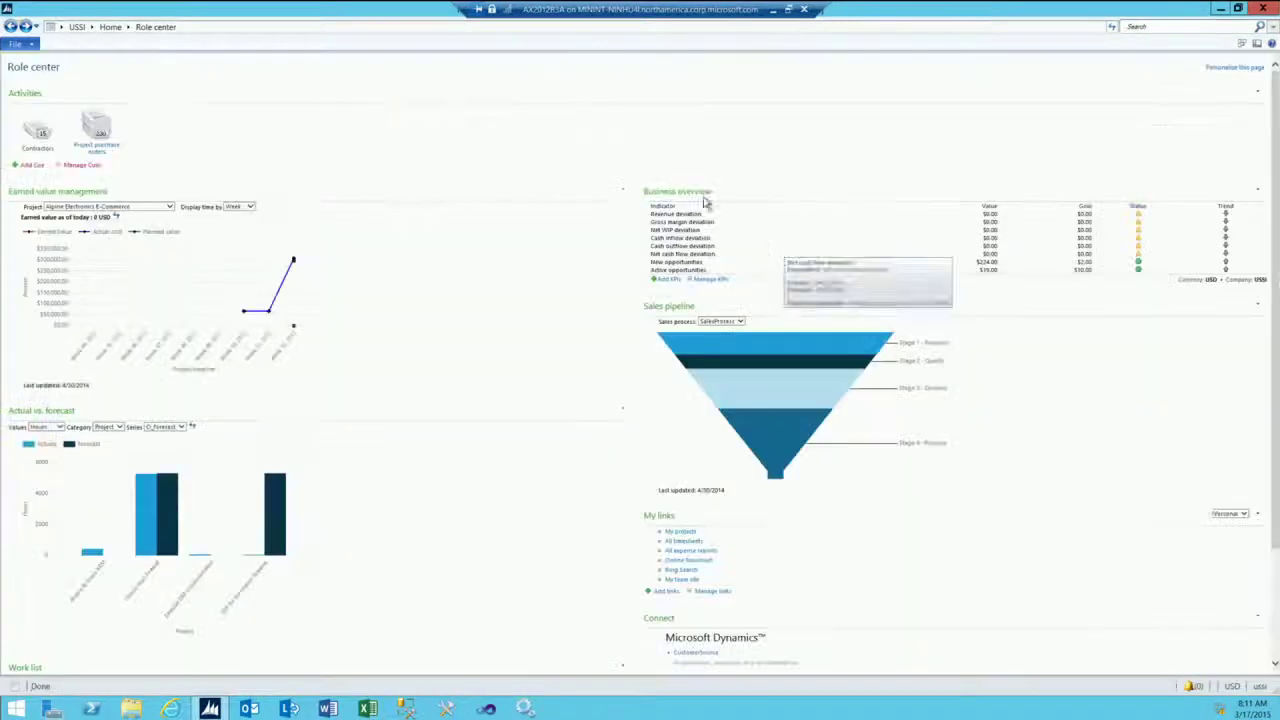
# Step: Open the All projects list in Project management and accounting
pyautogui.click(91, 28)
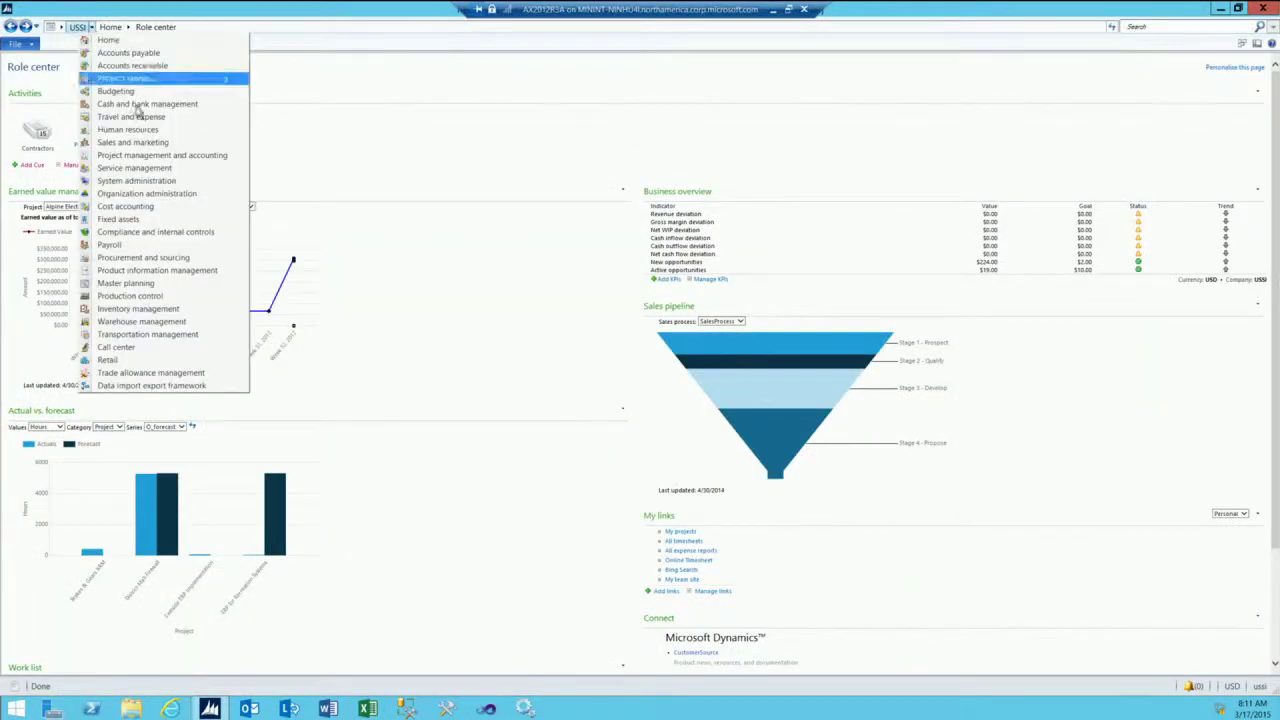
pyautogui.click(182, 157)
pyautogui.click(60, 105)
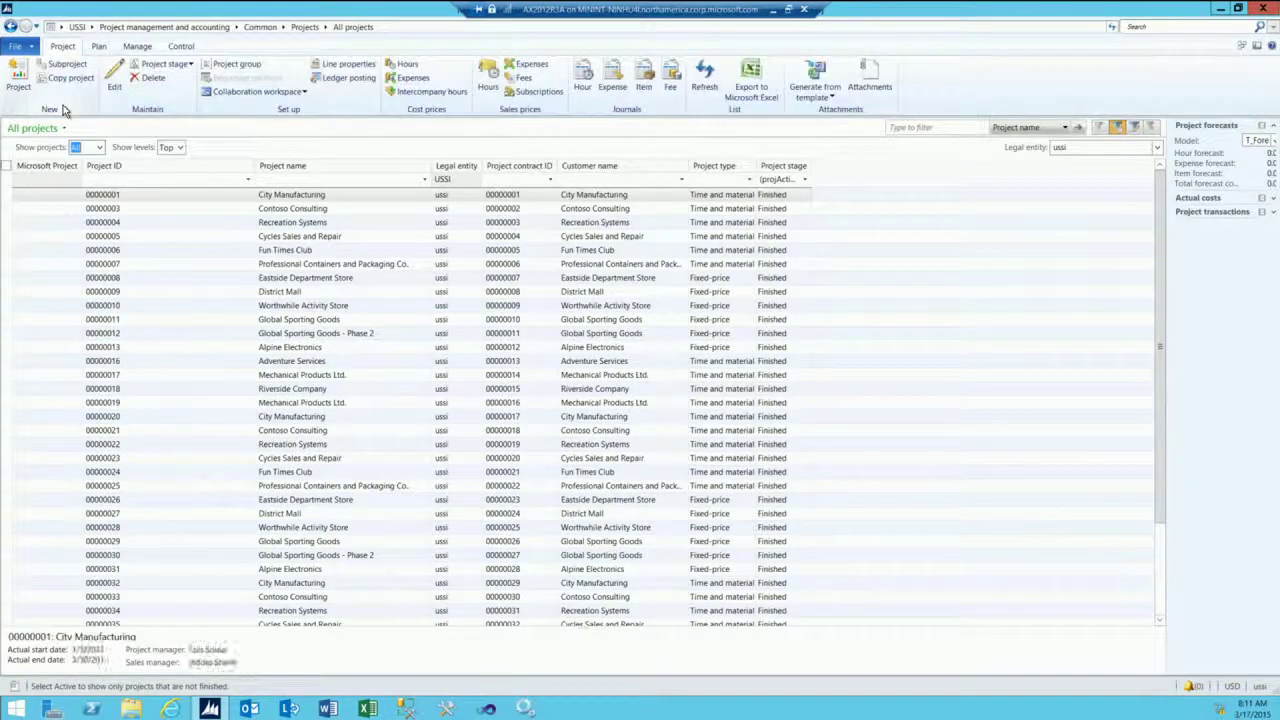
# Step: Filter All projects by Project contract ID 00000001
pyautogui.rightClick(516, 196)
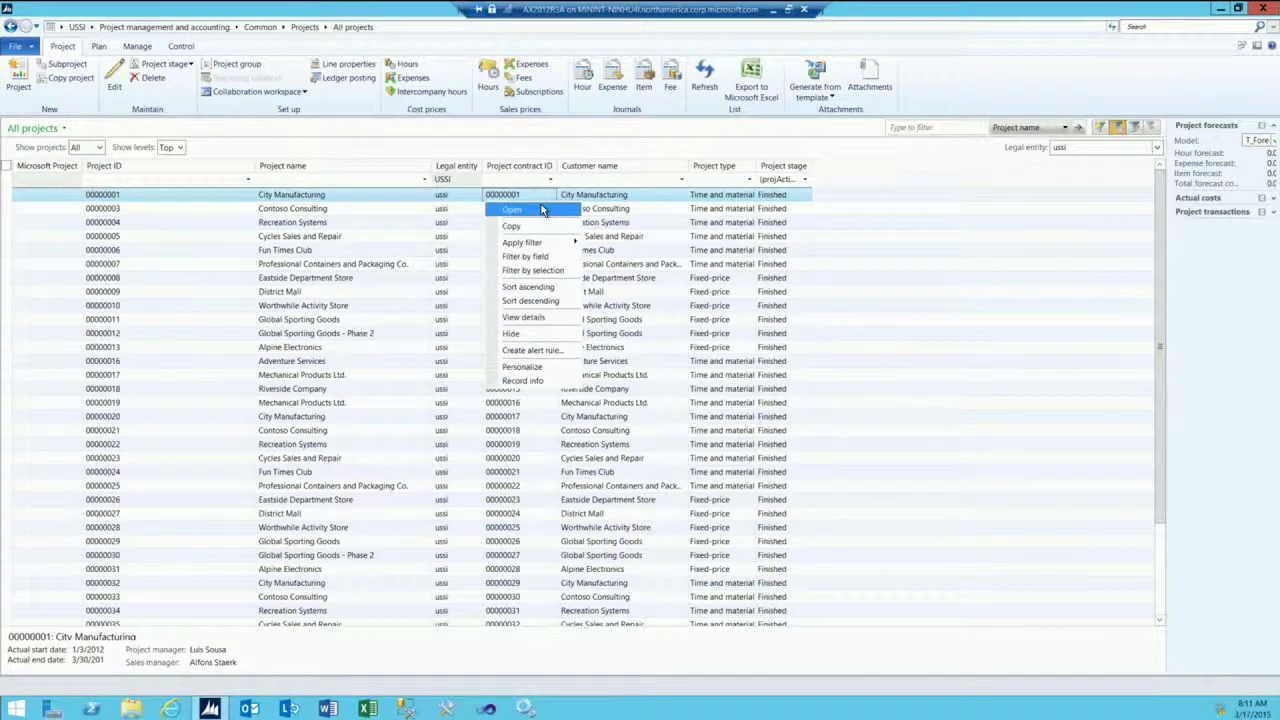
pyautogui.click(547, 258)
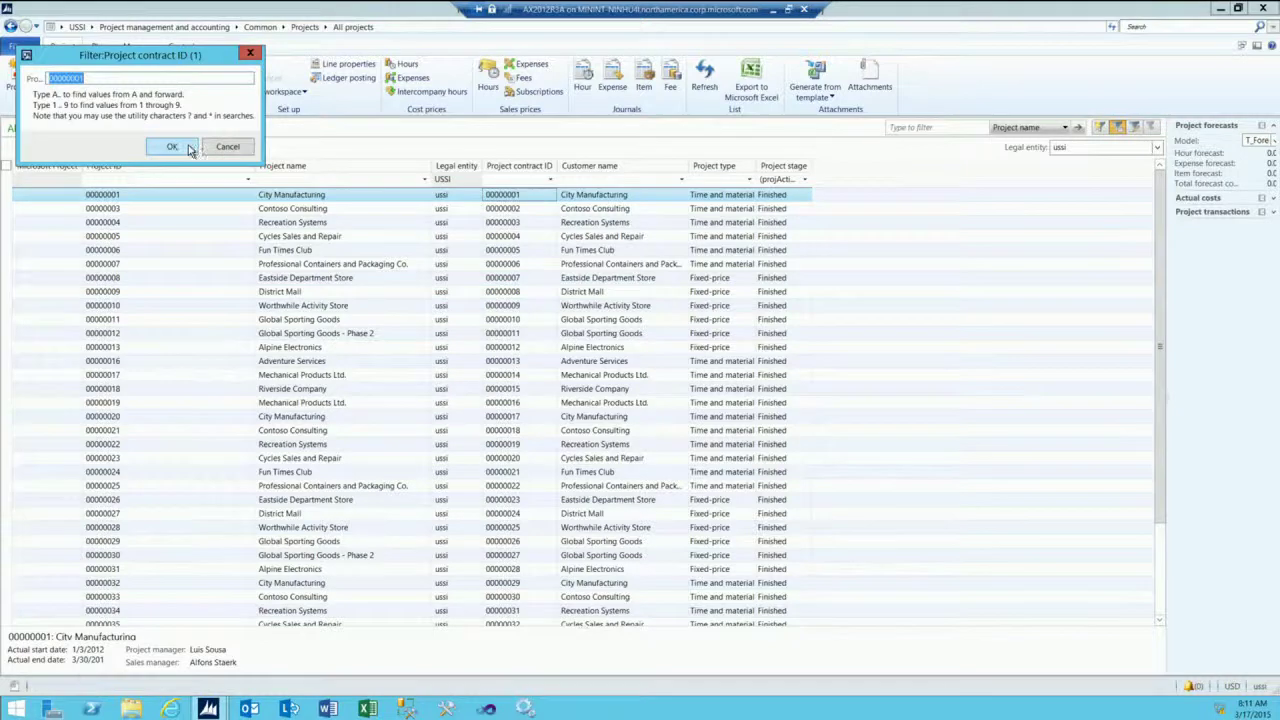
pyautogui.click(194, 148)
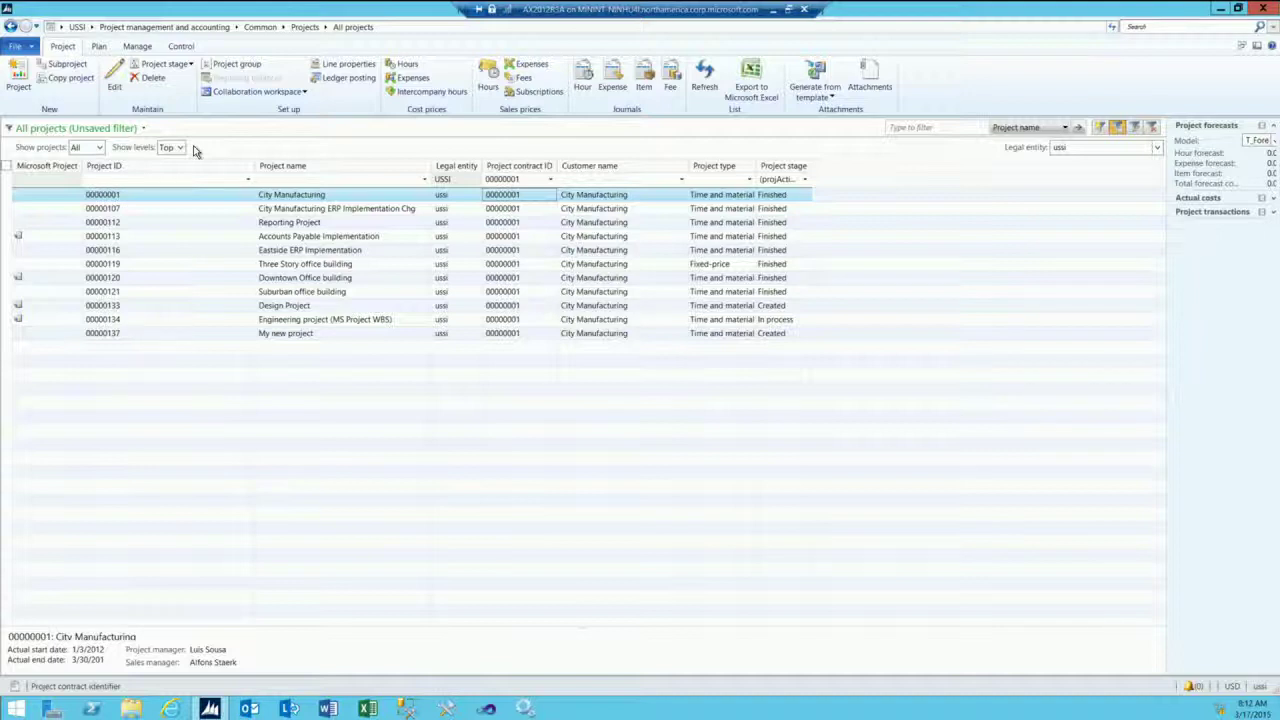
# Step: Save the filtered All projects list as a cue named 'My Contracts'
pyautogui.click(144, 131)
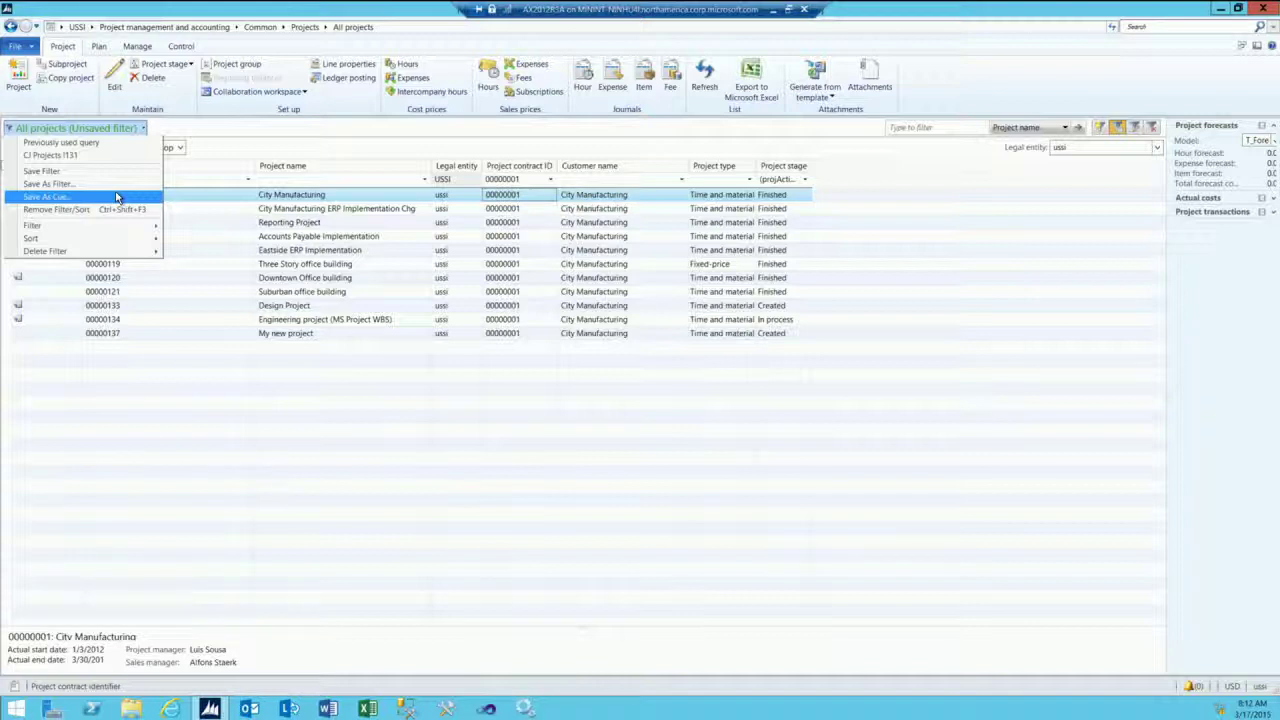
pyautogui.click(116, 197)
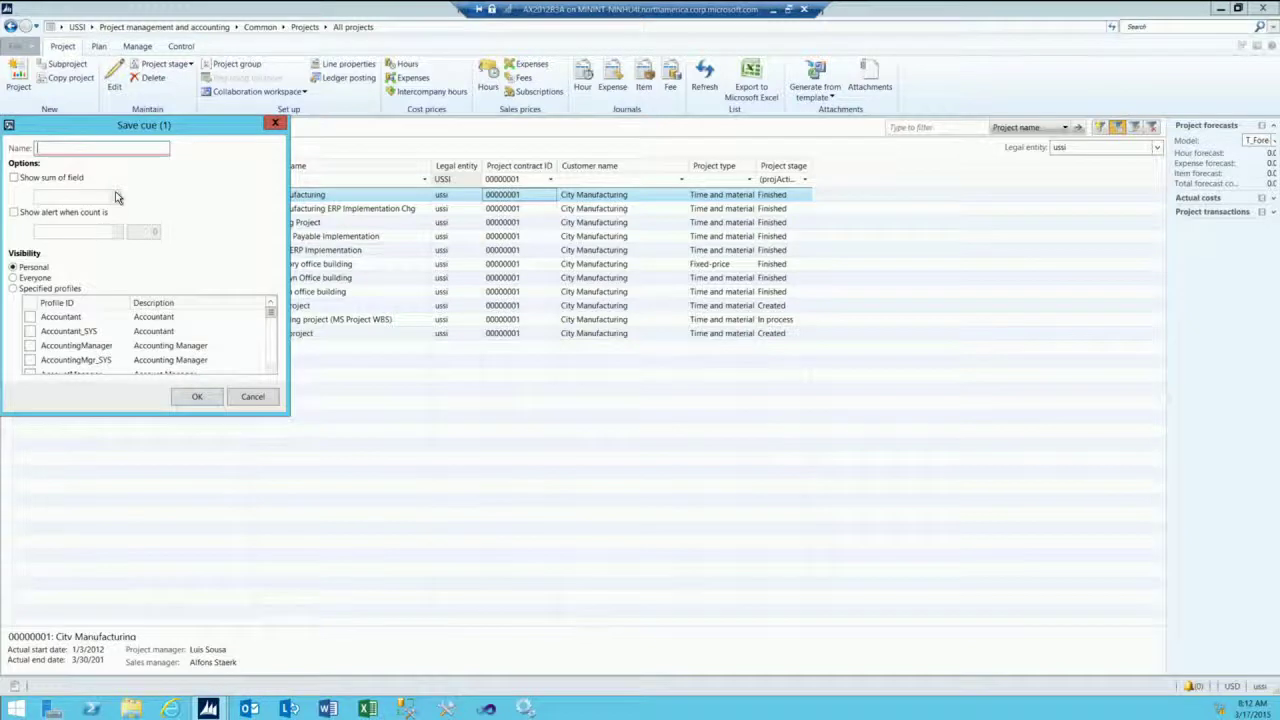
pyautogui.write('My Contracts')
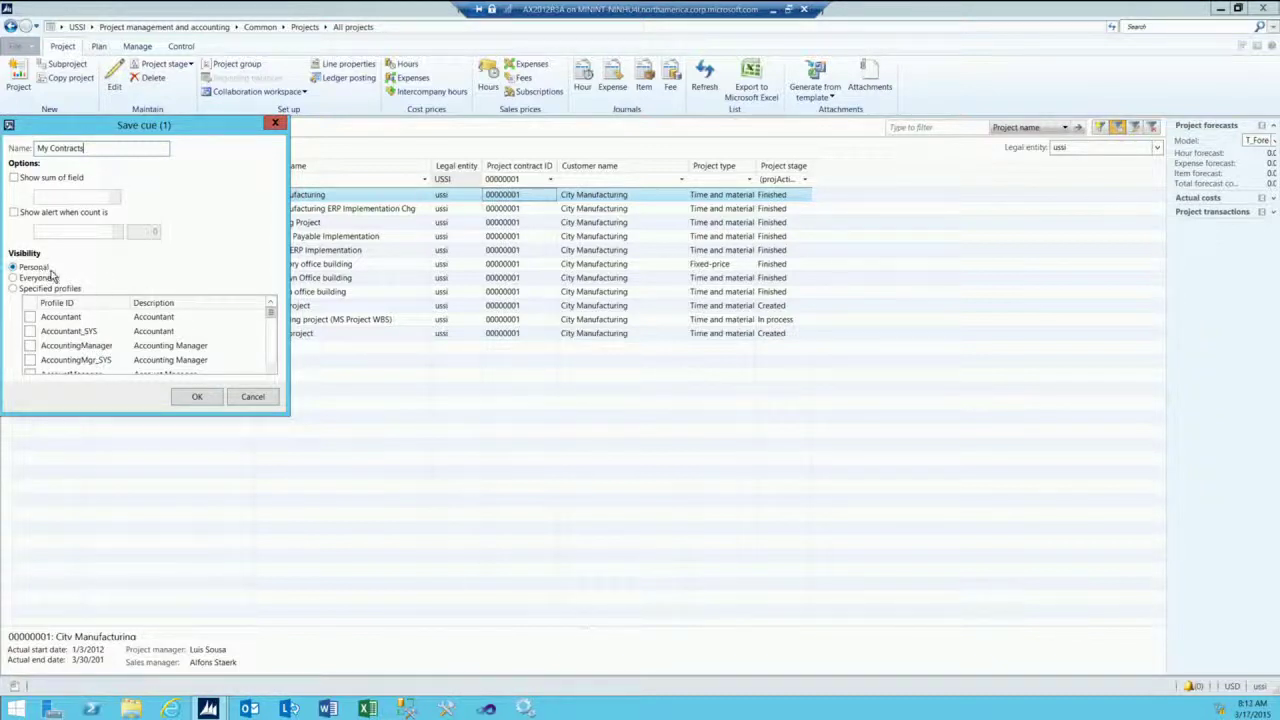
pyautogui.click(199, 397)
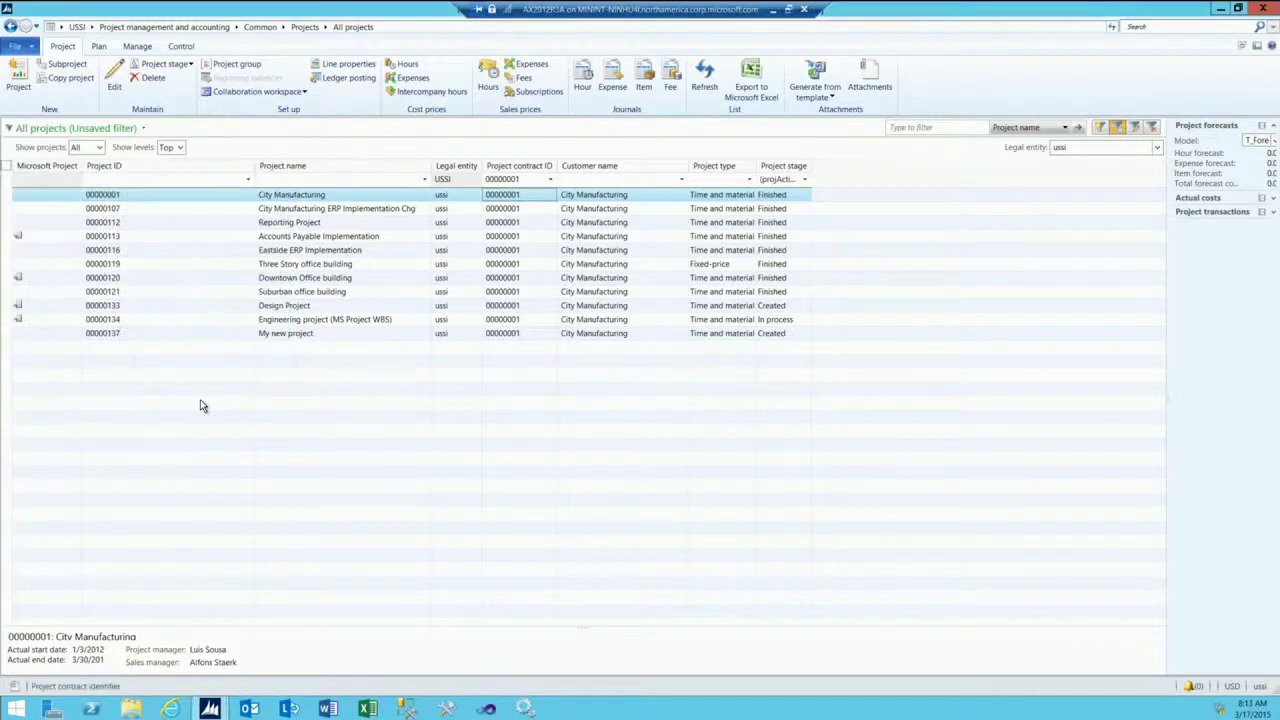
# Step: Return to the Home role center to see the My Contracts cue, then open the File menu
pyautogui.click(91, 28)
pyautogui.click(109, 41)
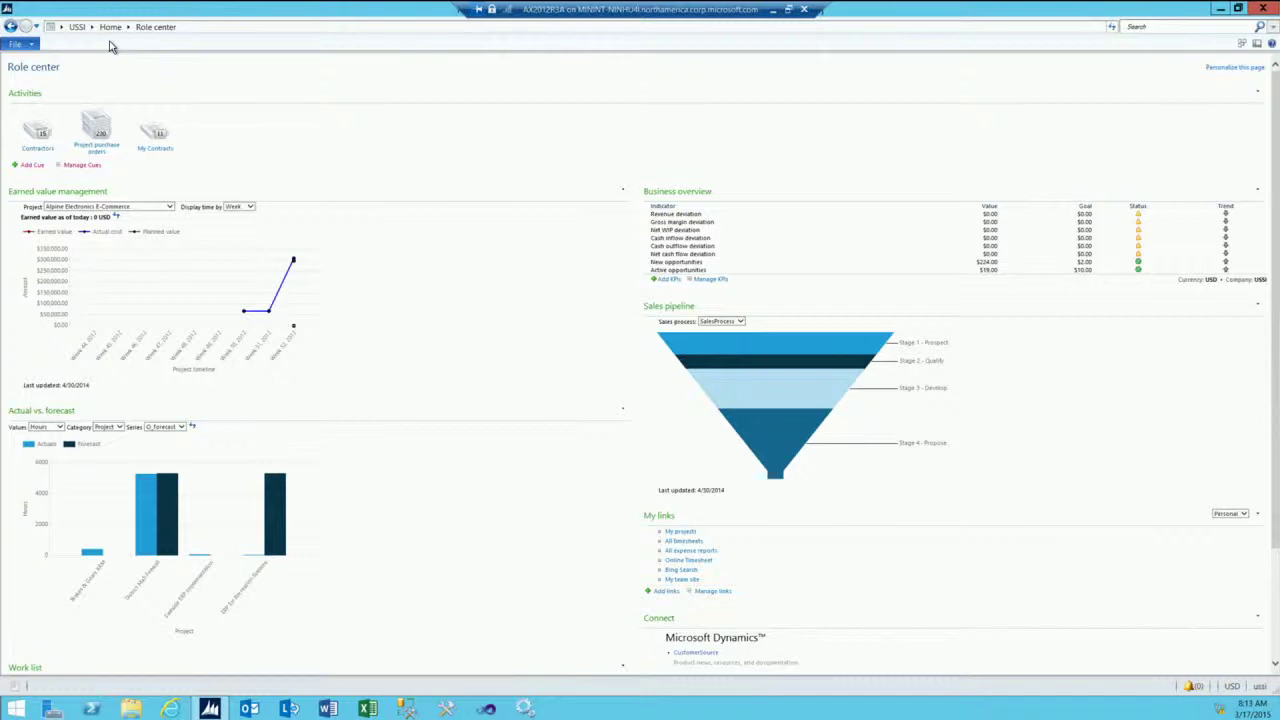
pyautogui.scroll(-3, 528, 304)
pyautogui.scroll(3, 528, 304)
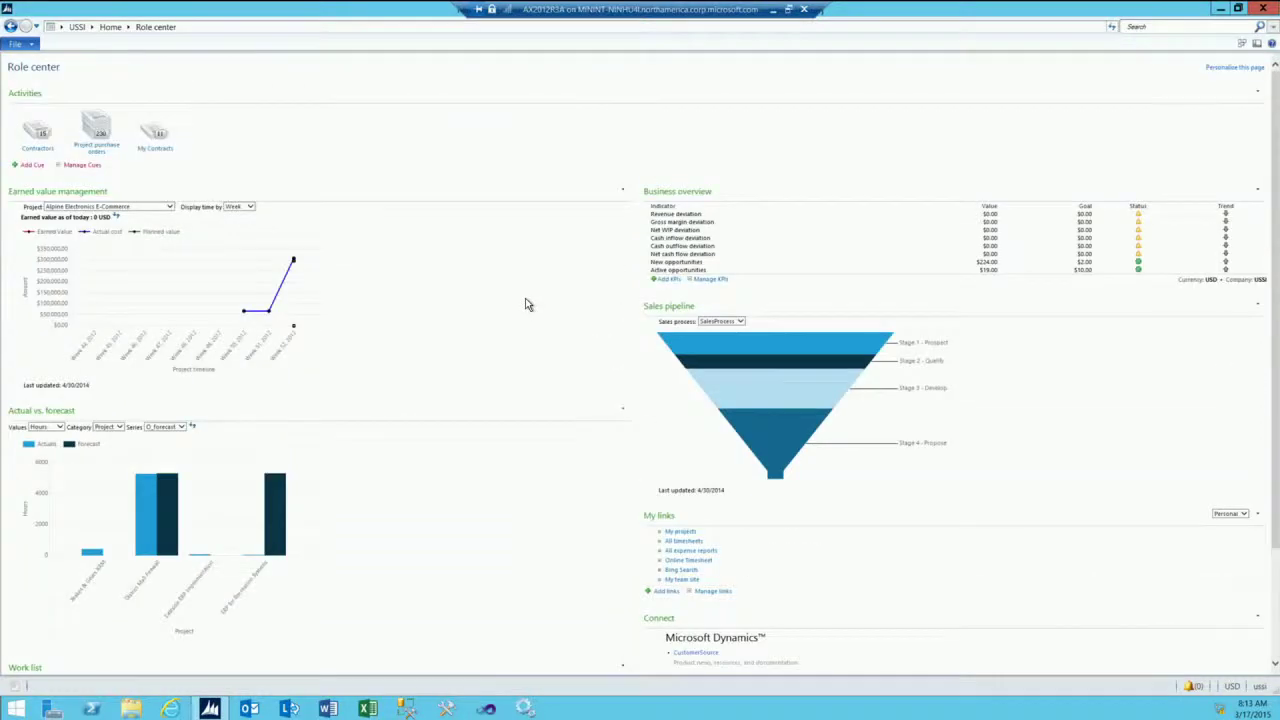
pyautogui.click(36, 47)
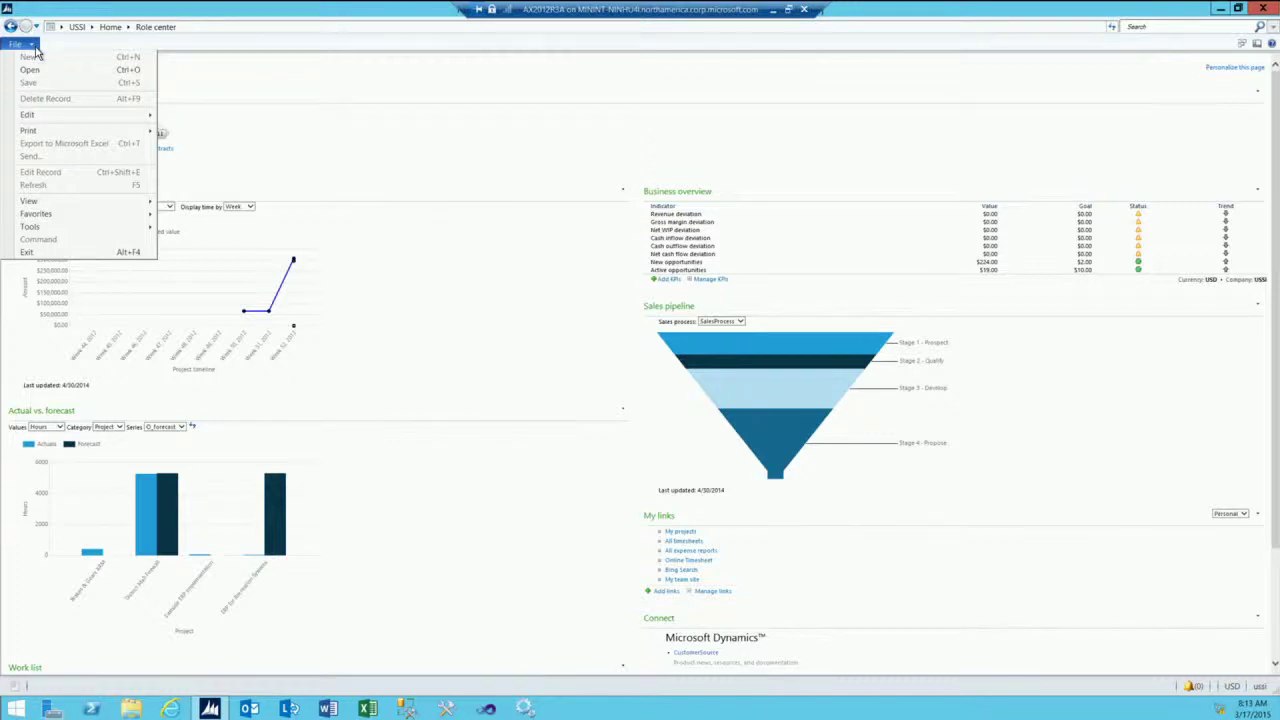
# Step: Show the File > View submenu with navigation pane and notification options
pyautogui.moveTo(76, 207)
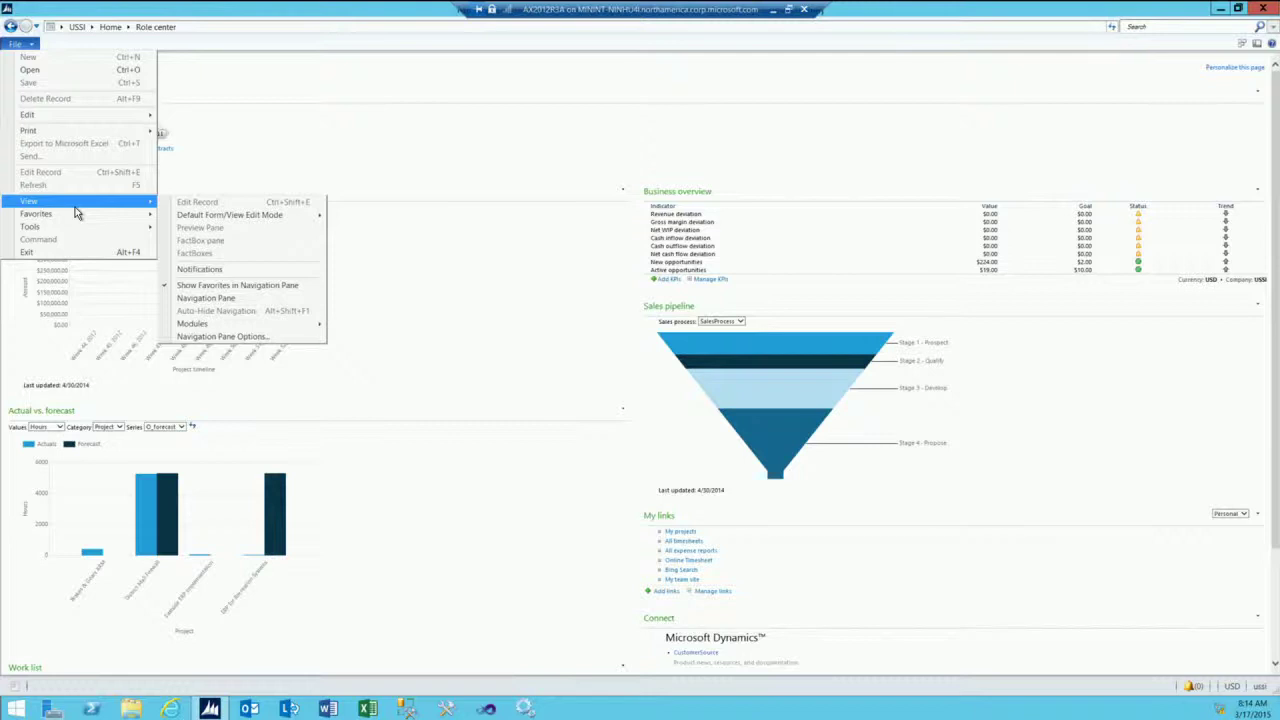
pyautogui.click(97, 32)
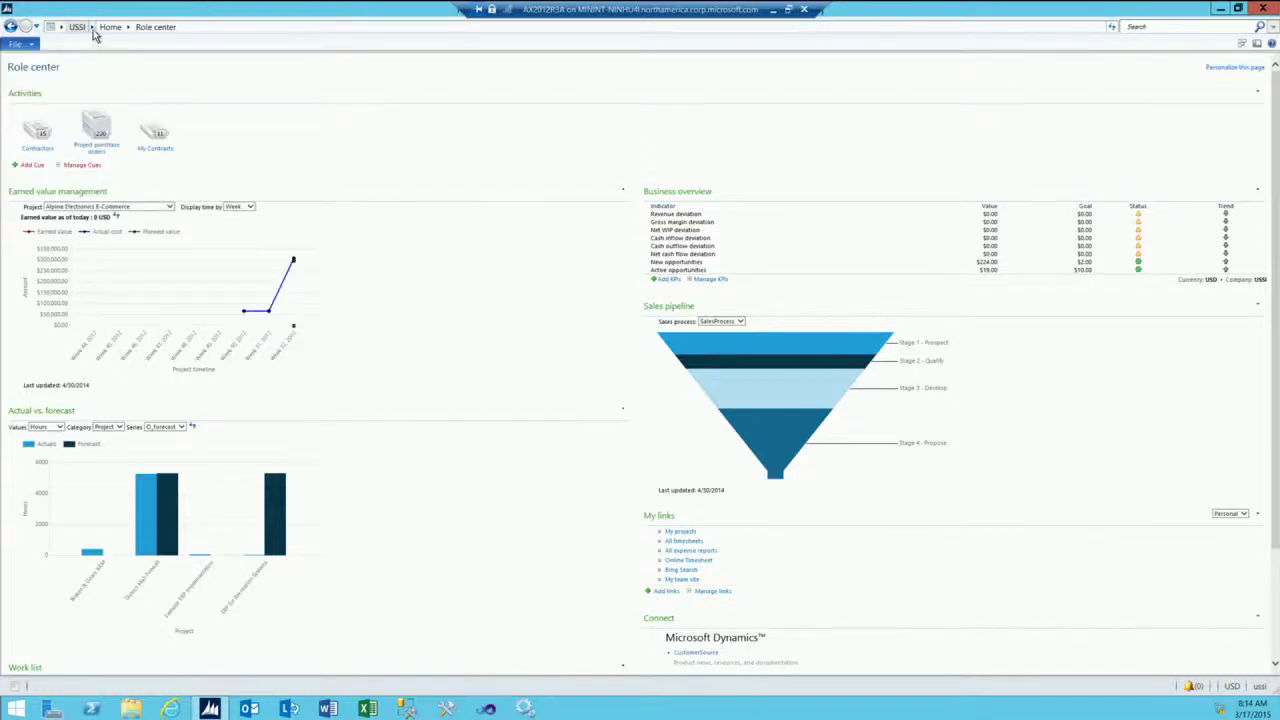
pyautogui.click(92, 28)
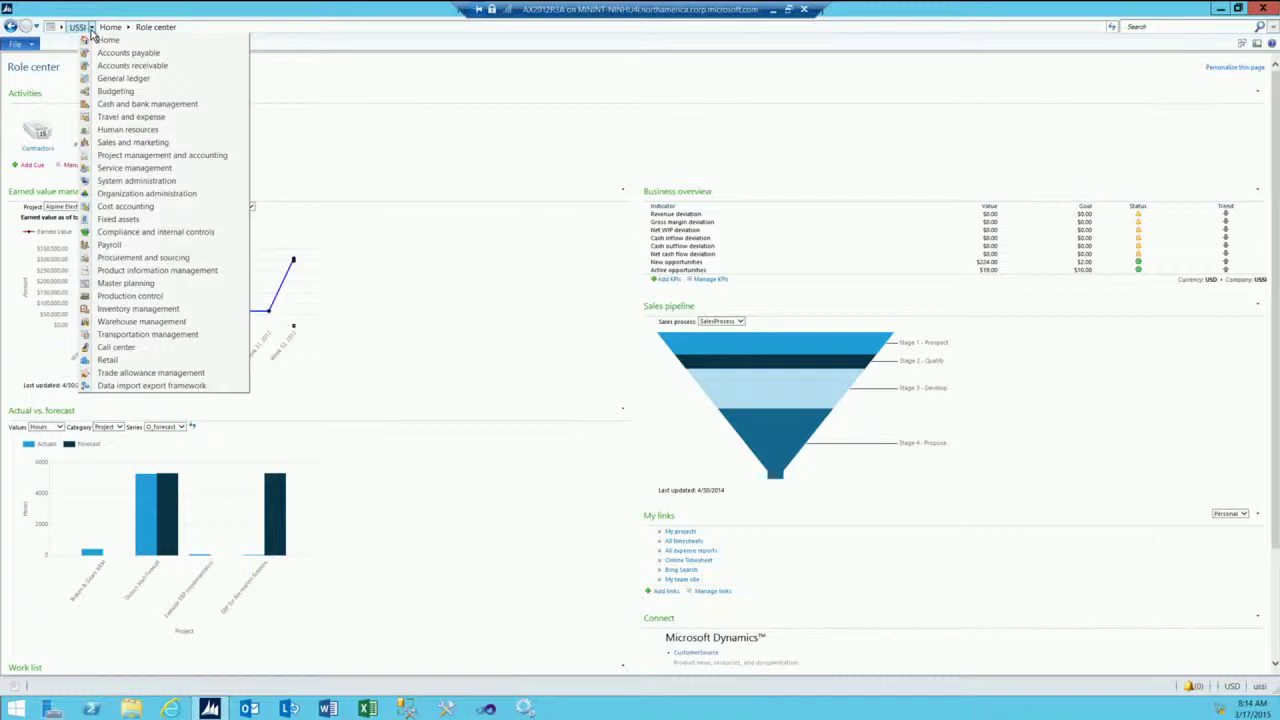
pyautogui.click(32, 48)
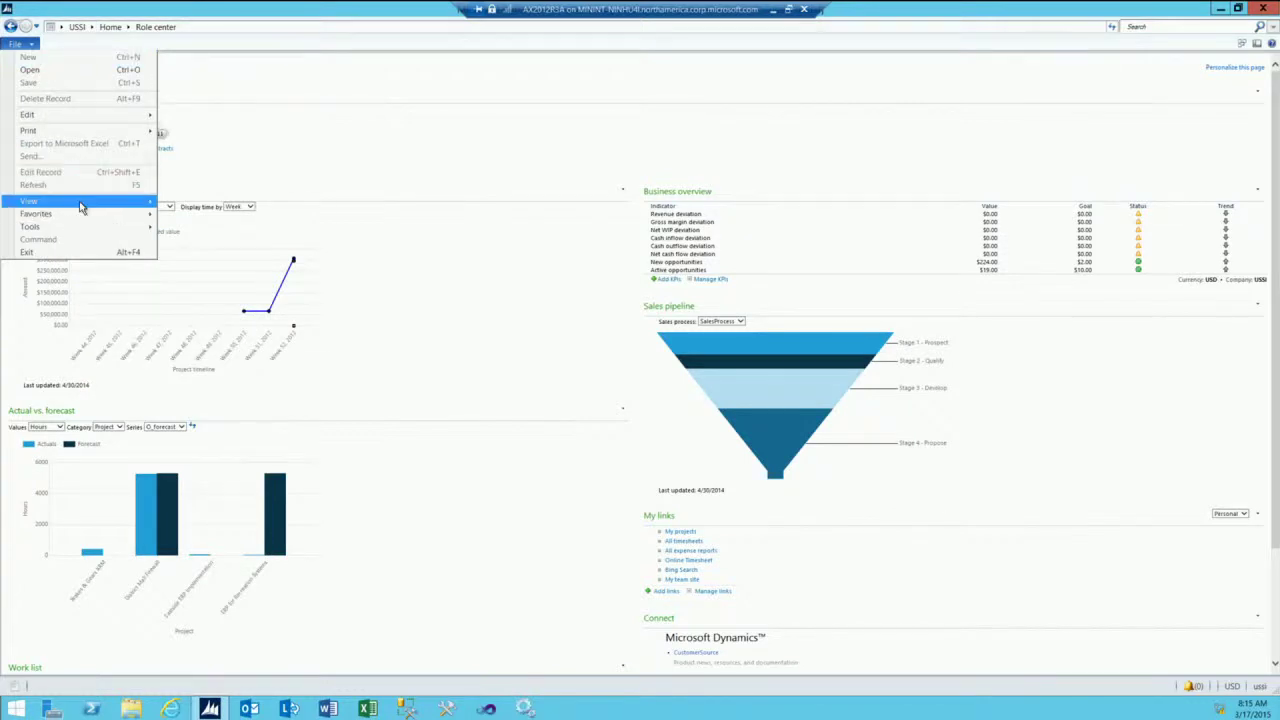
pyautogui.moveTo(82, 206)
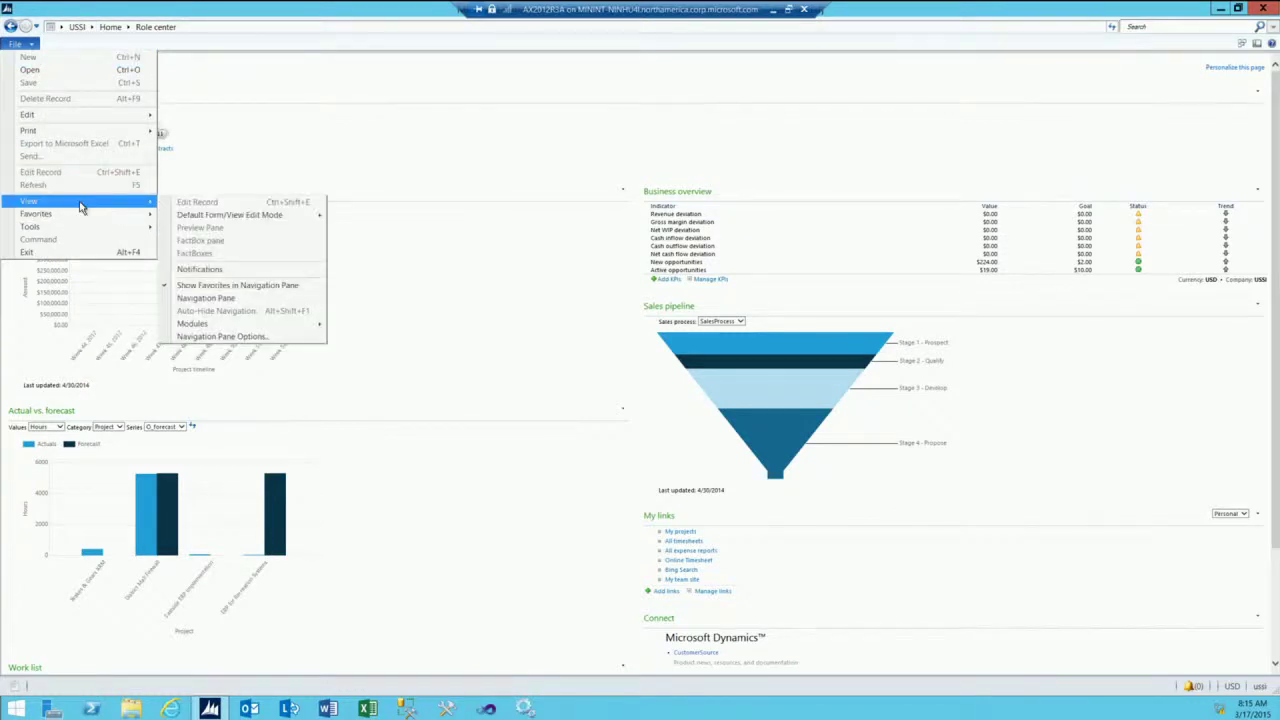
# Step: In Navigation pane options, hide Cost accounting and Fixed assets
pyautogui.click(254, 337)
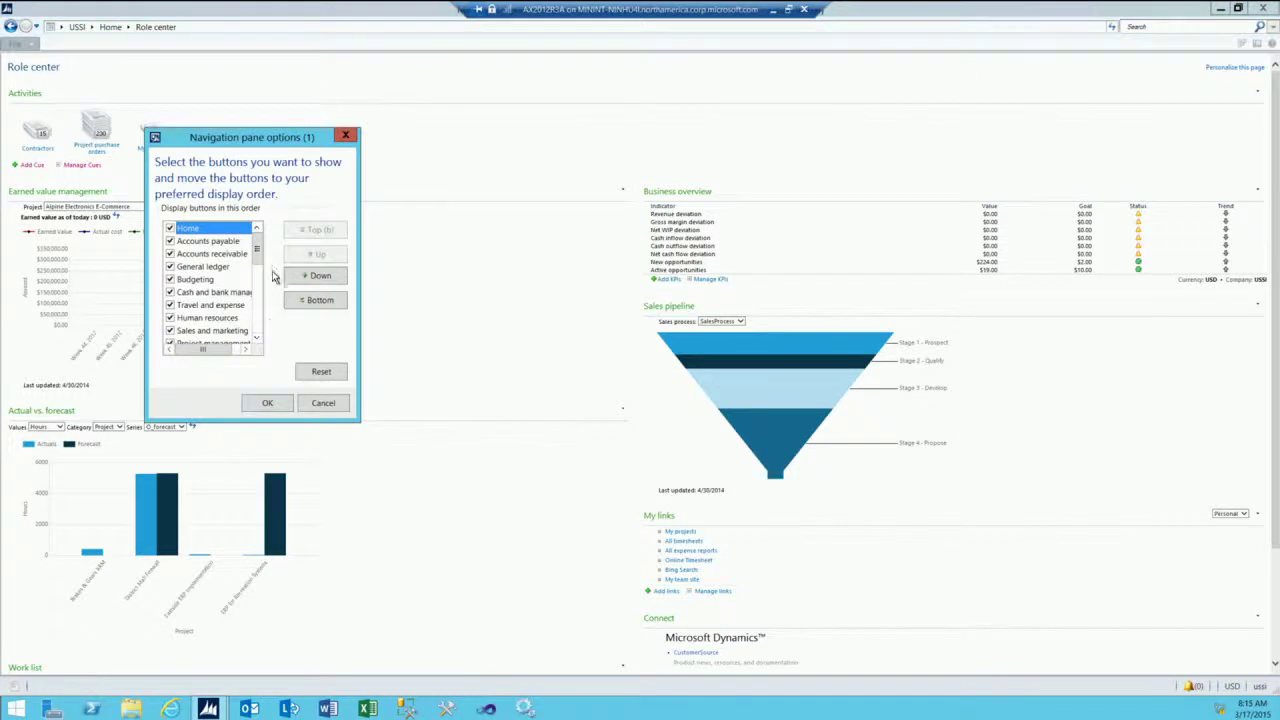
pyautogui.scroll(-1, 258, 281)
pyautogui.moveTo(258, 281)
pyautogui.mouseDown()
pyautogui.moveTo(266, 330)
pyautogui.moveTo(260, 250)
pyautogui.moveTo(260, 330)
pyautogui.moveTo(258, 262)
pyautogui.mouseUp()
pyautogui.scroll(-1, 224, 308)
pyautogui.scroll(-1, 217, 329)
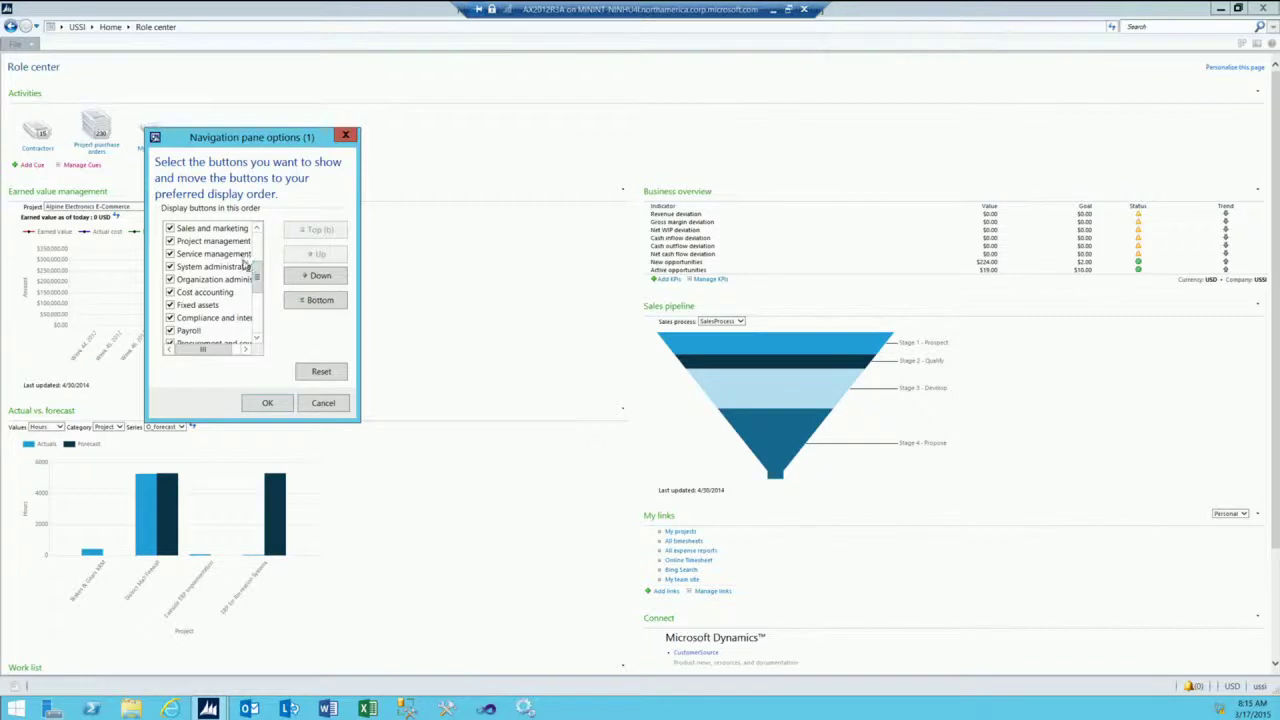
pyautogui.moveTo(260, 277); pyautogui.dragTo(261, 247)
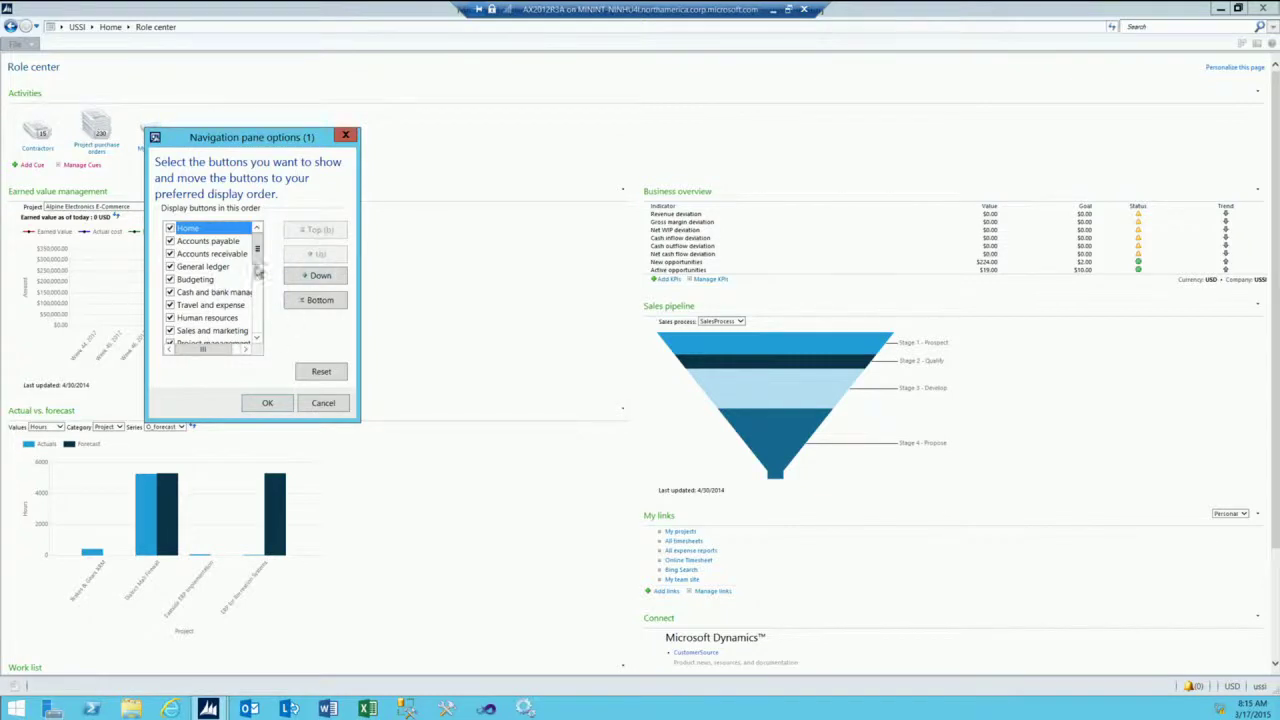
pyautogui.scroll(-1, 255, 304)
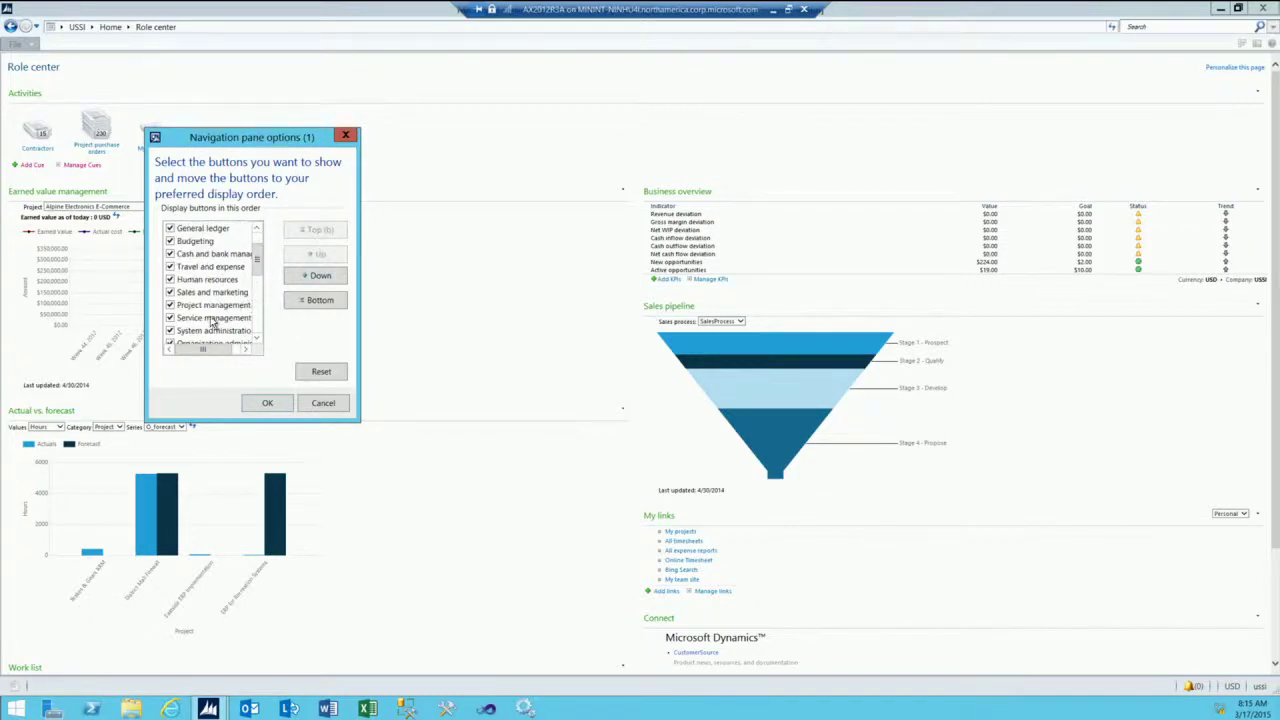
pyautogui.scroll(1, 214, 323)
pyautogui.scroll(-2, 180, 290)
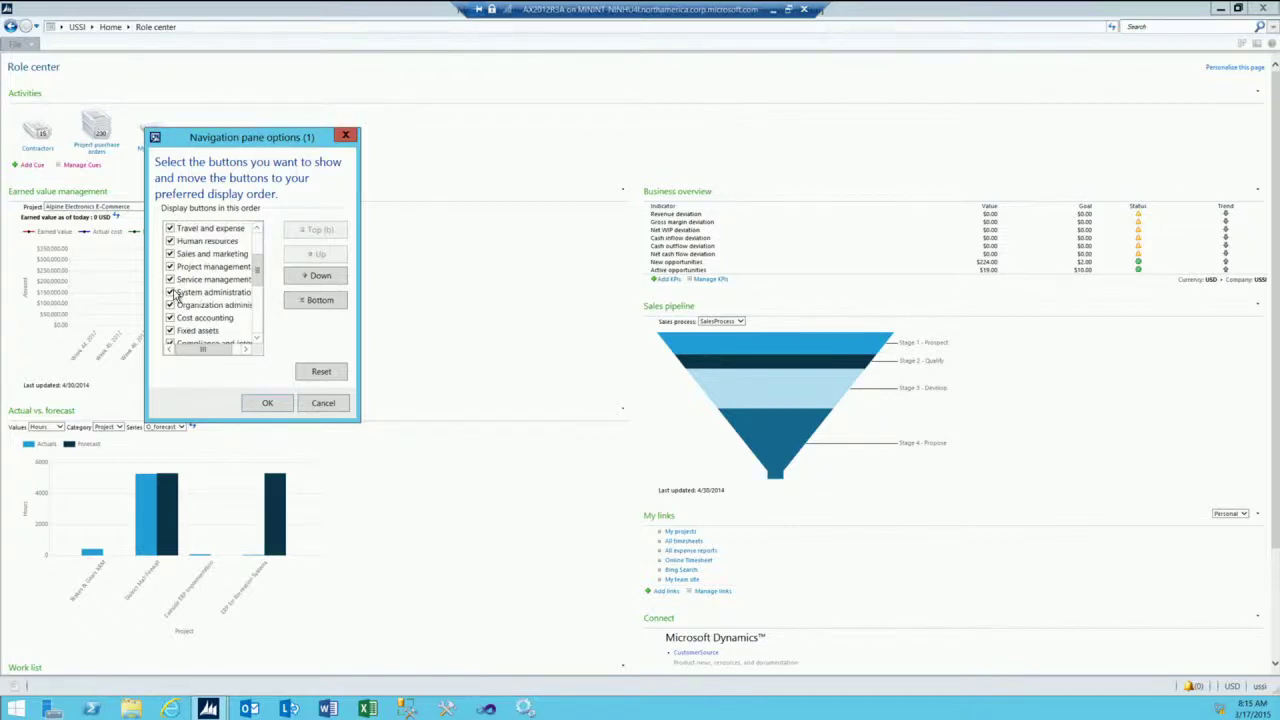
pyautogui.click(170, 317)
pyautogui.click(170, 330)
# Step: Hide Compliance and internal controls, Payroll, Procurement, Product information and Production control
pyautogui.scroll(-2, 170, 330)
pyautogui.click(170, 266)
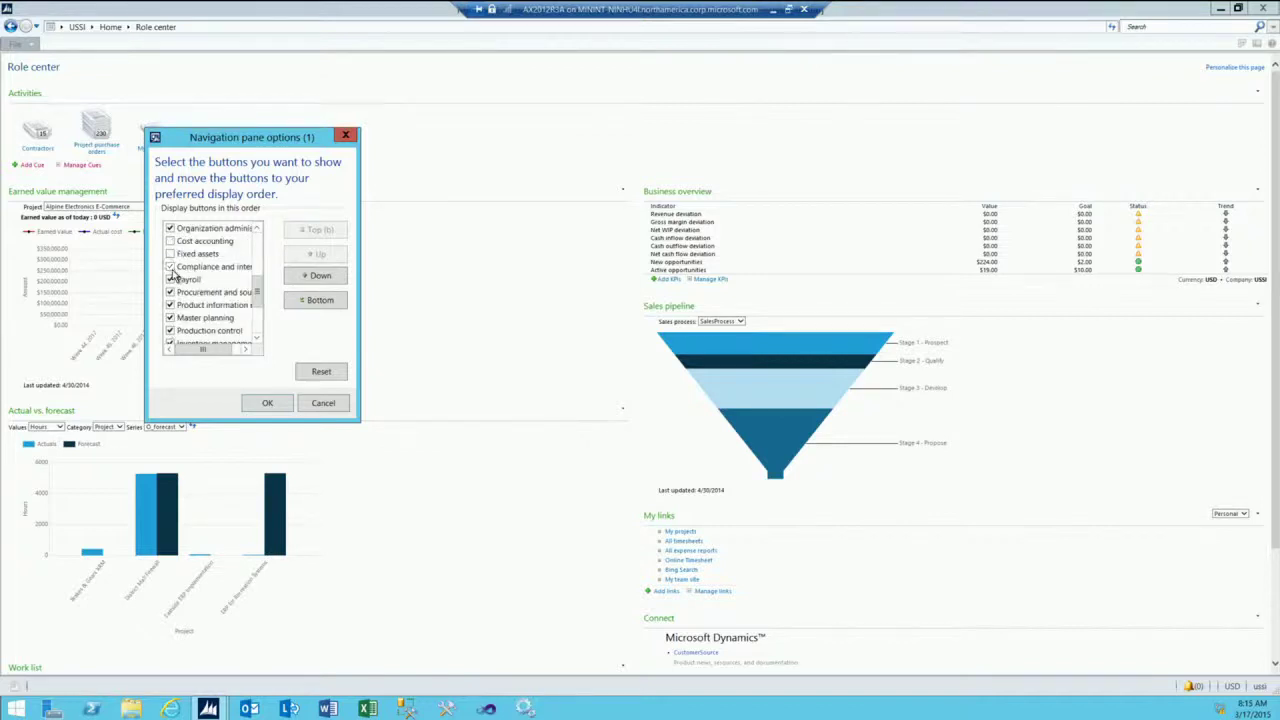
pyautogui.click(170, 279)
pyautogui.click(170, 292)
pyautogui.click(170, 304)
pyautogui.click(170, 330)
# Step: Hide Inventory, Warehouse, Transportation management, Call center, Trade allowance and Data import export, then apply
pyautogui.scroll(-2, 171, 334)
pyautogui.click(170, 266)
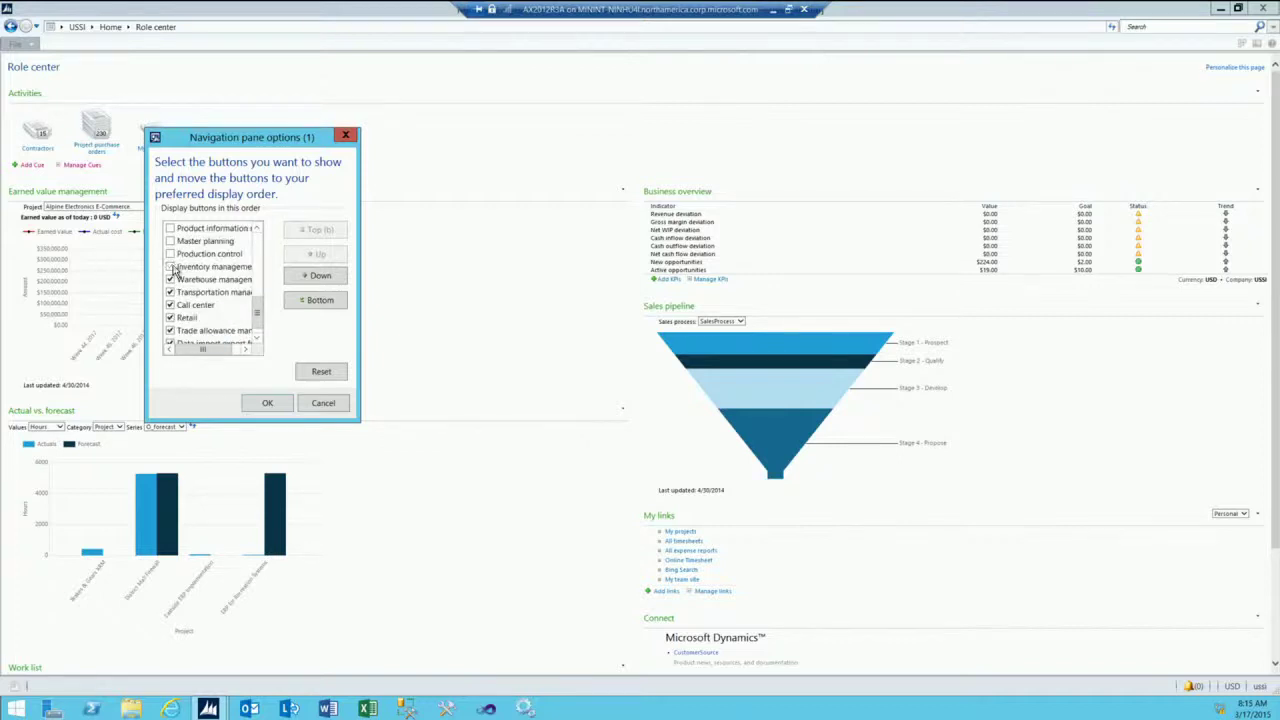
pyautogui.click(170, 279)
pyautogui.click(170, 292)
pyautogui.click(170, 305)
pyautogui.scroll(-1, 172, 322)
pyautogui.click(170, 317)
pyautogui.click(170, 330)
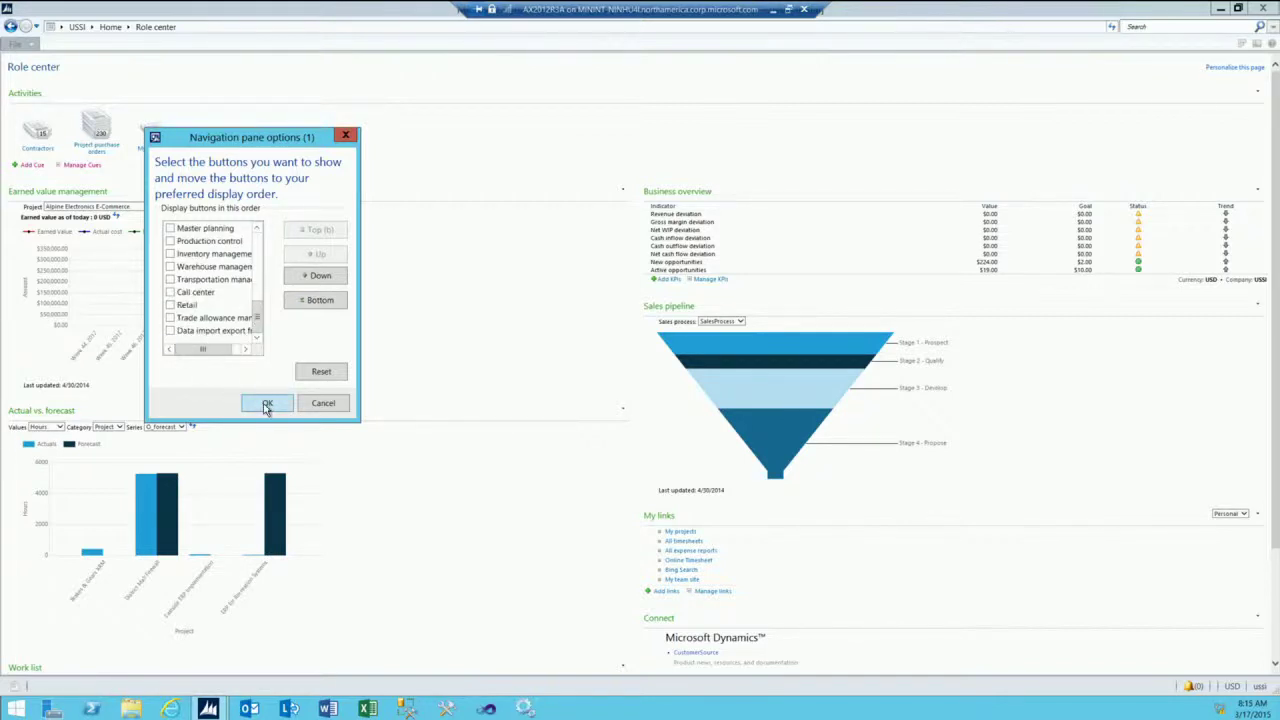
pyautogui.click(266, 404)
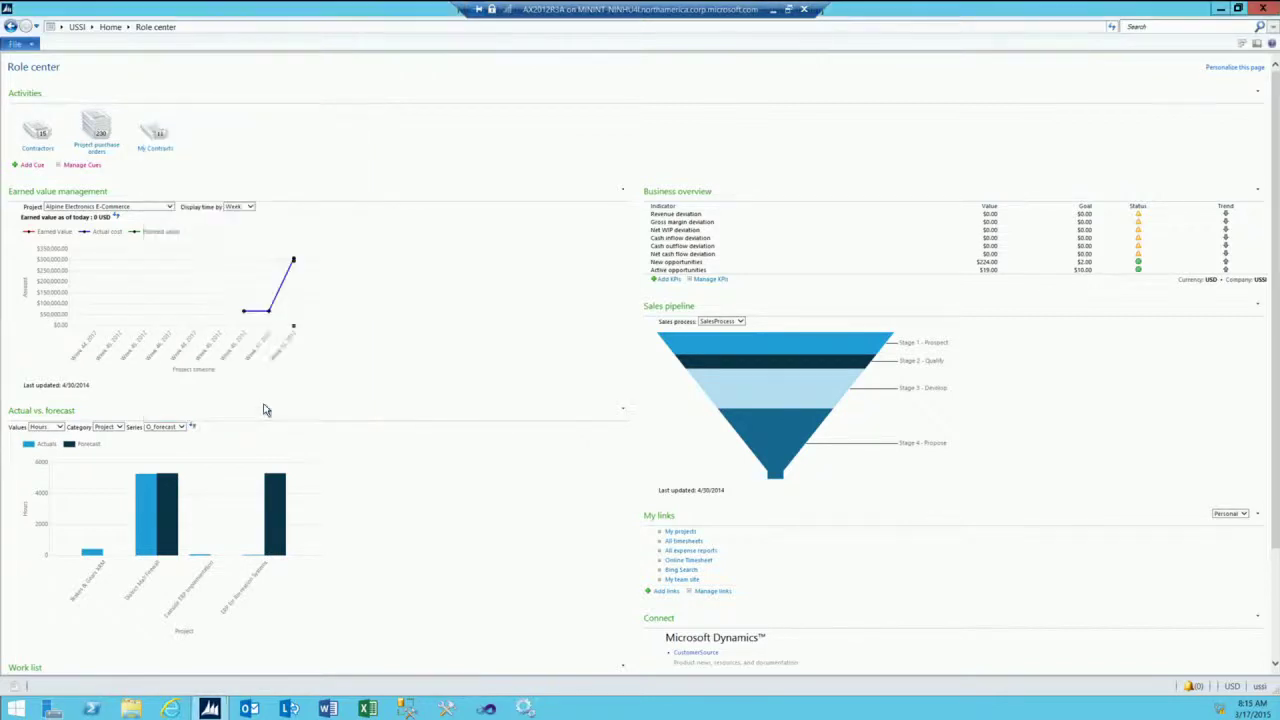
pyautogui.click(90, 28)
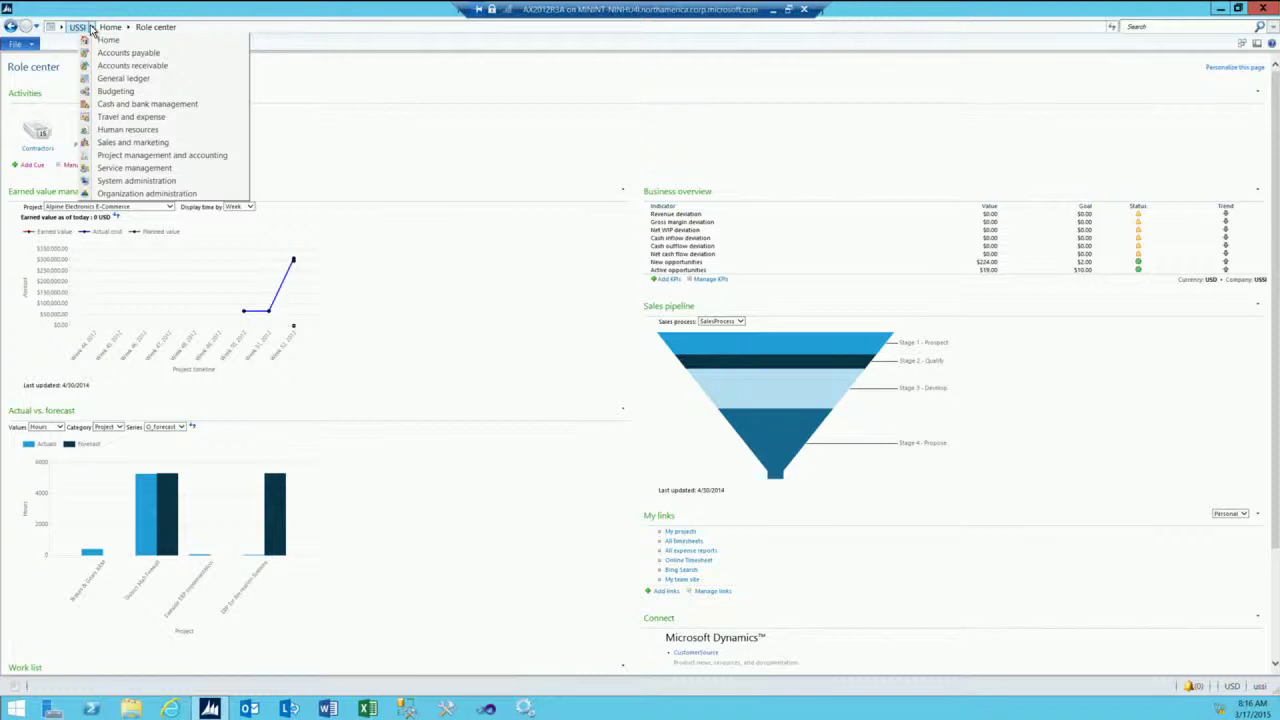
pyautogui.click(188, 15)
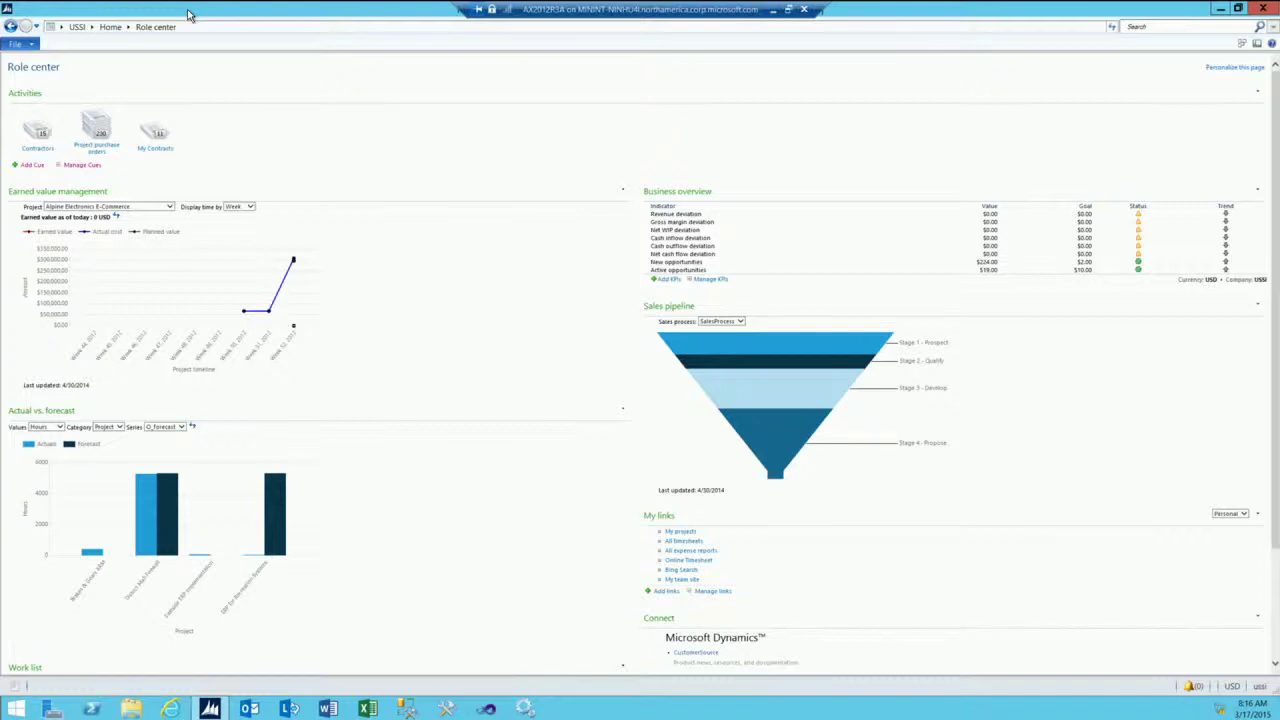
# Step: Look at File > View without choosing anything, then go to the Project management and accounting area
pyautogui.click(16, 45)
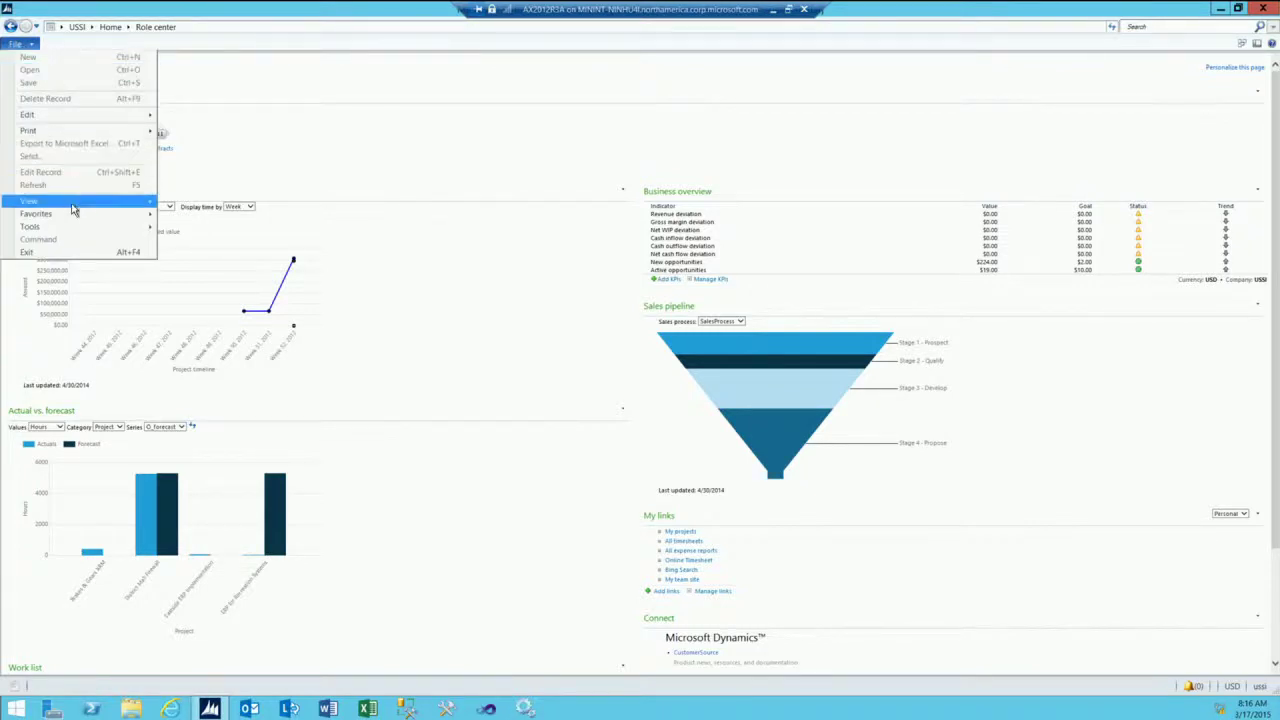
pyautogui.moveTo(75, 206)
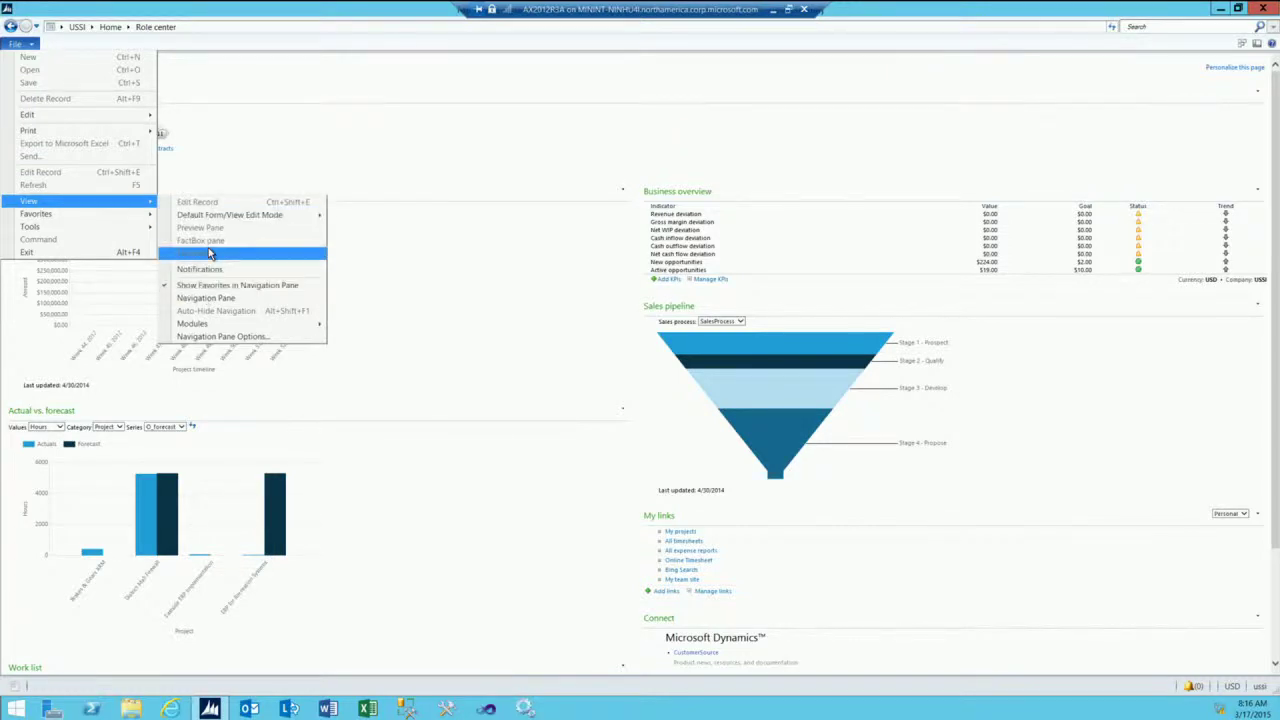
pyautogui.click(196, 120)
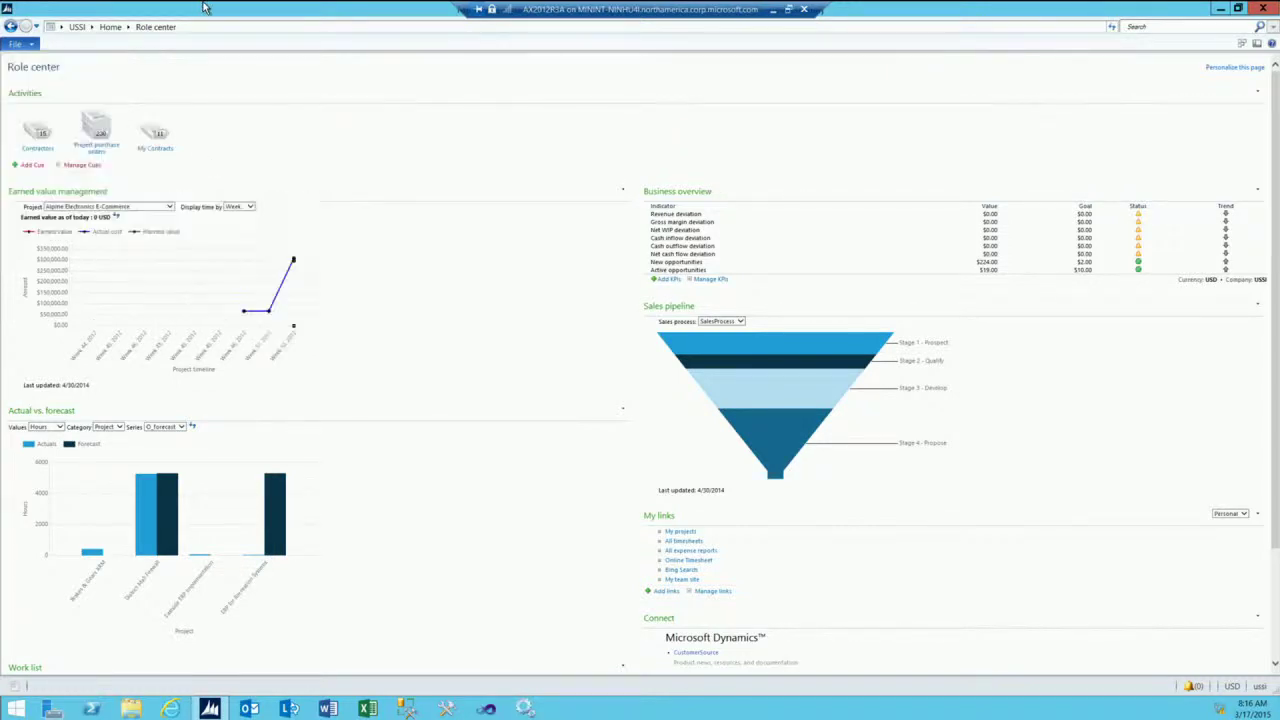
pyautogui.click(91, 27)
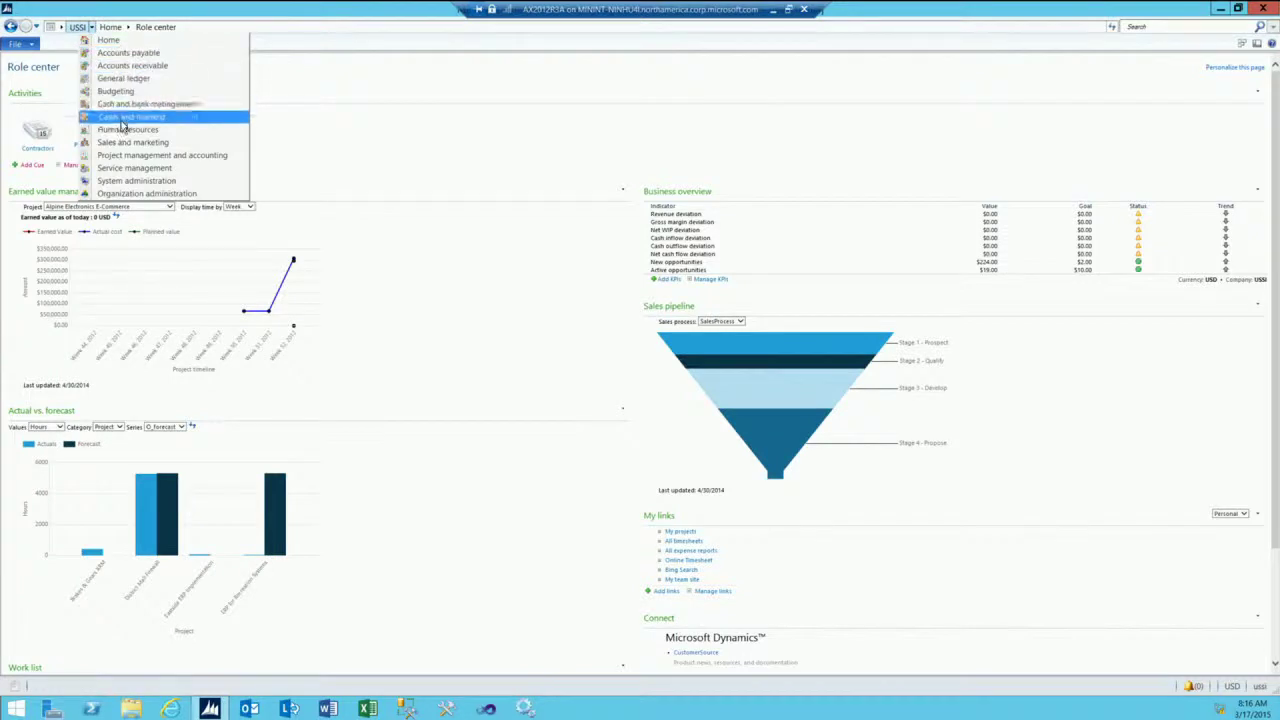
pyautogui.click(128, 155)
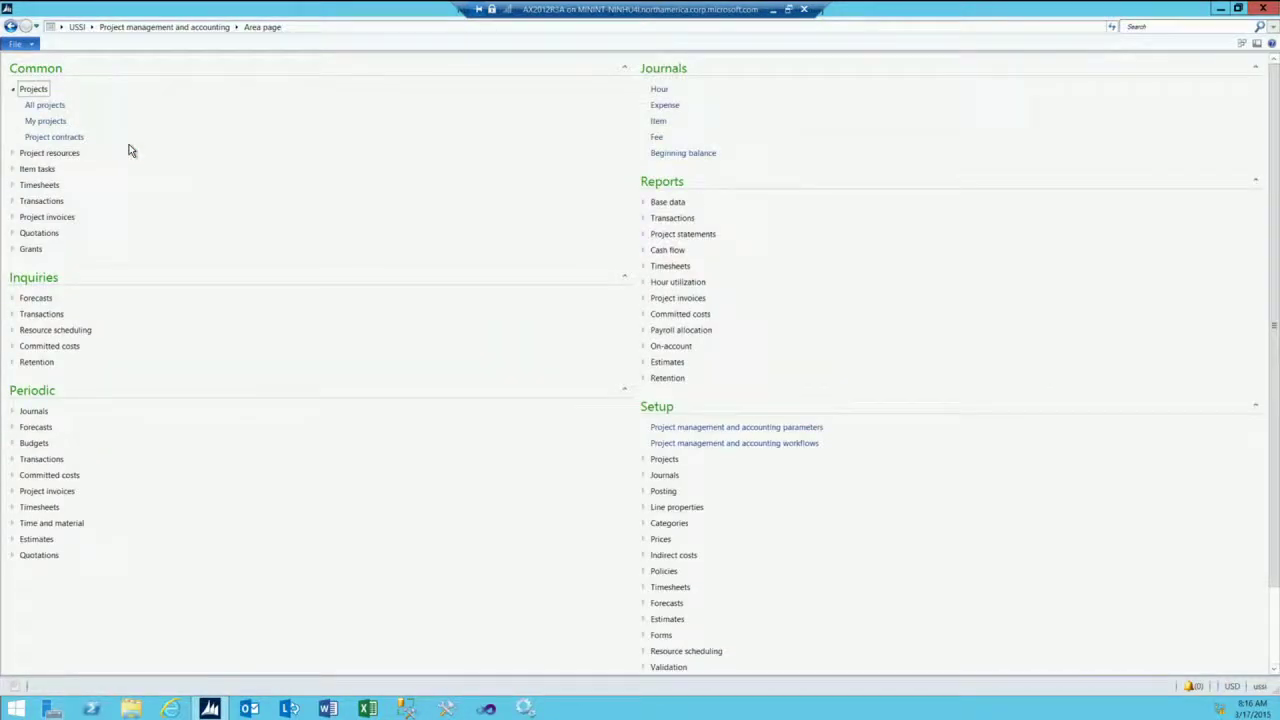
# Step: Open the unfiltered All projects list from the Projects area page
pyautogui.click(46, 106)
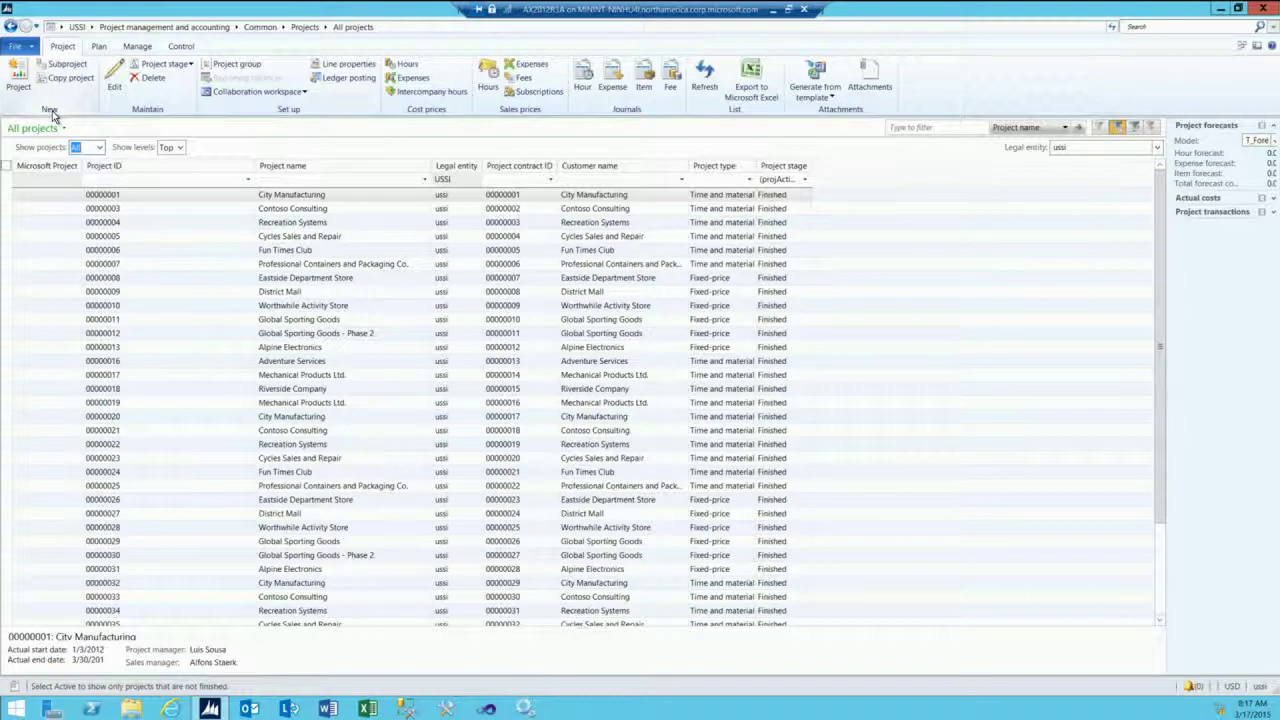
pyautogui.moveTo(1278, 3)
# Step: Hide the FactBox pane on the All projects list, then show it again
pyautogui.click(16, 46)
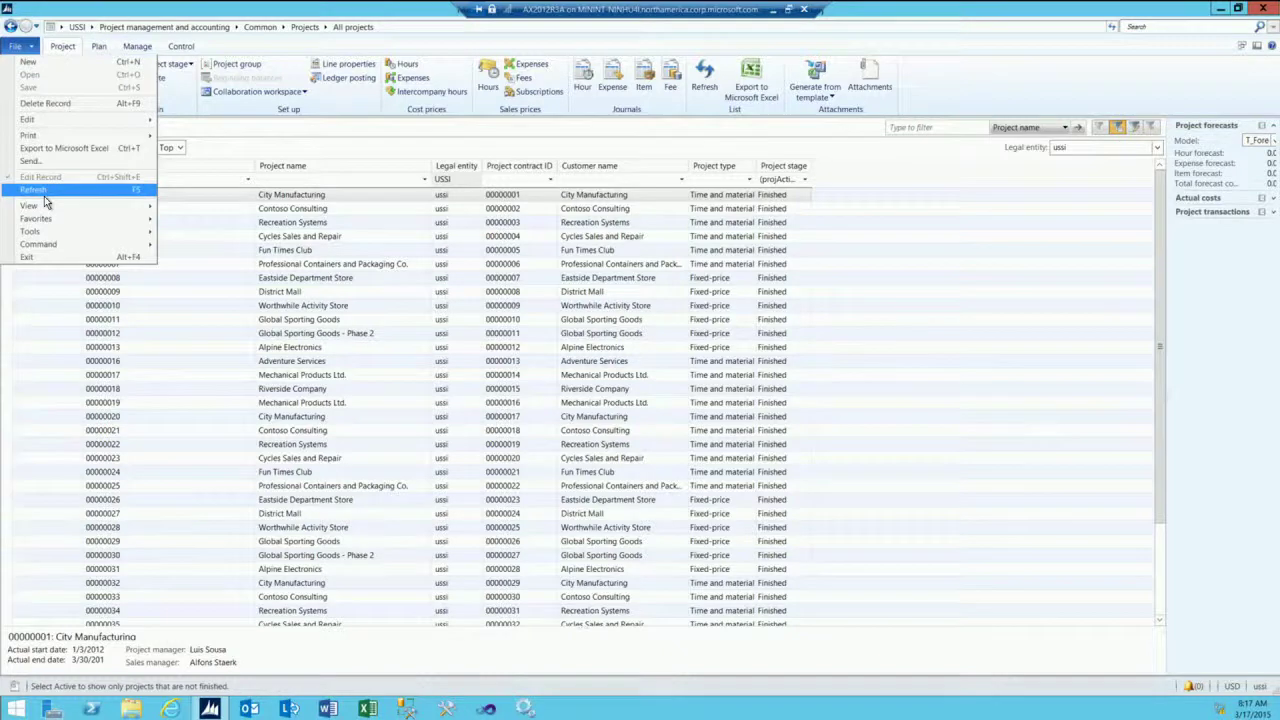
pyautogui.moveTo(44, 206)
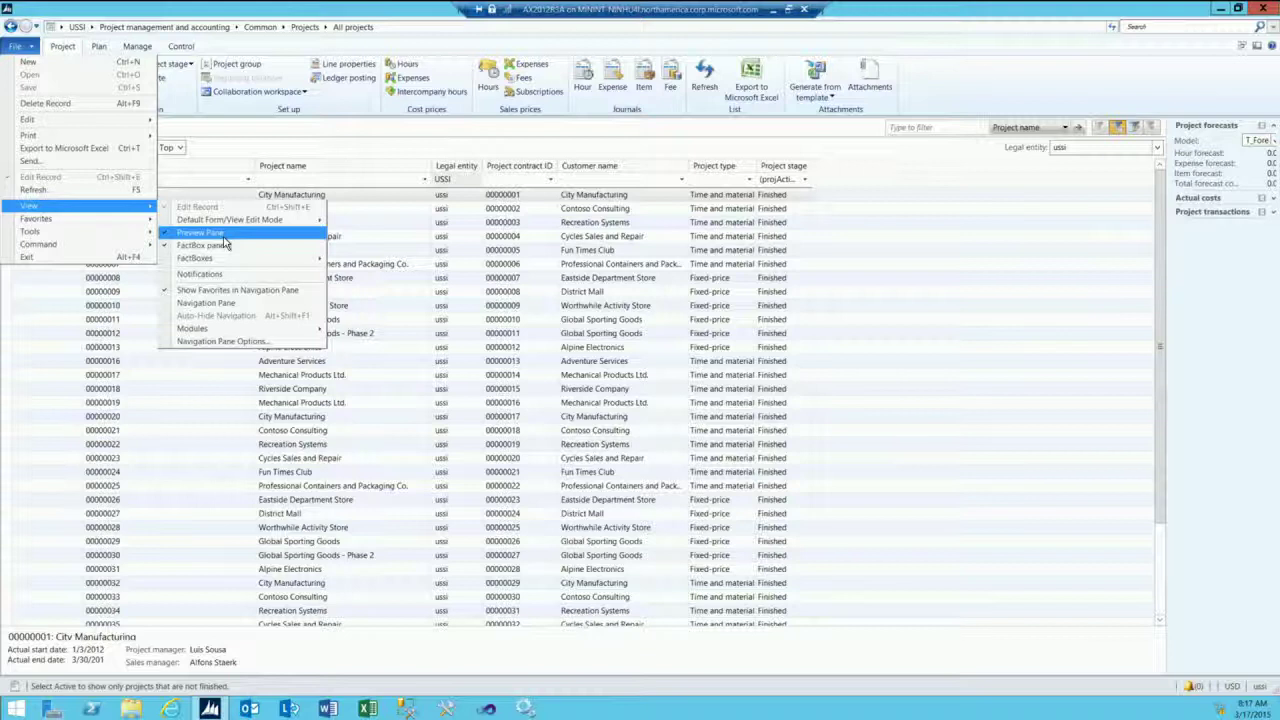
pyautogui.click(223, 247)
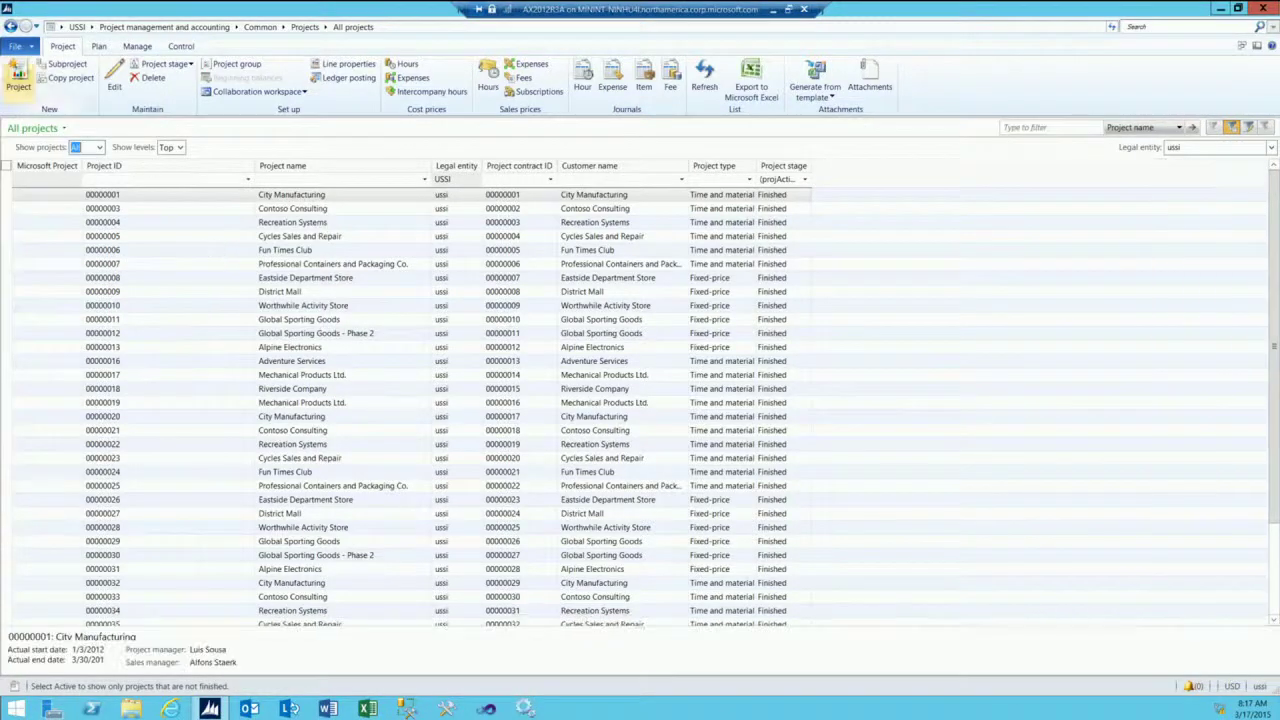
pyautogui.click(15, 46)
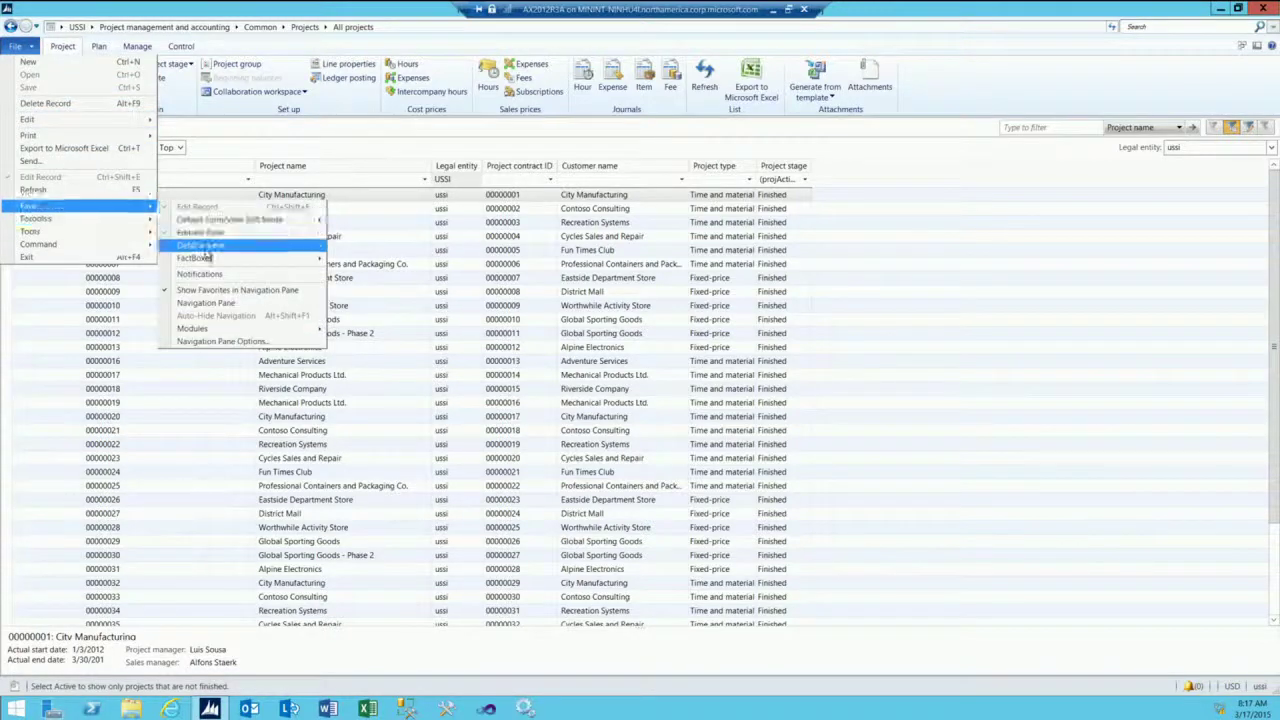
pyautogui.click(207, 250)
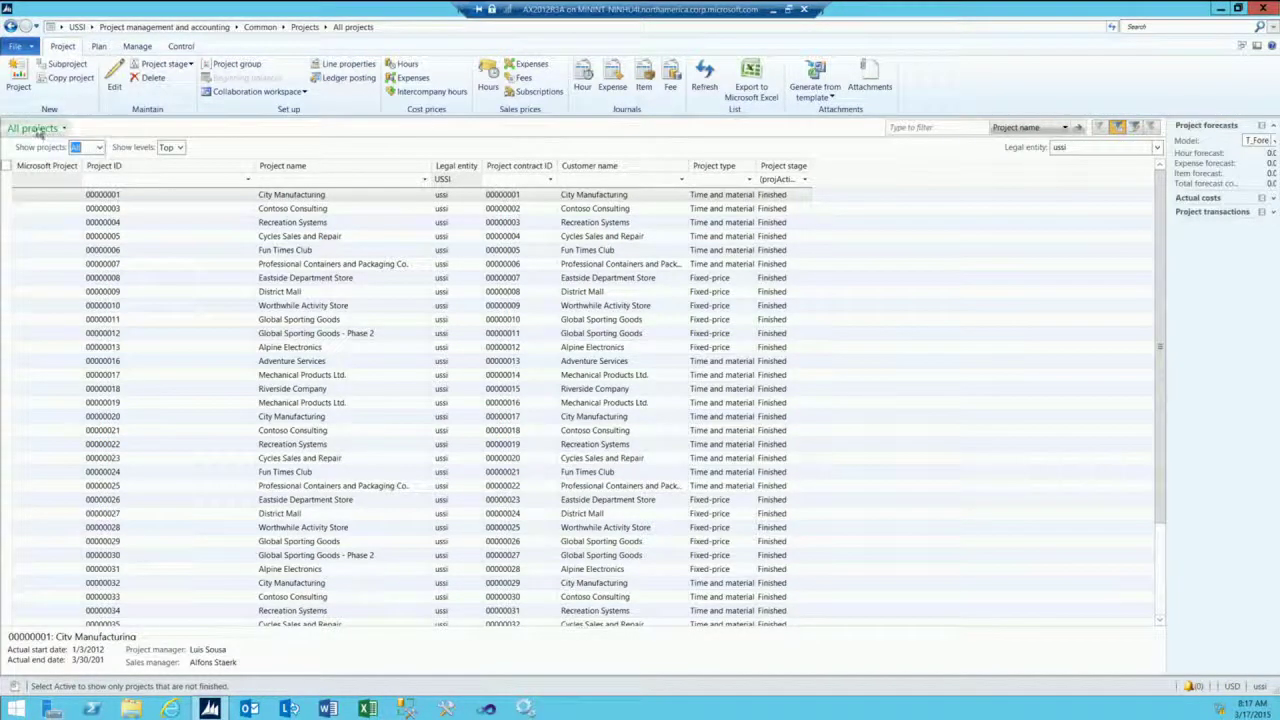
# Step: Remove the Project forecasts FactBox and expand the Actual costs and Project transactions FactBoxes
pyautogui.click(15, 46)
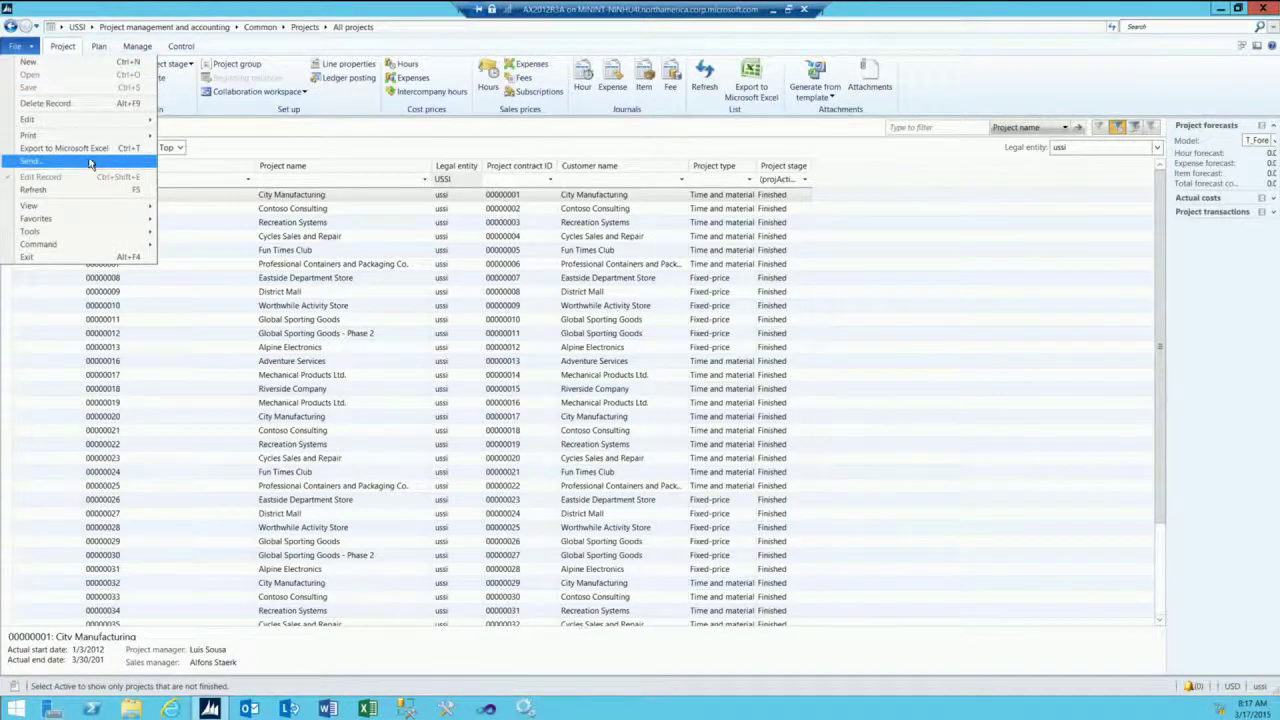
pyautogui.moveTo(100, 201)
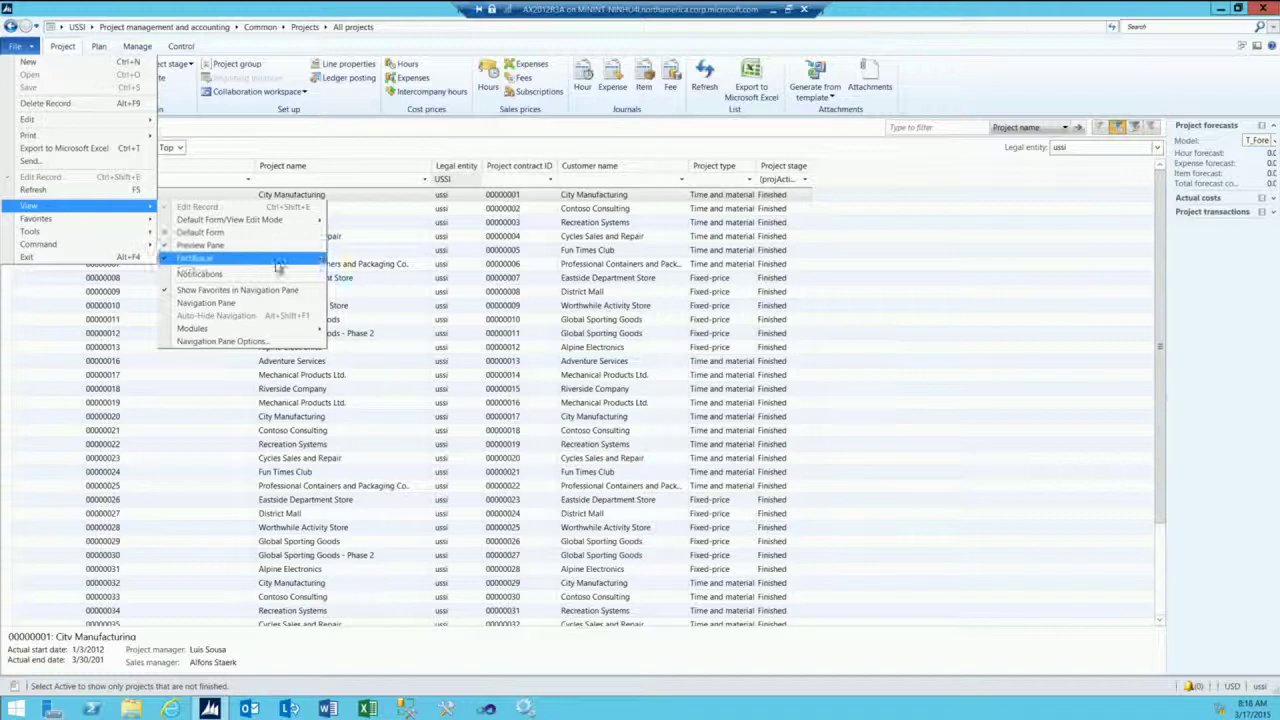
pyautogui.moveTo(283, 266)
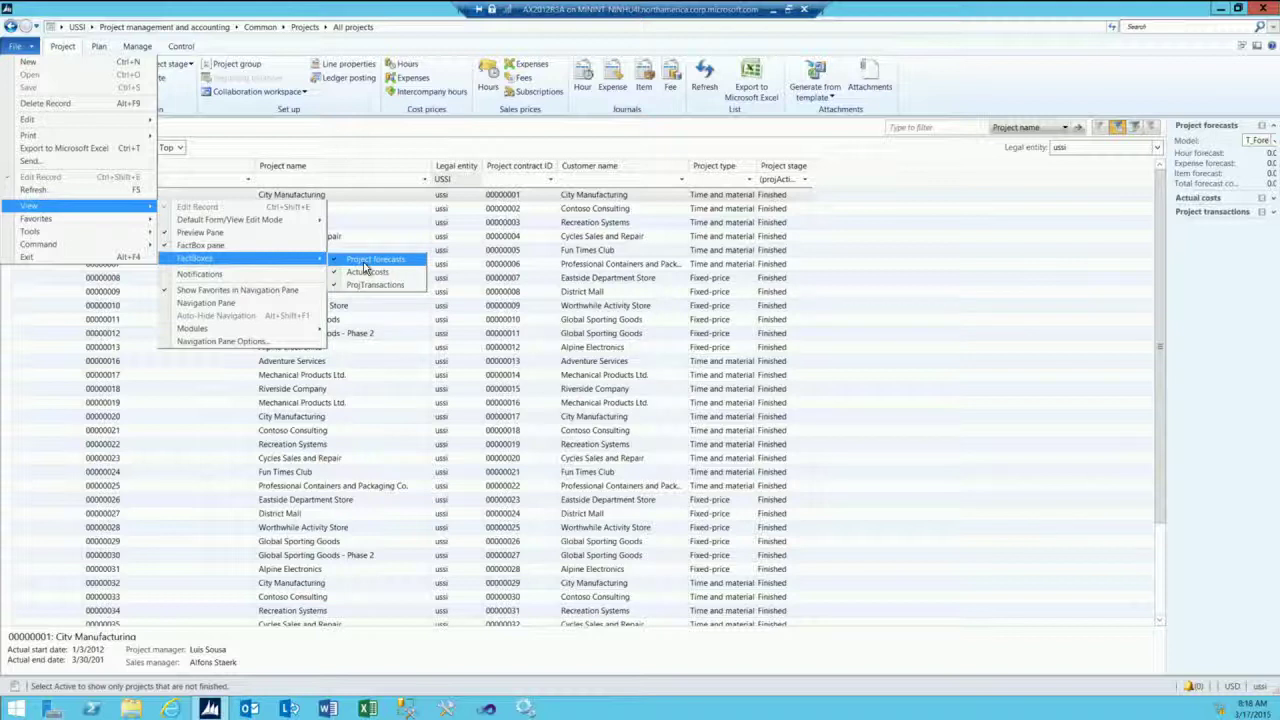
pyautogui.click(365, 263)
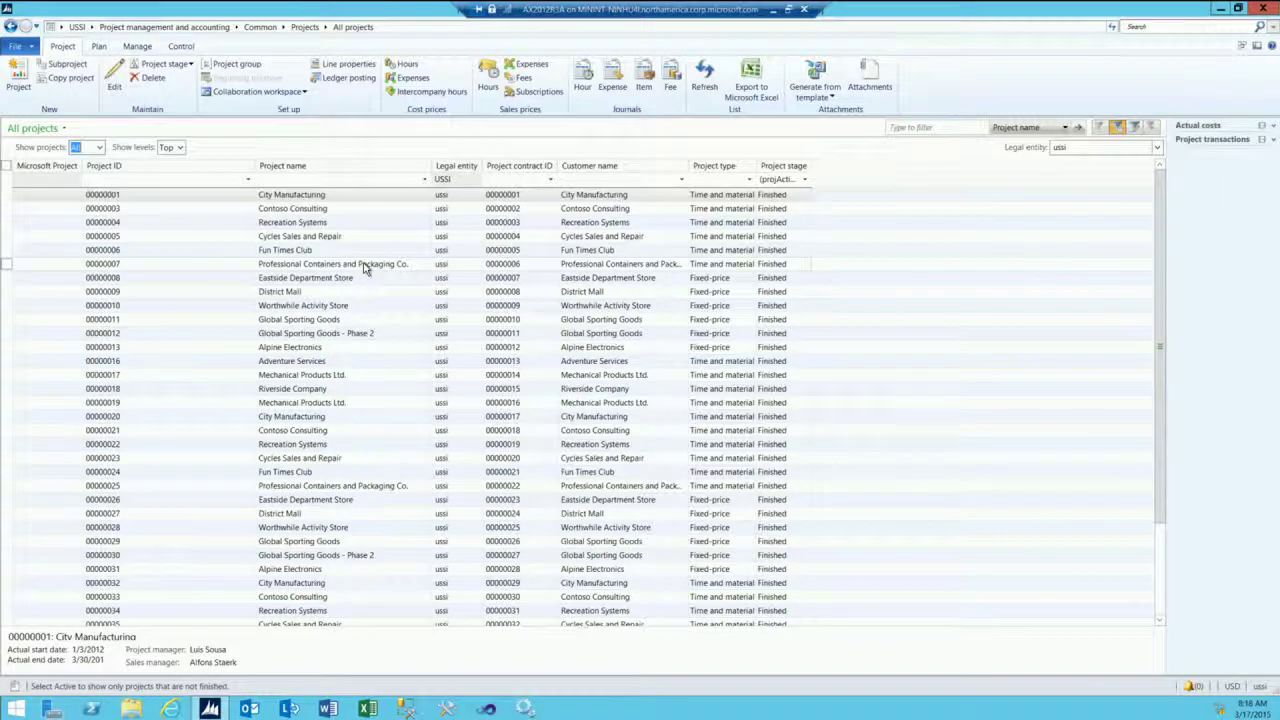
pyautogui.click(1273, 126)
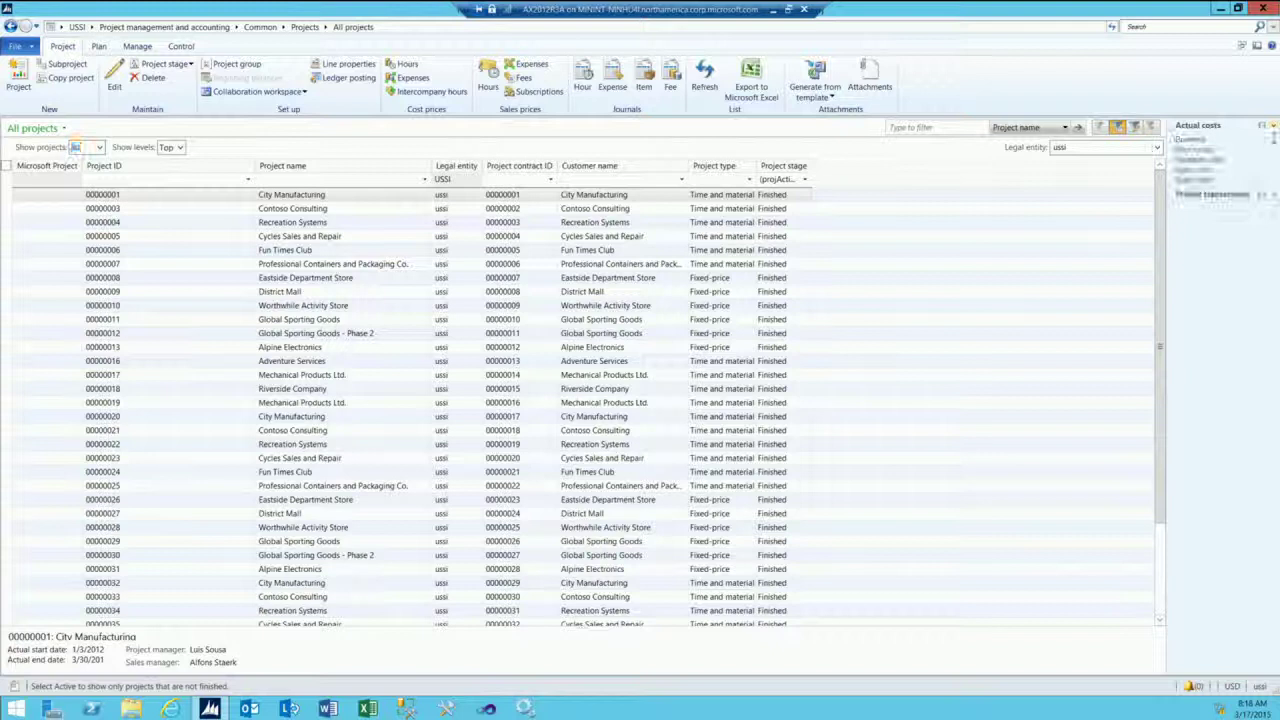
pyautogui.click(1273, 195)
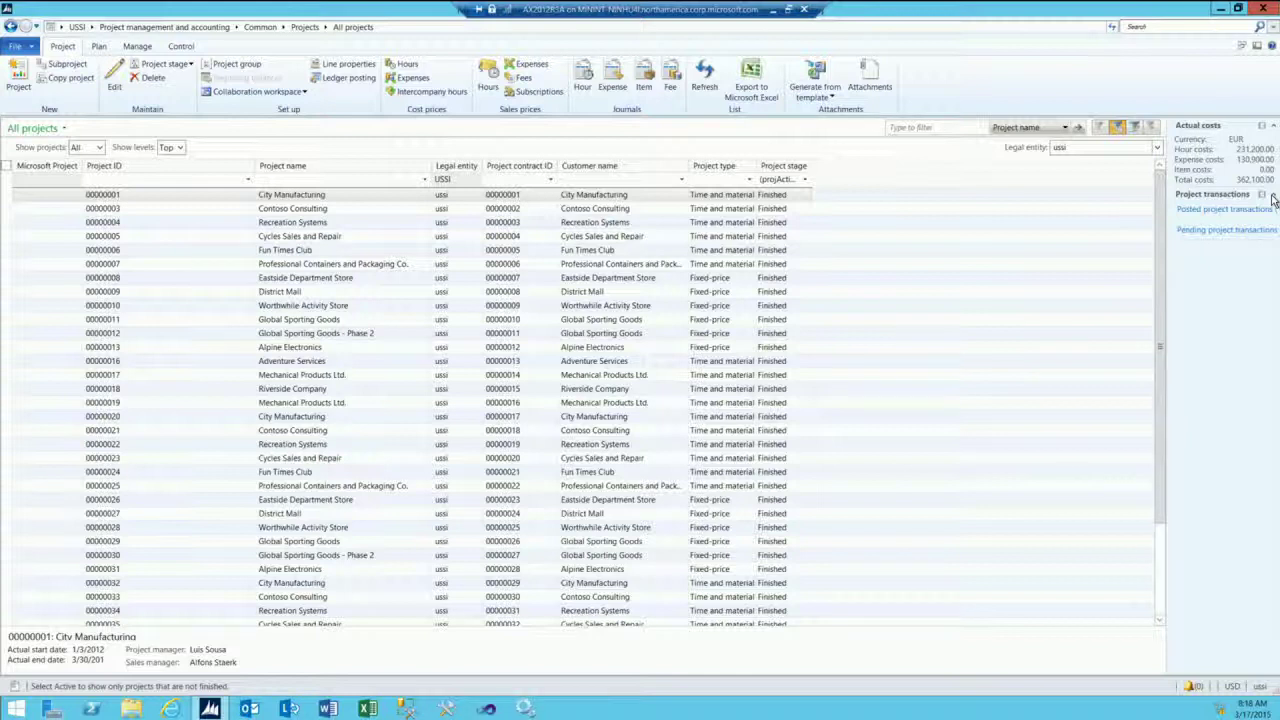
pyautogui.click(27, 48)
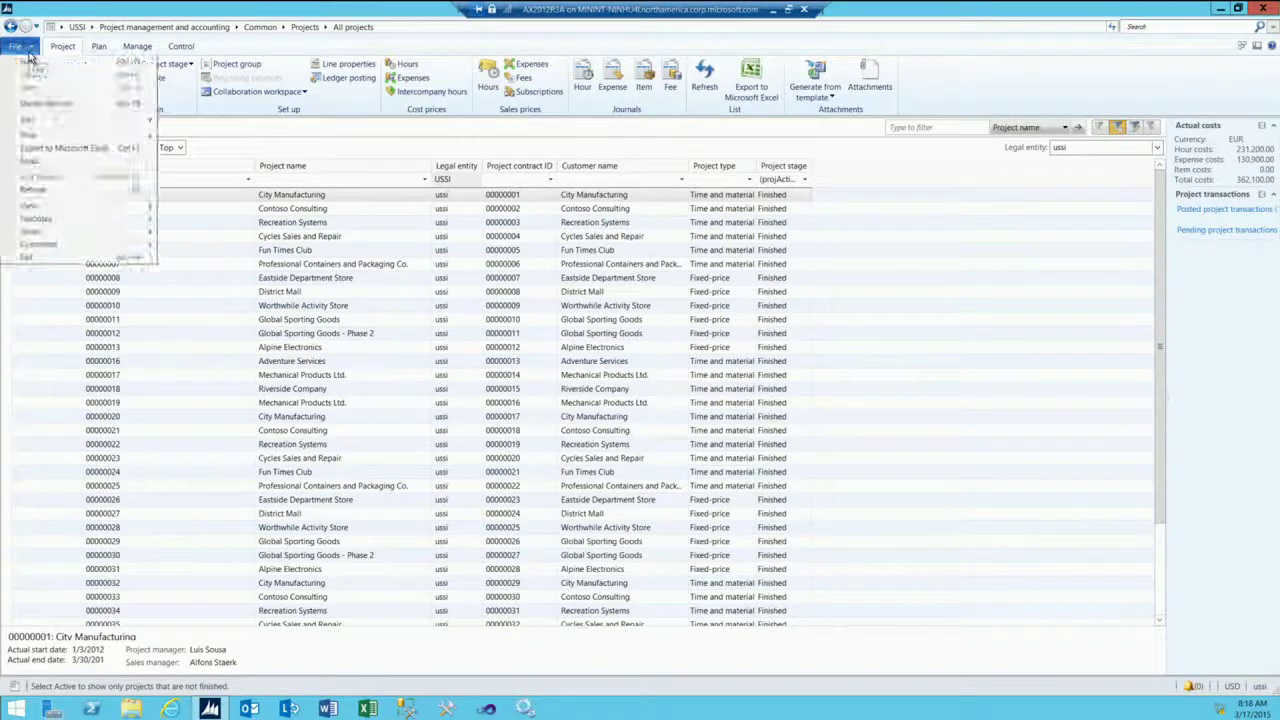
# Step: Open toolbar customization for the list page and cancel it without changes
pyautogui.moveTo(55, 222)
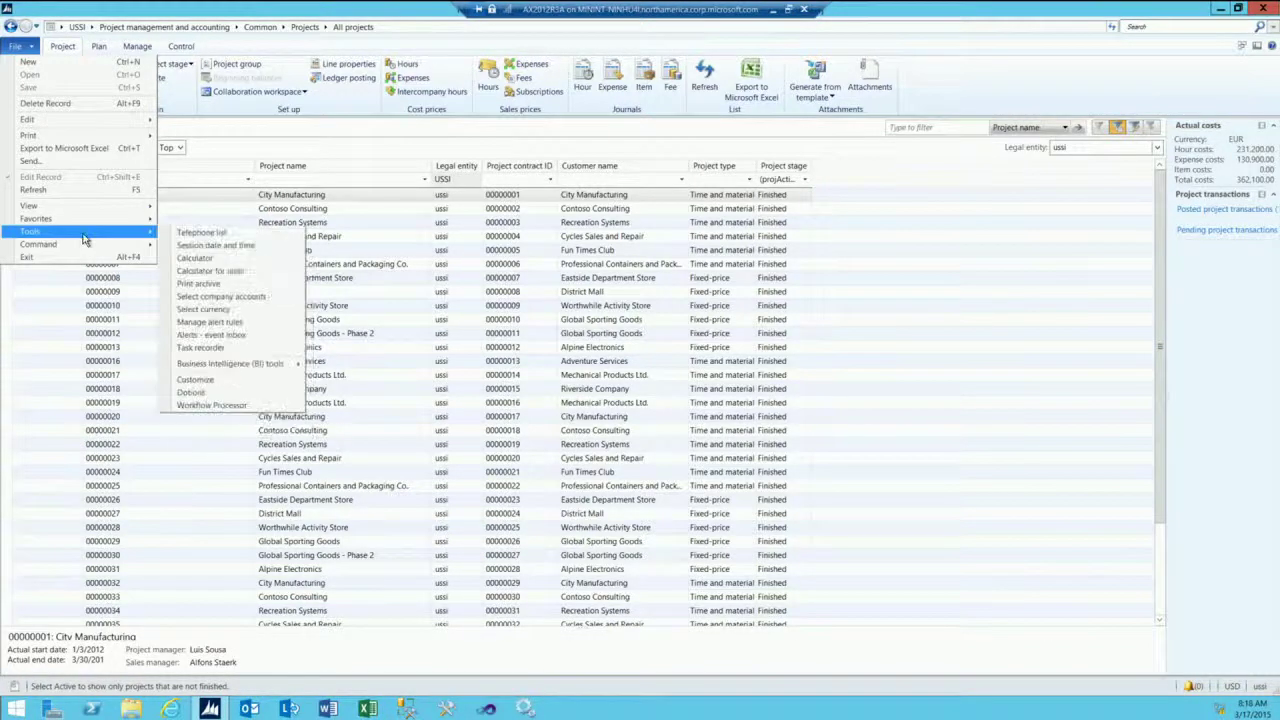
pyautogui.moveTo(120, 244)
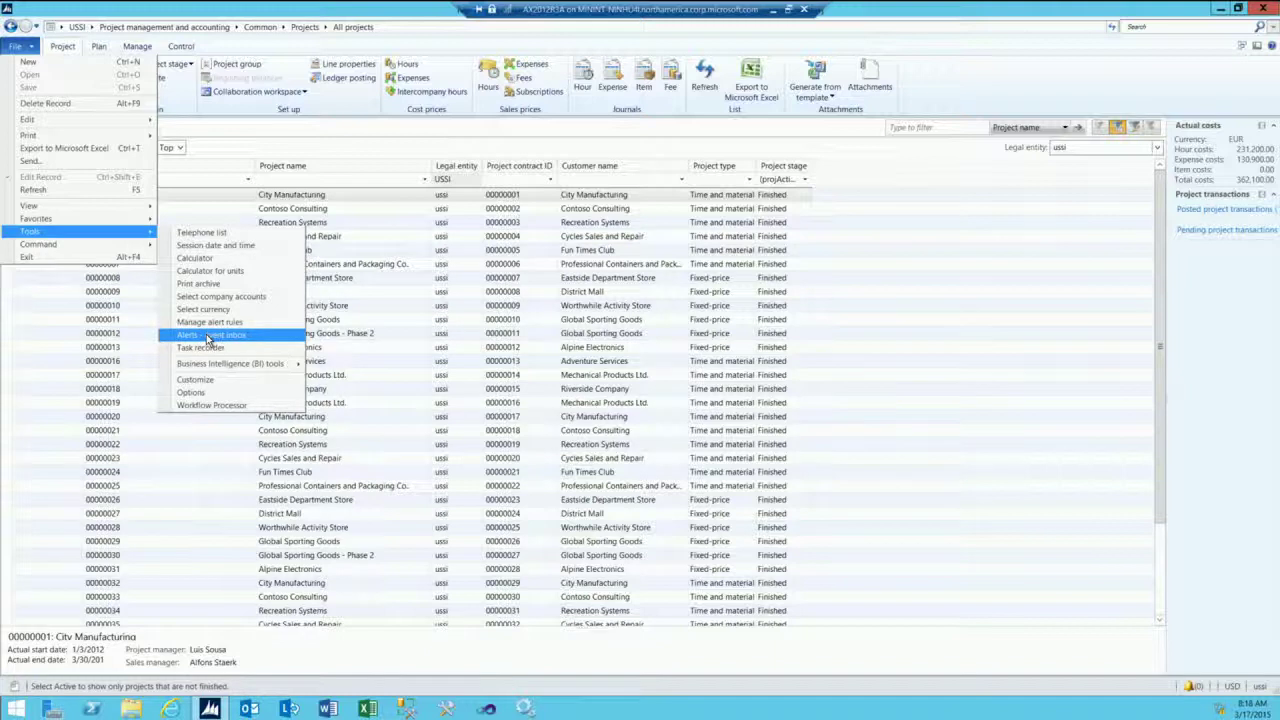
pyautogui.click(217, 379)
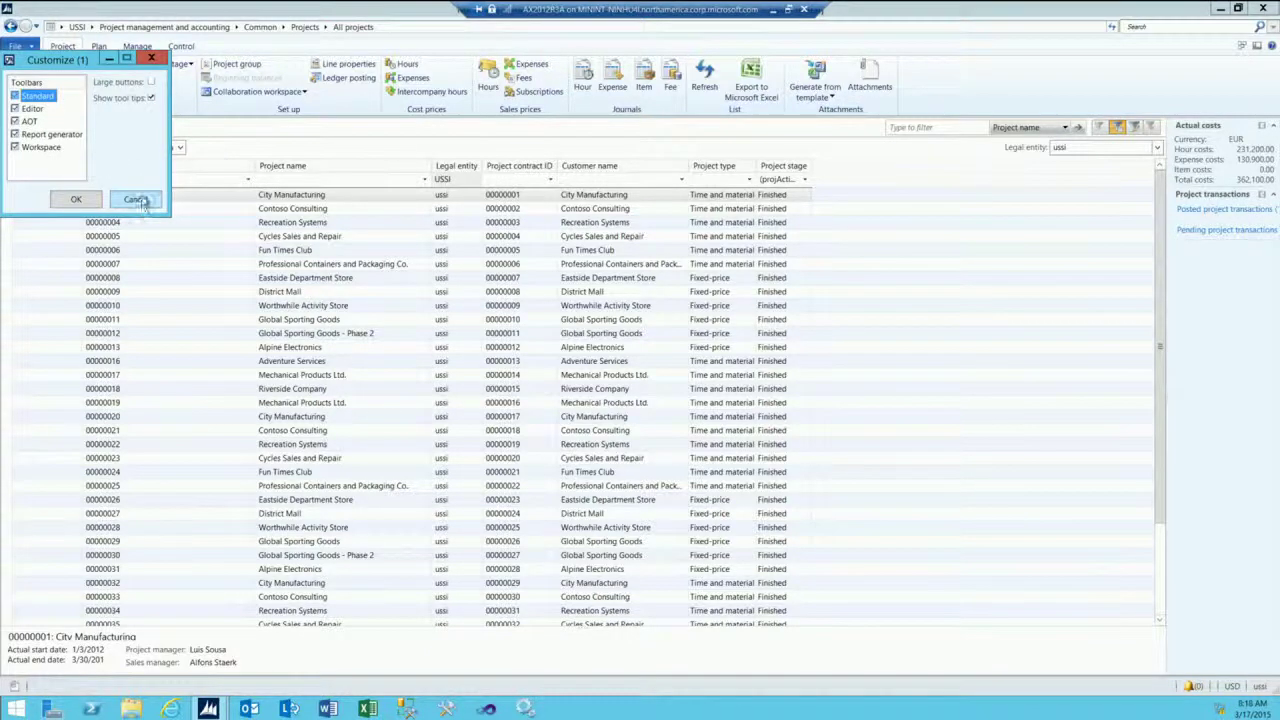
pyautogui.click(140, 200)
# Step: Open the user Options window from File > Tools
pyautogui.click(28, 47)
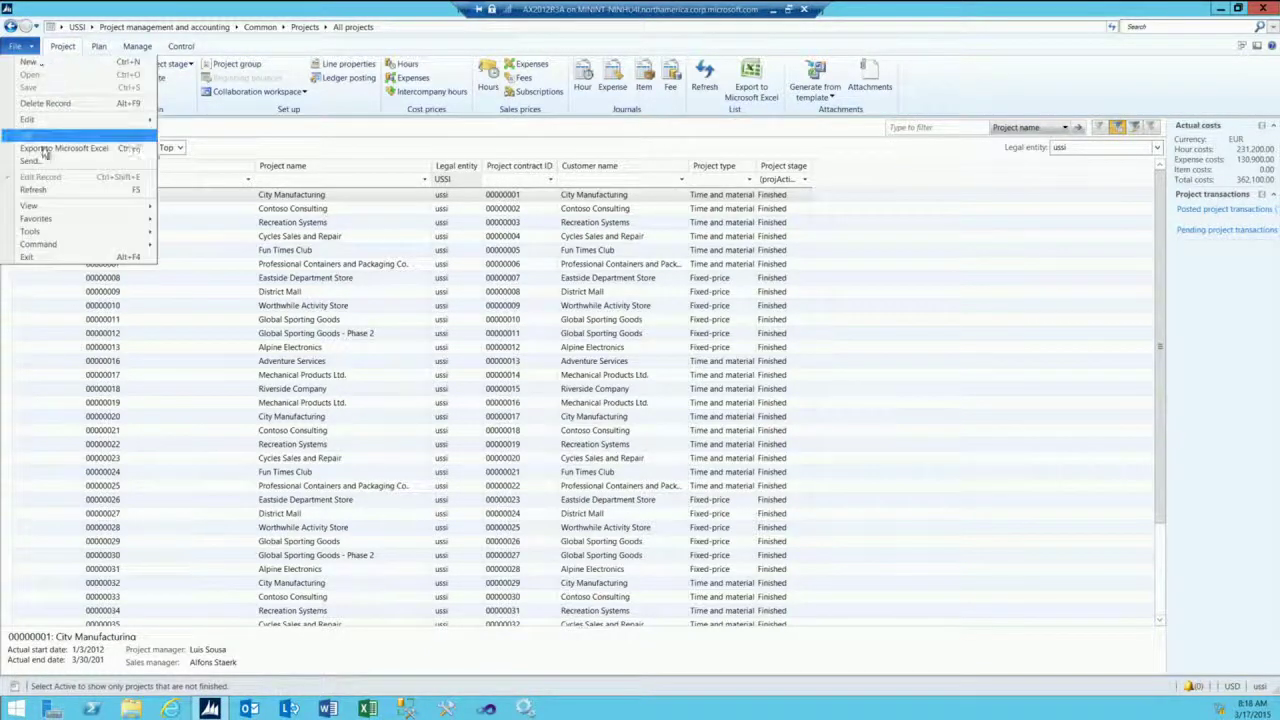
pyautogui.moveTo(60, 220)
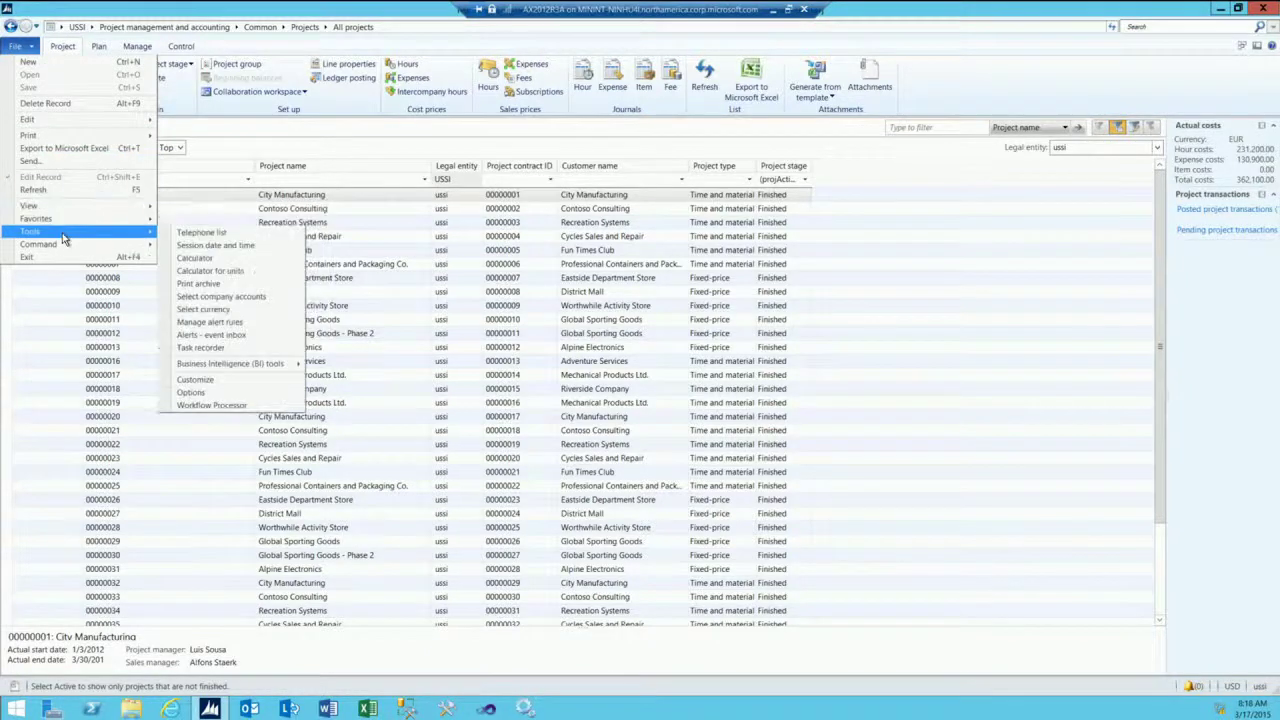
pyautogui.click(239, 396)
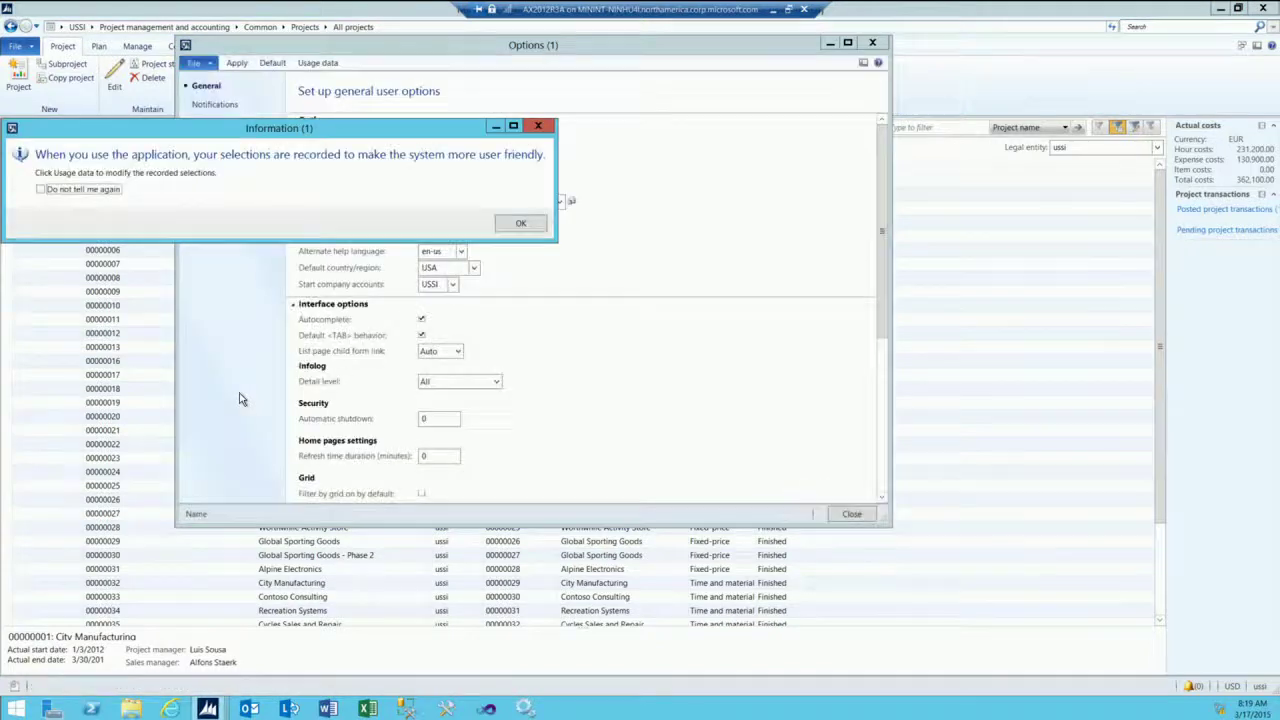
# Step: Dismiss the usage-recording Information message to reveal the General options page
pyautogui.click(524, 223)
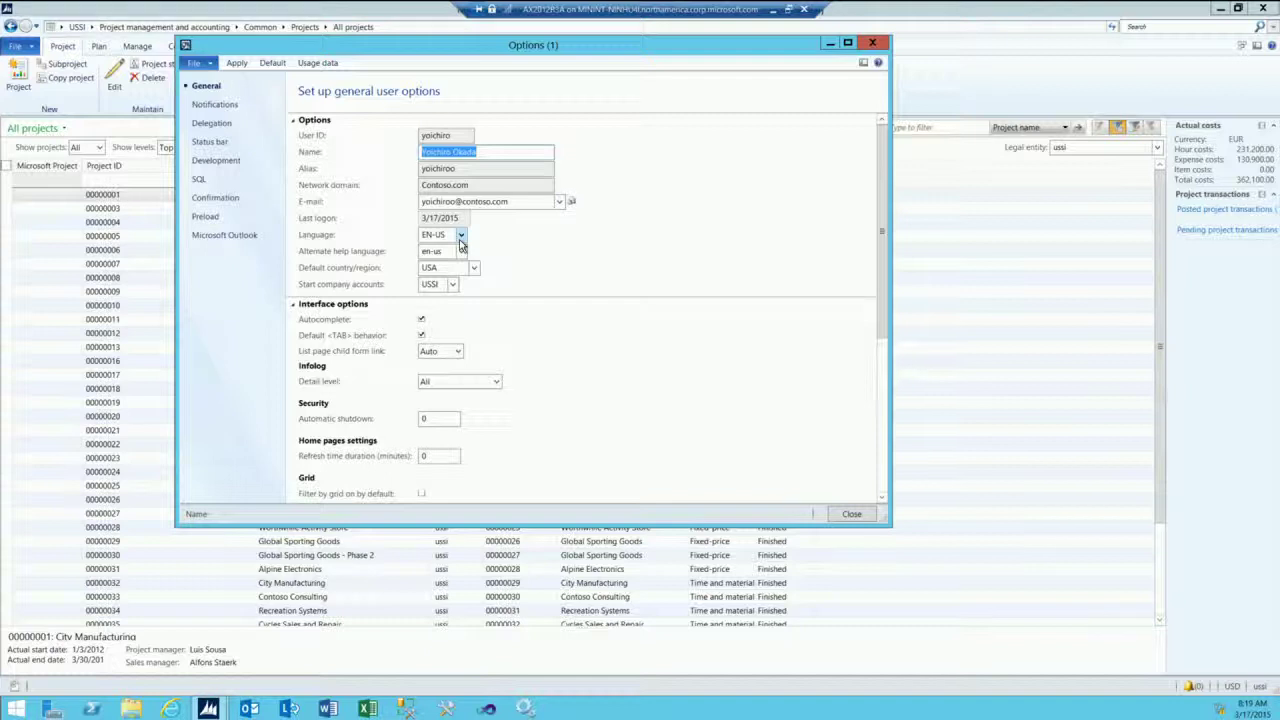
pyautogui.click(461, 236)
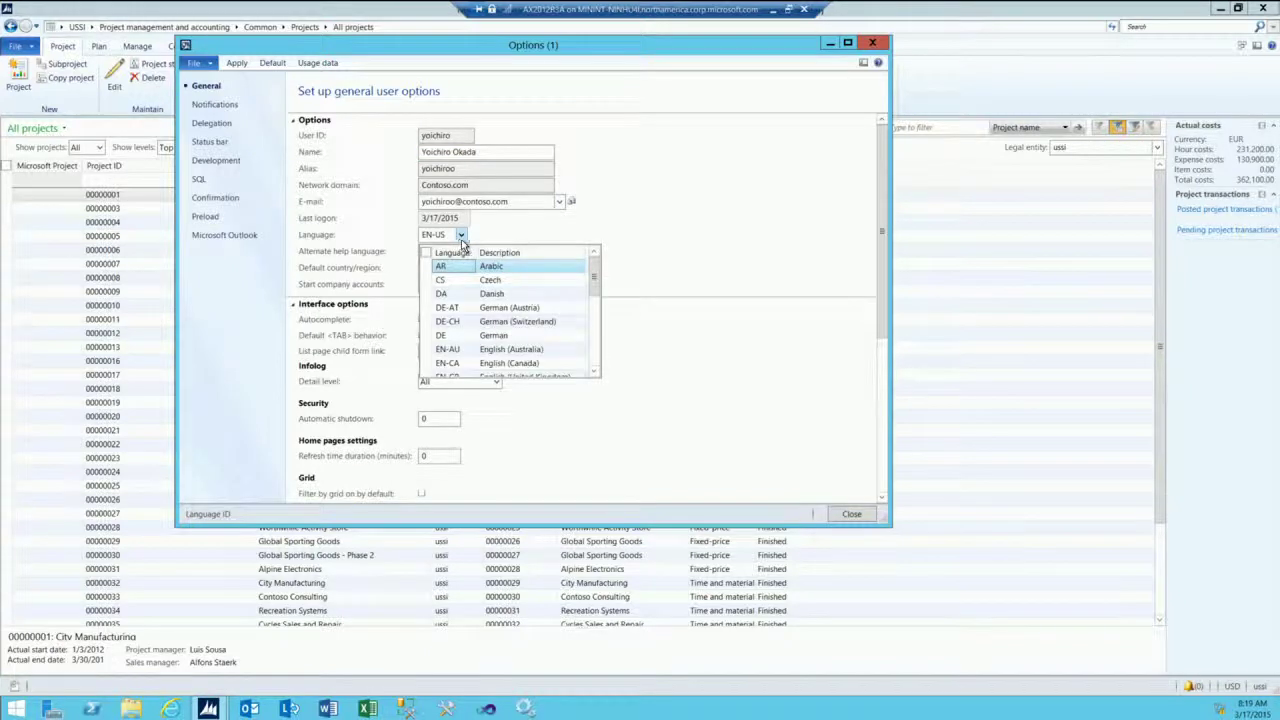
pyautogui.scroll(-6, 549, 325)
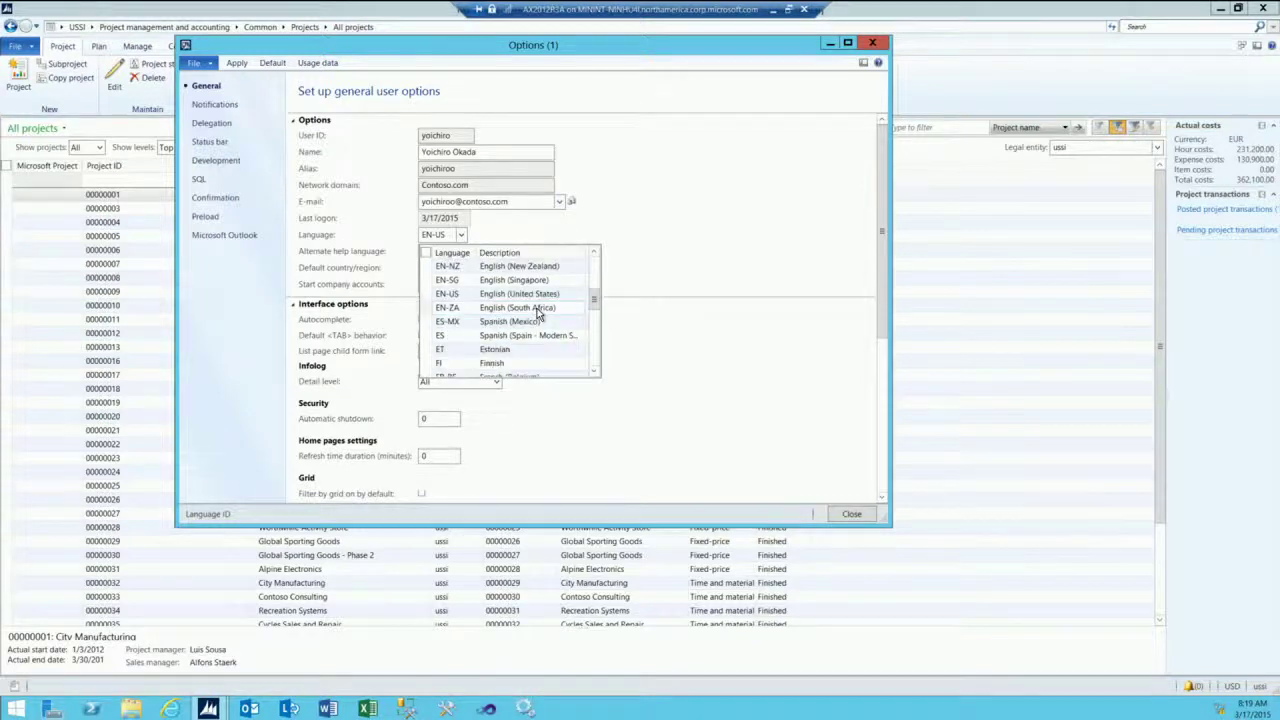
pyautogui.scroll(-5, 537, 313)
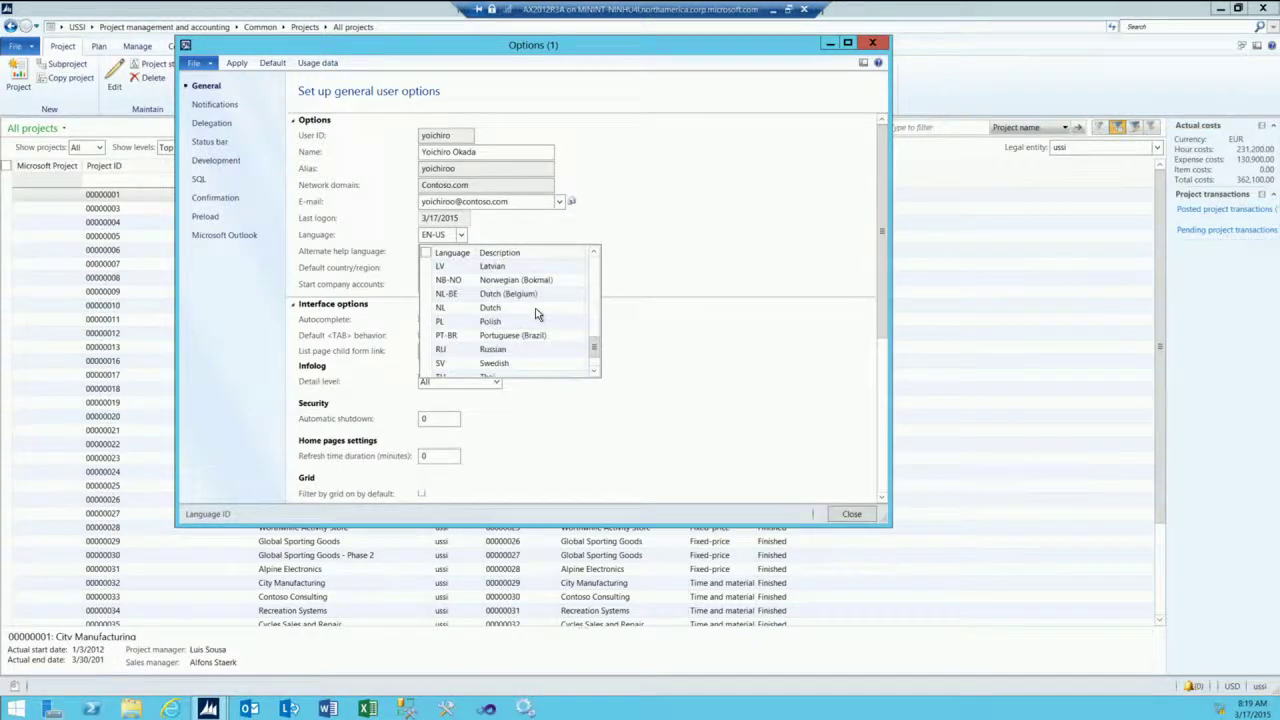
pyautogui.scroll(3, 535, 313)
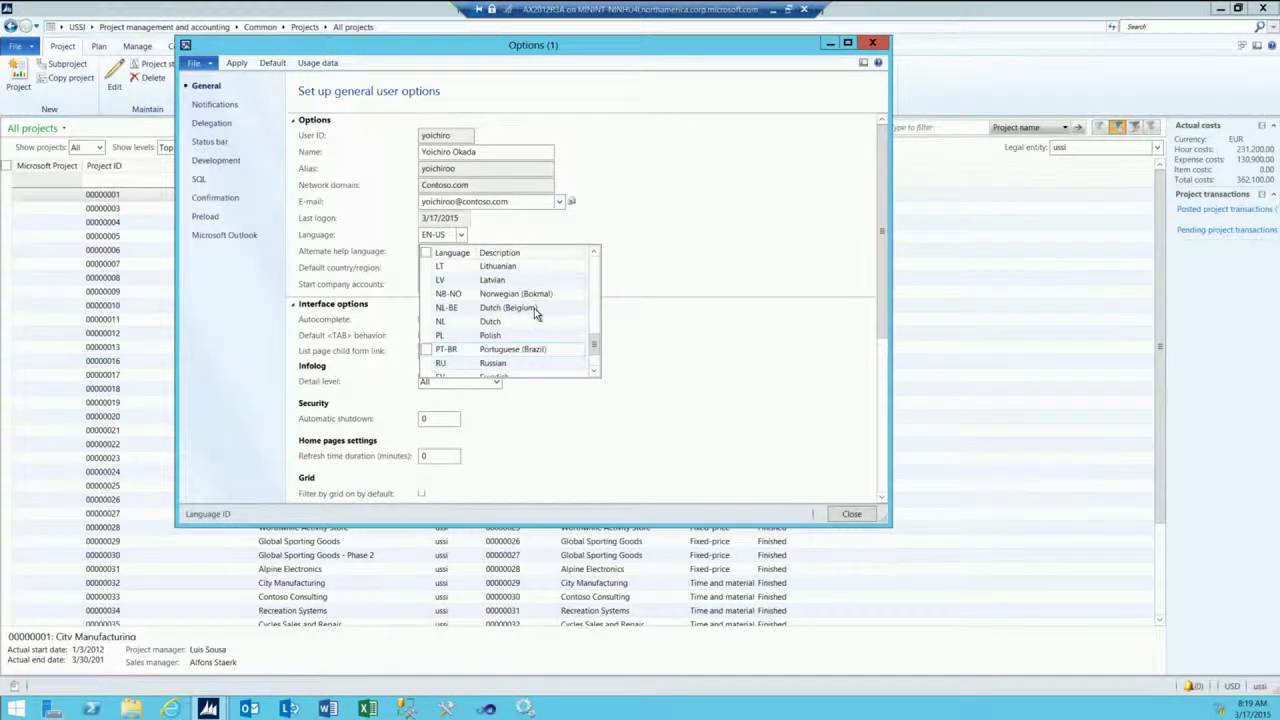
pyautogui.scroll(3, 534, 308)
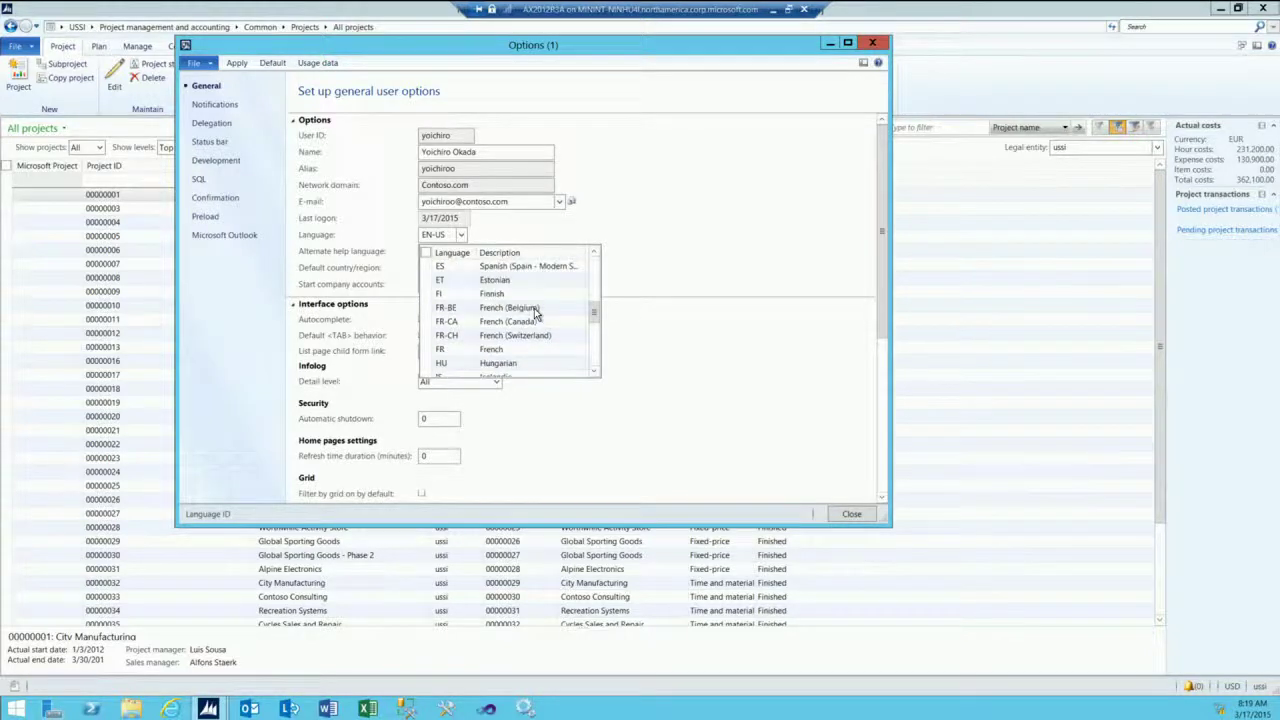
pyautogui.click(595, 255)
pyautogui.click(595, 255)
pyautogui.click(595, 255)
pyautogui.click(594, 256)
pyautogui.click(594, 256)
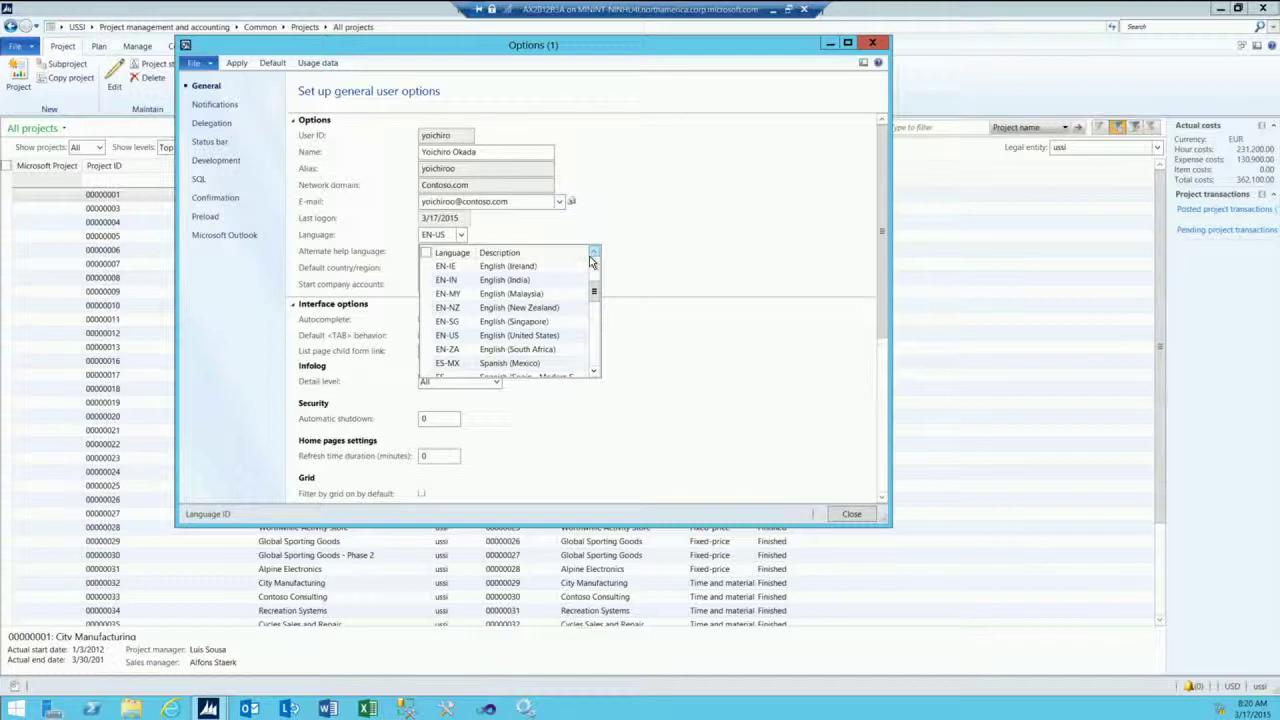
pyautogui.click(680, 220)
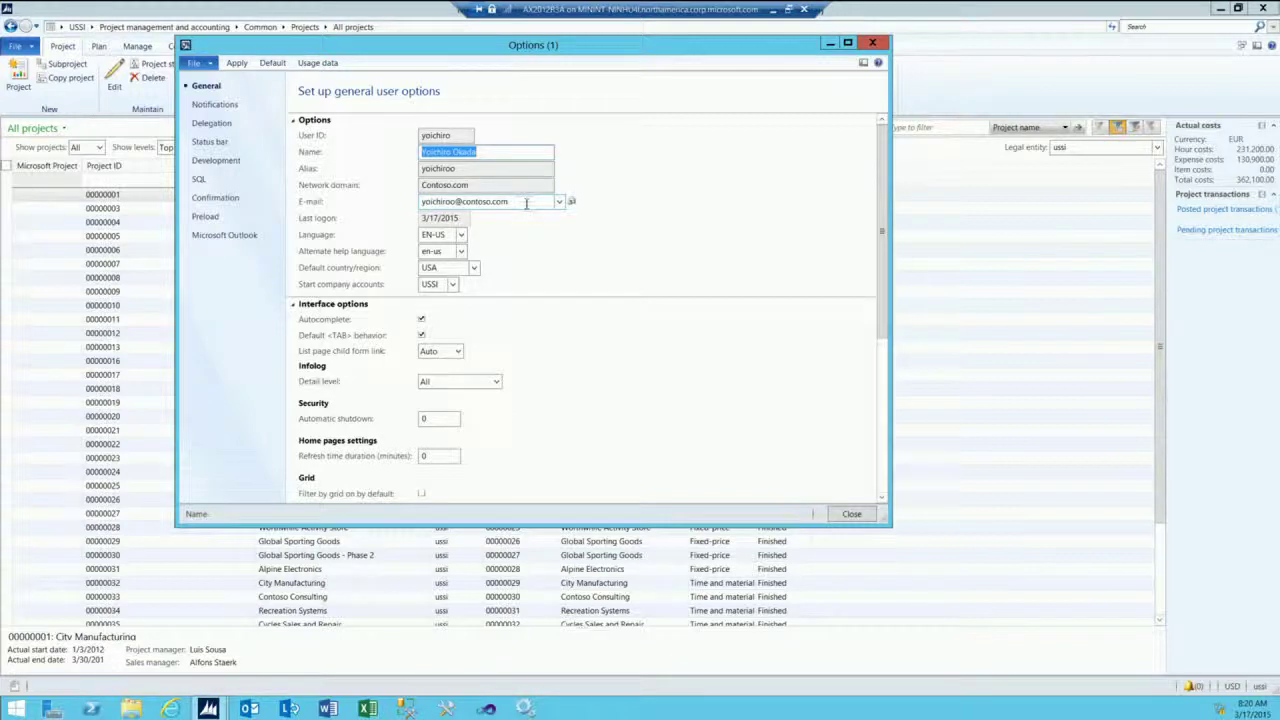
# Step: Collapse the Miscellaneous section and review the default view/edit mode, leaving it at Auto
pyautogui.scroll(-2, 551, 249)
pyautogui.scroll(1, 482, 167)
pyautogui.scroll(-2, 484, 172)
pyautogui.scroll(-1, 474, 294)
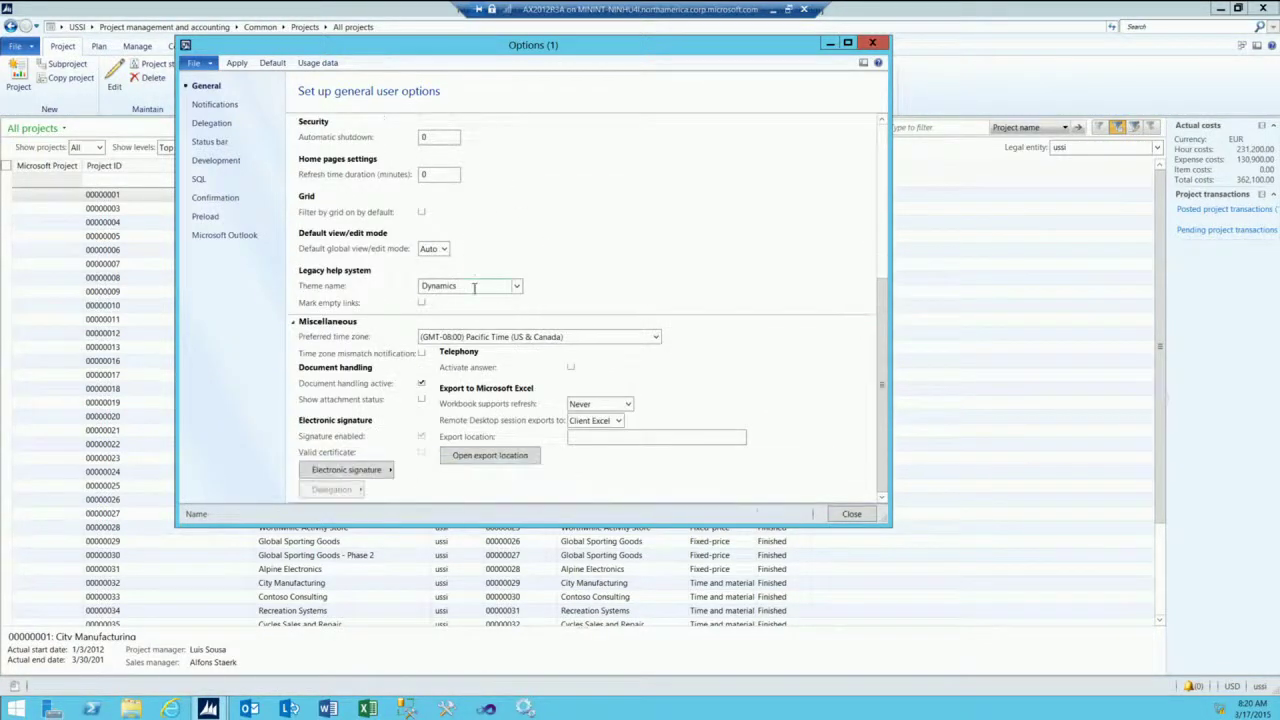
pyautogui.click(293, 322)
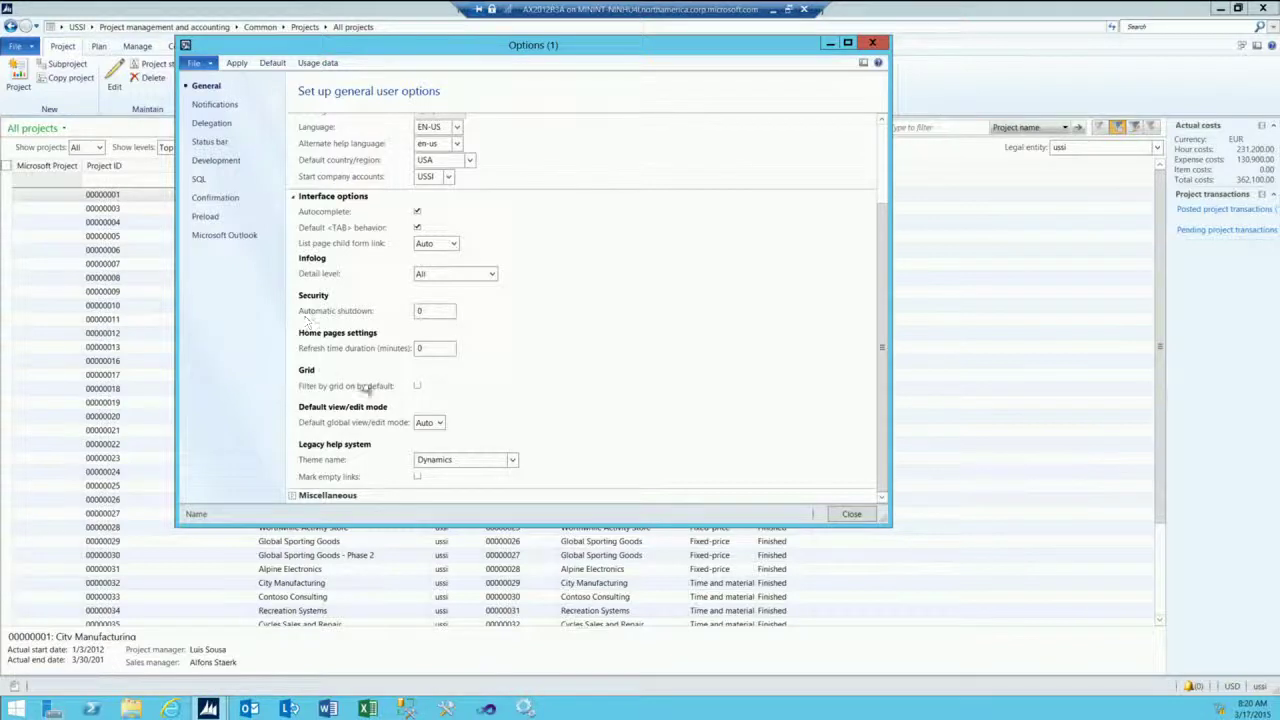
pyautogui.click(440, 423)
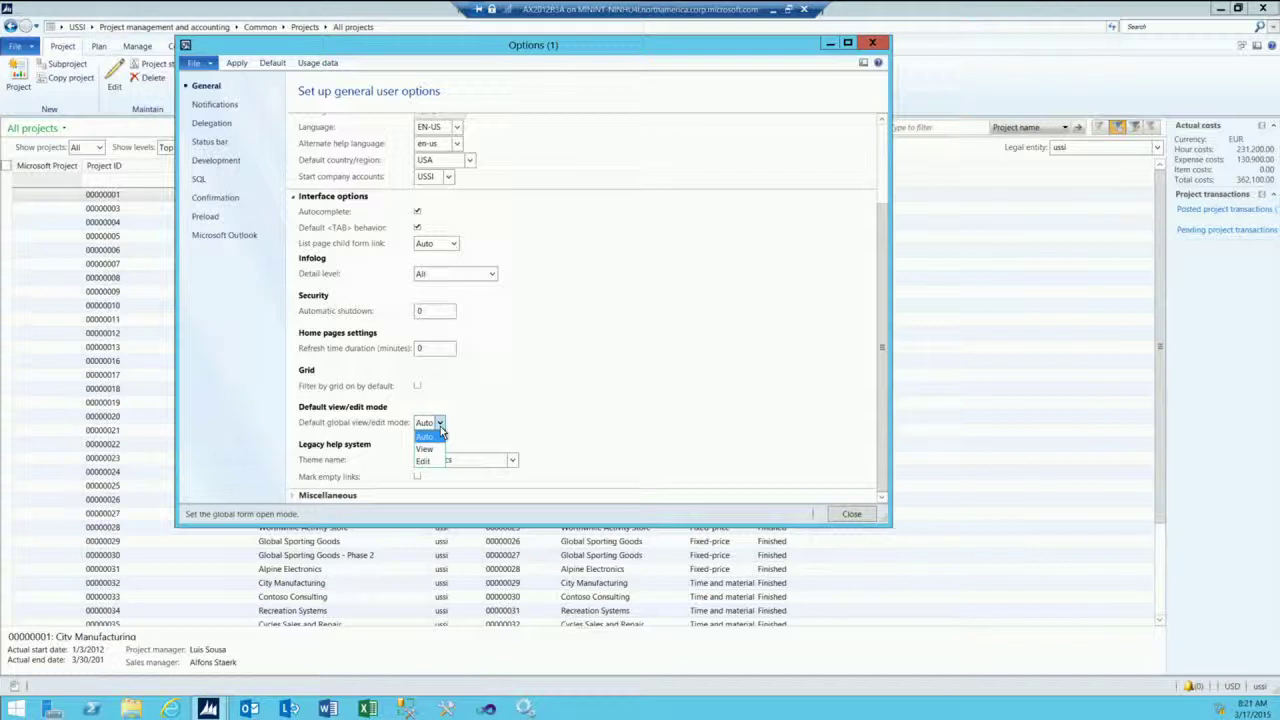
pyautogui.click(520, 390)
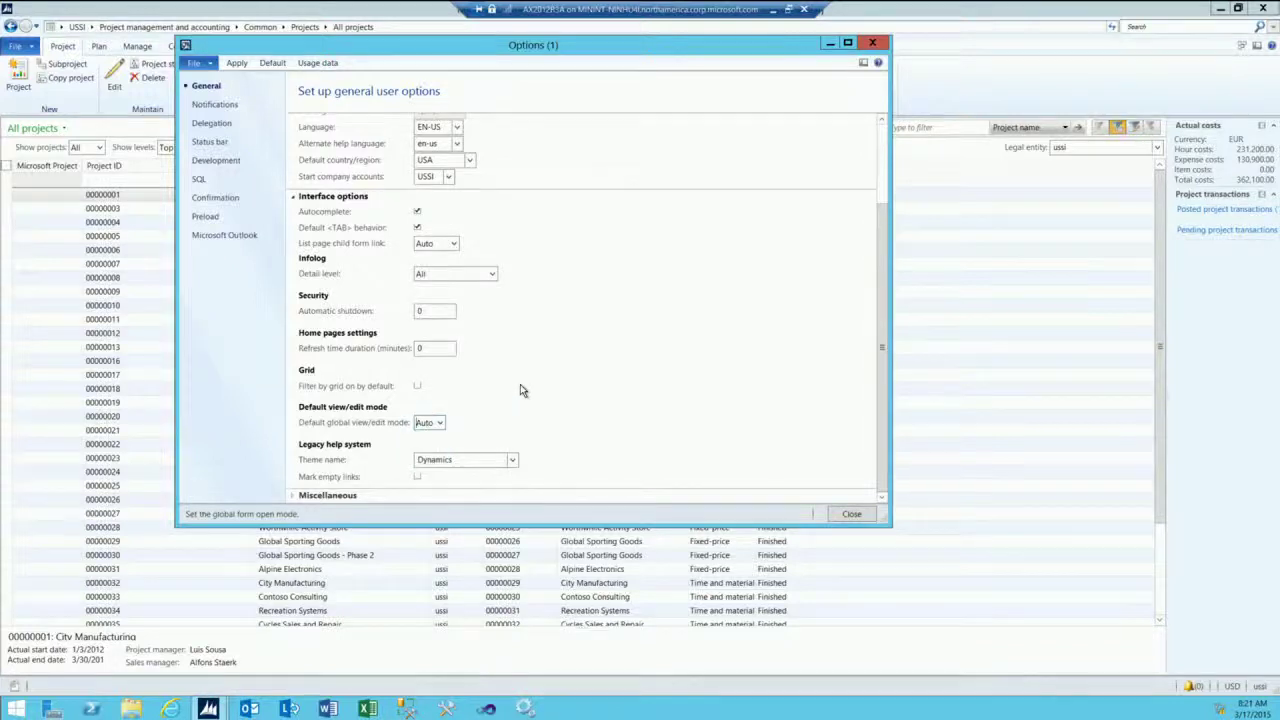
# Step: Browse the Notifications and Delegation pages, then show the Status bar settings
pyautogui.click(228, 110)
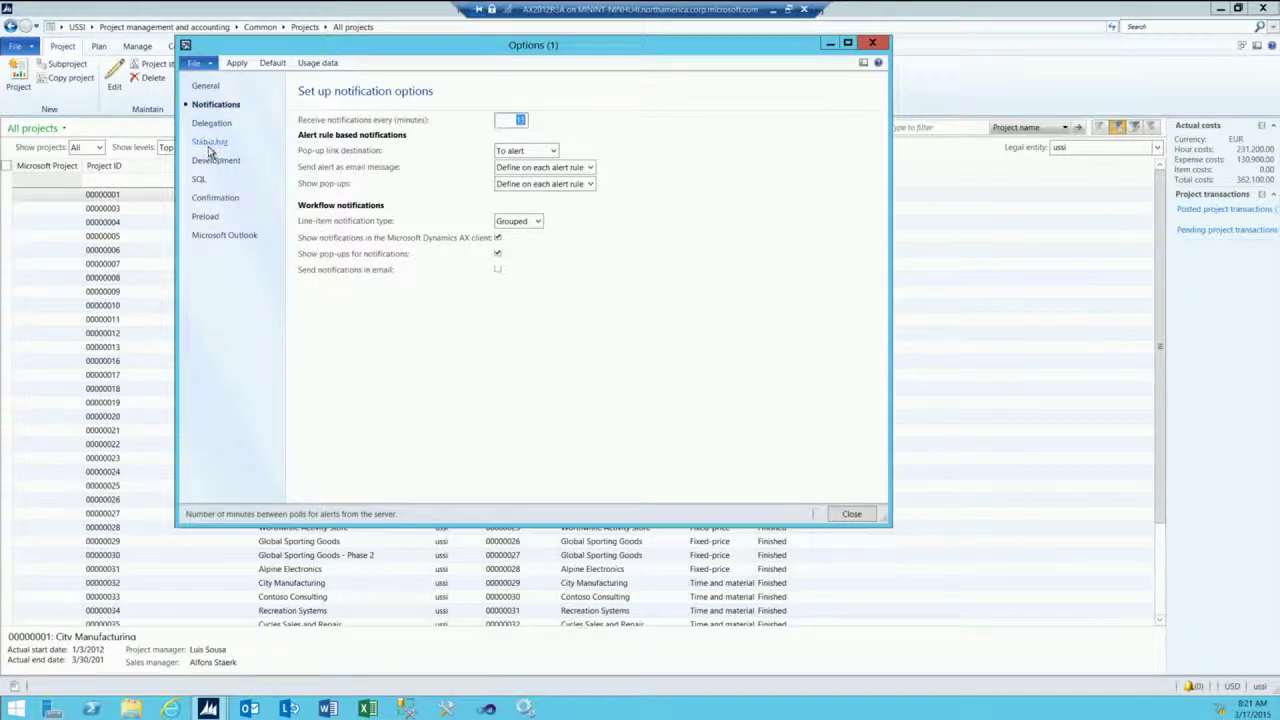
pyautogui.click(216, 128)
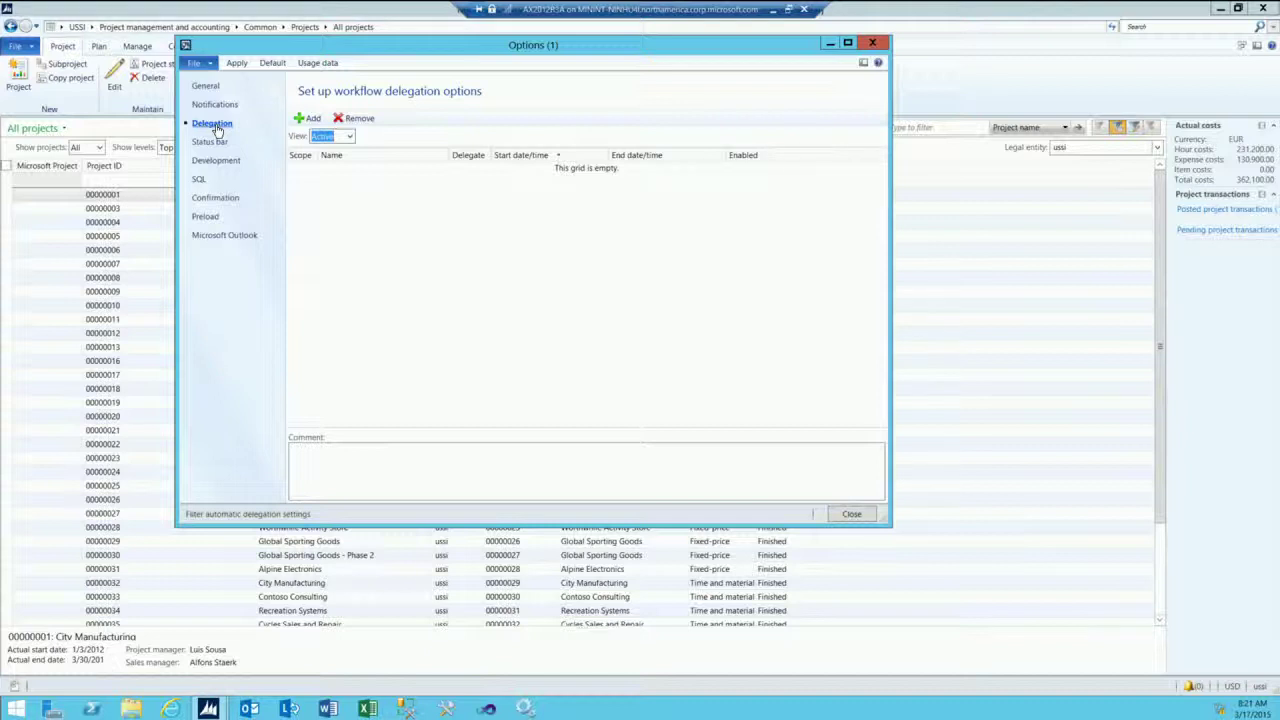
pyautogui.click(212, 142)
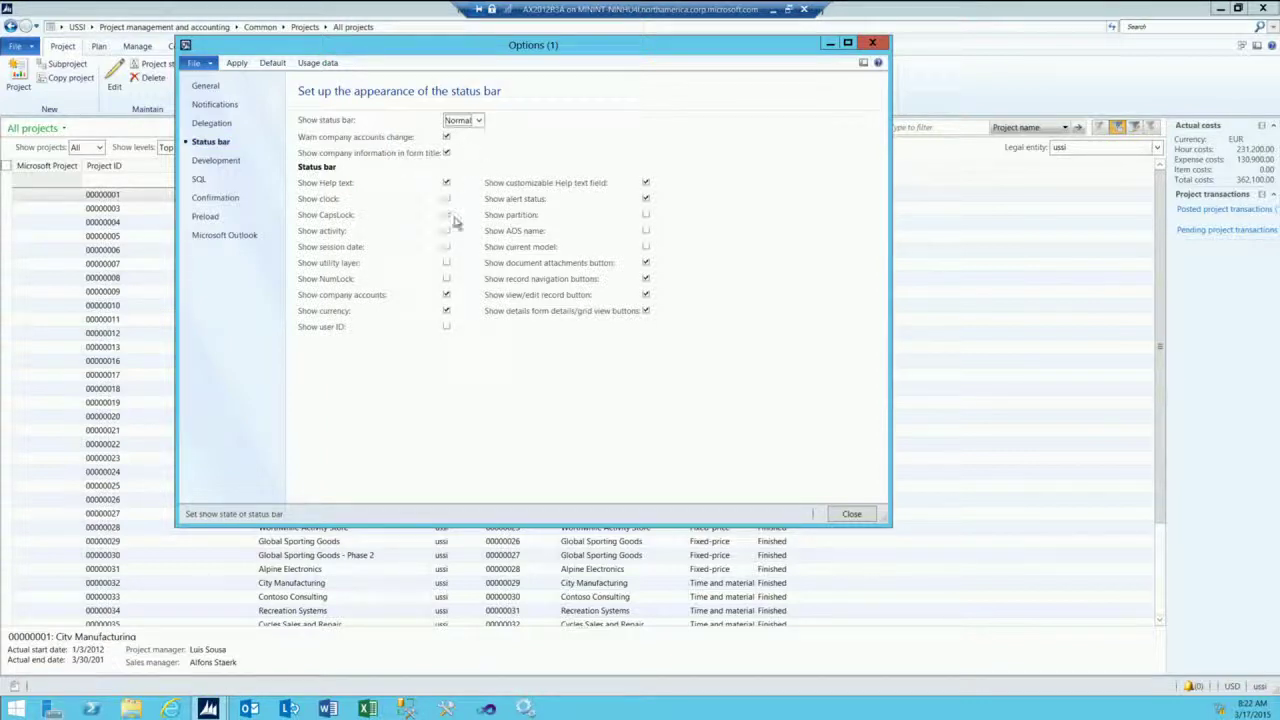
# Step: Uncheck company accounts, currency, help text, alerts and all record buttons, then apply
pyautogui.click(447, 296)
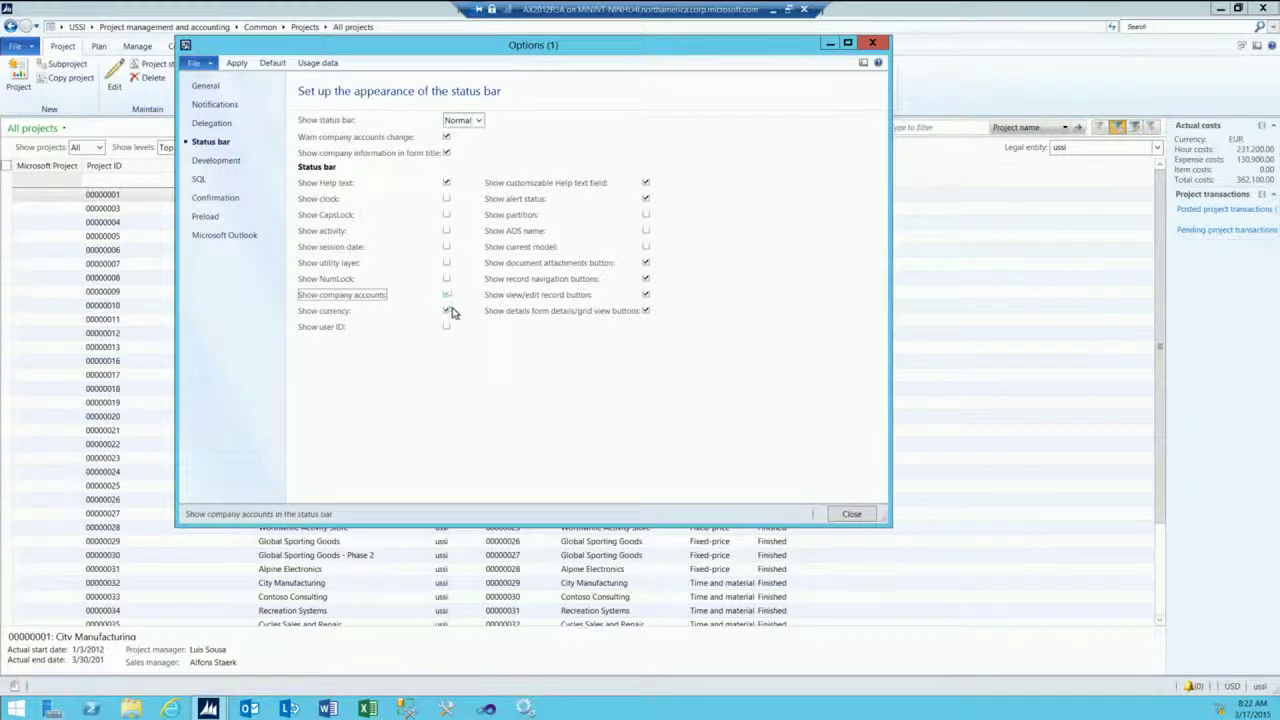
pyautogui.click(447, 312)
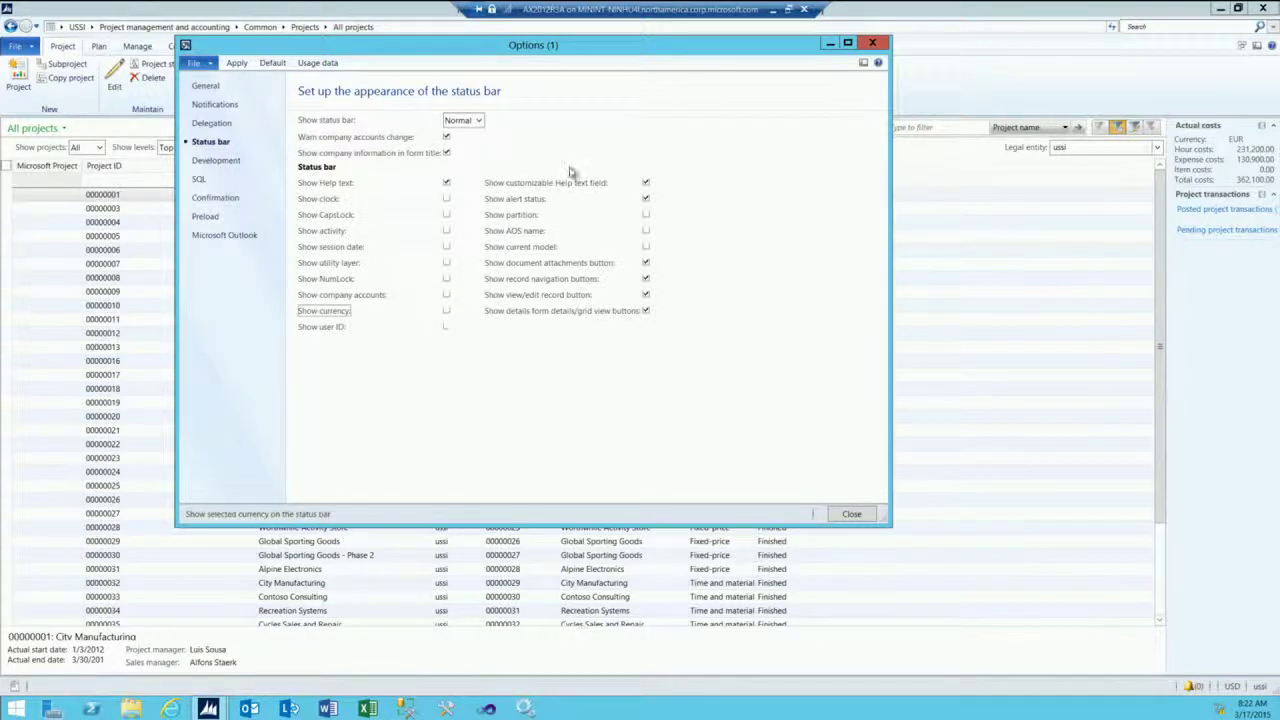
pyautogui.click(646, 183)
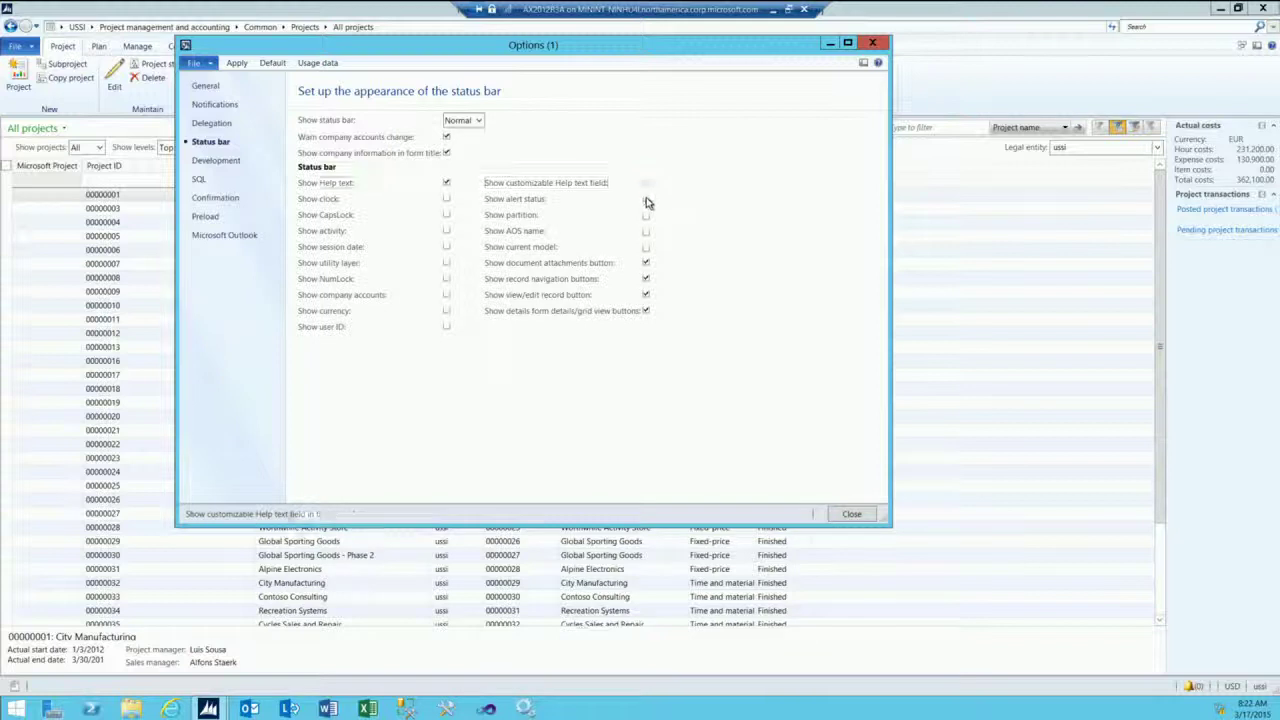
pyautogui.click(646, 199)
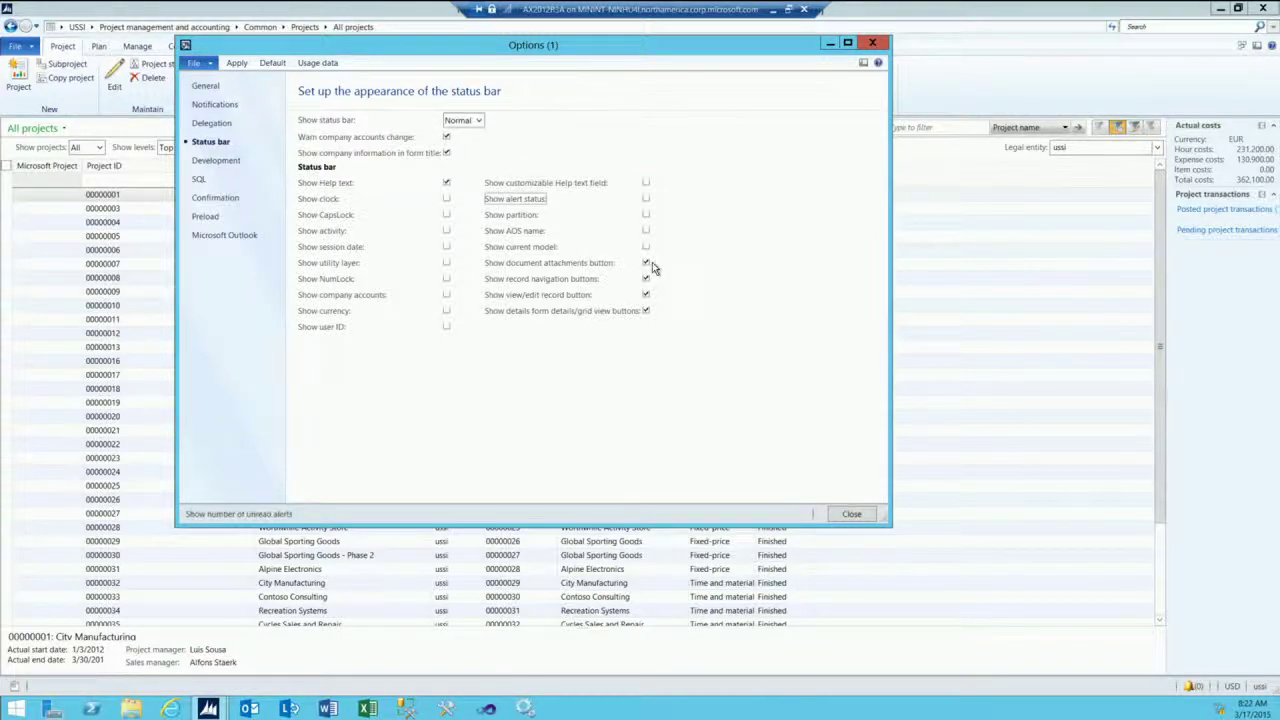
pyautogui.click(646, 263)
pyautogui.click(646, 295)
pyautogui.click(646, 279)
pyautogui.click(646, 309)
pyautogui.click(646, 309)
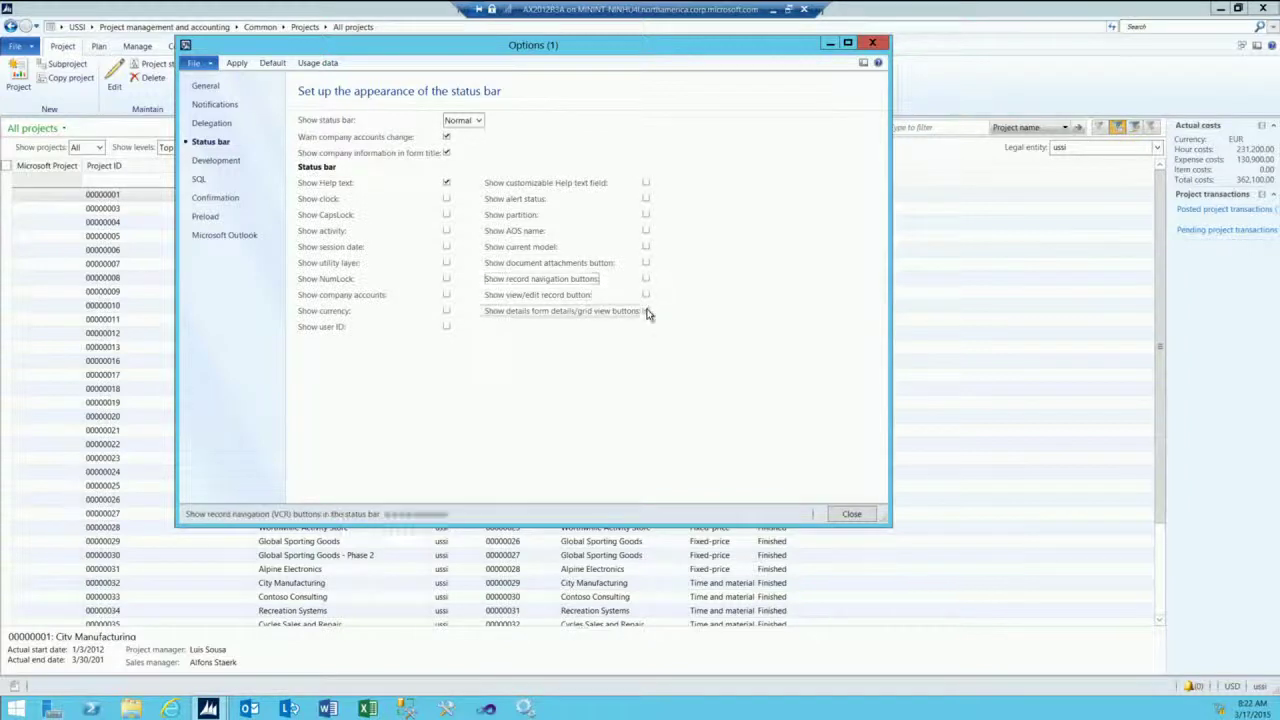
pyautogui.click(447, 188)
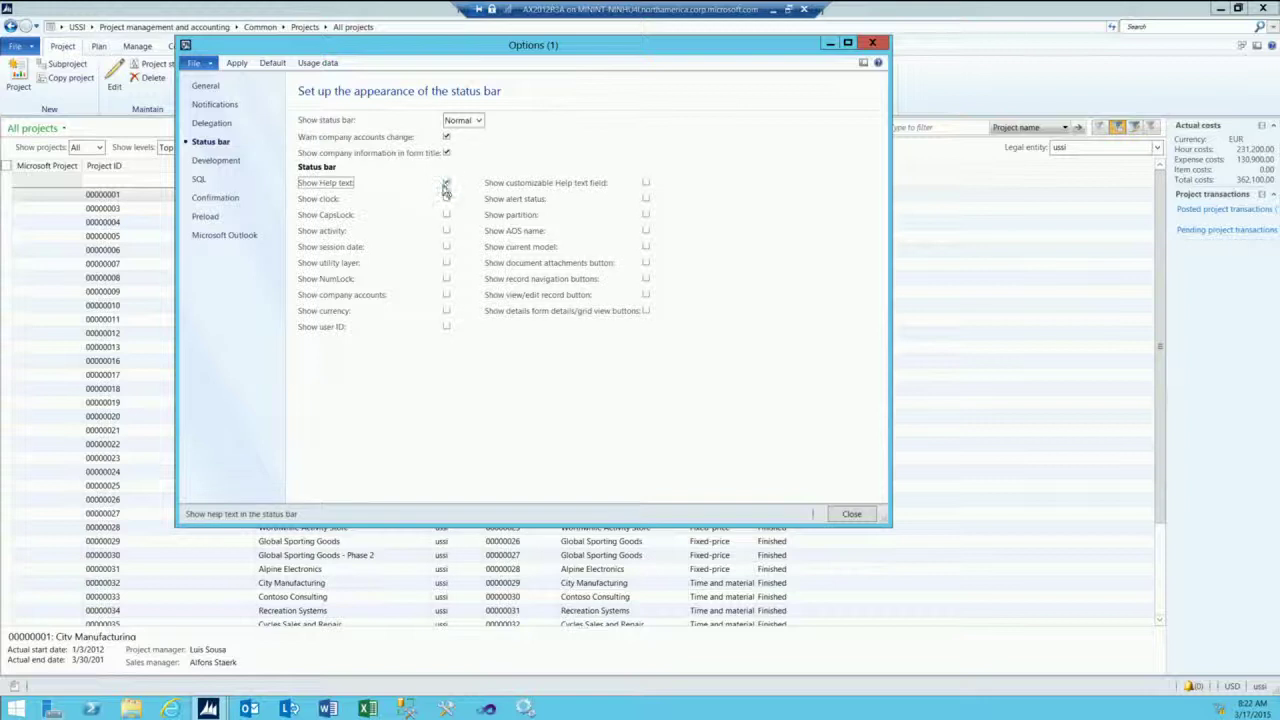
pyautogui.click(447, 185)
pyautogui.click(244, 64)
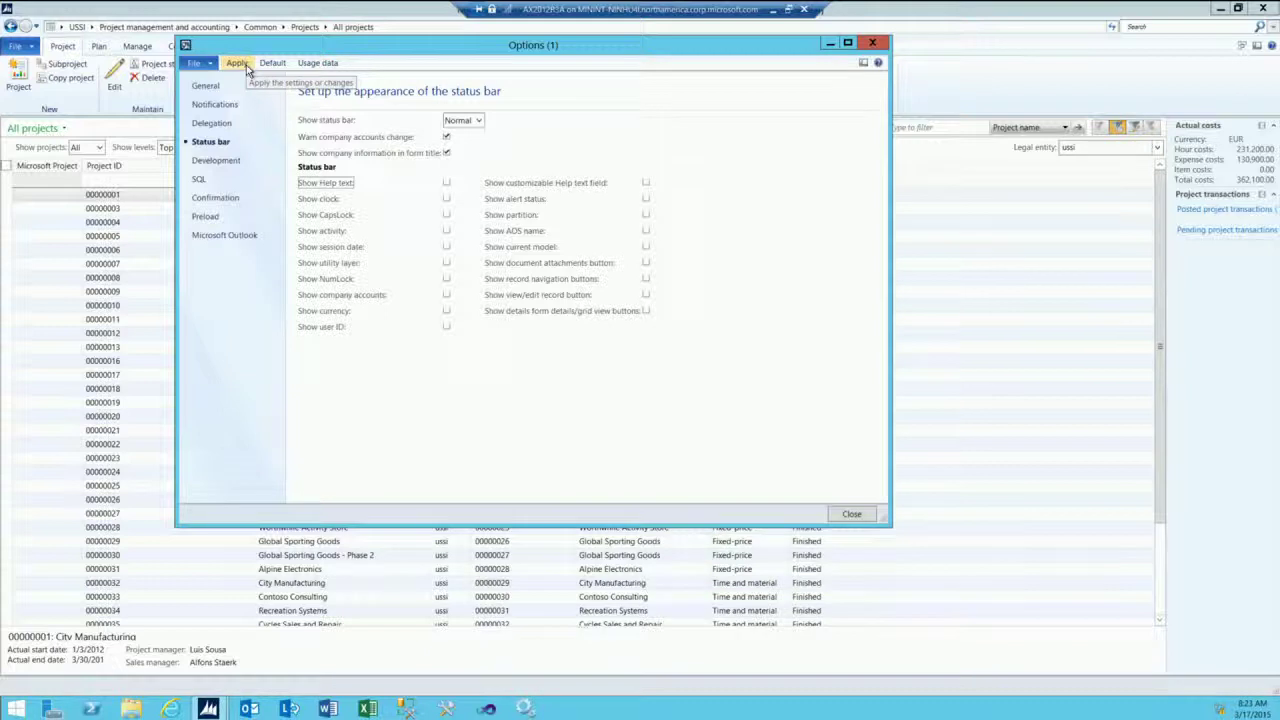
# Step: Re-enable help text, company accounts and currency in the status bar
pyautogui.click(446, 184)
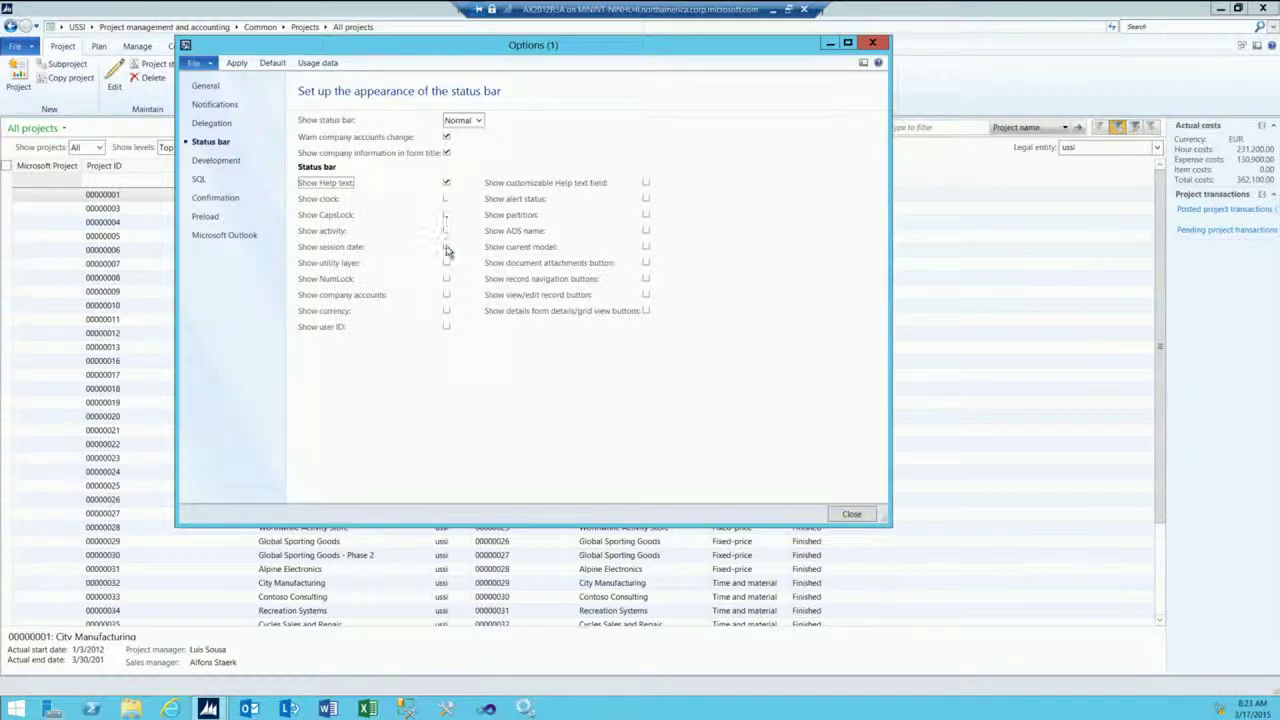
pyautogui.click(447, 295)
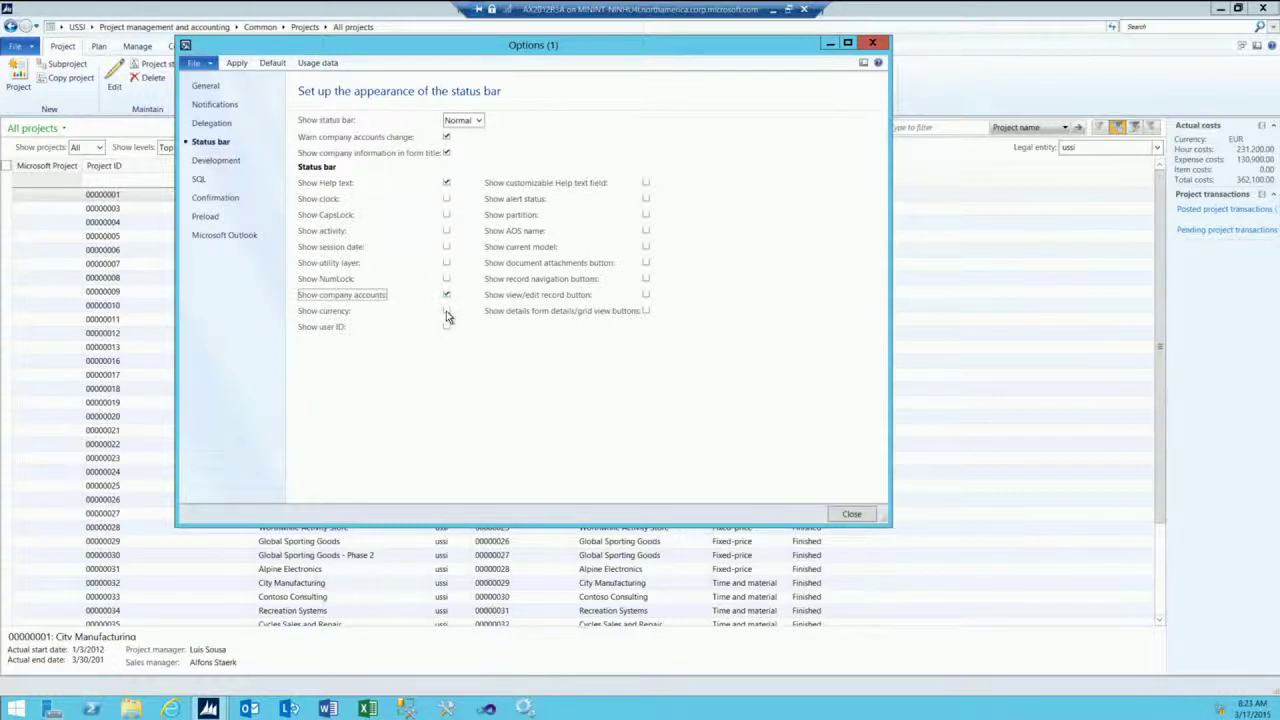
pyautogui.click(447, 295)
pyautogui.click(446, 311)
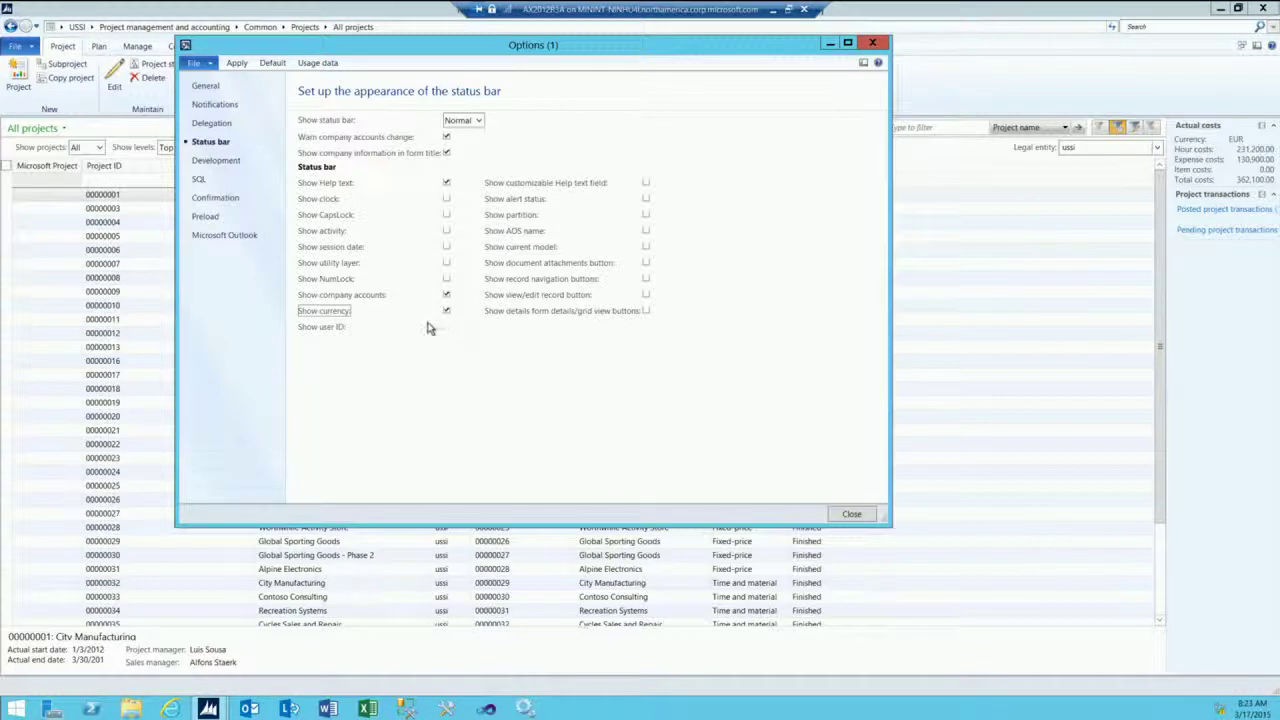
# Step: Turn on help text field, alert, view/edit, navigation, grid and attachment buttons, apply, close Options
pyautogui.click(645, 186)
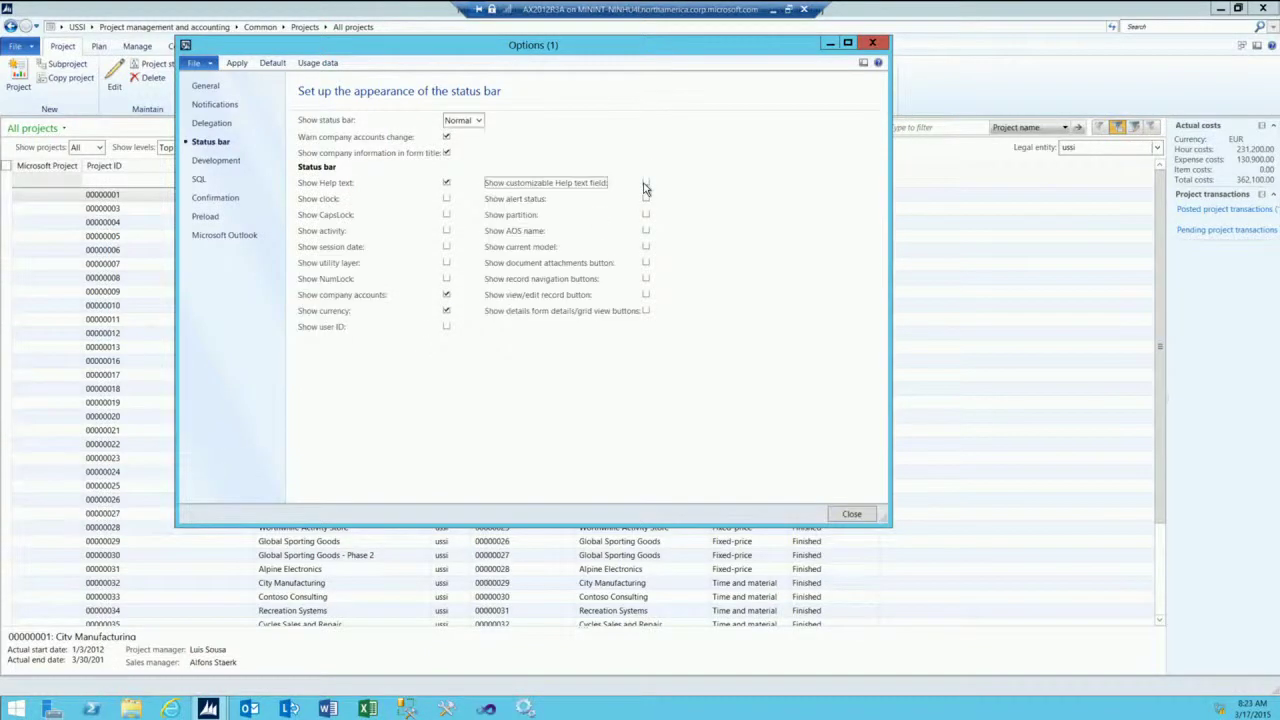
pyautogui.click(646, 200)
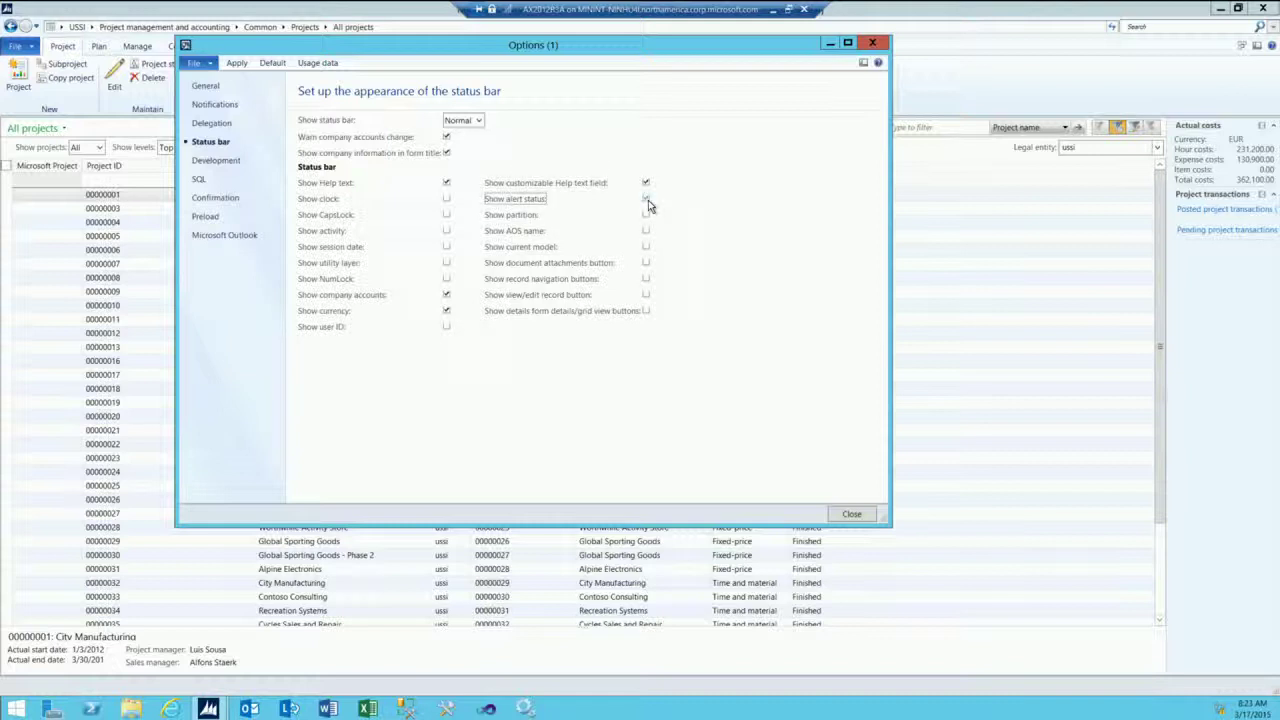
pyautogui.click(646, 294)
pyautogui.click(646, 279)
pyautogui.click(646, 311)
pyautogui.click(646, 263)
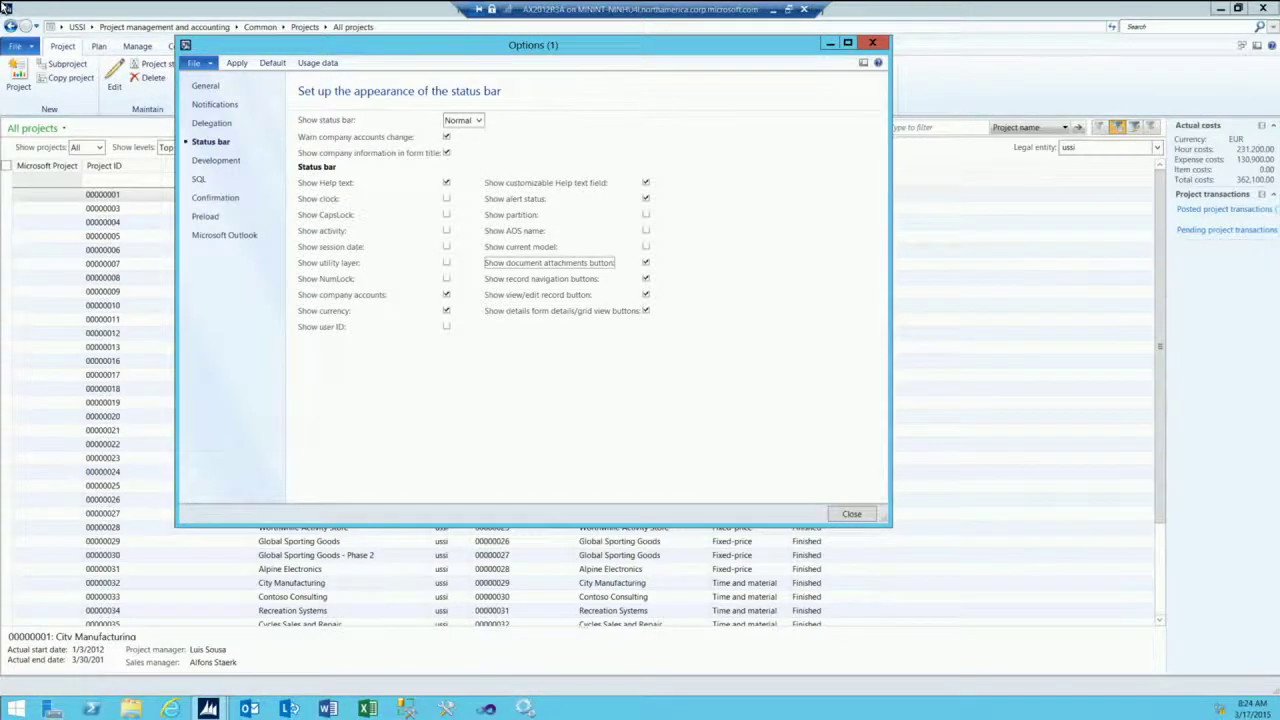
pyautogui.click(237, 63)
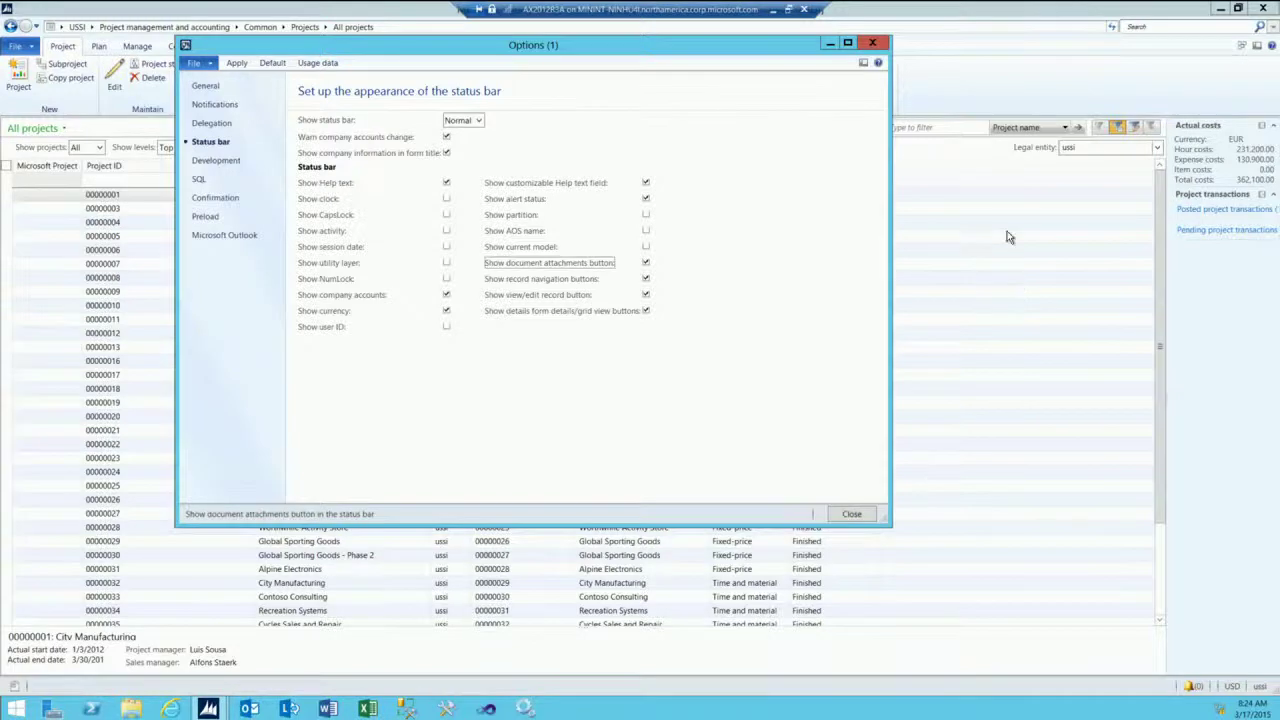
pyautogui.press('Escape')
# Step: View and close the empty notification list, then open the Currency converter from the status bar
pyautogui.click(1193, 687)
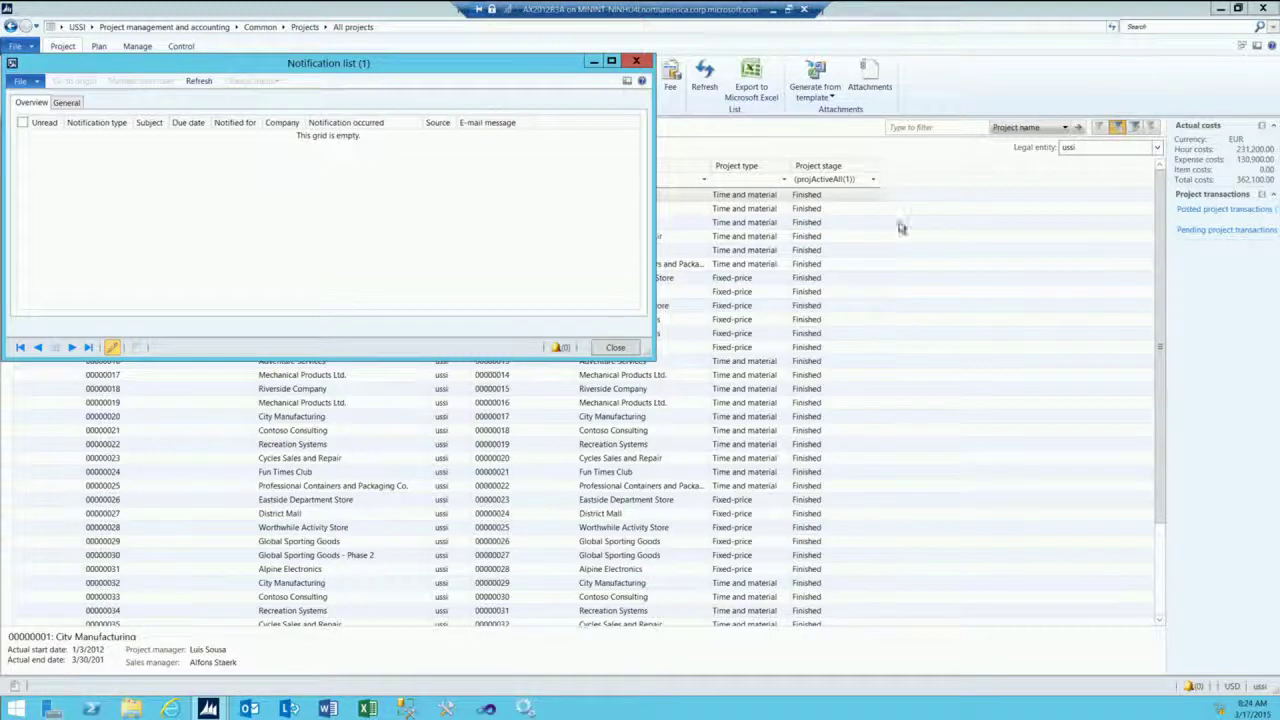
pyautogui.click(640, 63)
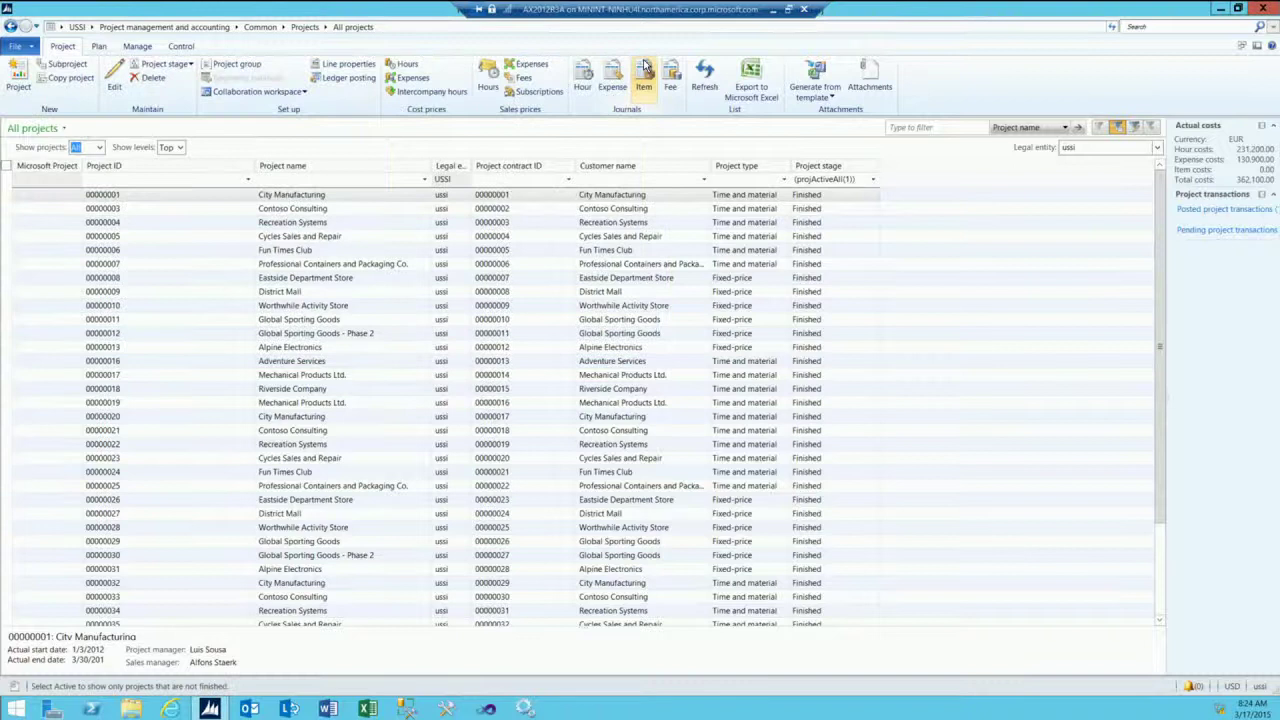
pyautogui.click(1233, 687)
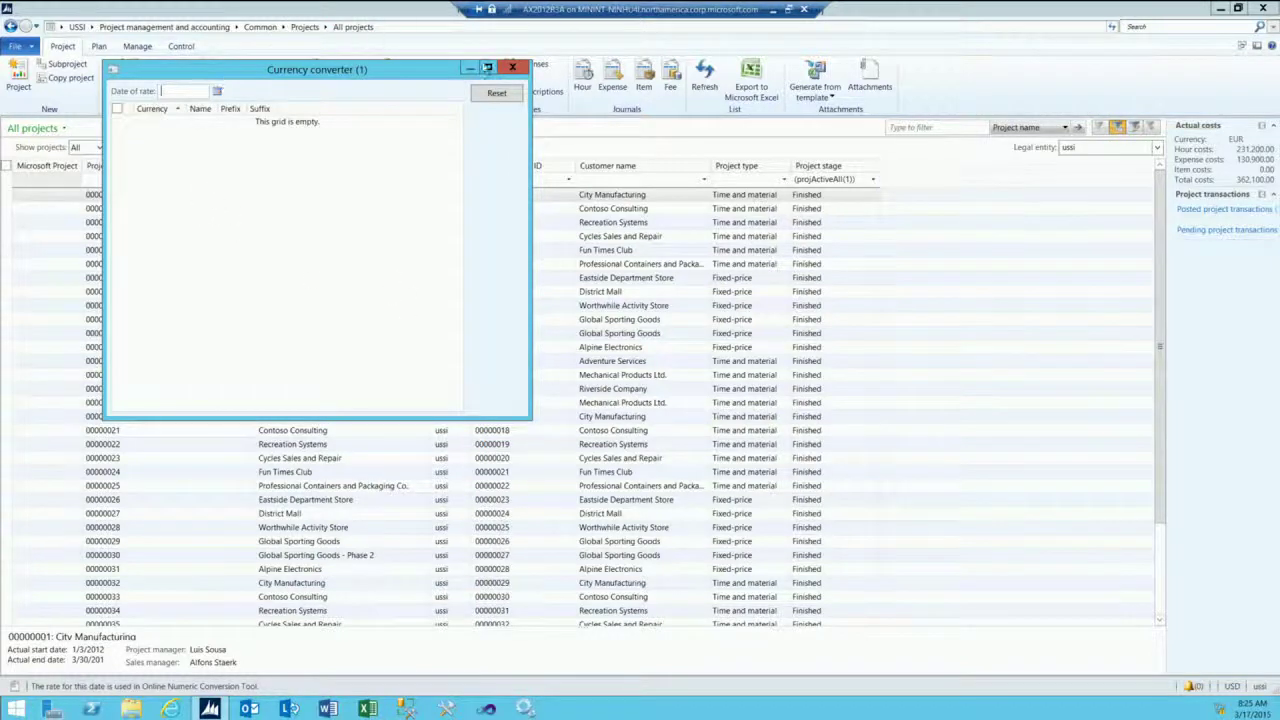
# Step: Close the Currency converter and open the Select company list from the ussi status bar field
pyautogui.click(512, 67)
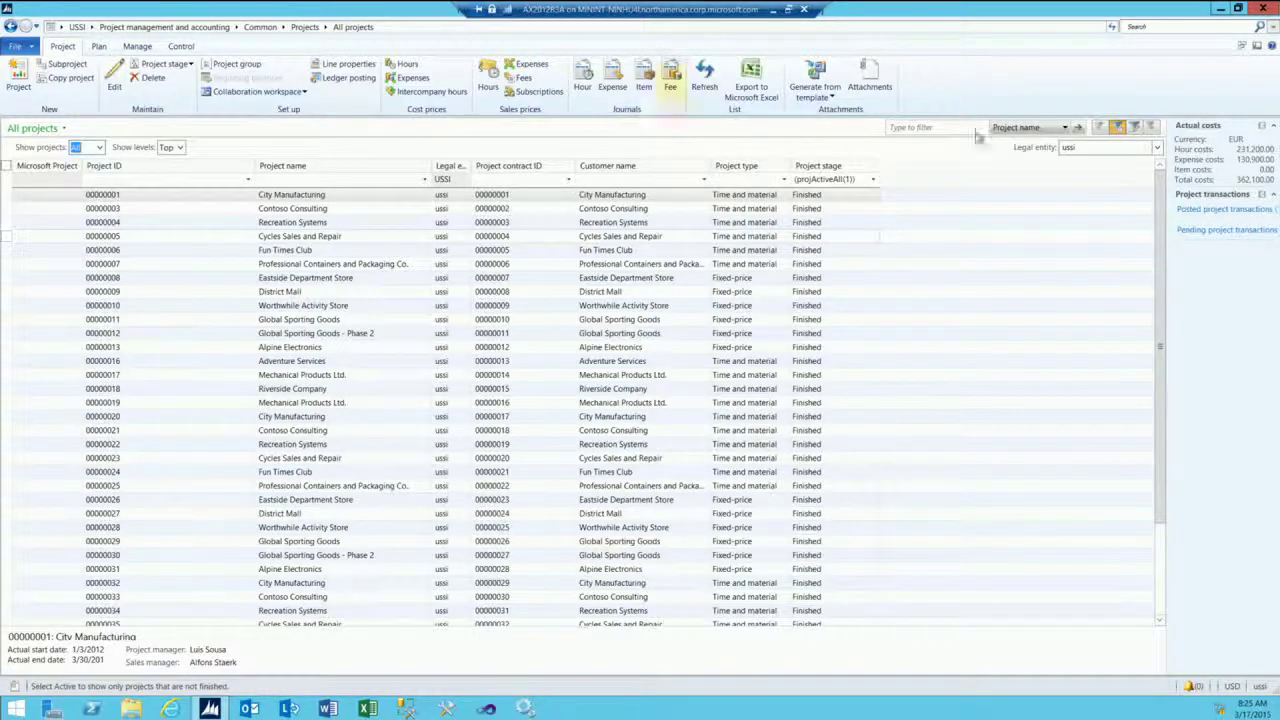
pyautogui.click(1265, 689)
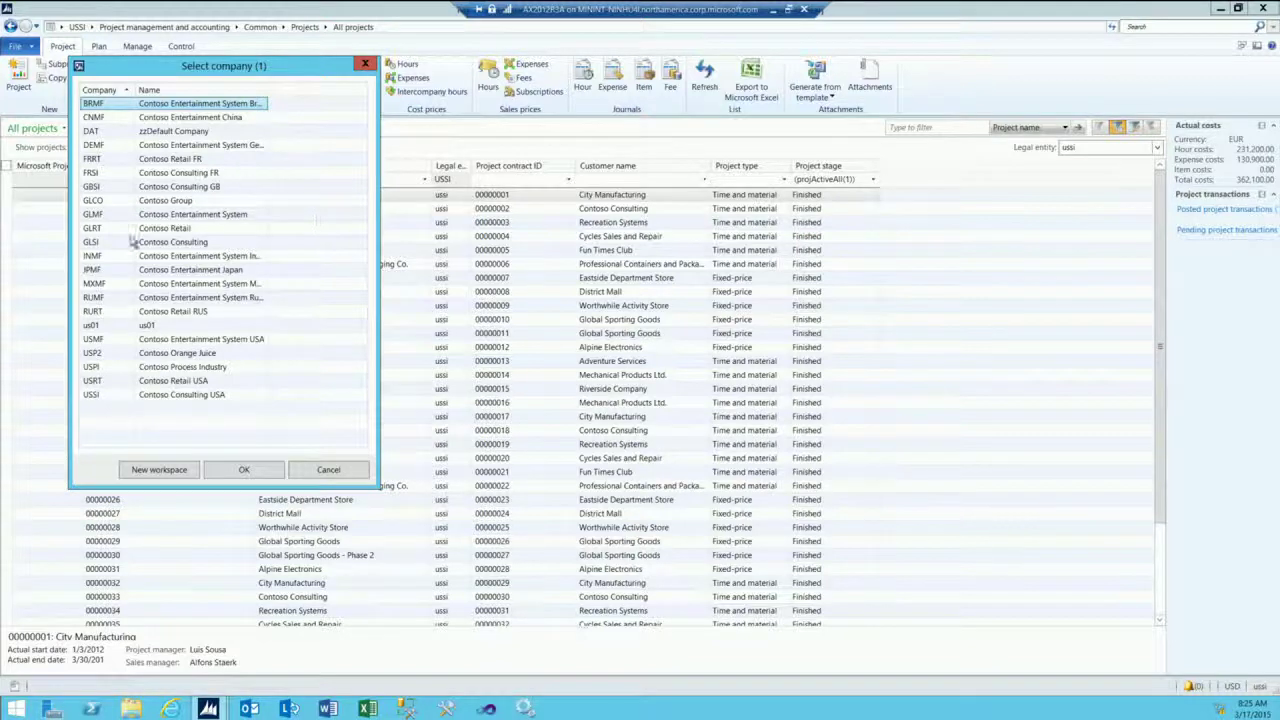
# Step: Open company USMF in a new workspace, then switch back to the original All projects window
pyautogui.click(100, 340)
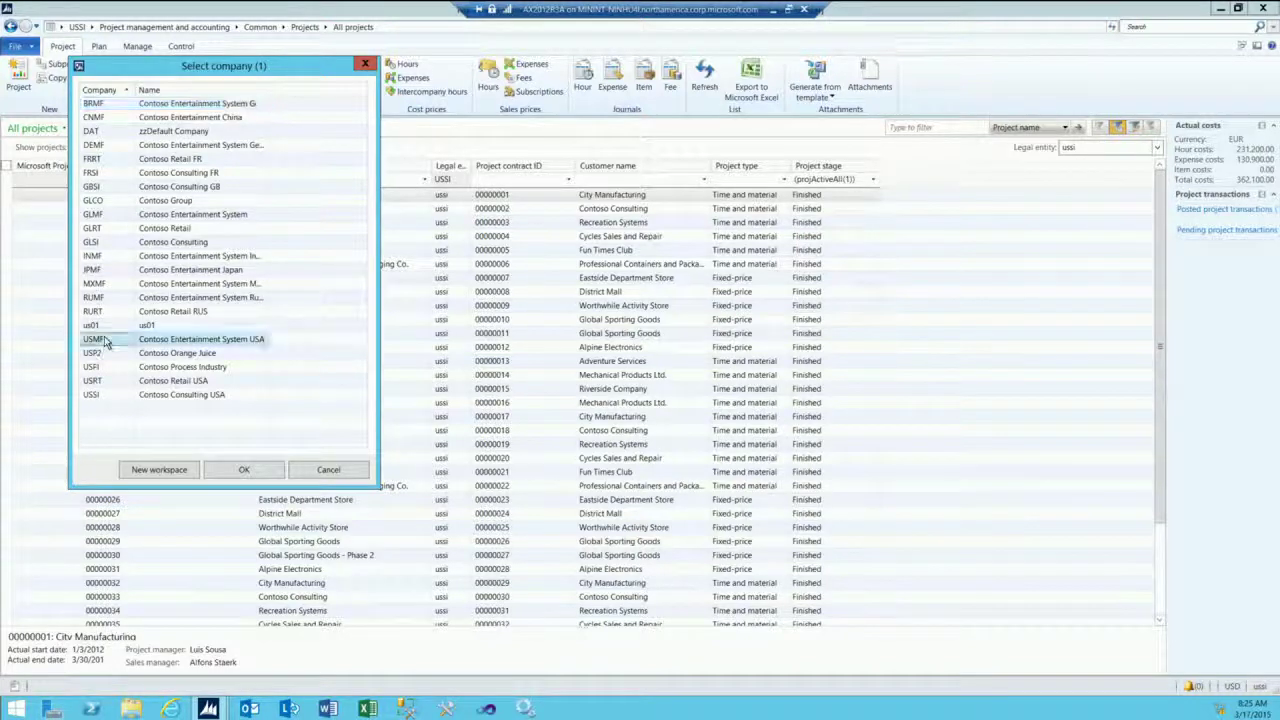
pyautogui.click(176, 470)
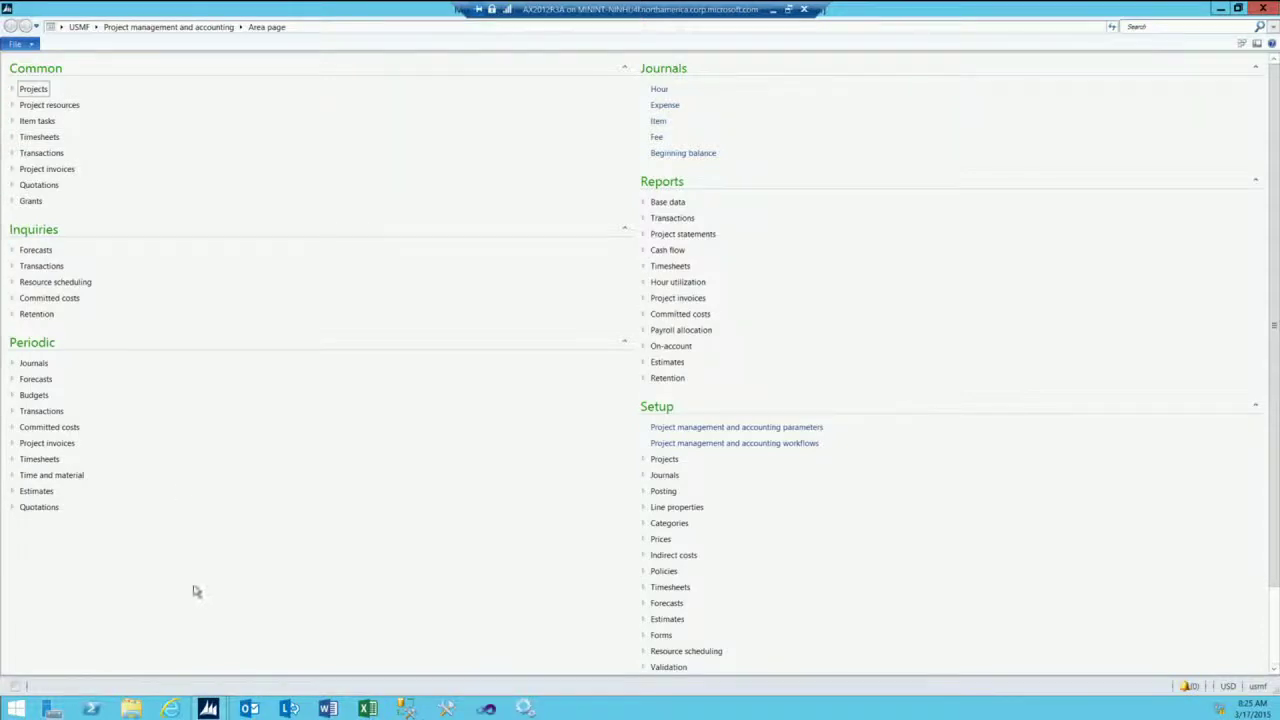
pyautogui.click(208, 708)
pyautogui.click(155, 650)
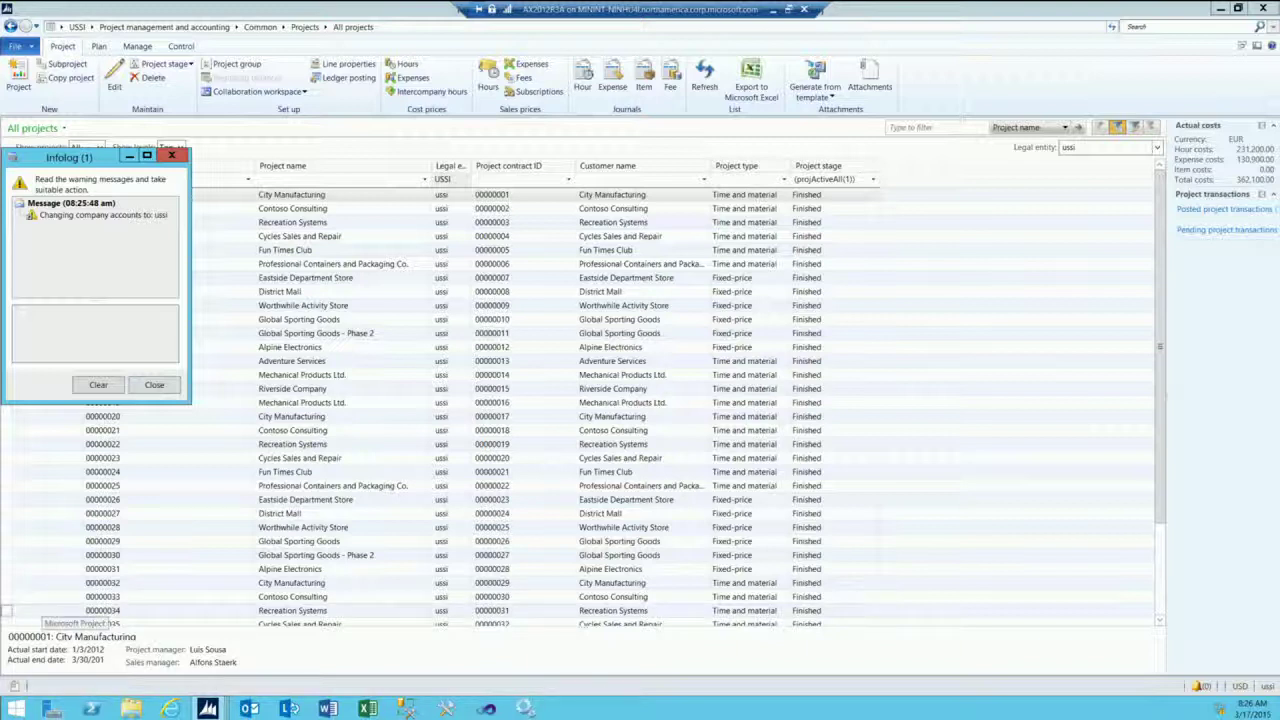
pyautogui.click(171, 156)
# Step: Close the USMF workspace and its messages, then select project 00000001 City Manufacturing
pyautogui.moveTo(205, 710)
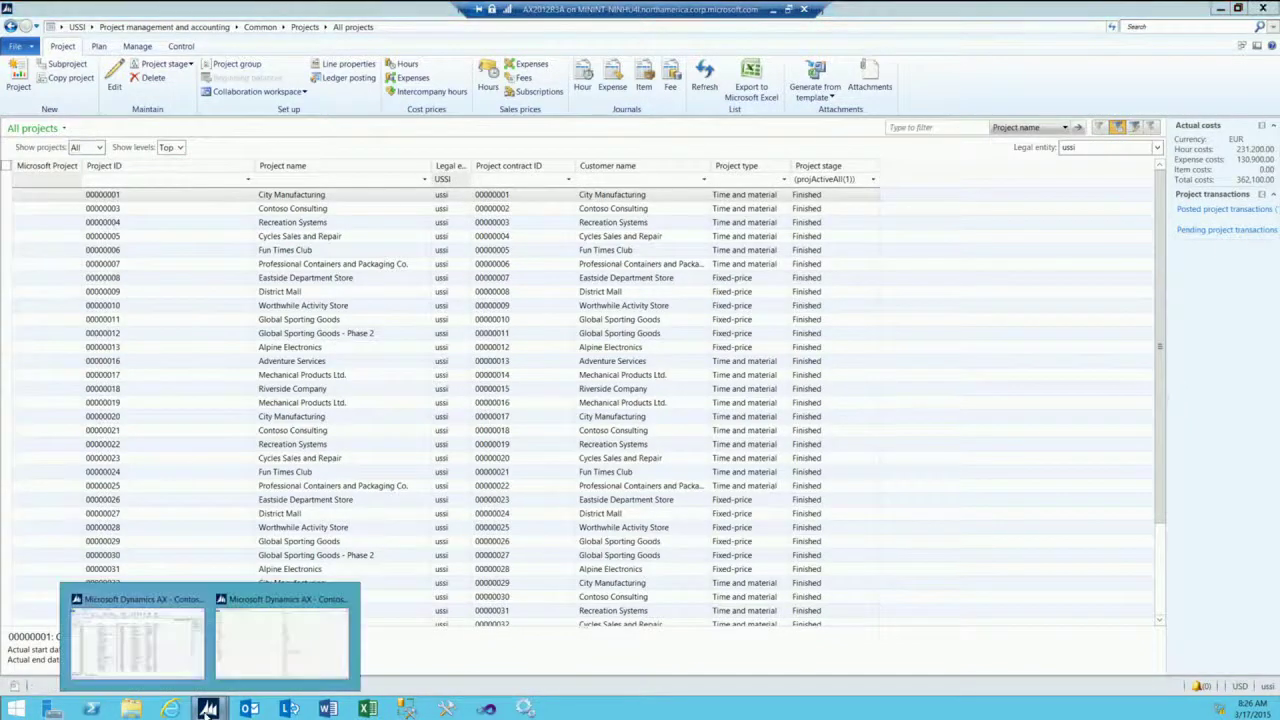
pyautogui.click(260, 655)
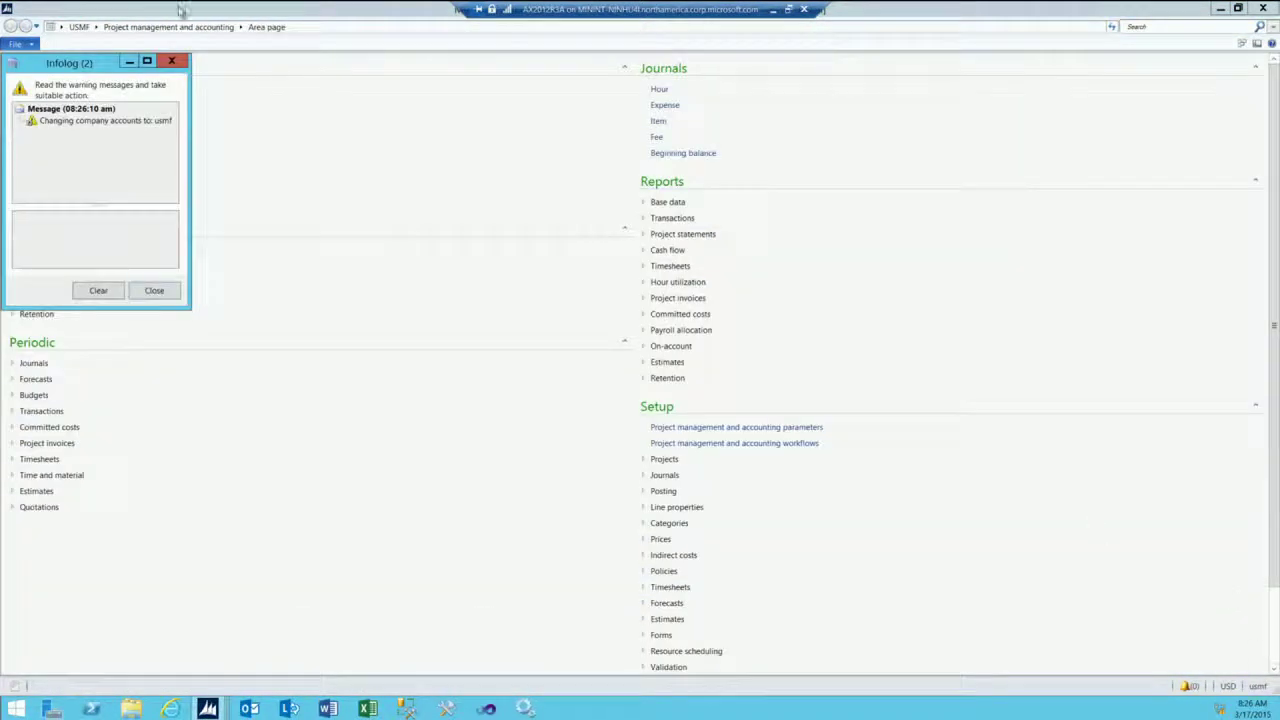
pyautogui.click(171, 61)
pyautogui.click(1264, 10)
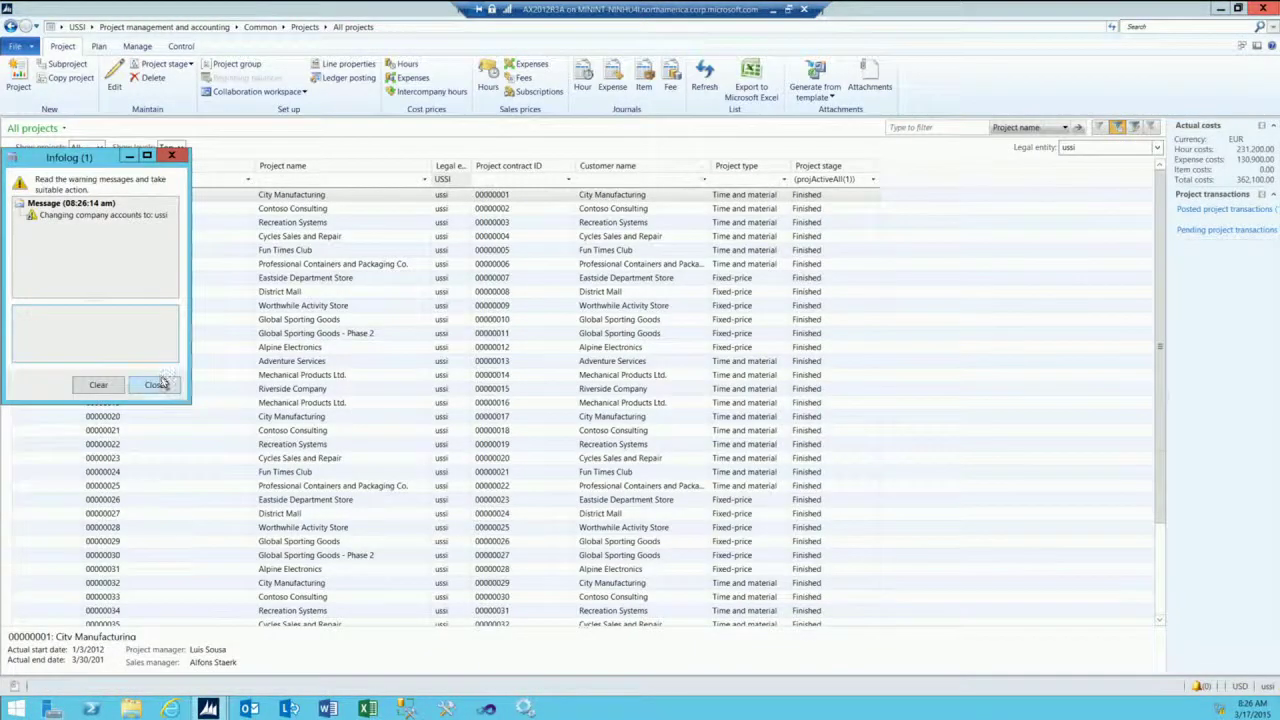
pyautogui.click(157, 384)
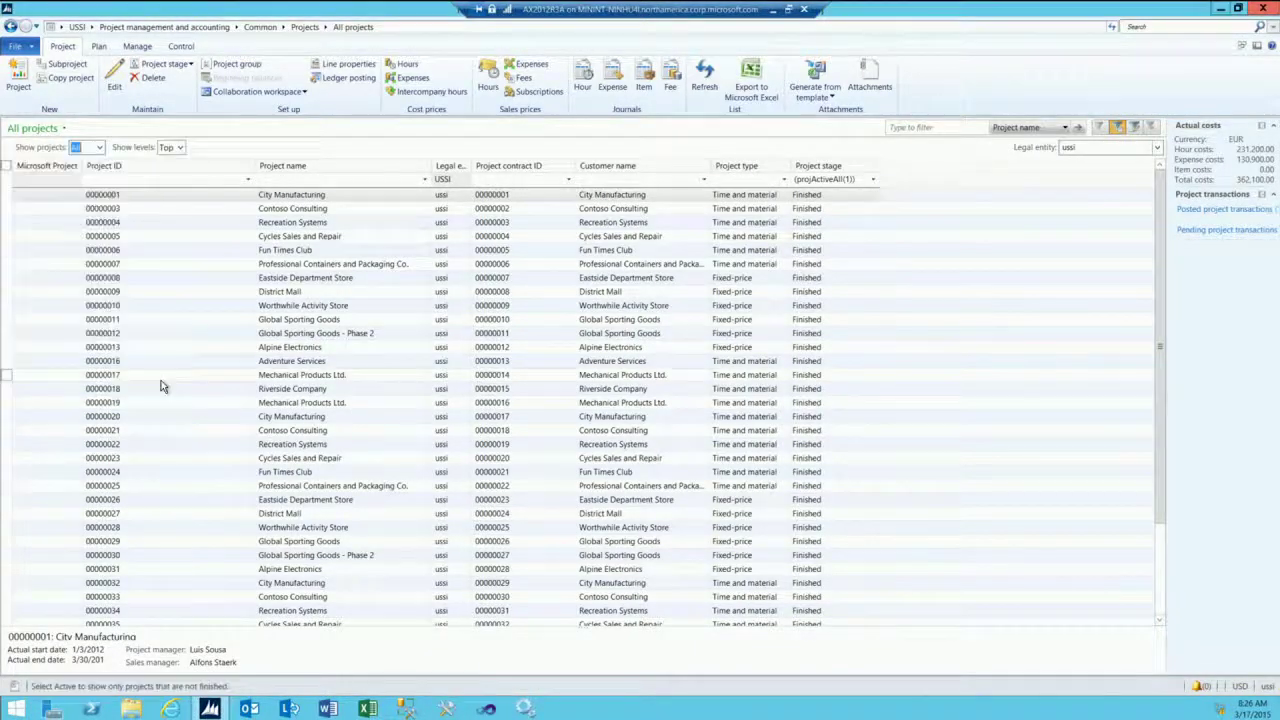
pyautogui.click(117, 196)
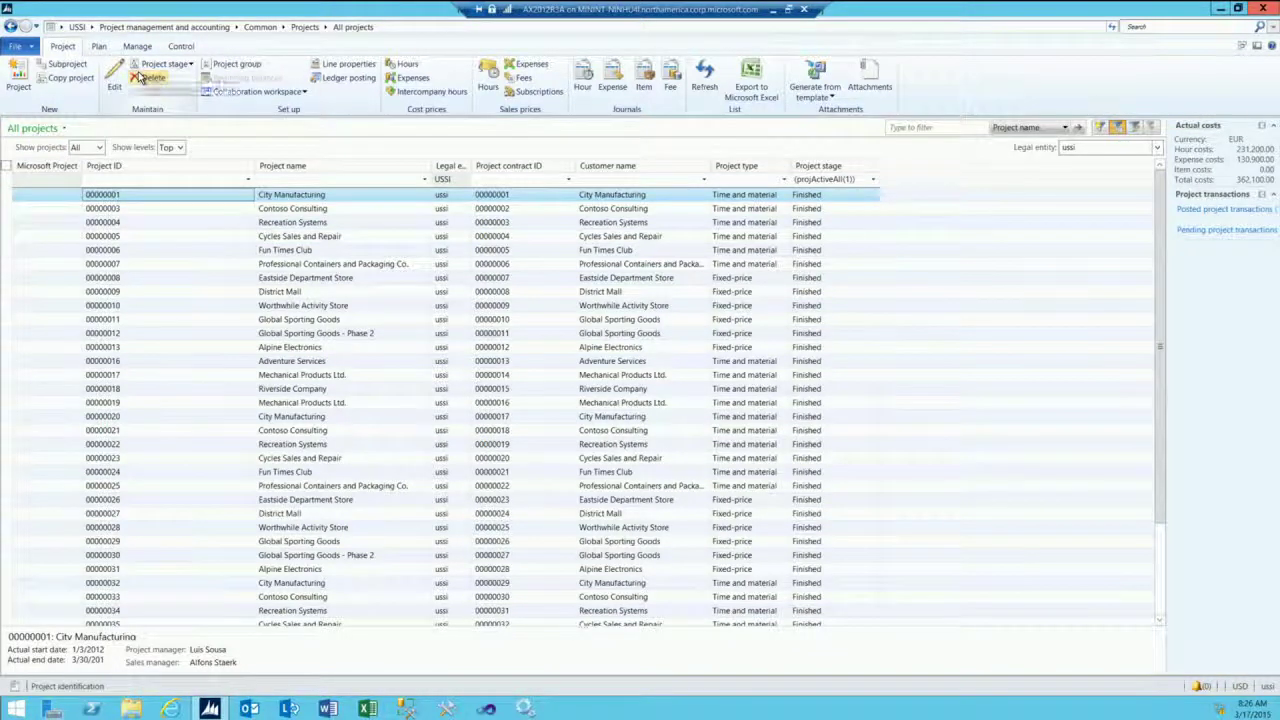
pyautogui.click(15, 688)
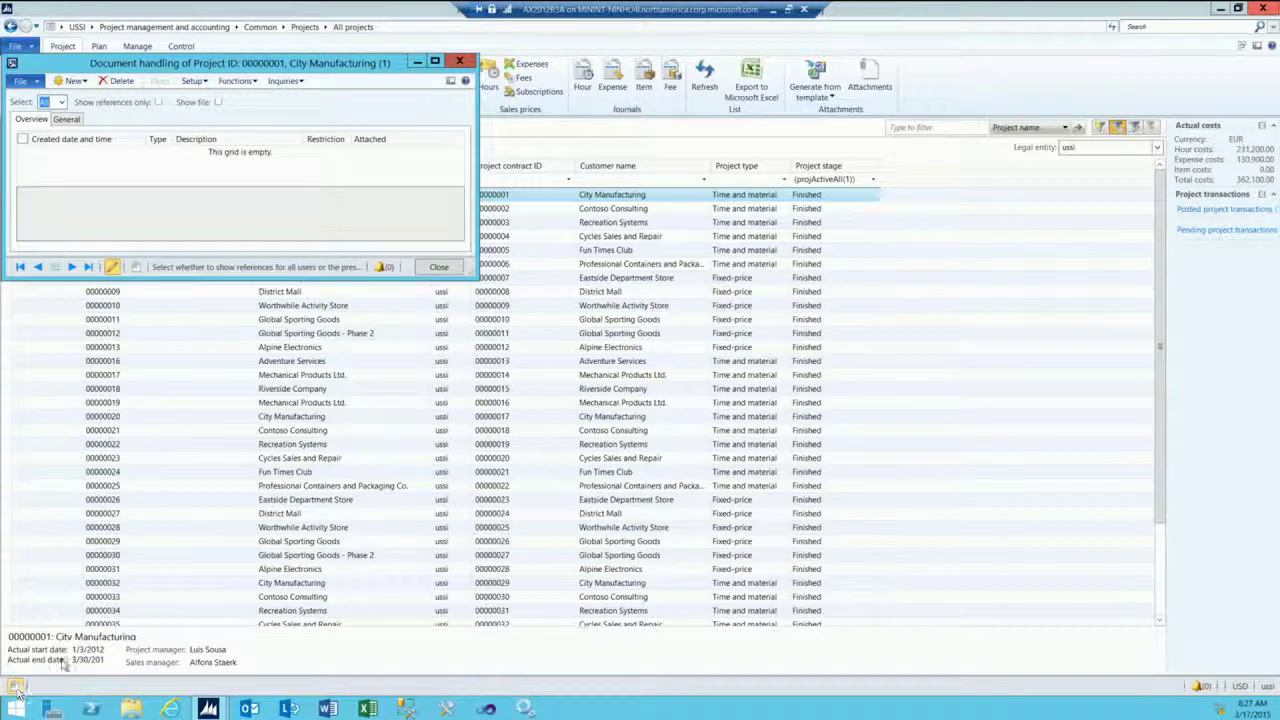
pyautogui.click(461, 63)
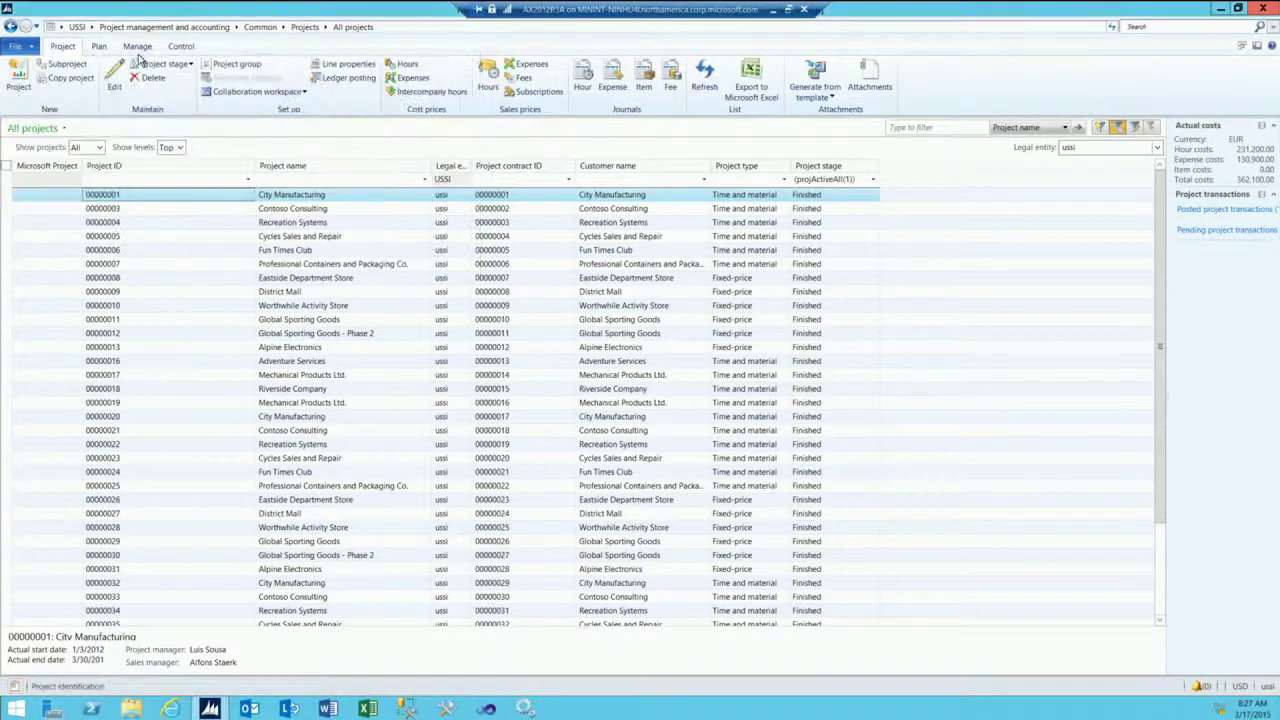
# Step: Reopen Options, dismiss the usage data notice, and view Notifications then Status bar settings
pyautogui.click(33, 48)
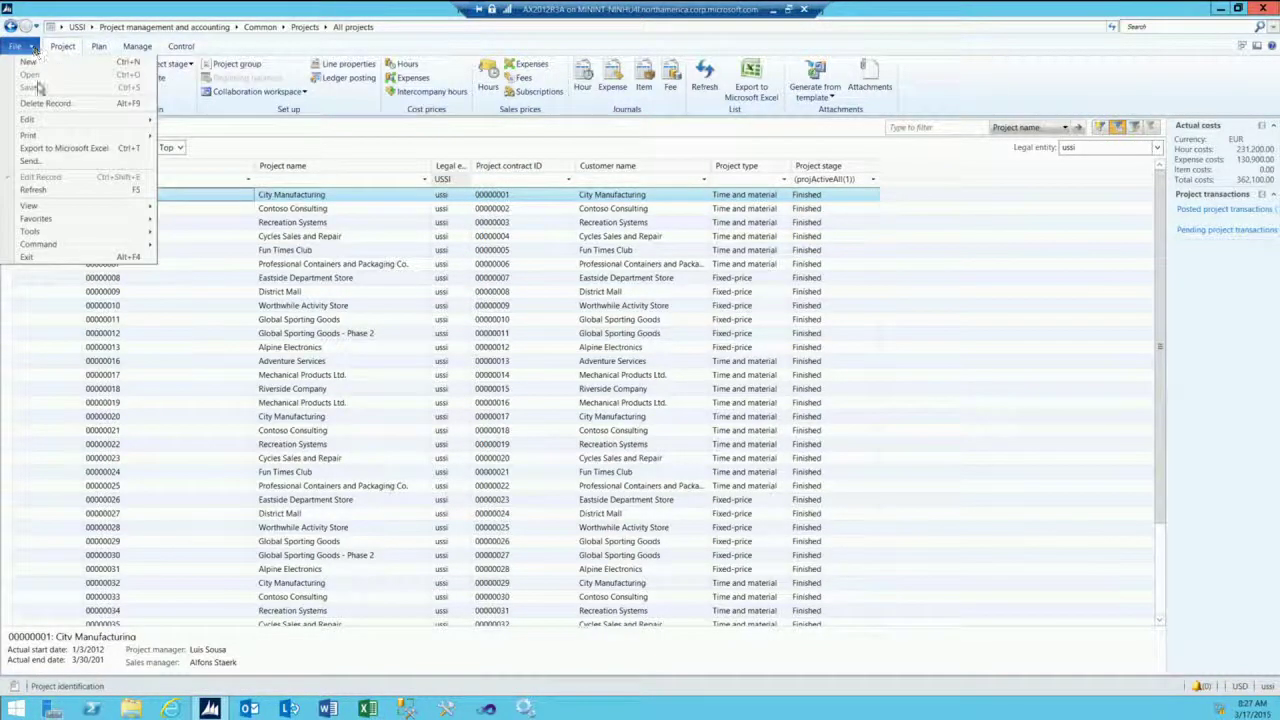
pyautogui.moveTo(88, 233)
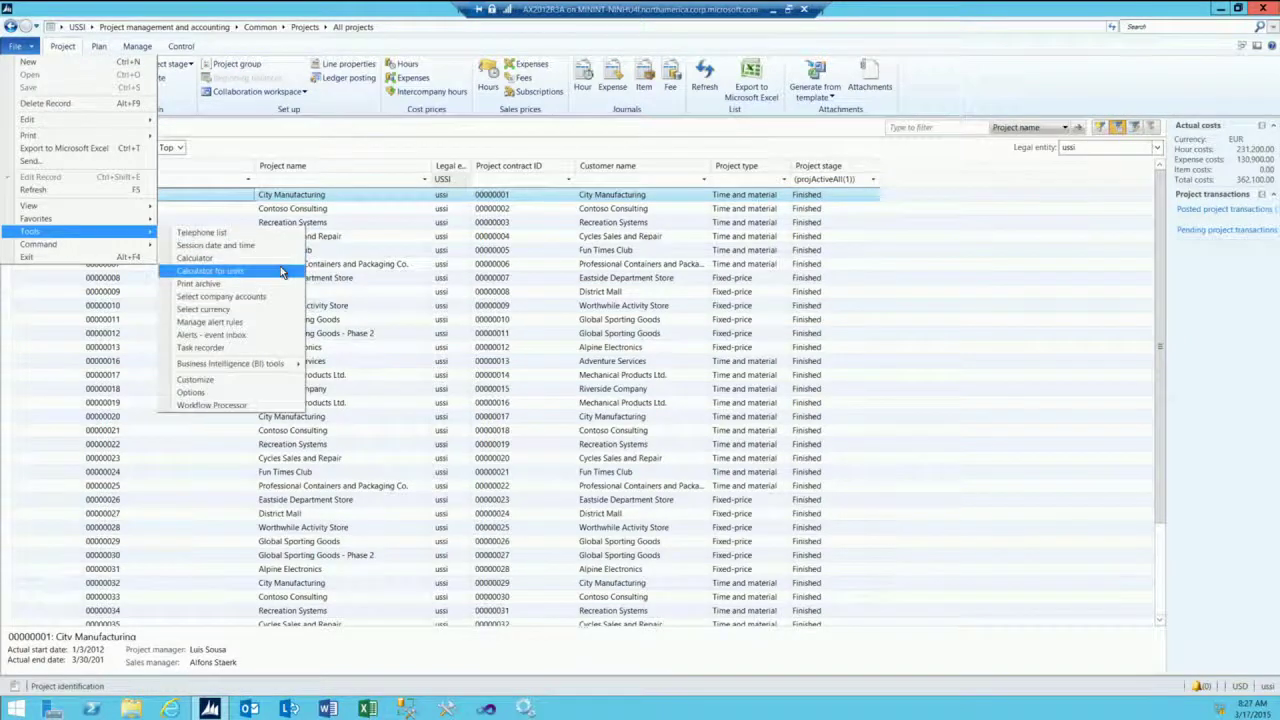
pyautogui.click(212, 391)
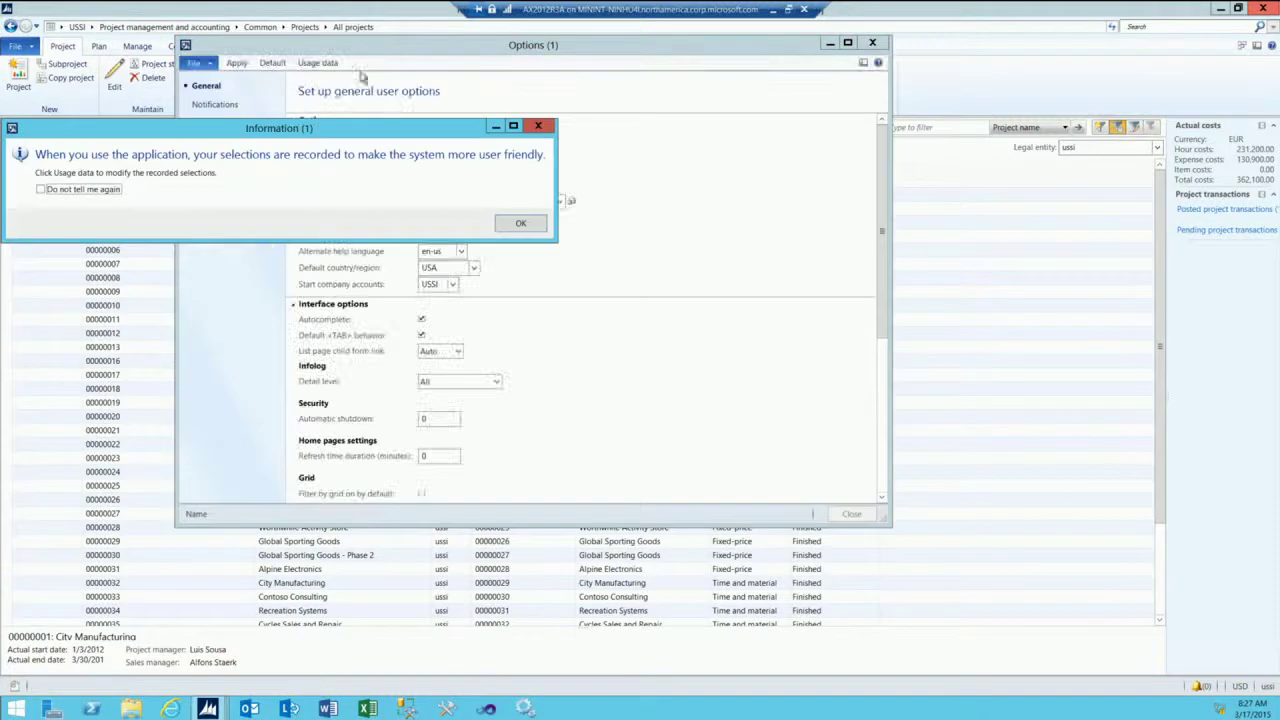
pyautogui.click(535, 130)
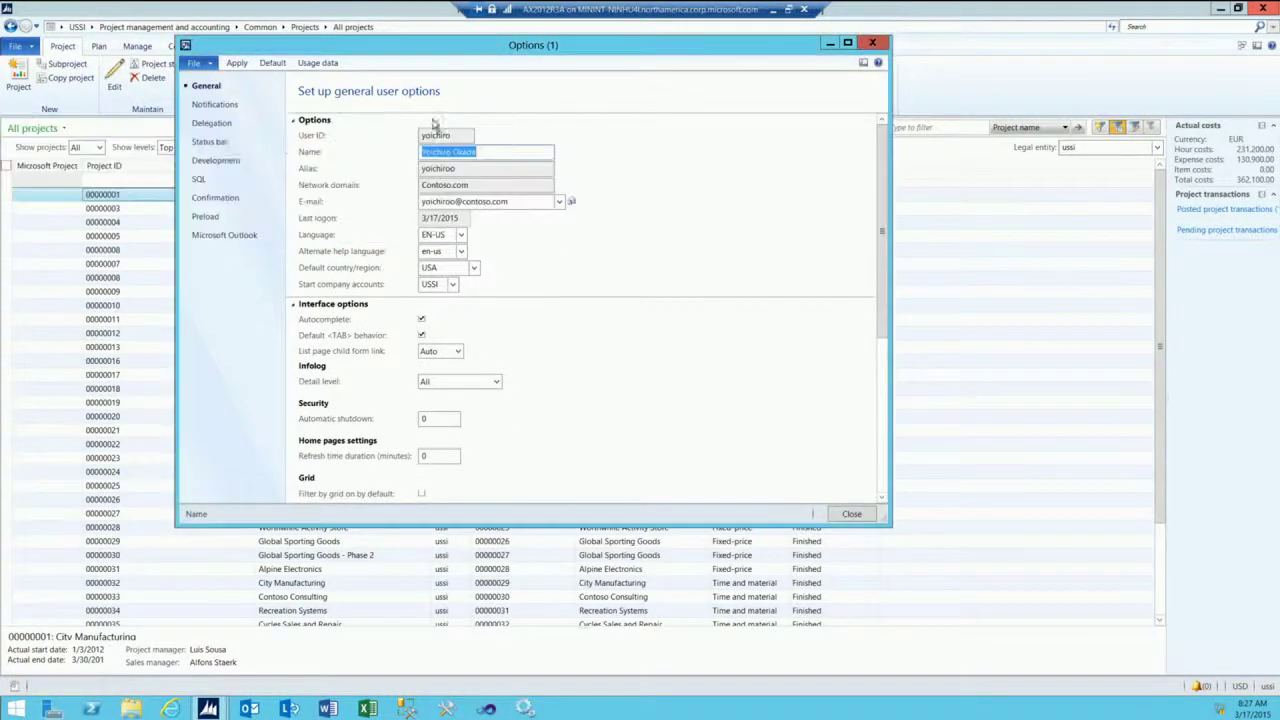
pyautogui.click(228, 108)
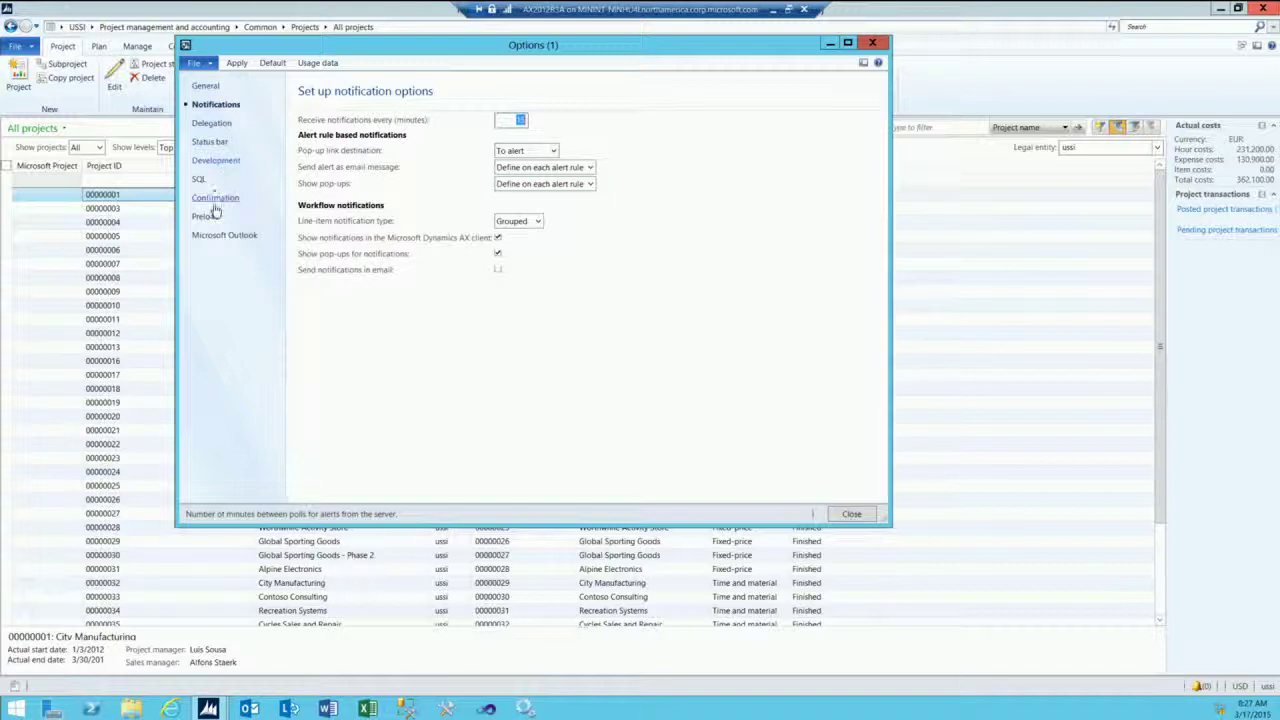
pyautogui.click(211, 142)
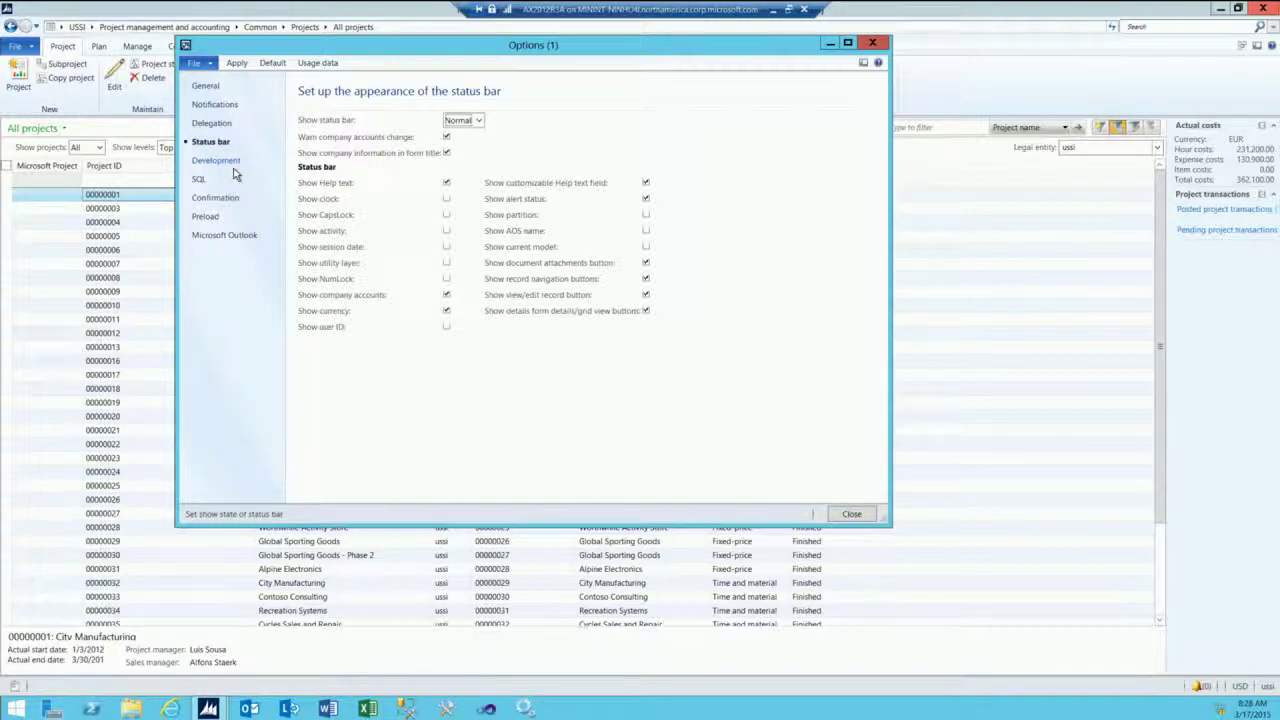
# Step: Review the Confirmation settings in Options, then move on to the Preload page
pyautogui.click(216, 198)
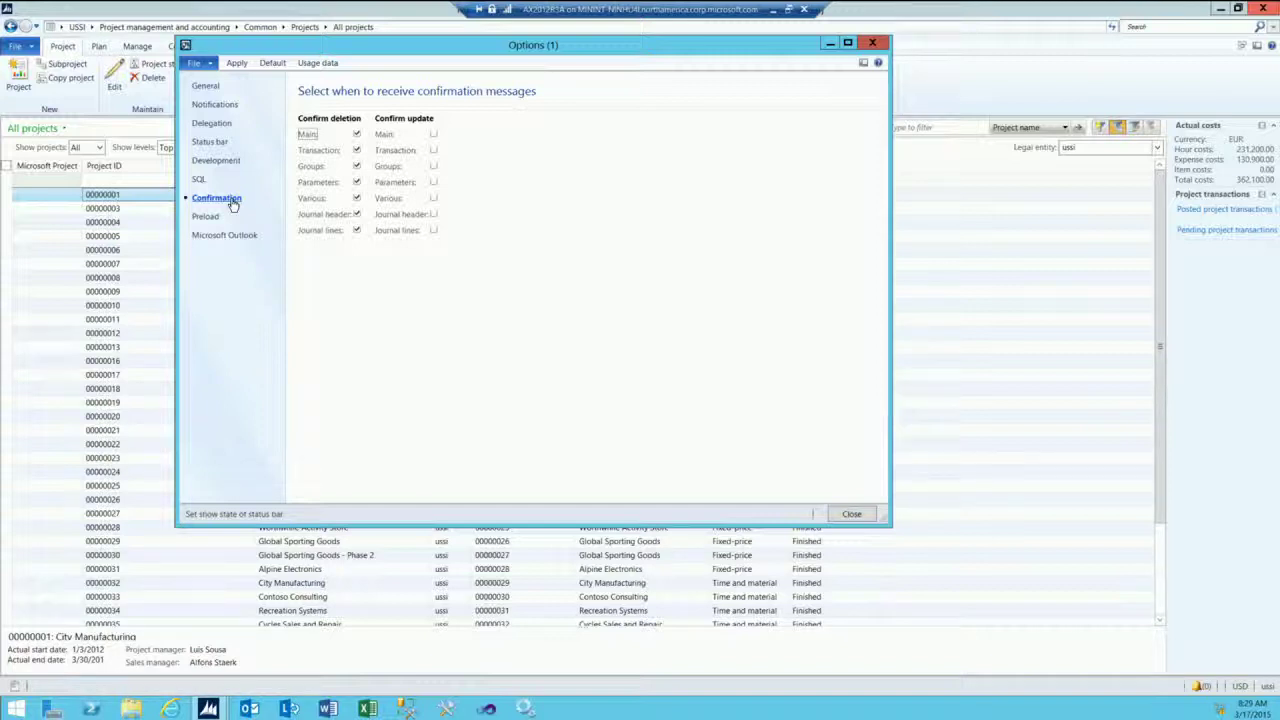
pyautogui.click(206, 218)
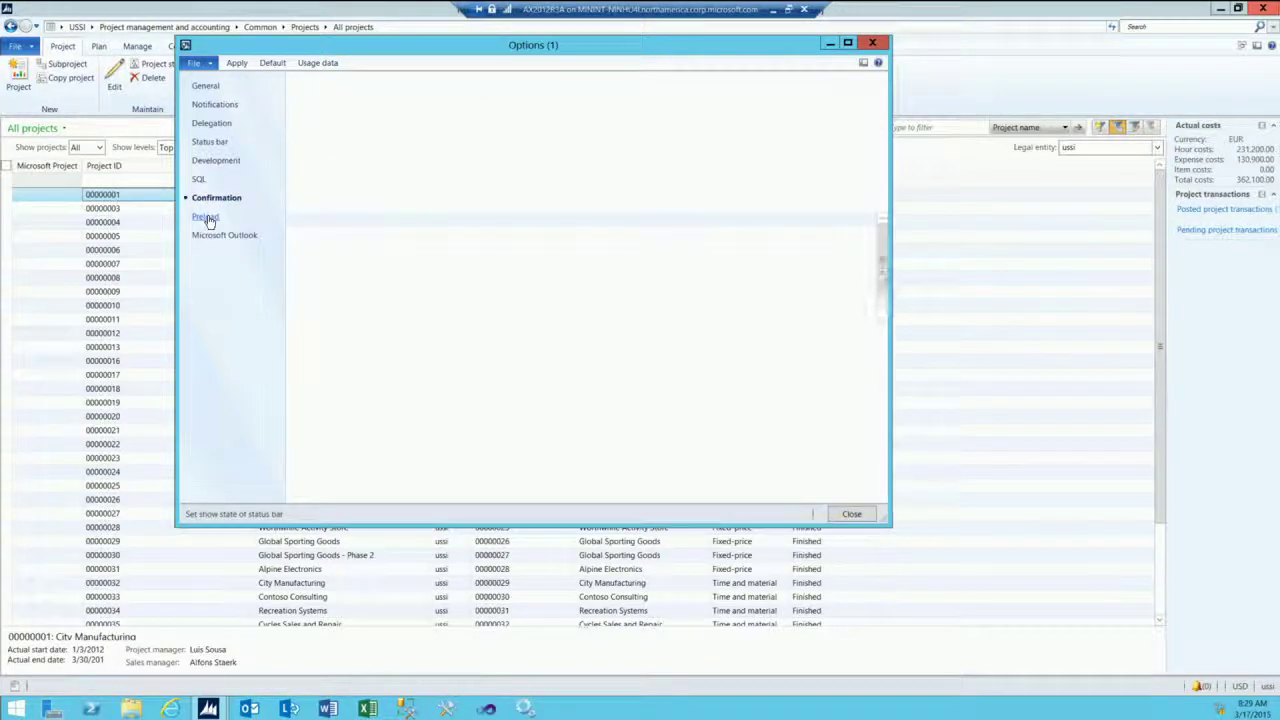
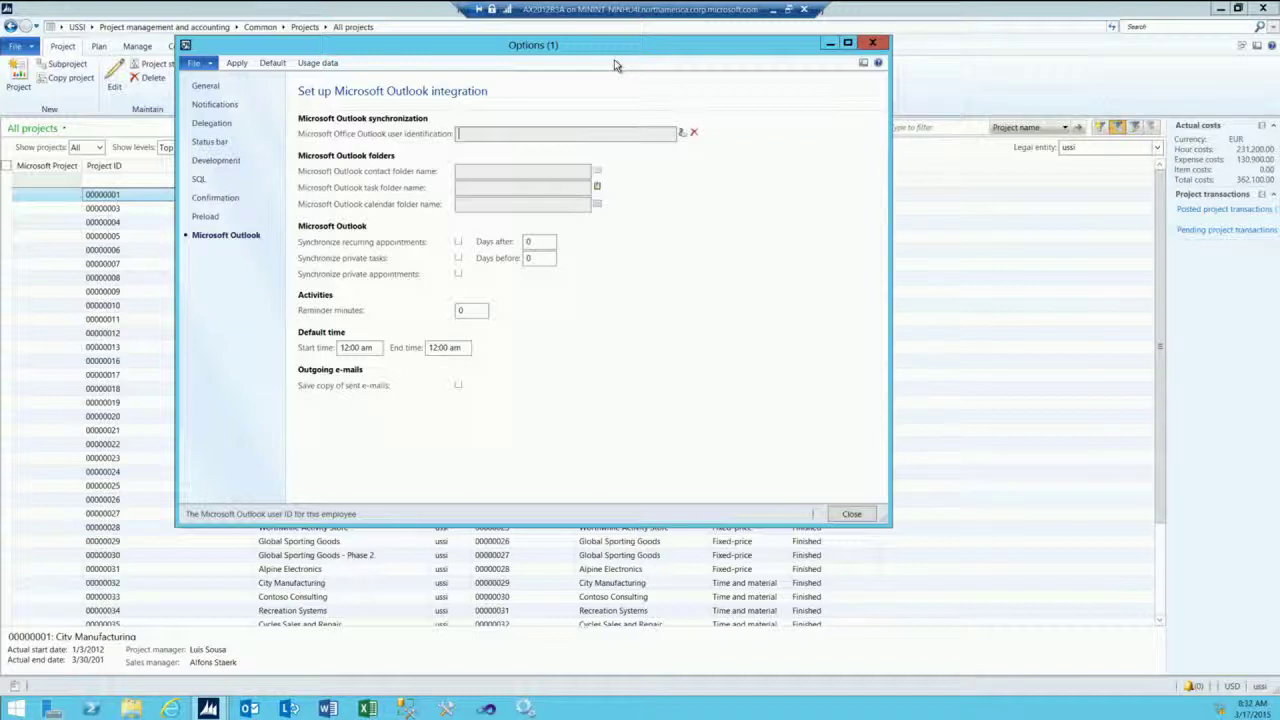
# Step: Close the Options dialog and select project 00000001 City Manufacturing from the My Contracts cue
pyautogui.press('Escape')
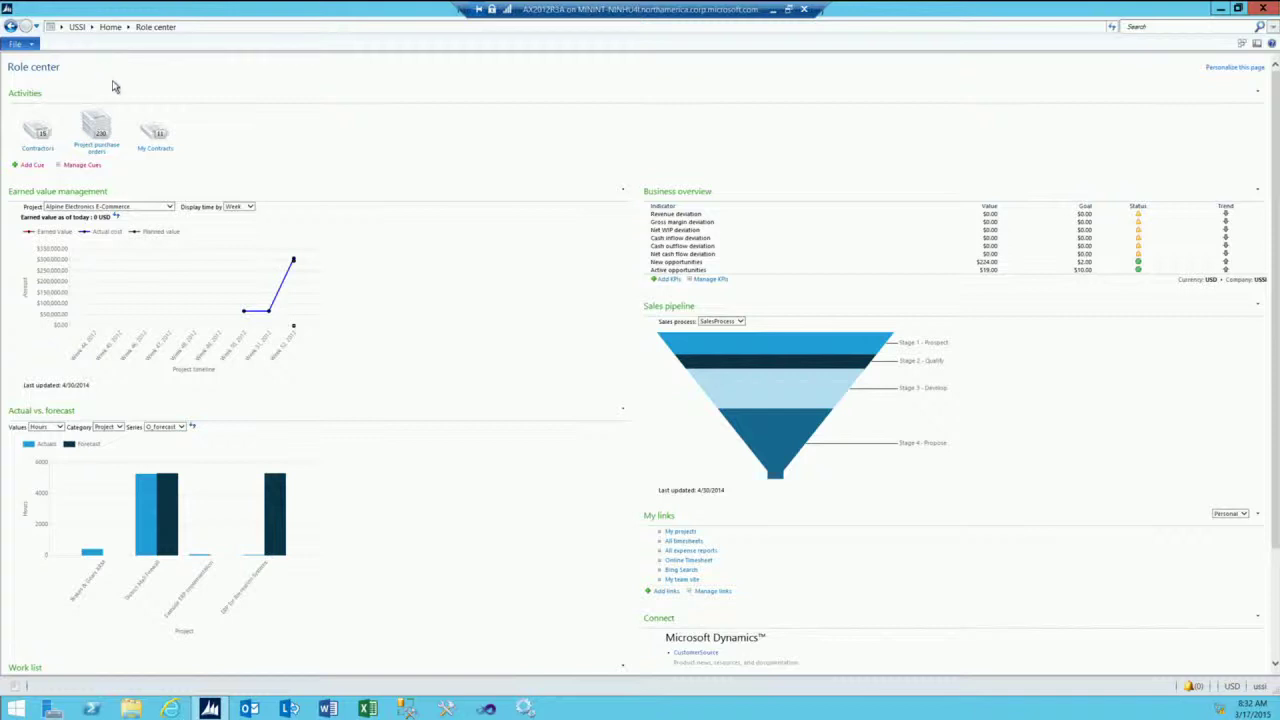
pyautogui.click(152, 129)
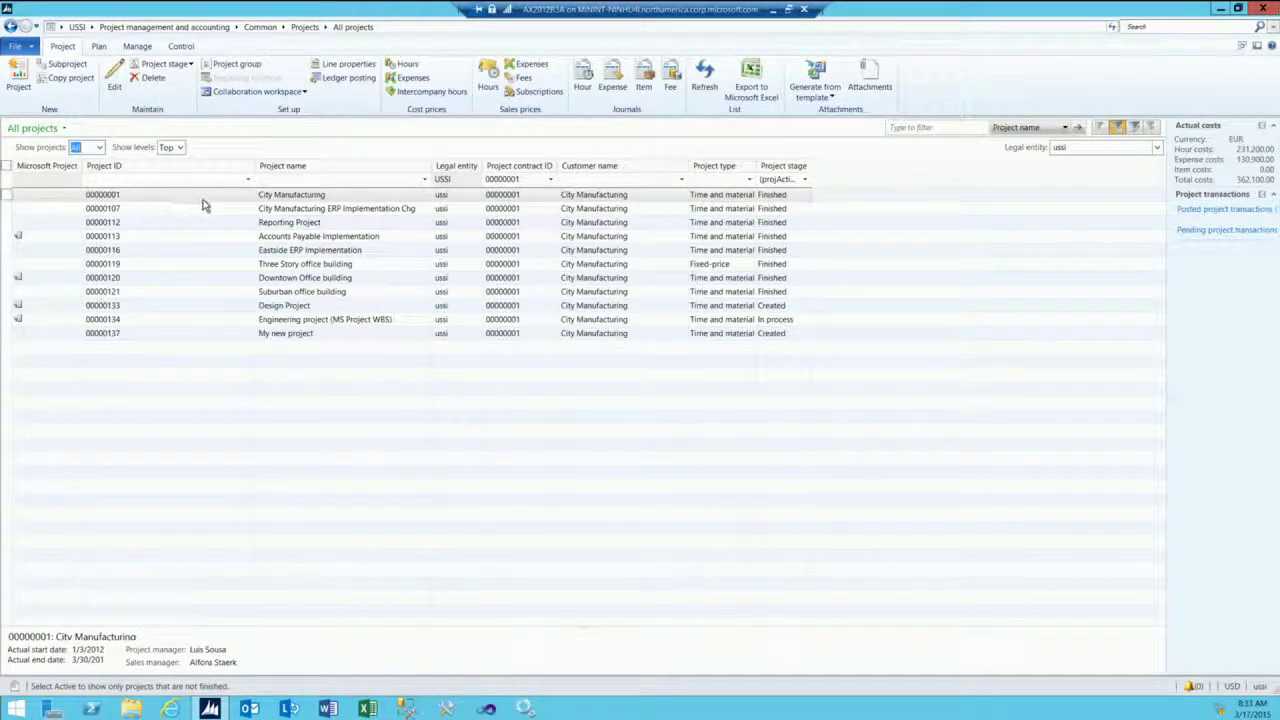
pyautogui.click(148, 197)
# Step: Open project 00000001's form, move it up-left, and collapse the Project team and scheduling section
pyautogui.doubleClick(146, 197)
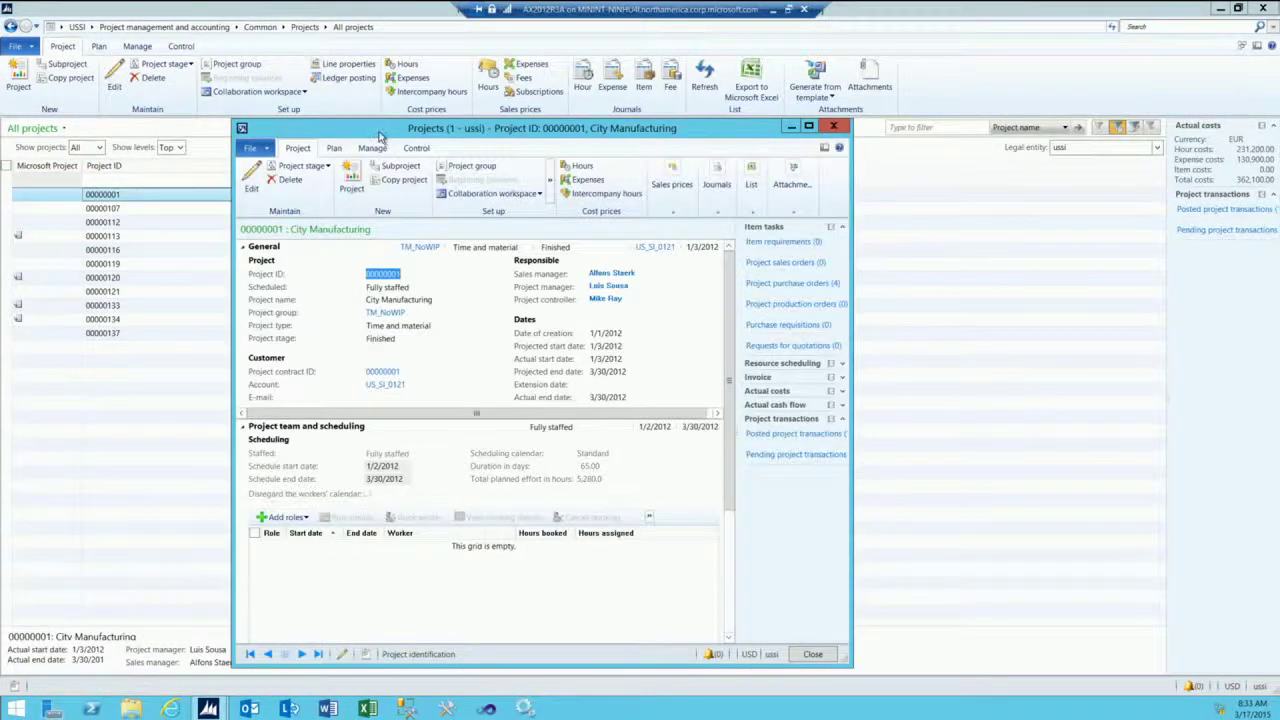
pyautogui.moveTo(380, 132); pyautogui.dragTo(348, 58)
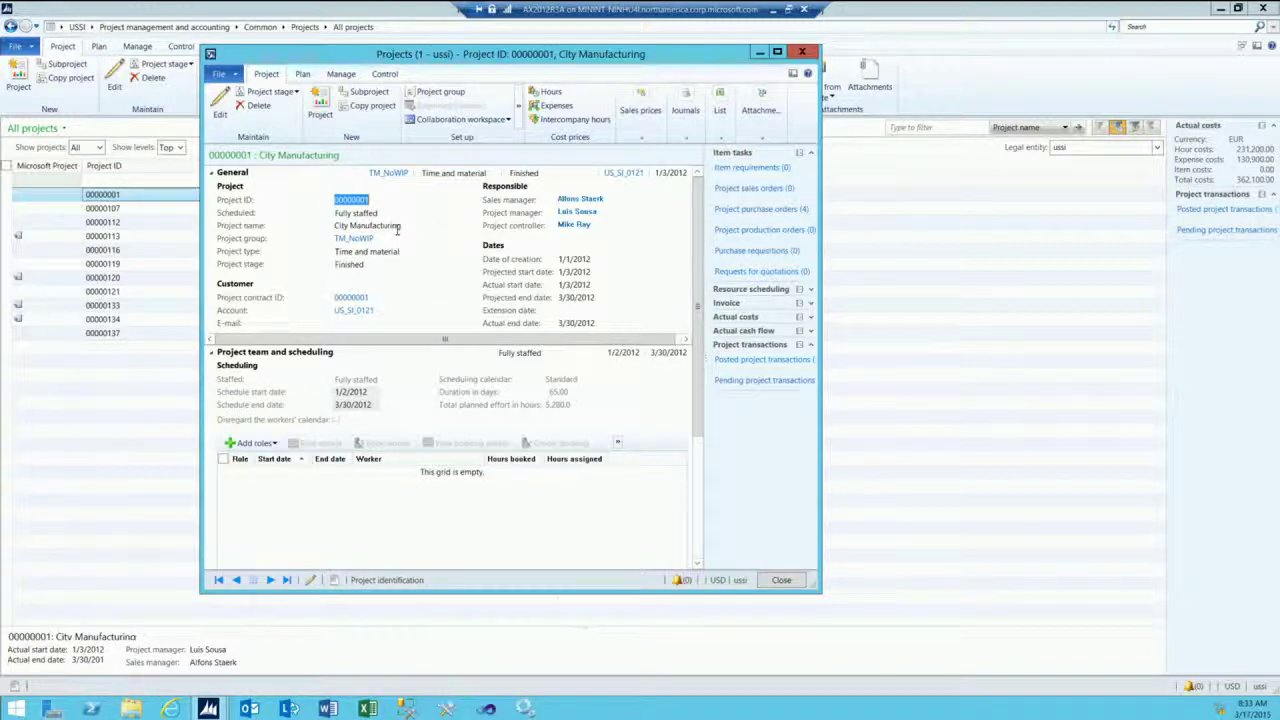
pyautogui.click(213, 353)
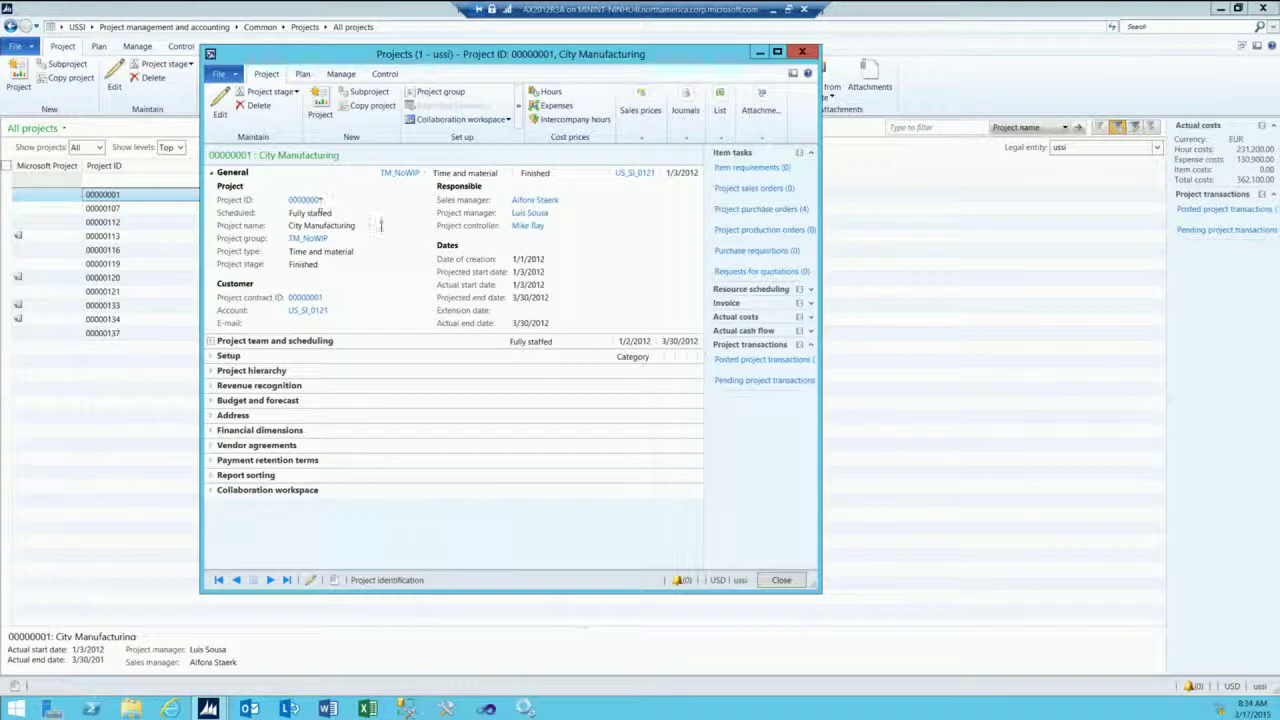
# Step: Open Personalize from the Scheduled value and arrange the taller personalization window beside the form
pyautogui.rightClick(311, 213)
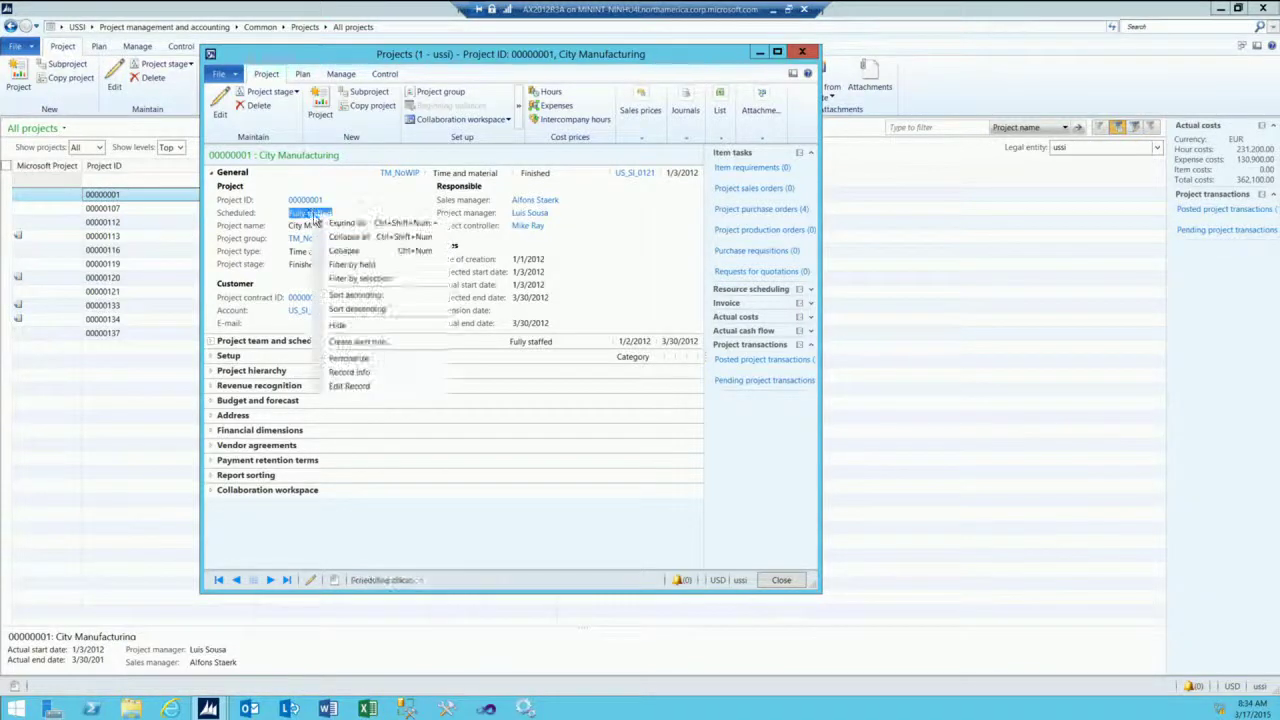
pyautogui.click(372, 358)
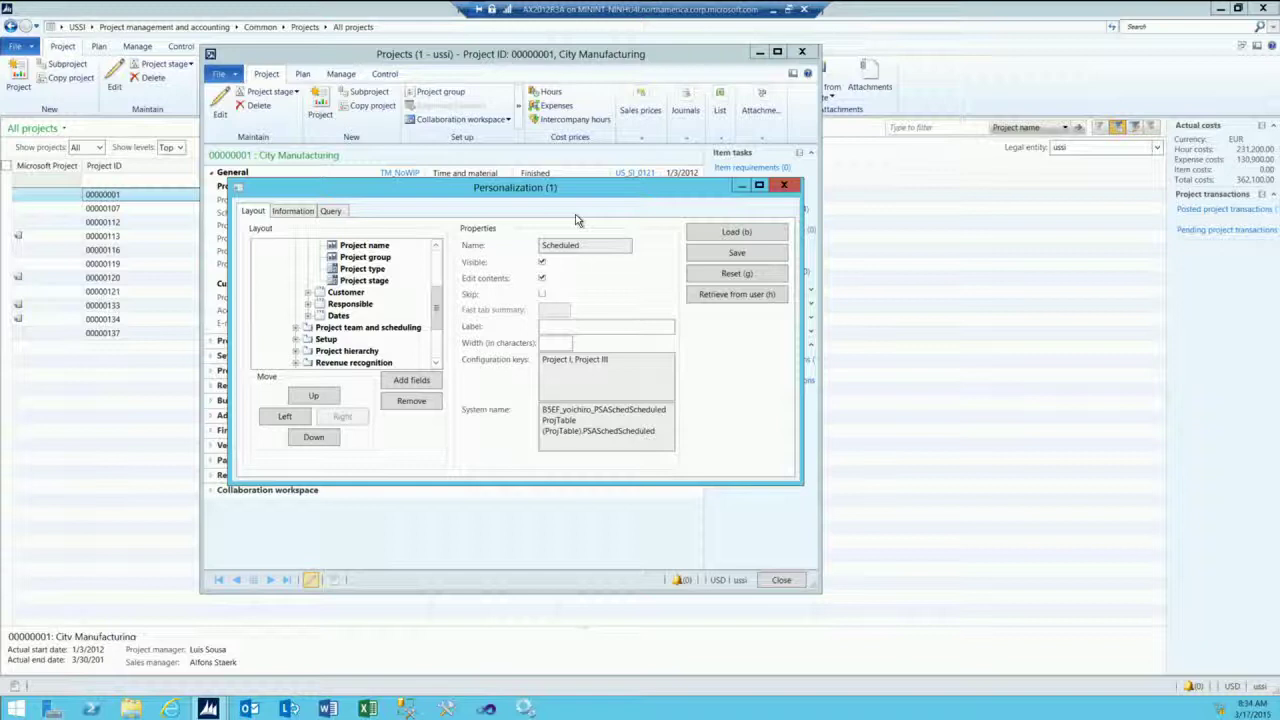
pyautogui.moveTo(594, 189); pyautogui.dragTo(960, 131)
pyautogui.click(539, 57)
pyautogui.moveTo(539, 60); pyautogui.dragTo(357, 17)
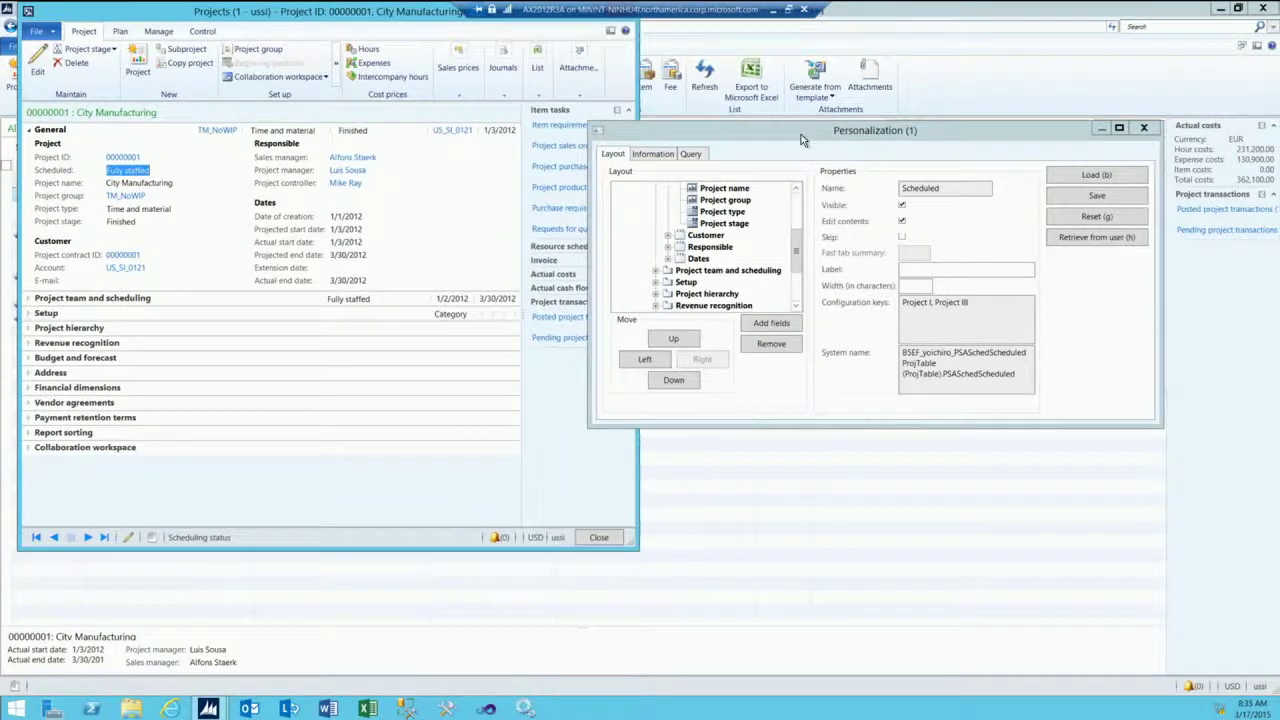
pyautogui.moveTo(800, 140); pyautogui.dragTo(782, 89)
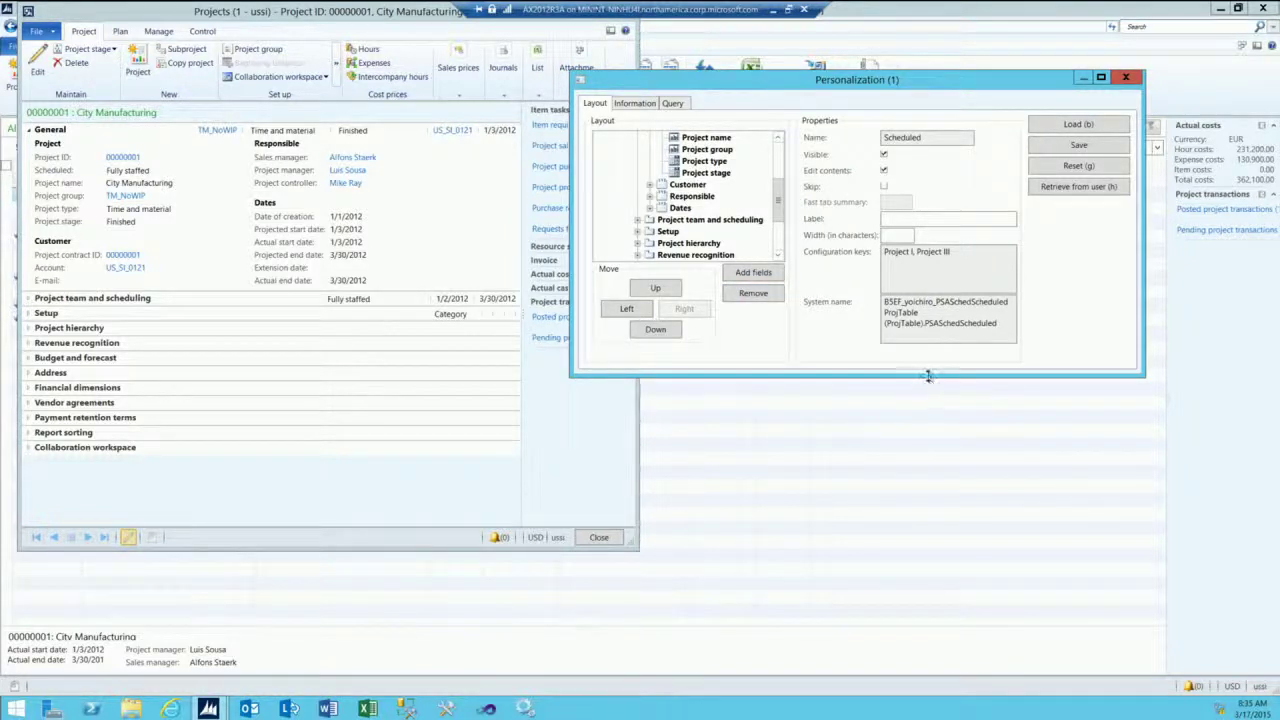
pyautogui.moveTo(927, 373); pyautogui.dragTo(974, 637)
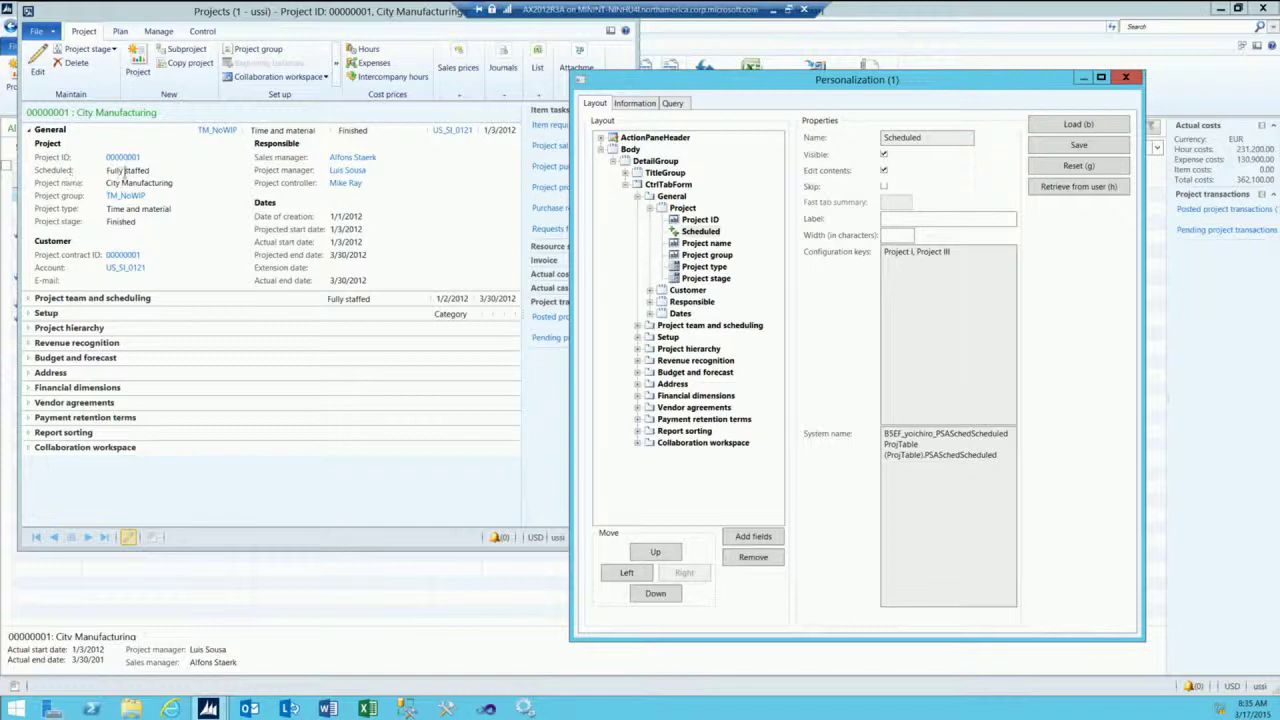
# Step: Reset the project form personalization to default and close the personalization window
pyautogui.click(1106, 170)
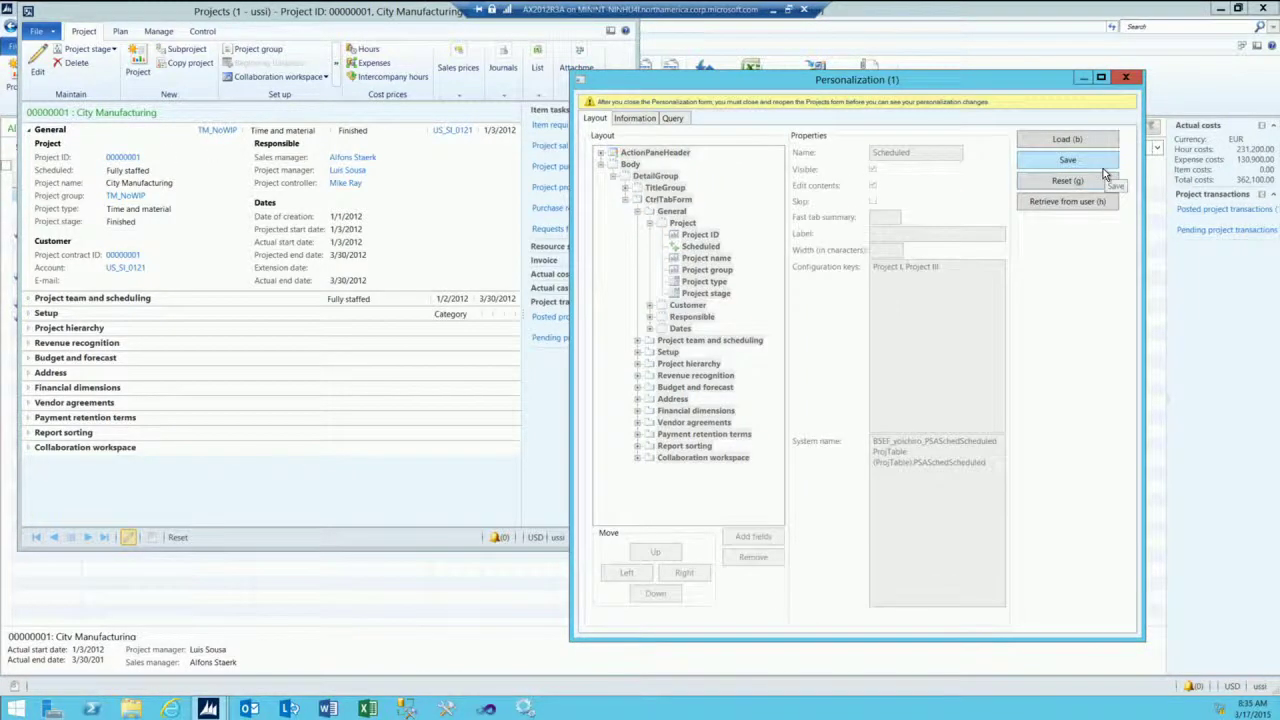
pyautogui.click(1126, 77)
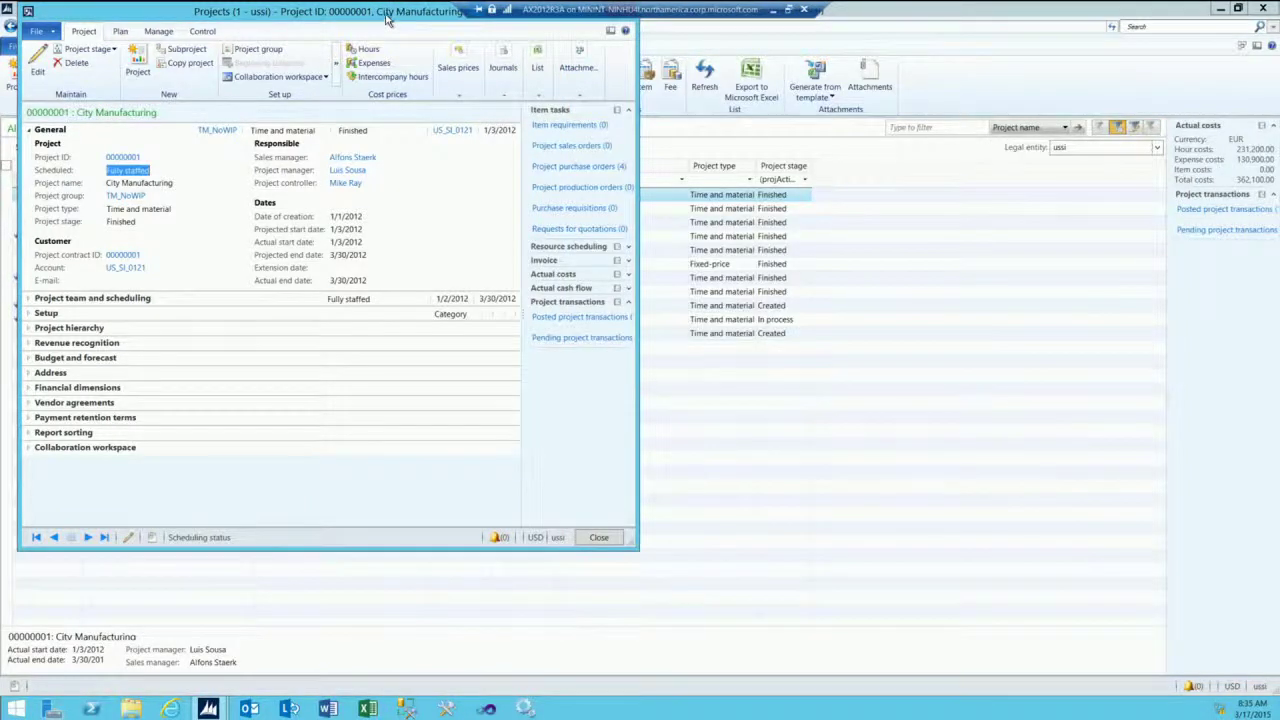
pyautogui.moveTo(389, 20); pyautogui.dragTo(397, 50)
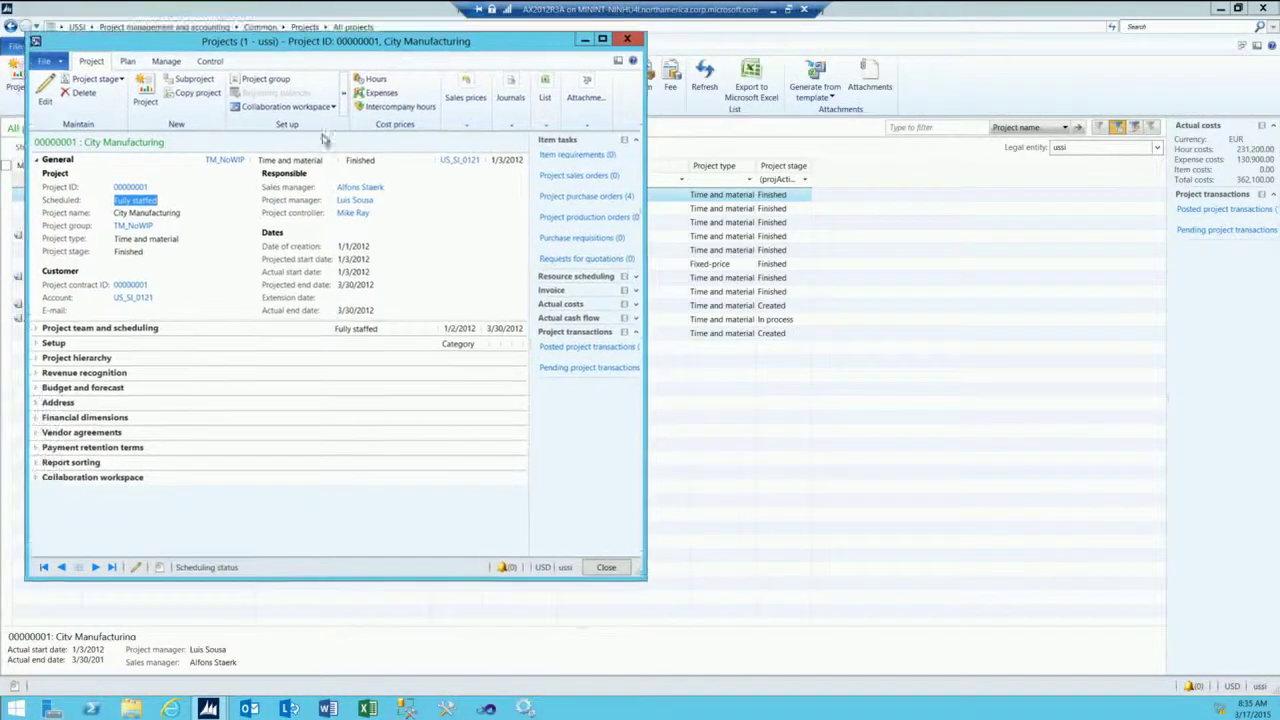
# Step: Close and reopen project 00000001 City Manufacturing, moving its form to the upper left
pyautogui.click(627, 40)
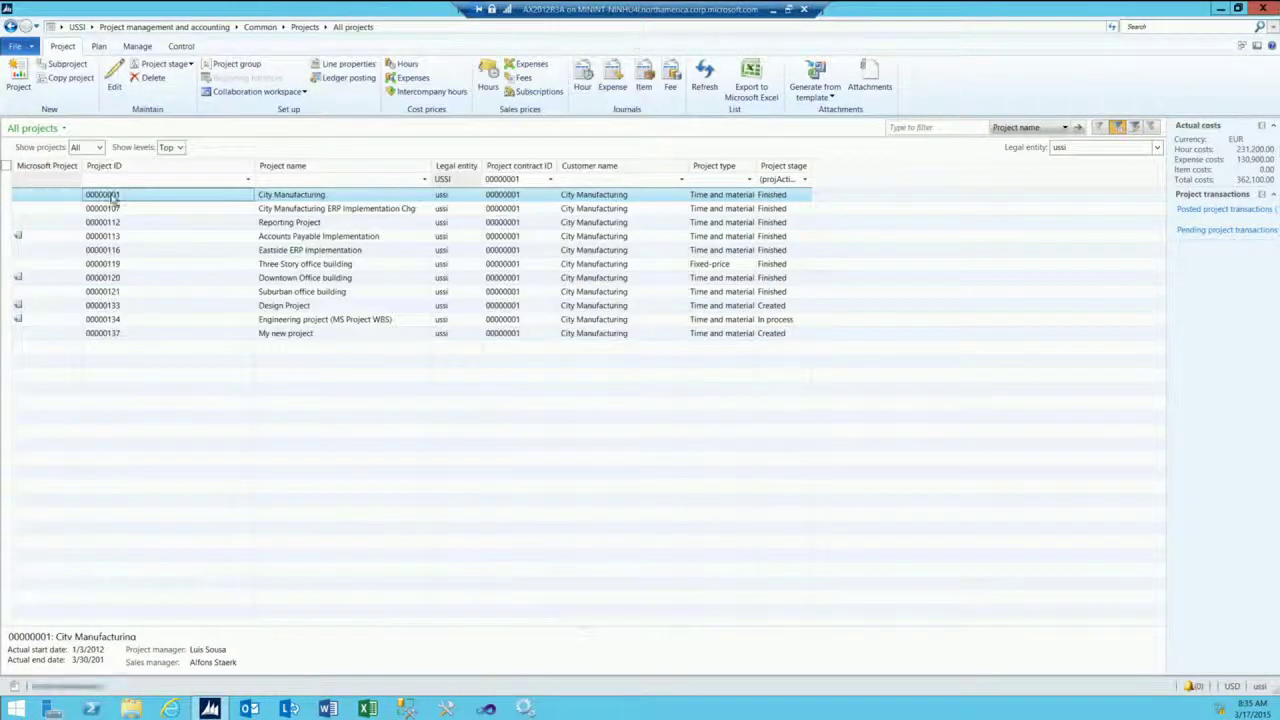
pyautogui.doubleClick(120, 192)
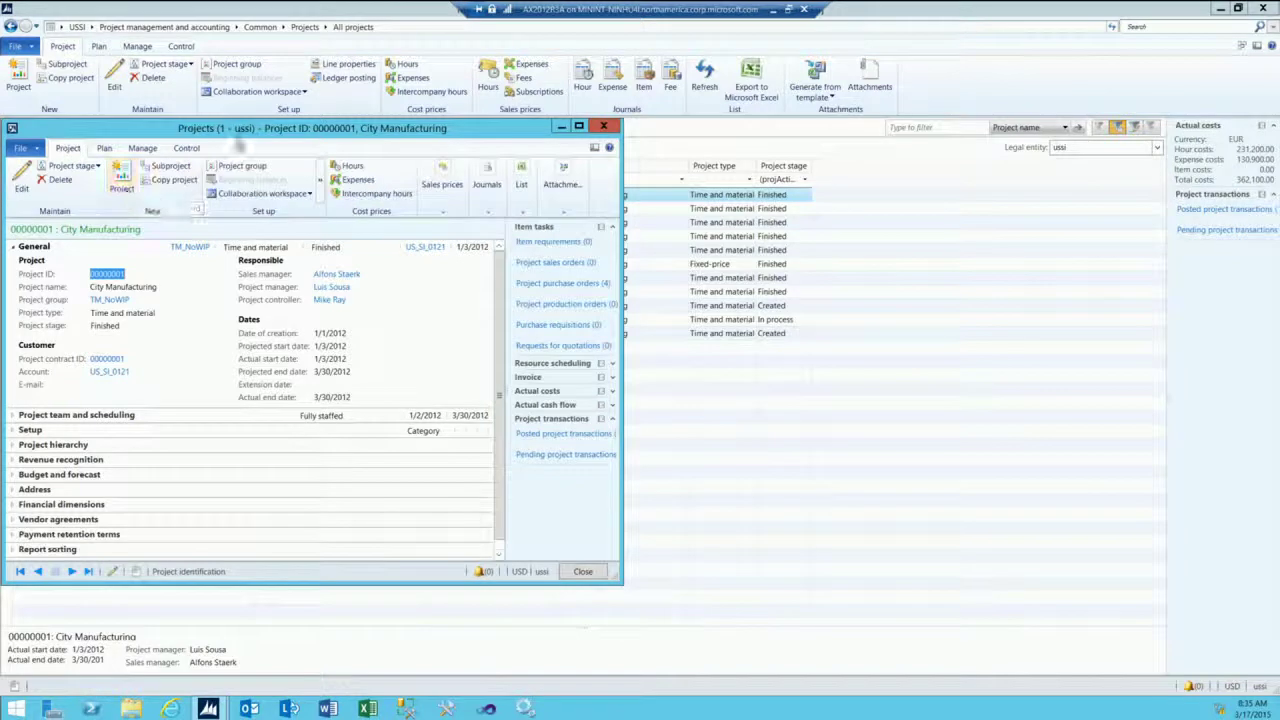
pyautogui.moveTo(265, 137); pyautogui.dragTo(280, 50)
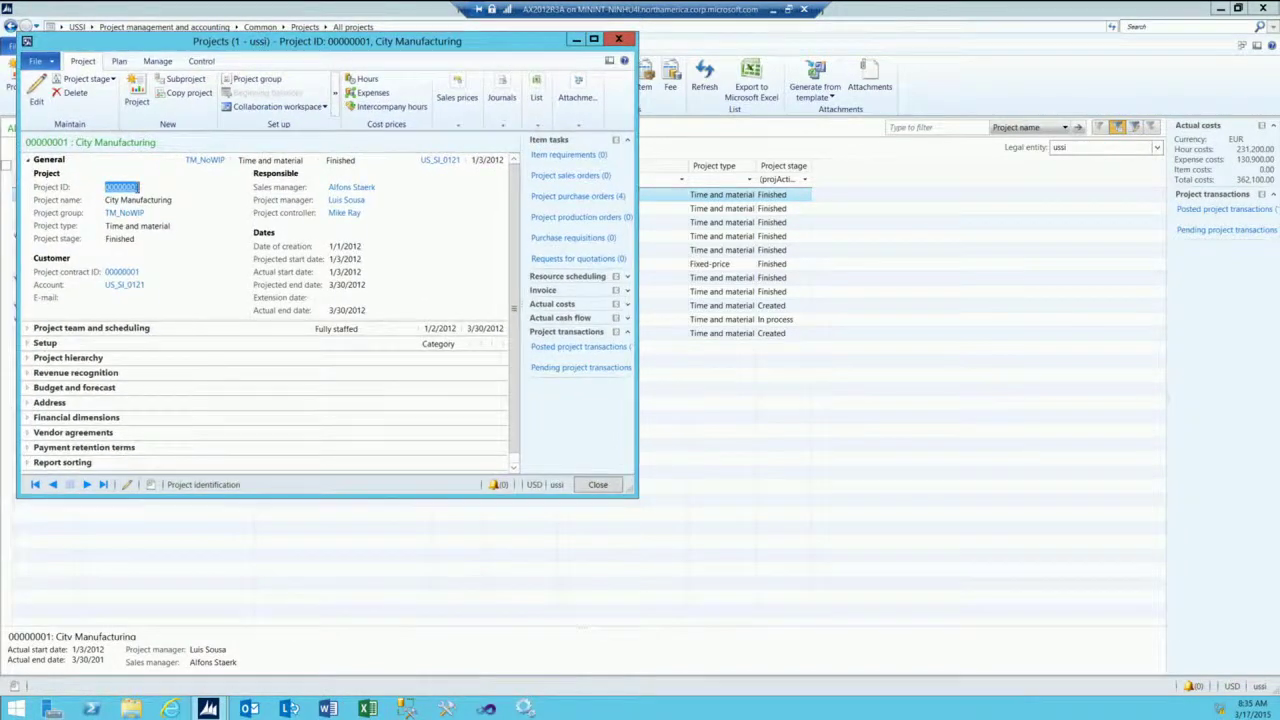
# Step: Personalize from Project ID, enlarge the window, and expand Report sorting > Sorting in the layout tree
pyautogui.rightClick(135, 190)
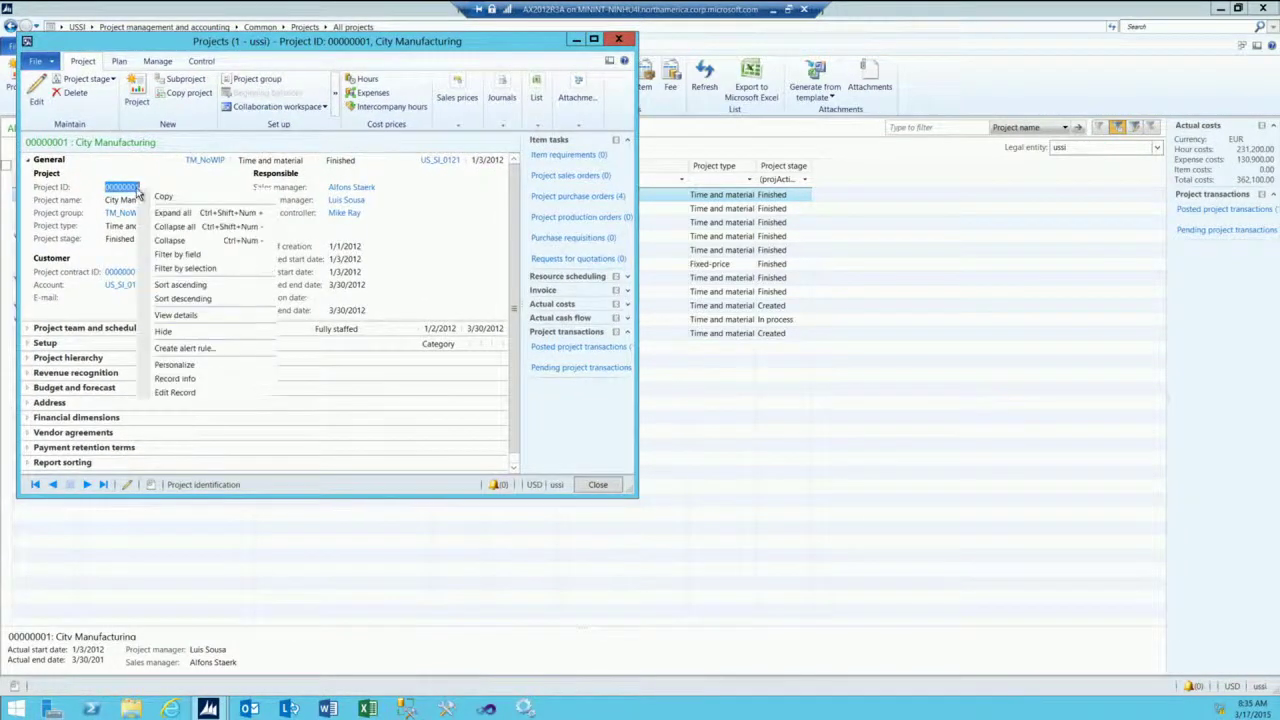
pyautogui.click(200, 364)
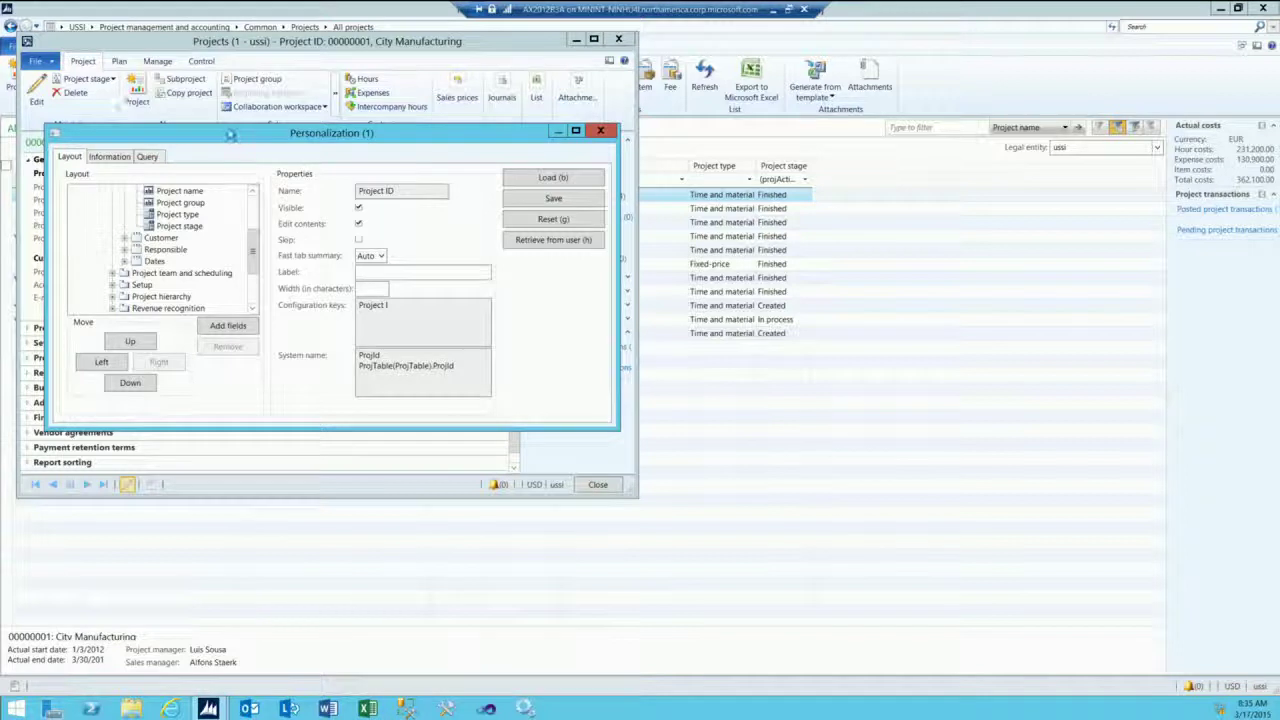
pyautogui.moveTo(296, 134); pyautogui.dragTo(829, 41)
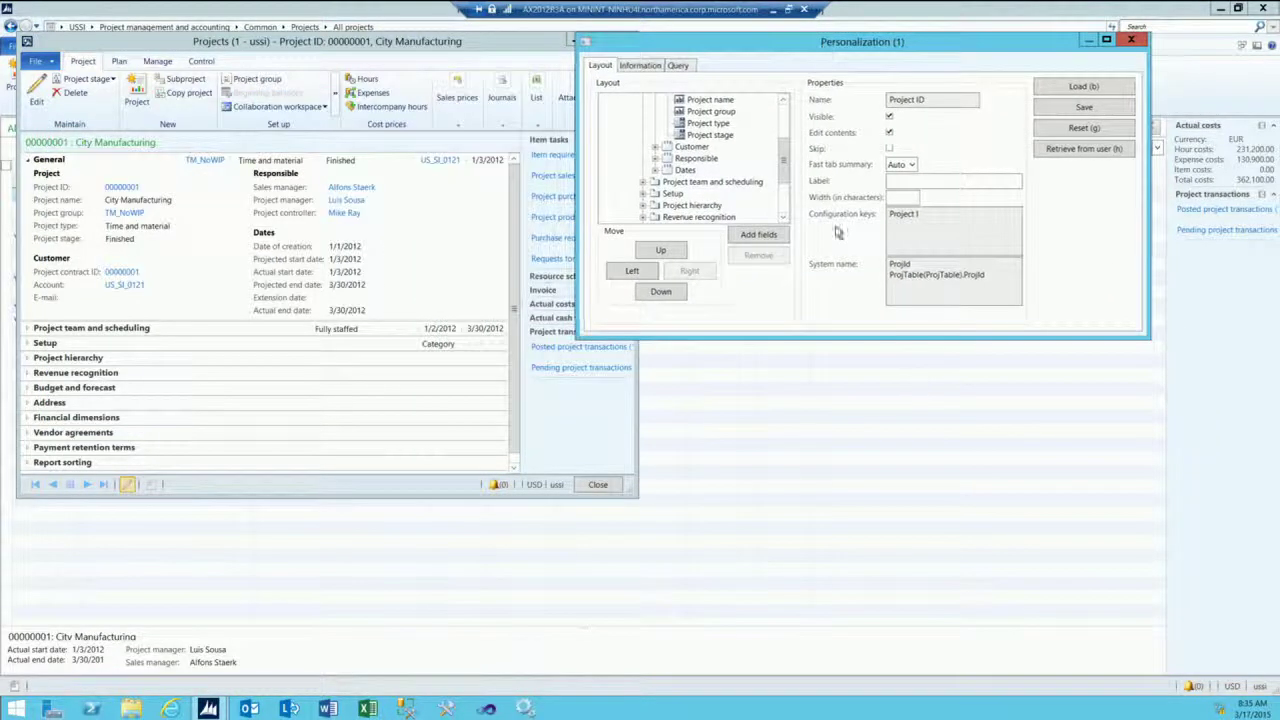
pyautogui.moveTo(925, 337); pyautogui.dragTo(948, 646)
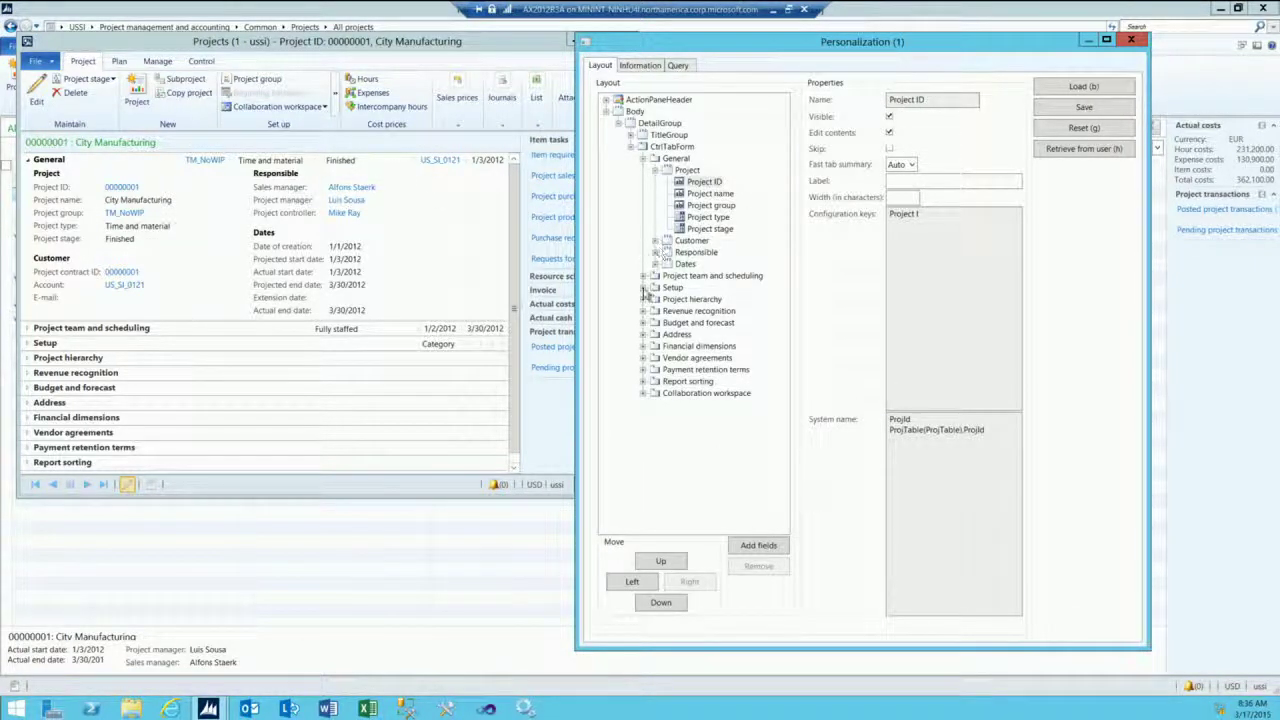
pyautogui.click(643, 382)
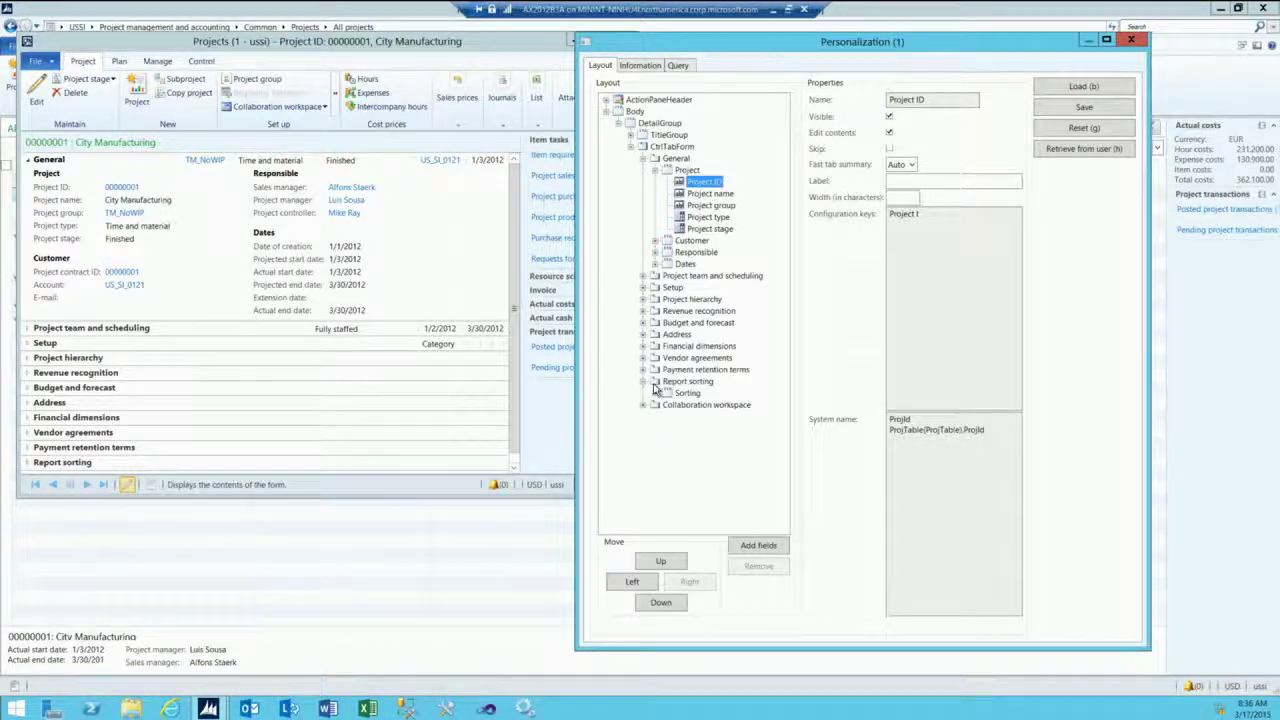
pyautogui.click(655, 393)
pyautogui.click(678, 382)
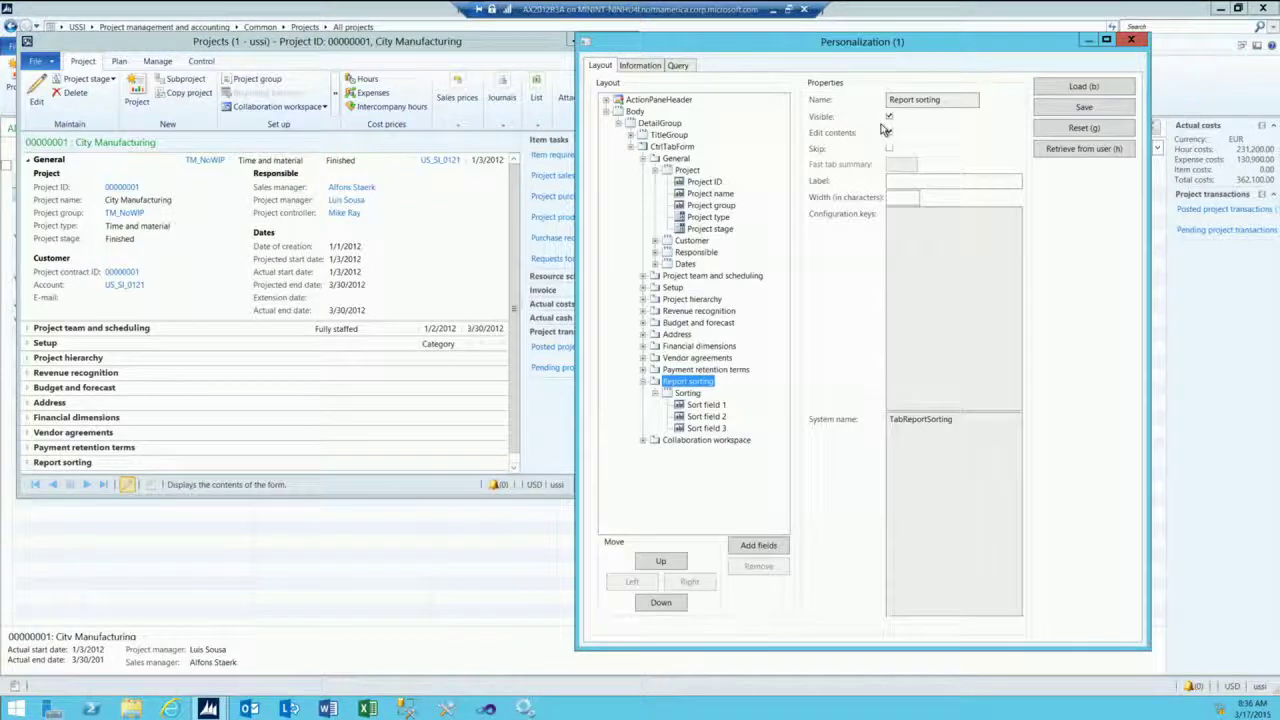
# Step: Hide the Report sorting and Payment retention terms tabs from the project form
pyautogui.click(889, 118)
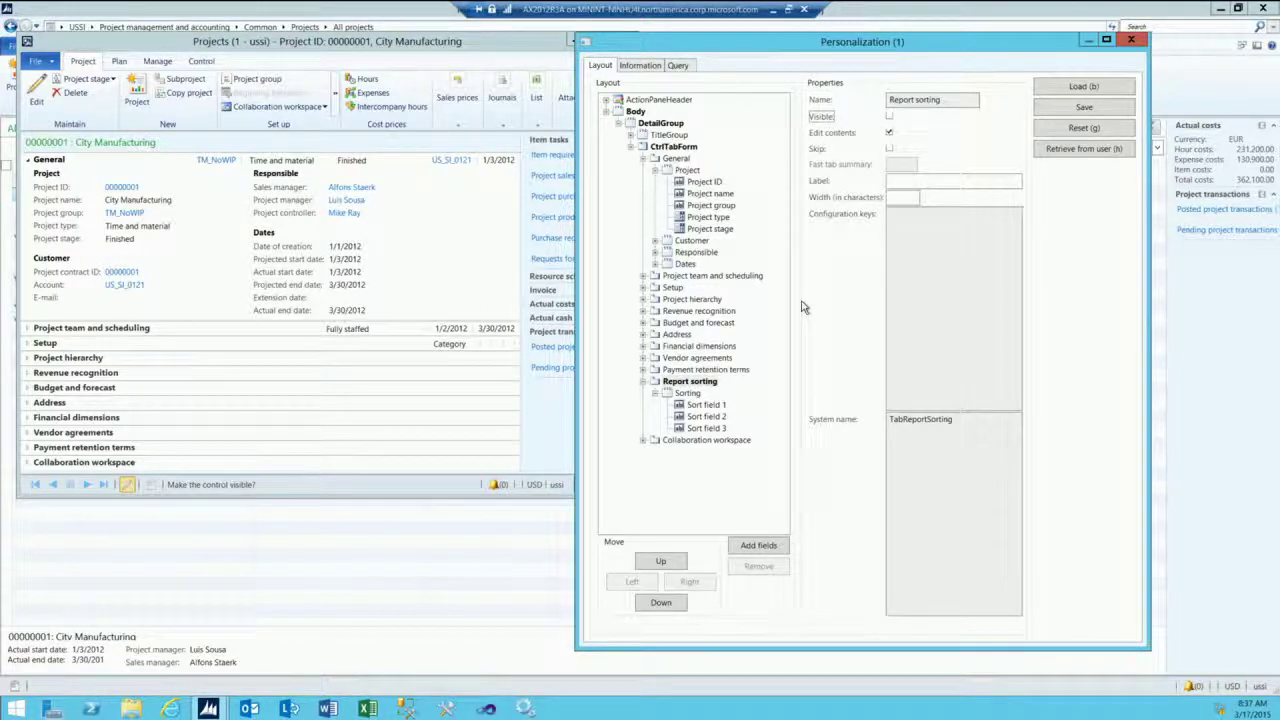
pyautogui.click(700, 370)
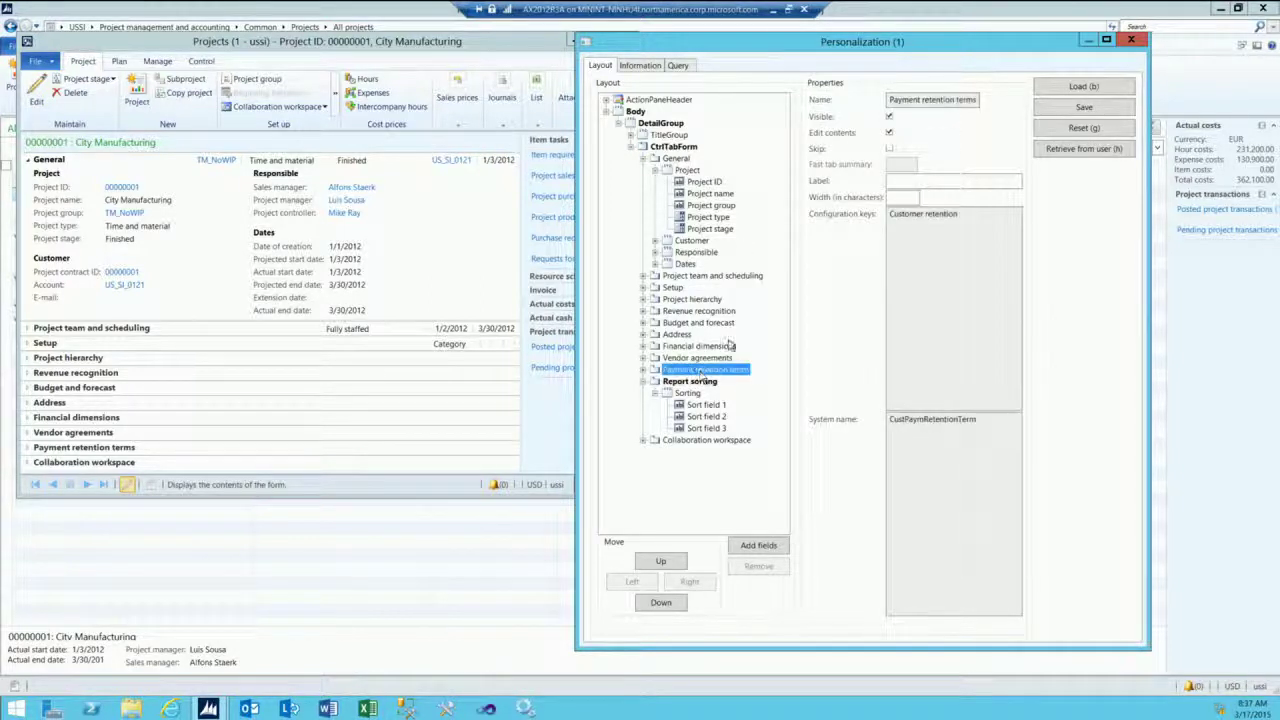
pyautogui.click(889, 117)
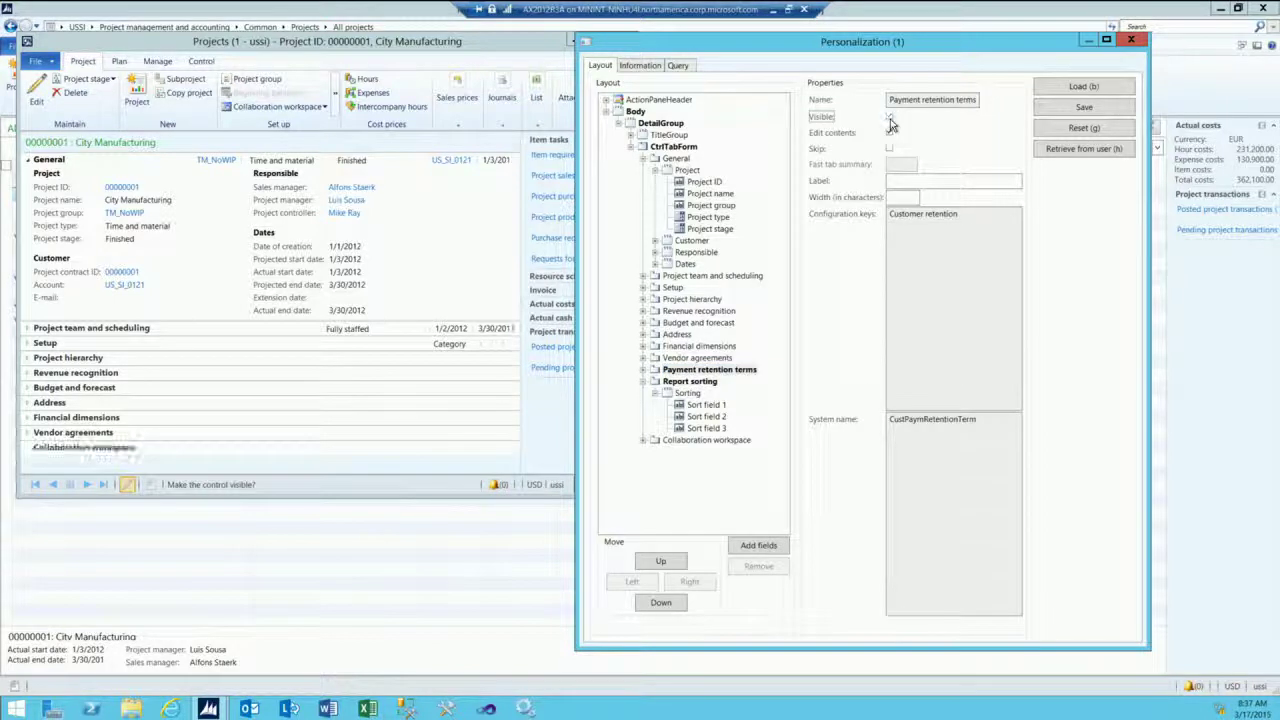
# Step: Hide the Vendor agreements section, then select the Project group under General
pyautogui.click(133, 436)
pyautogui.click(133, 436)
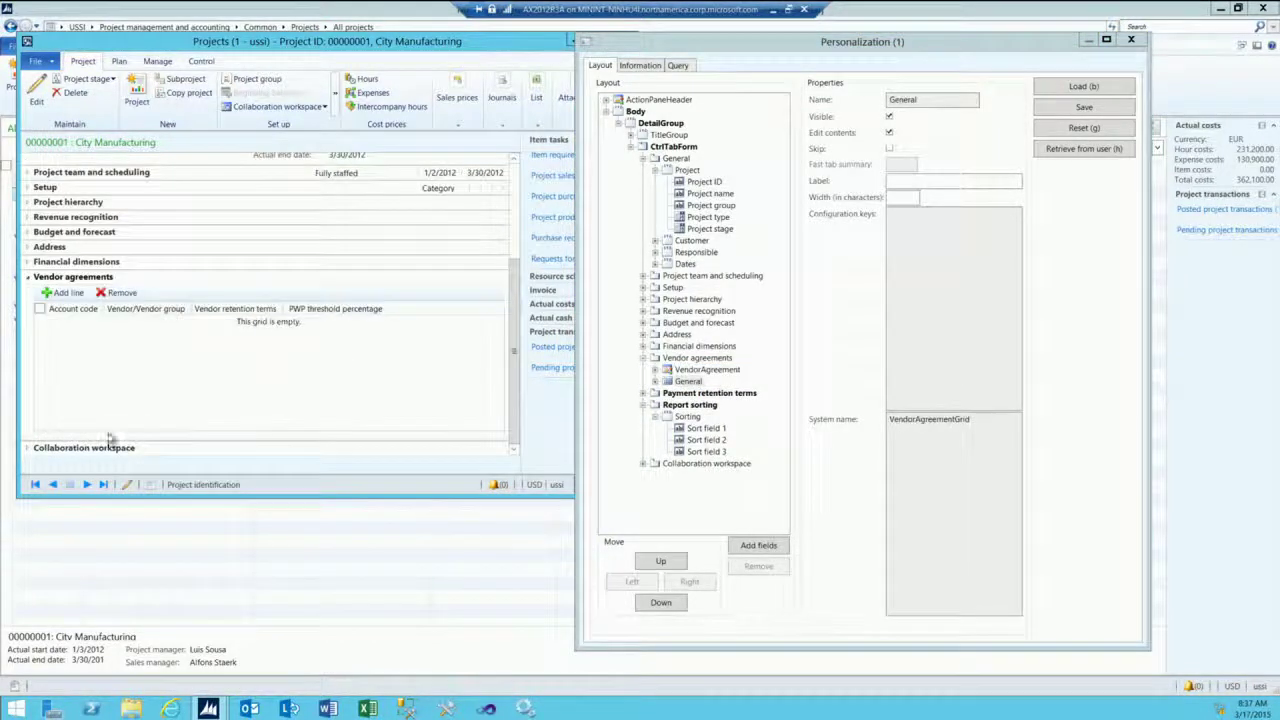
pyautogui.click(690, 360)
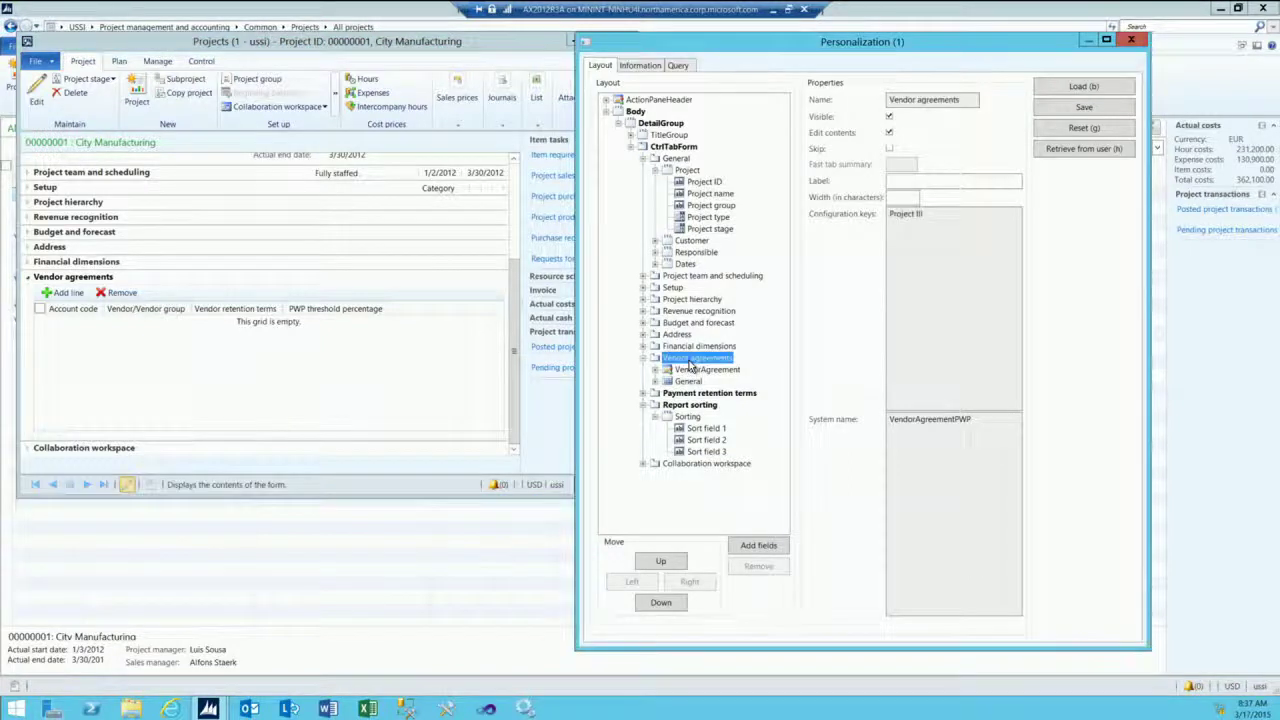
pyautogui.click(889, 117)
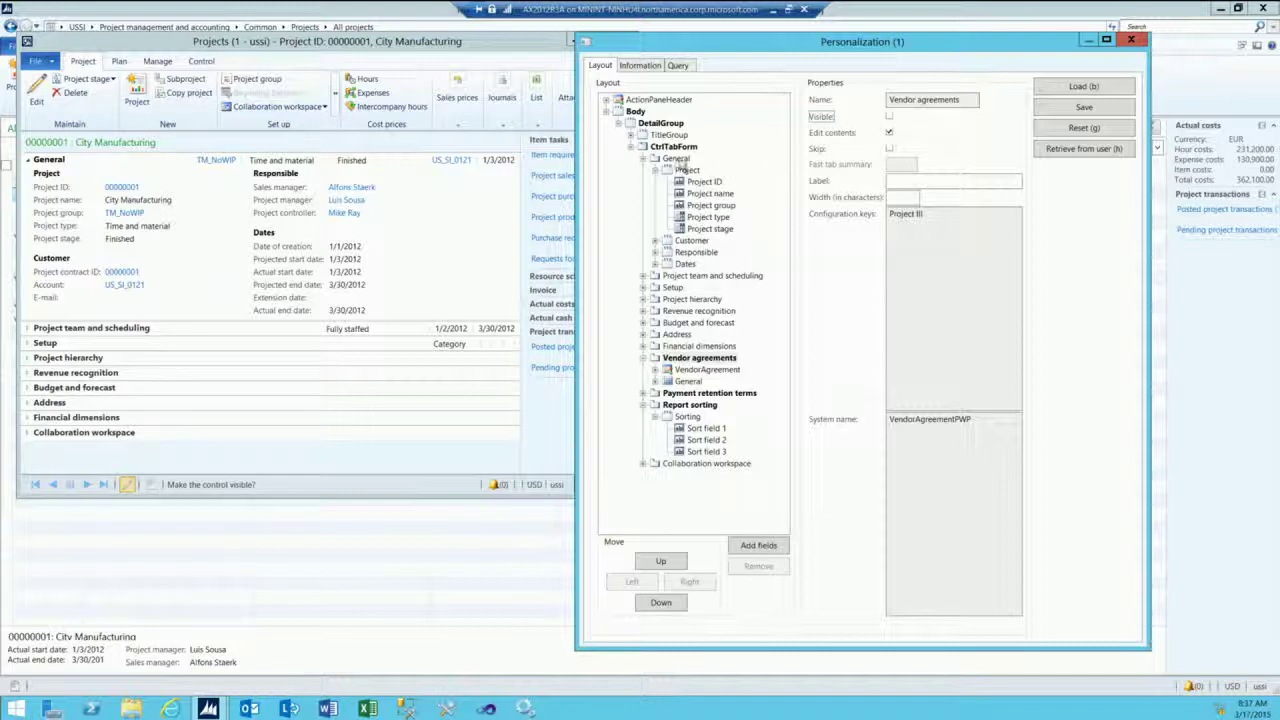
pyautogui.click(684, 170)
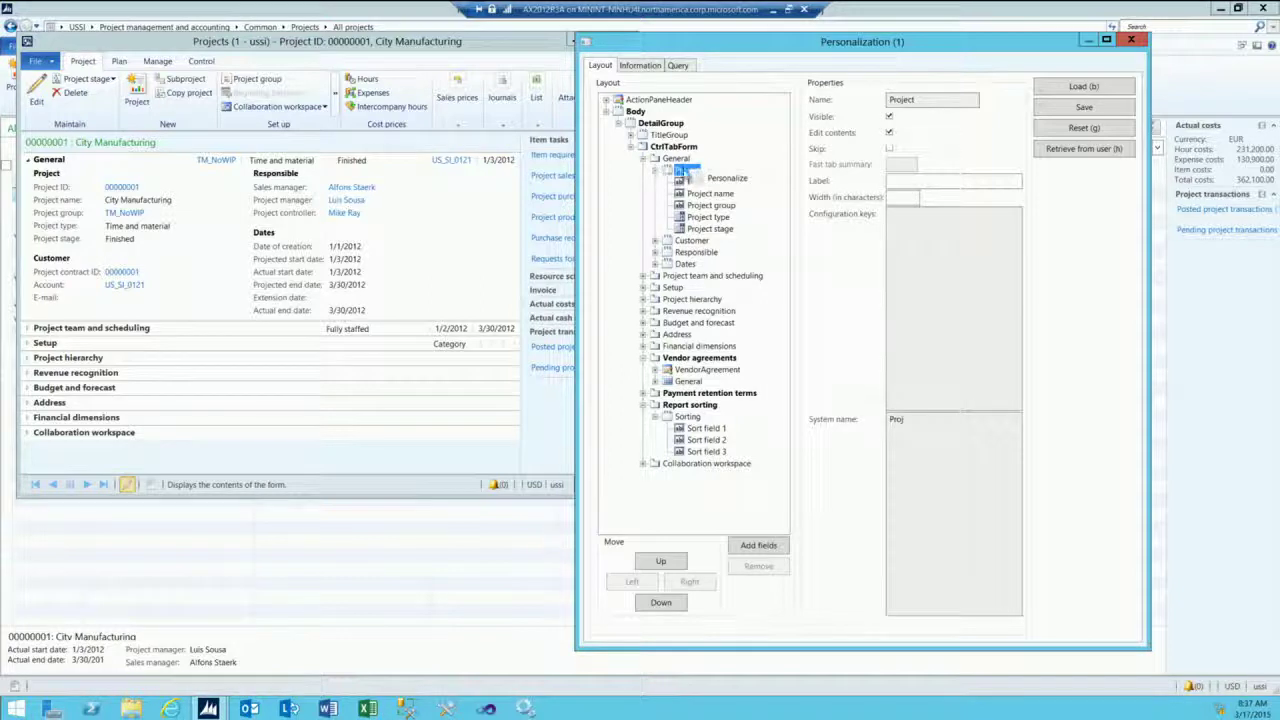
# Step: Add the Scheduled field from the Projects table to the Project group
pyautogui.click(763, 546)
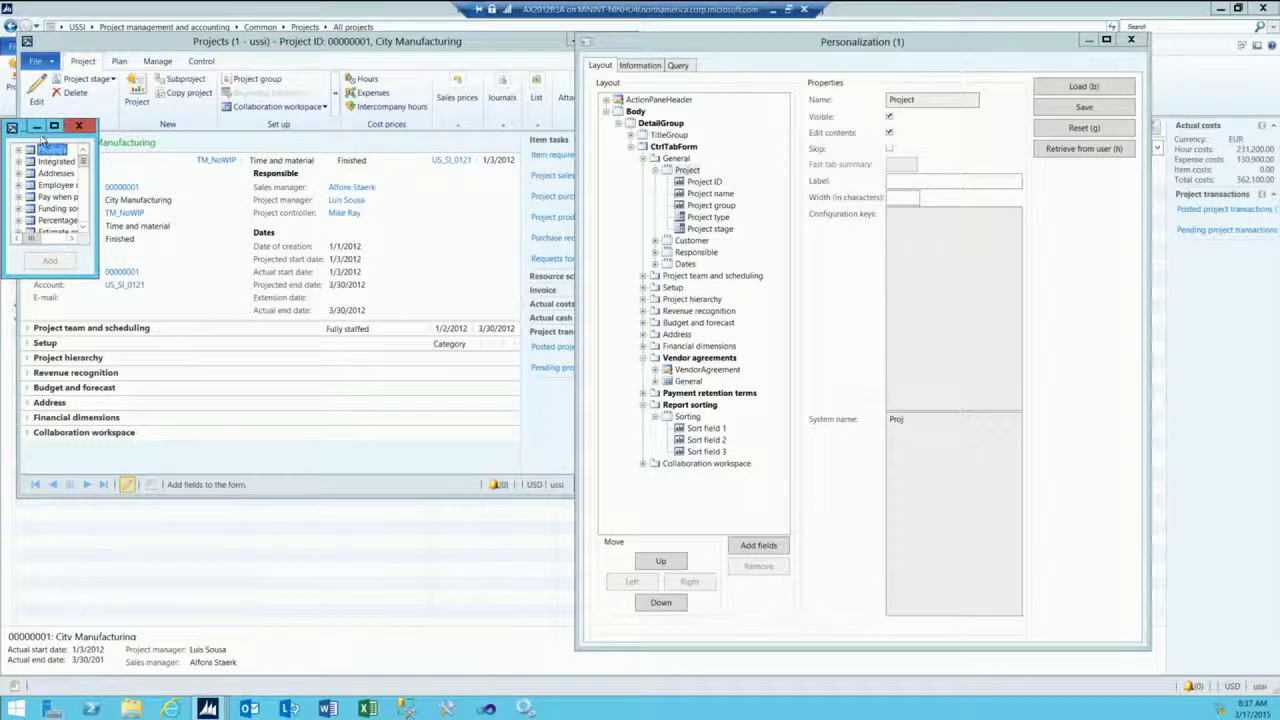
pyautogui.moveTo(18, 130); pyautogui.dragTo(361, 297)
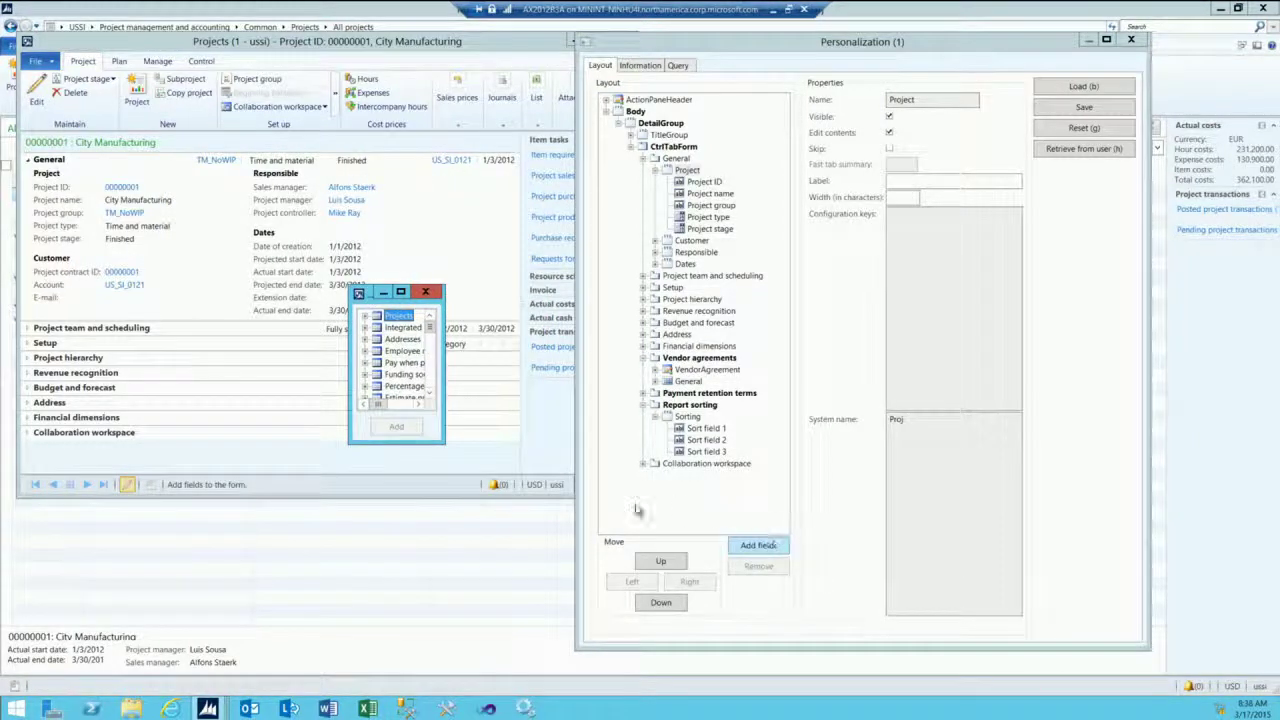
pyautogui.moveTo(444, 443); pyautogui.dragTo(589, 613)
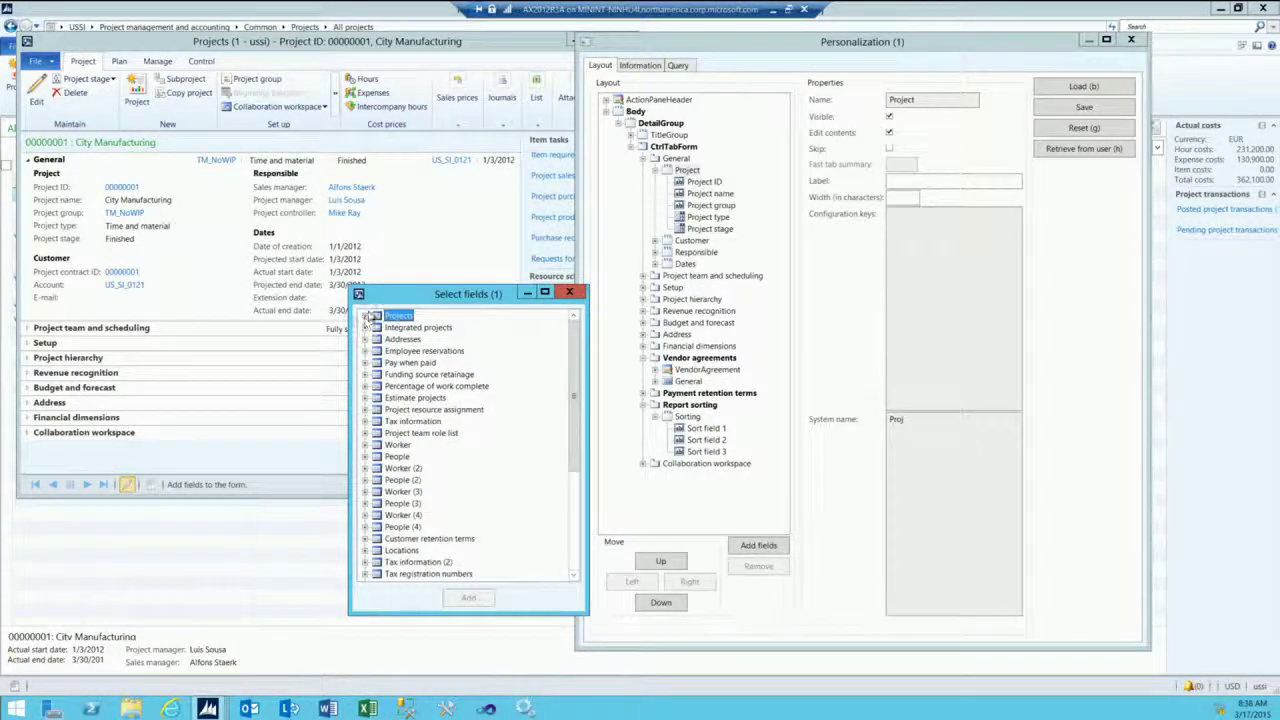
pyautogui.click(366, 316)
pyautogui.scroll(-5, 459, 468)
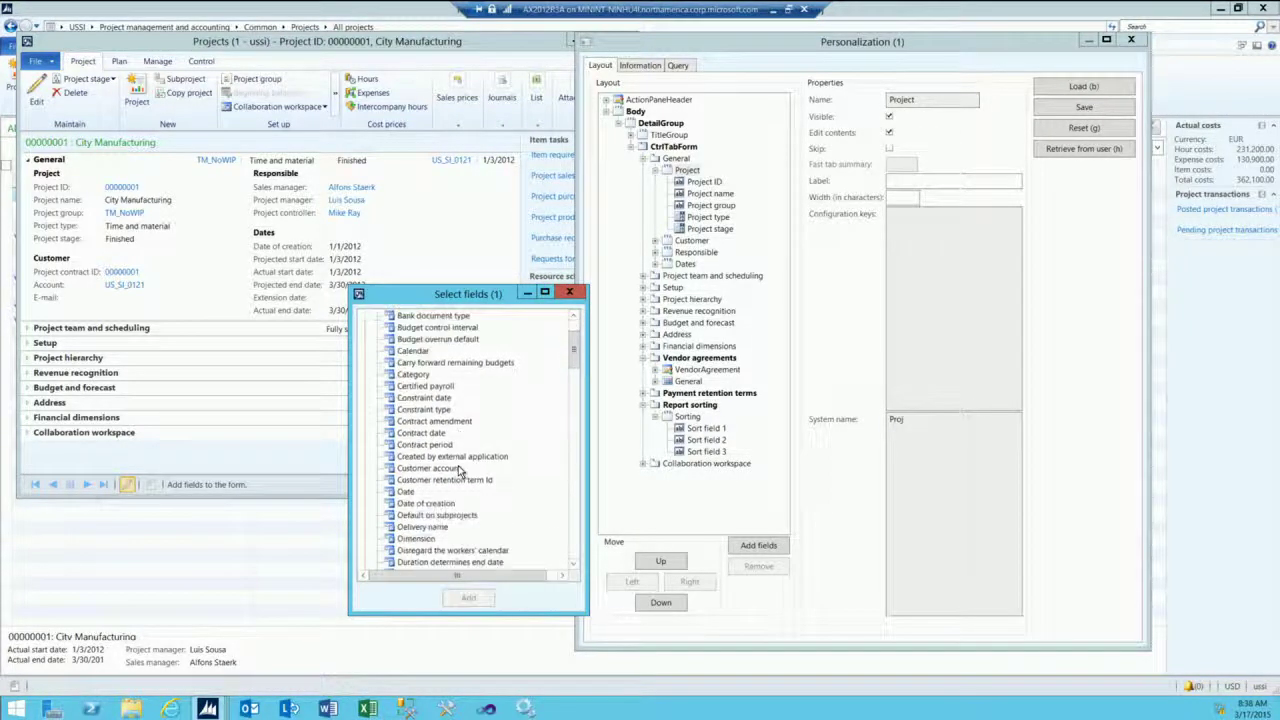
pyautogui.scroll(-18, 458, 467)
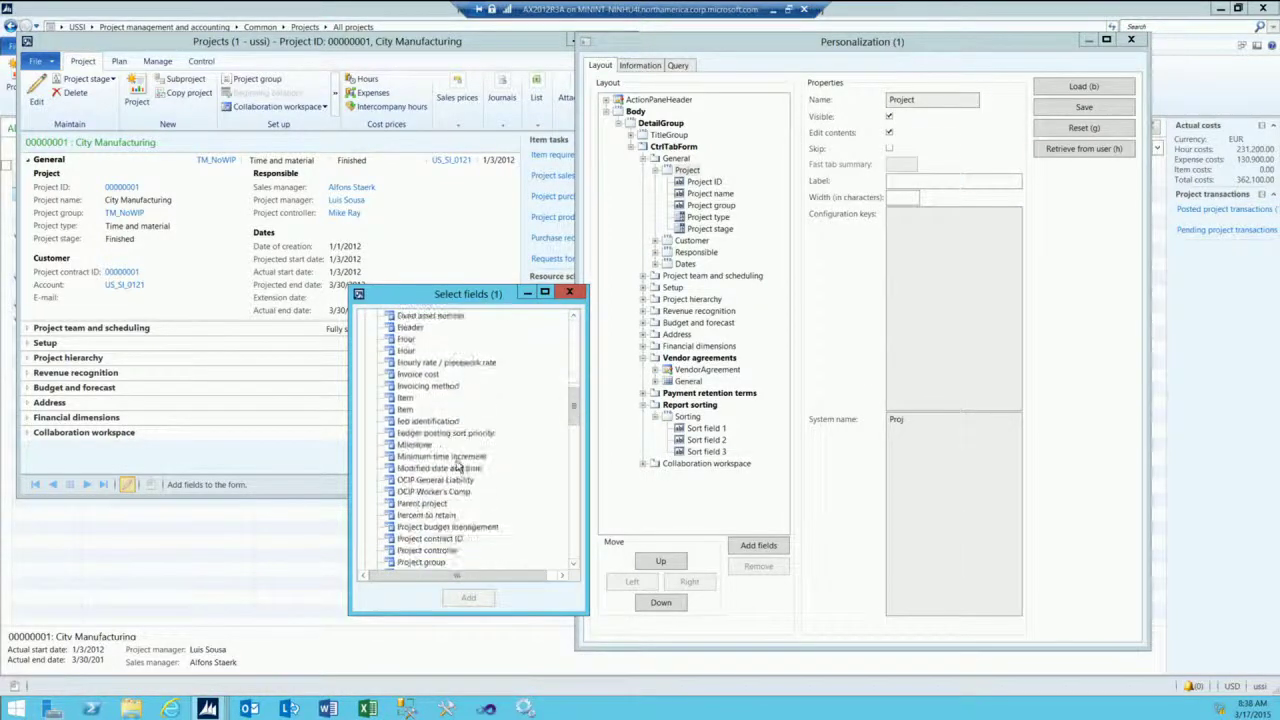
pyautogui.scroll(-3, 457, 466)
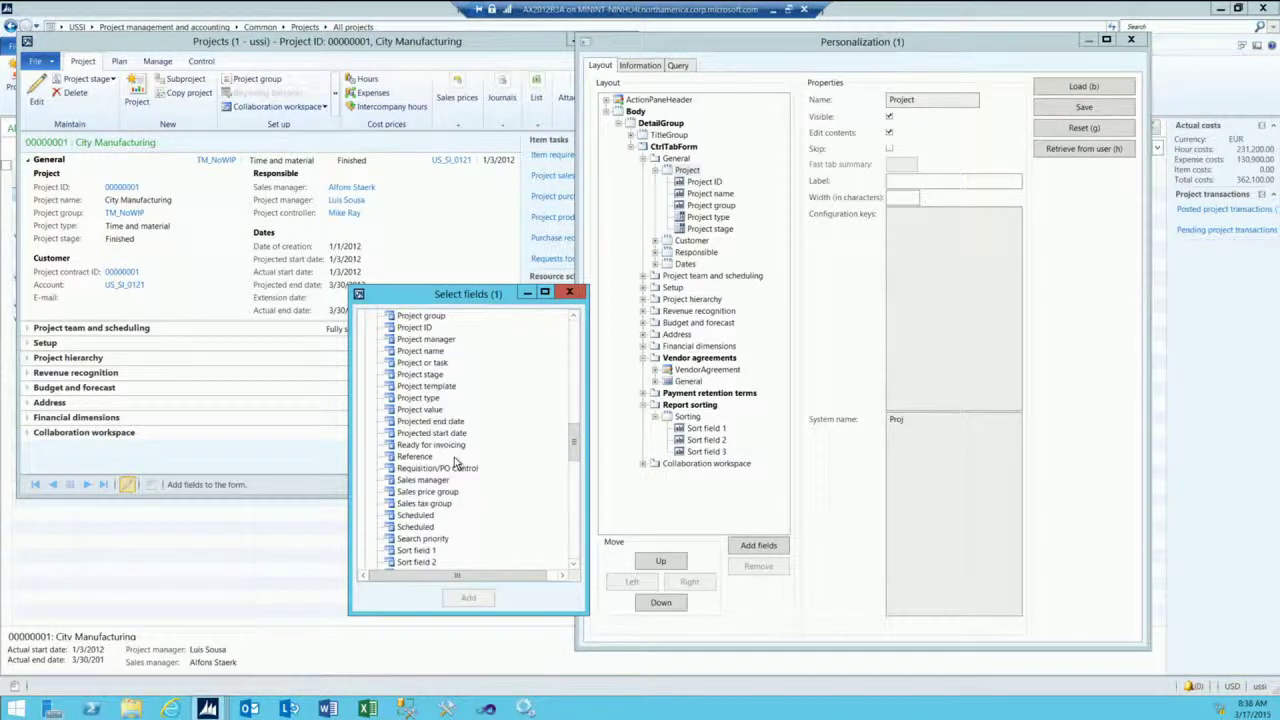
pyautogui.click(425, 480)
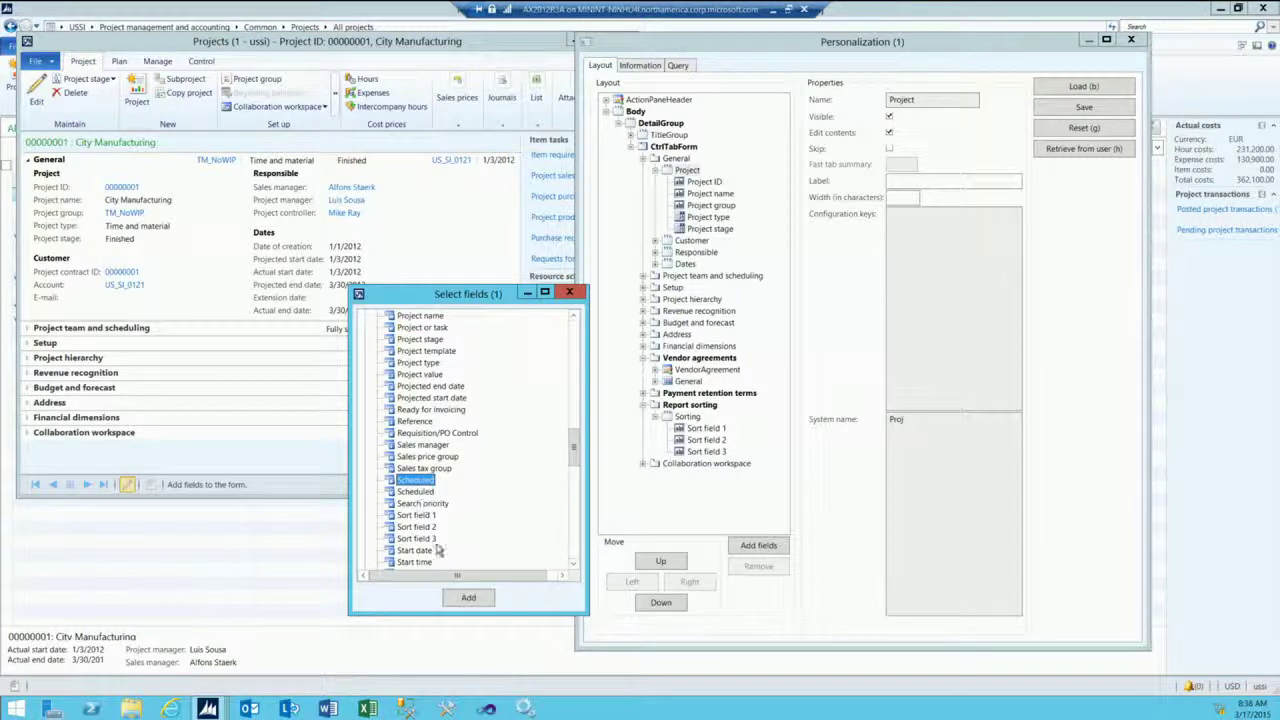
pyautogui.click(470, 598)
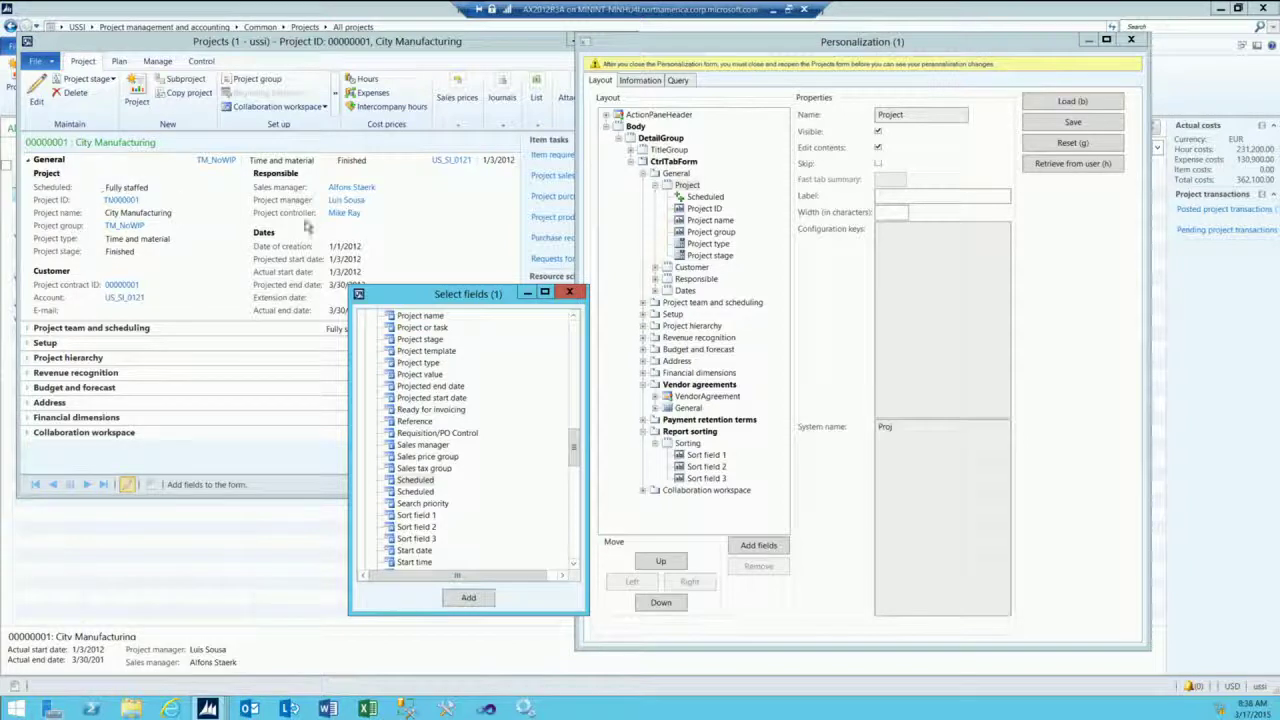
pyautogui.click(569, 292)
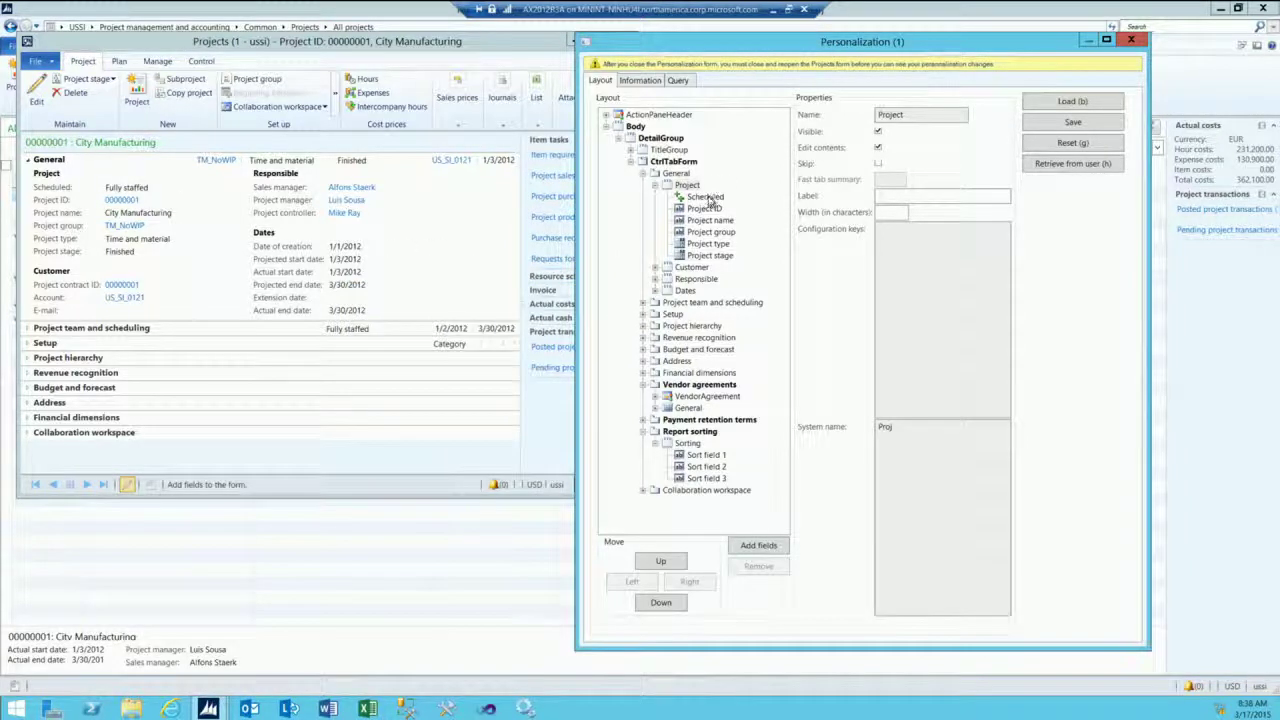
# Step: Move Scheduled directly below Project stage and start saving the layout as a user setup
pyautogui.click(706, 197)
pyautogui.moveTo(708, 196); pyautogui.dragTo(710, 258)
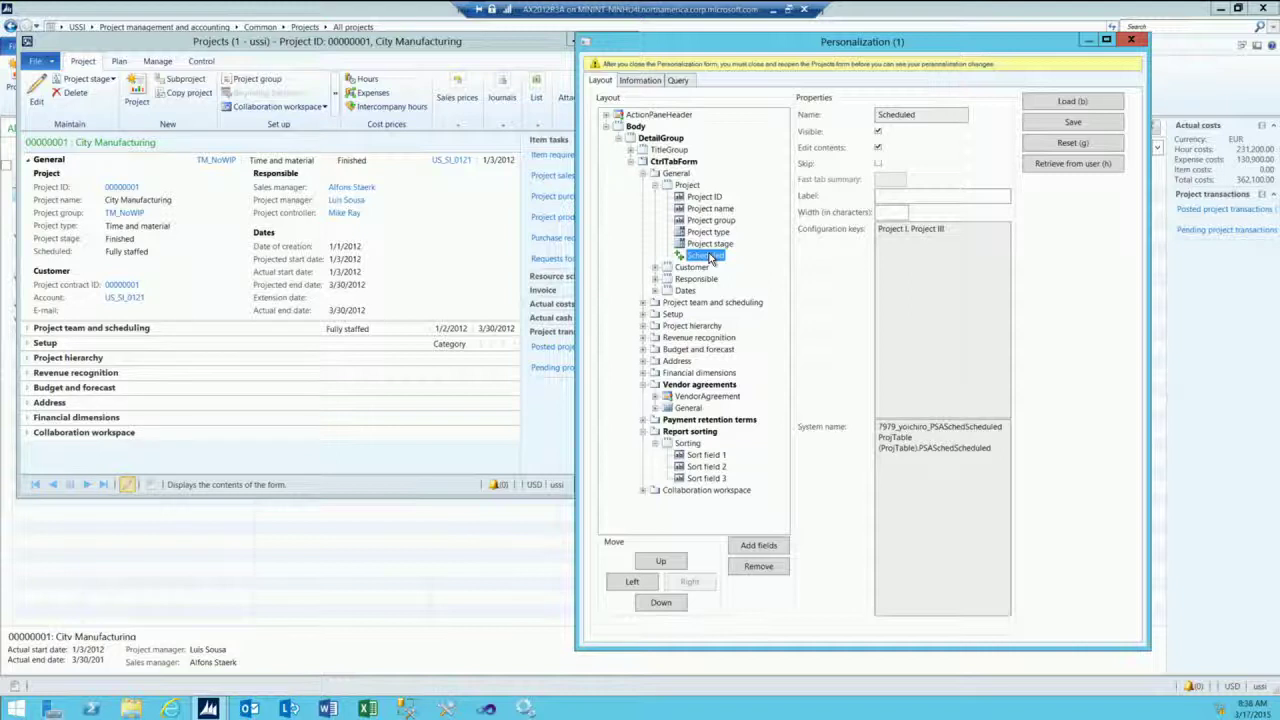
pyautogui.click(1075, 122)
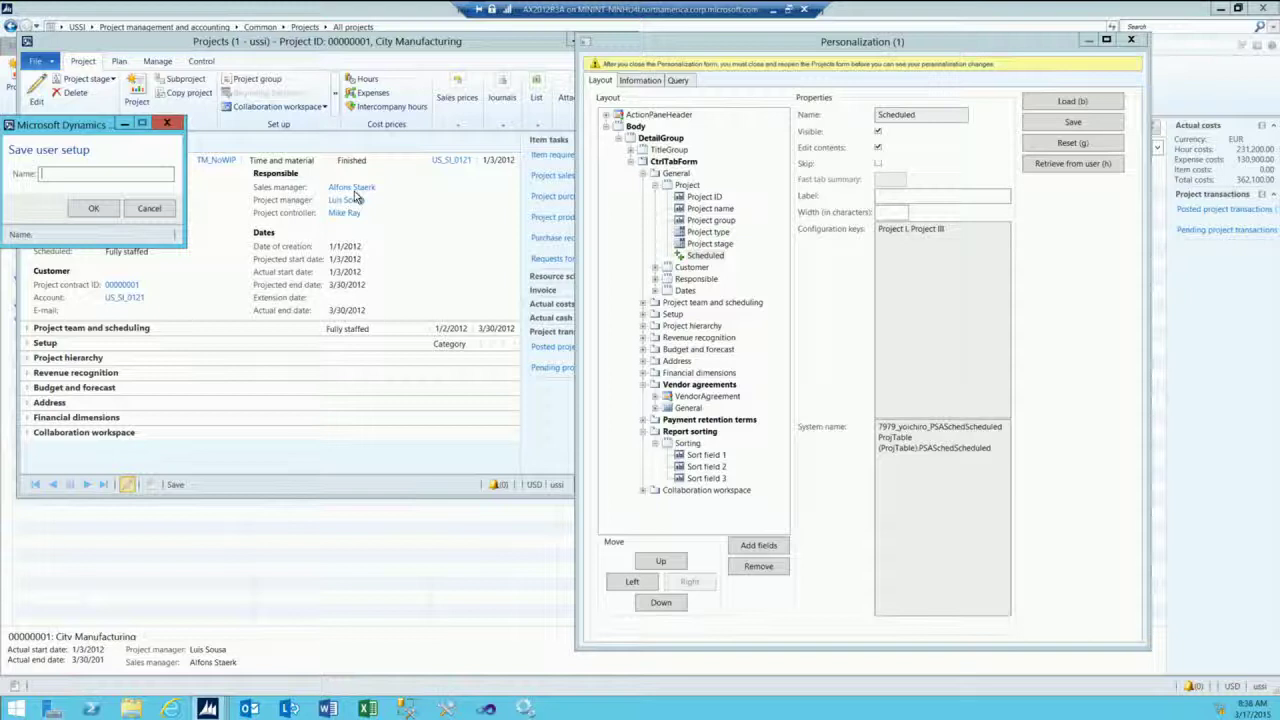
# Step: Name the user setup 'Staffing View' and confirm the save
pyautogui.write('Staffing View')
pyautogui.click(93, 208)
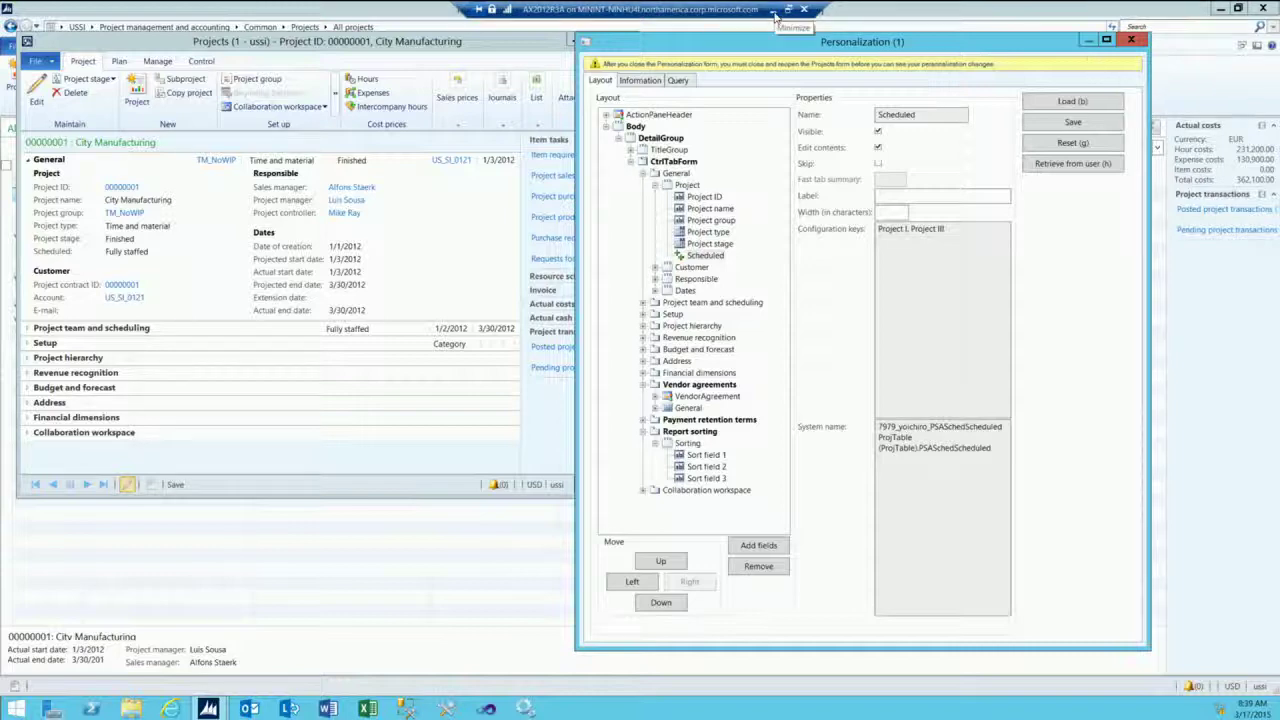
# Step: Minimize the remote session and launch Remote Desktop Connection by searching 'remote' on the Start screen
pyautogui.click(775, 15)
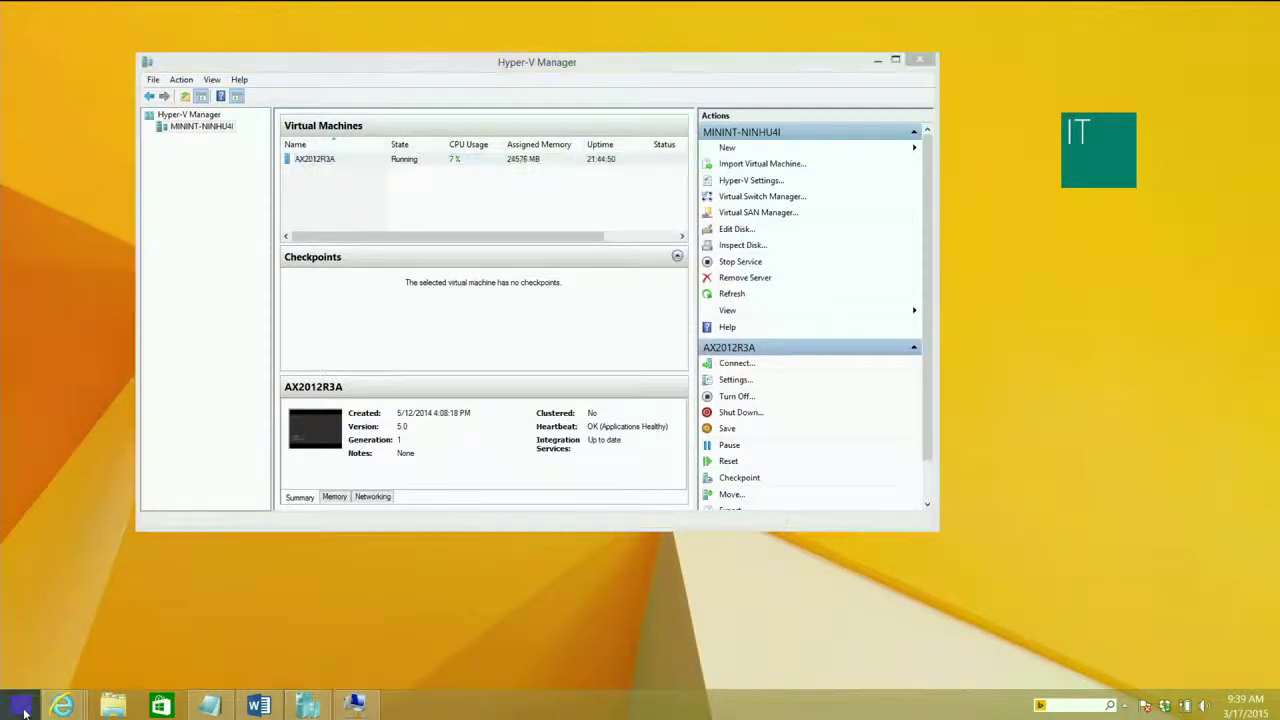
pyautogui.click(22, 710)
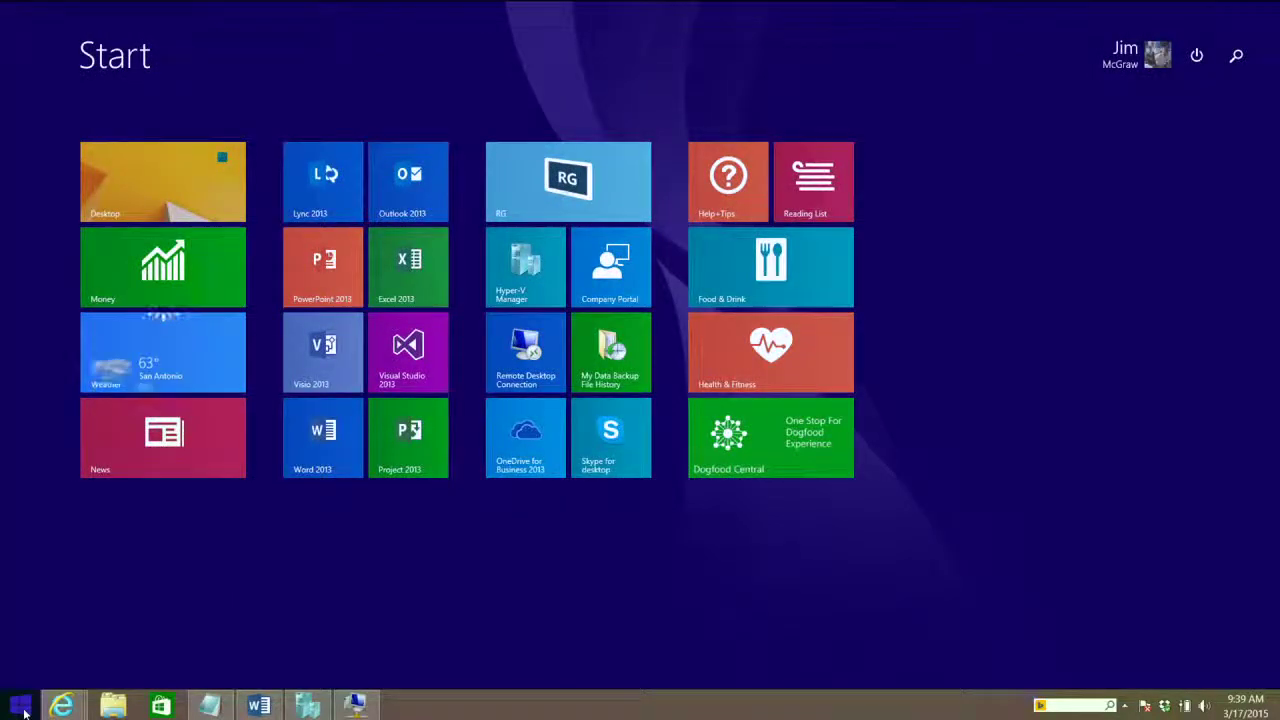
pyautogui.write('reote')
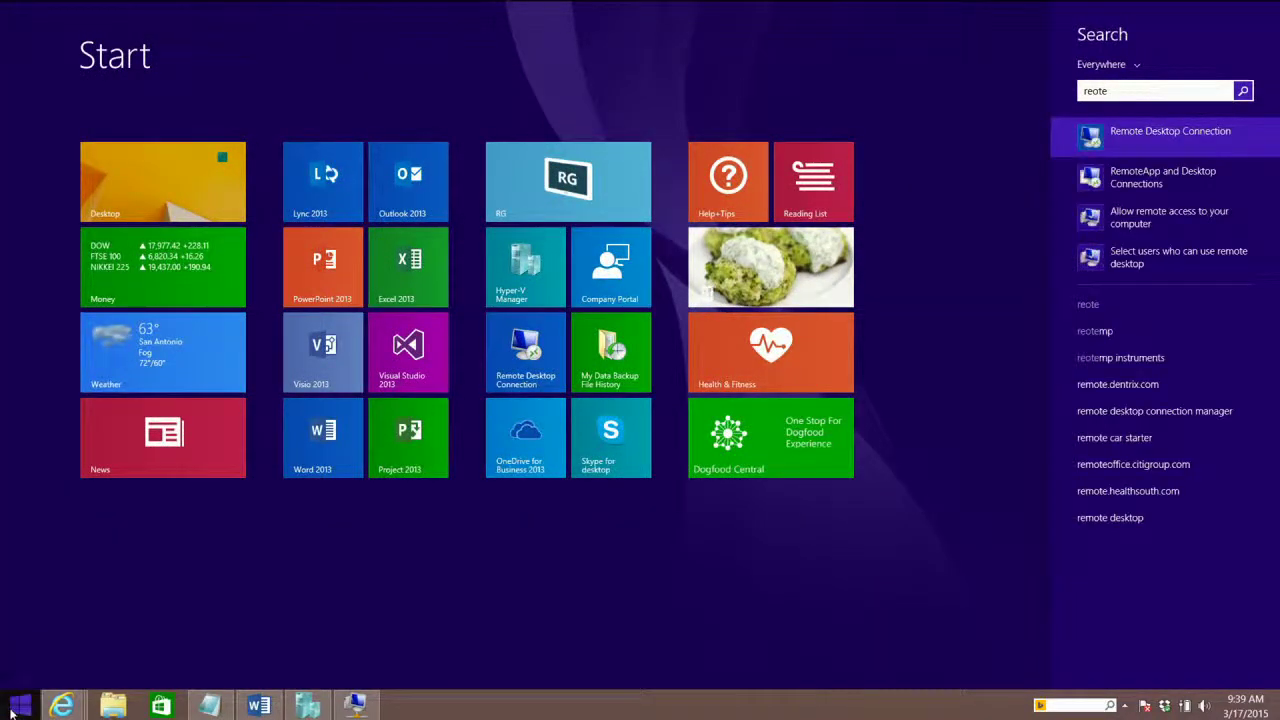
pyautogui.press('BackSpace')
pyautogui.press('BackSpace')
pyautogui.press('BackSpace')
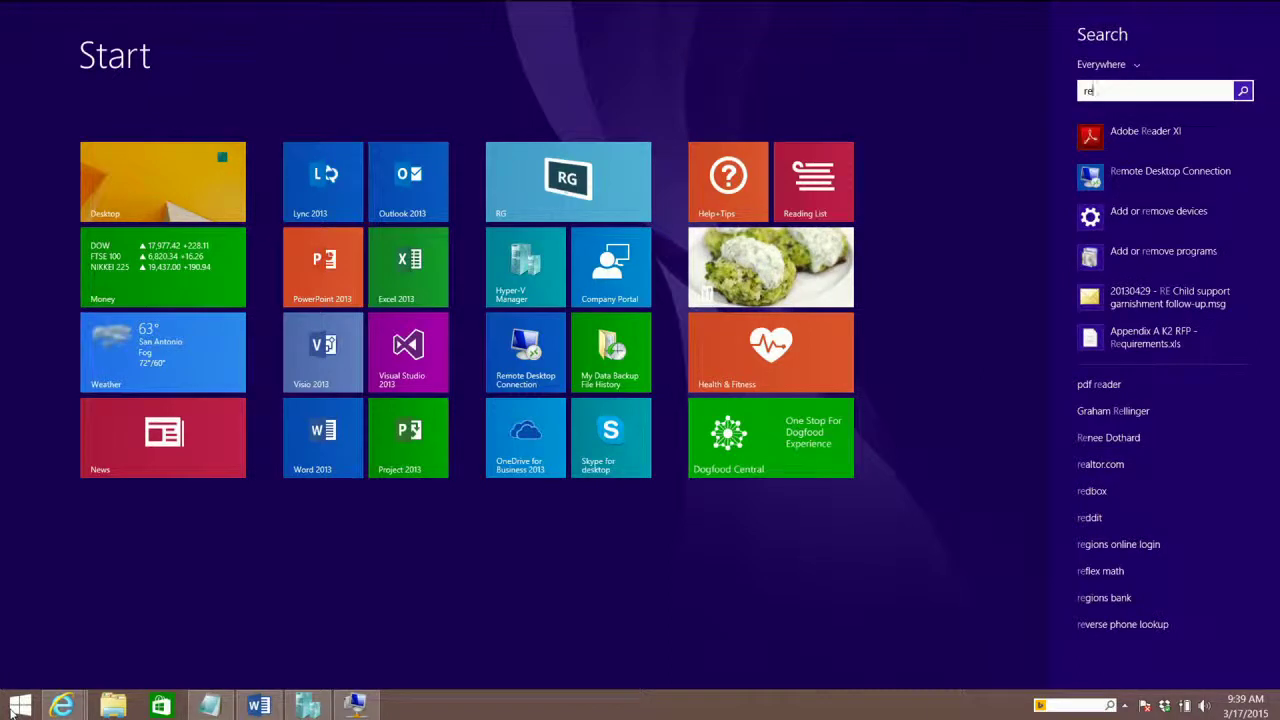
pyautogui.write('mote Desktop Connection')
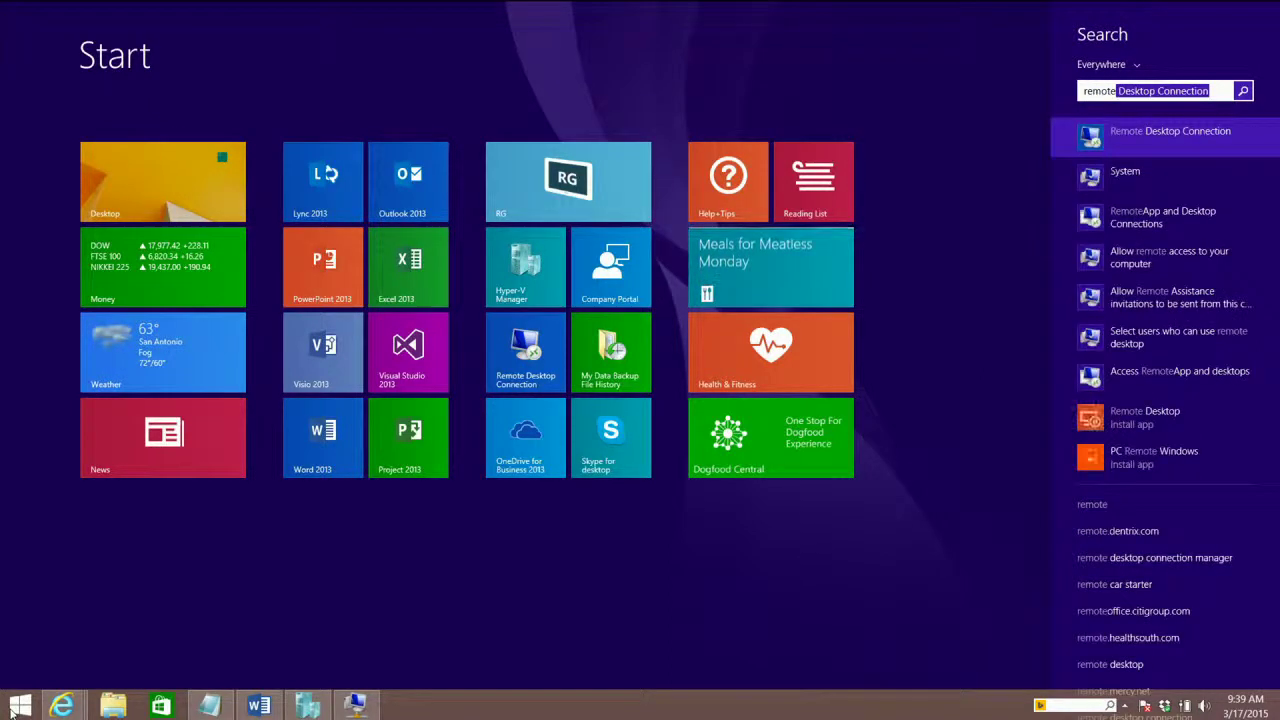
pyautogui.click(1160, 131)
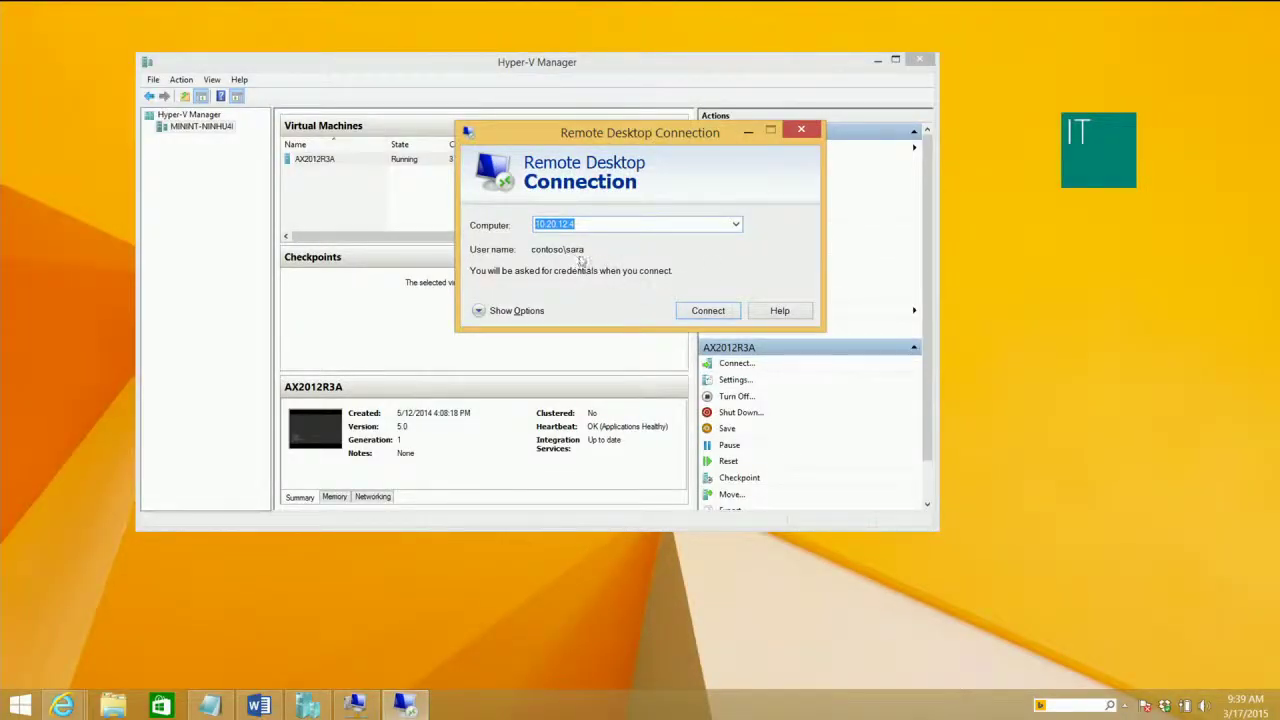
# Step: Connect to 10.20.12.4 as a different user by entering that account's password
pyautogui.click(712, 312)
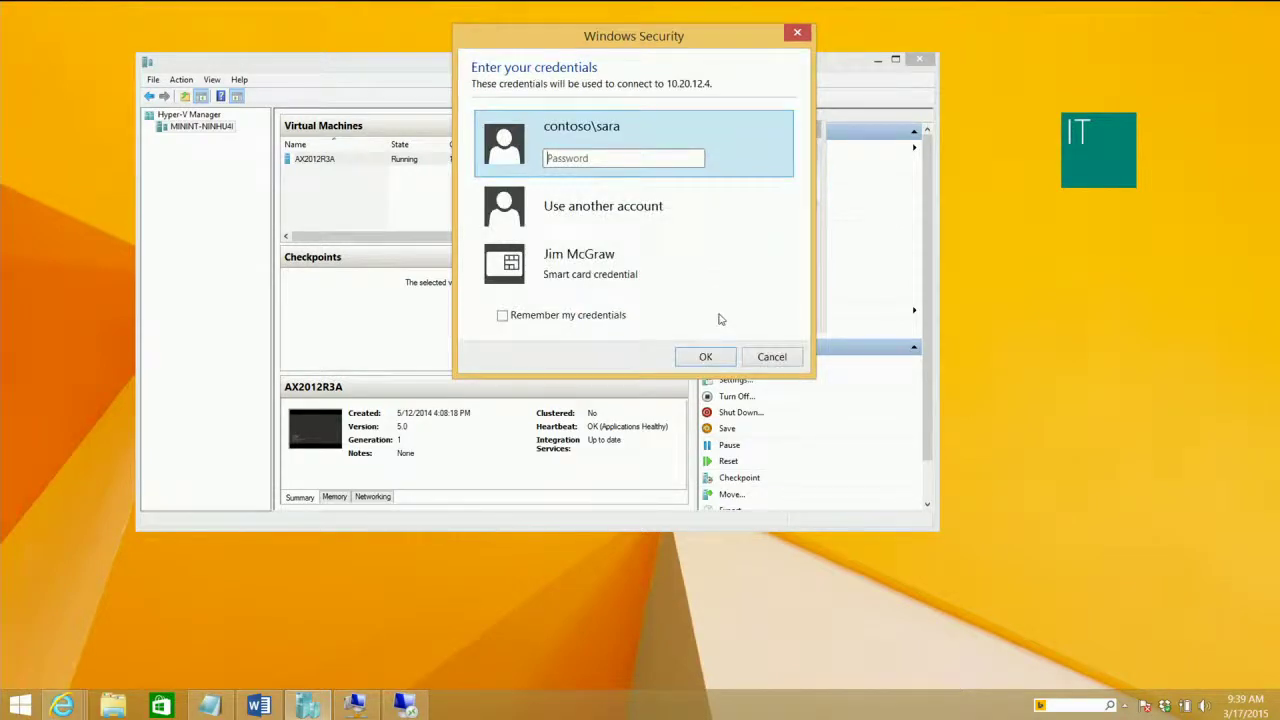
pyautogui.write('p•••••')
pyautogui.press('BackSpace')
pyautogui.press('BackSpace')
pyautogui.press('BackSpace')
pyautogui.press('BackSpace')
pyautogui.press('BackSpace')
pyautogui.press('BackSpace')
pyautogui.write('••••')
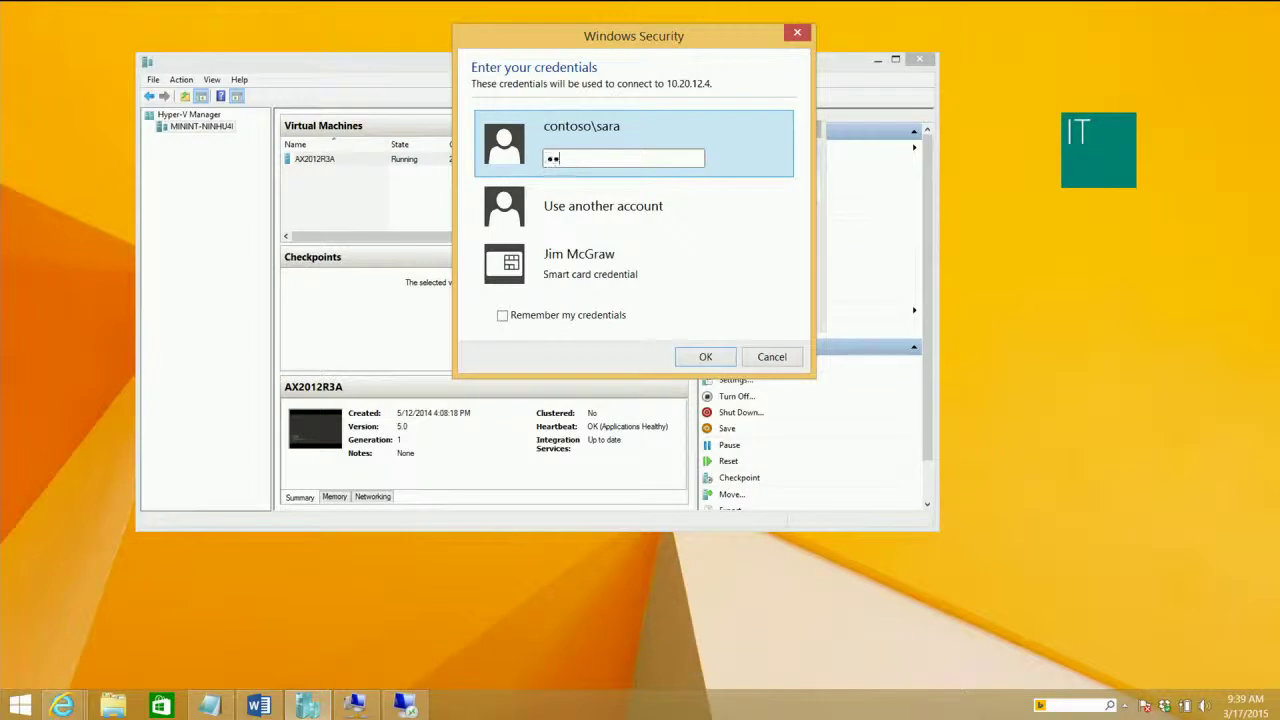
pyautogui.write('••••••')
pyautogui.press('Return')
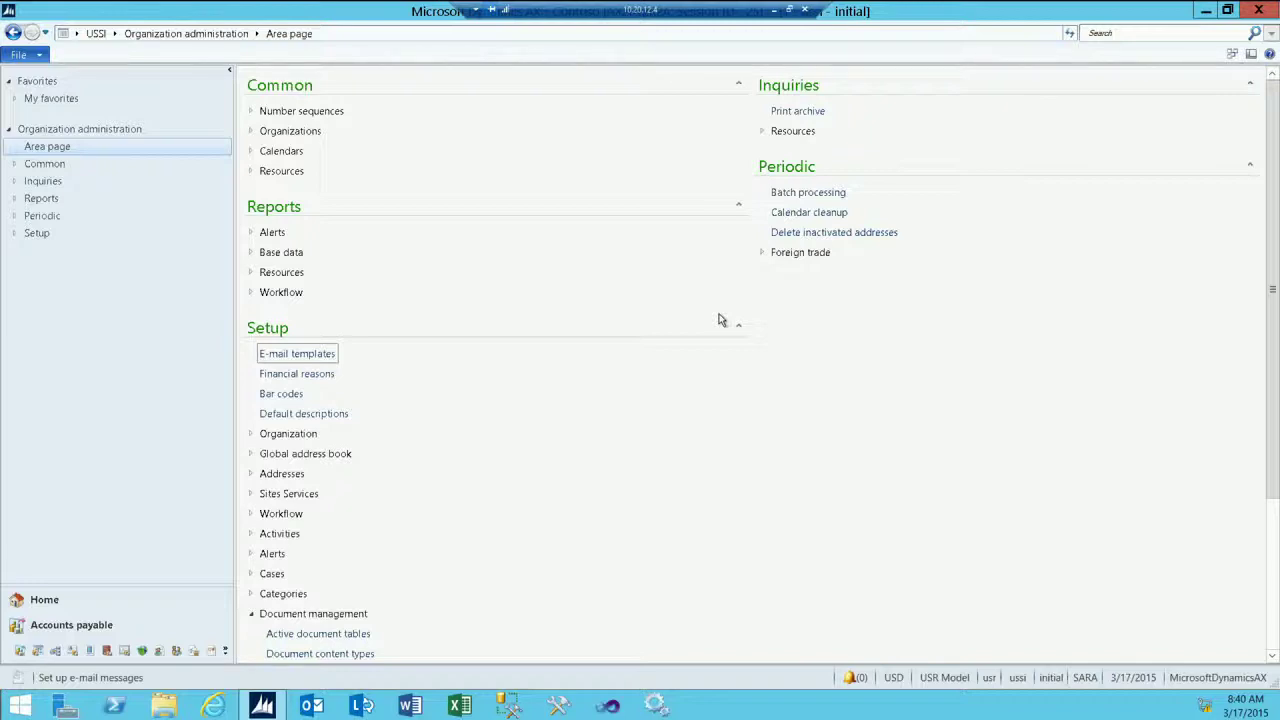
# Step: Open project 00000092 City Manufacturing from All projects in Project management and accounting
pyautogui.click(116, 34)
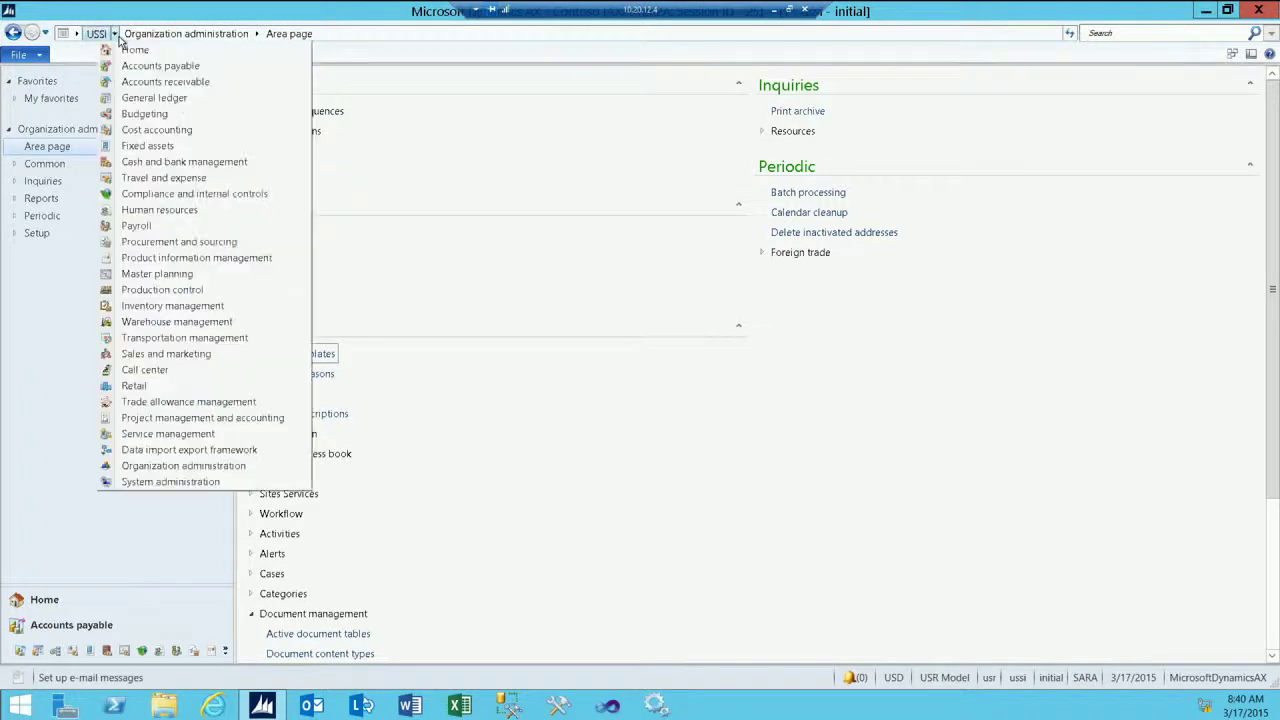
pyautogui.click(176, 419)
pyautogui.click(284, 132)
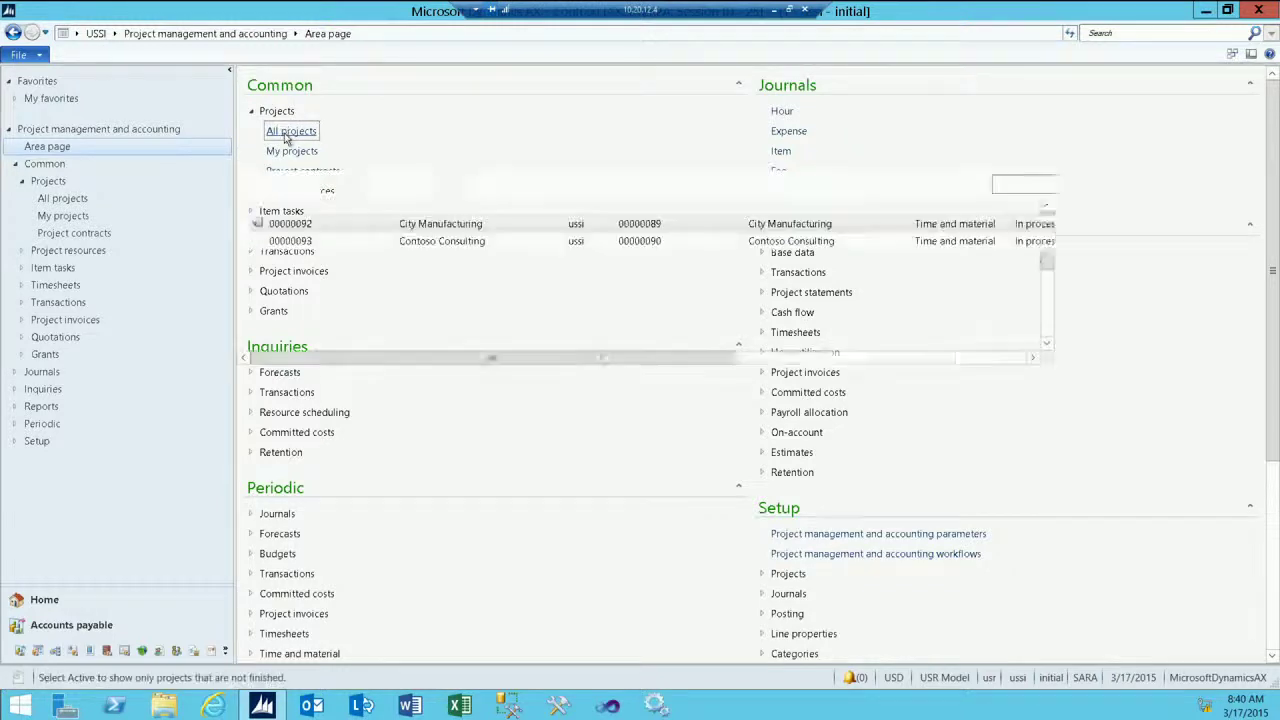
pyautogui.click(381, 226)
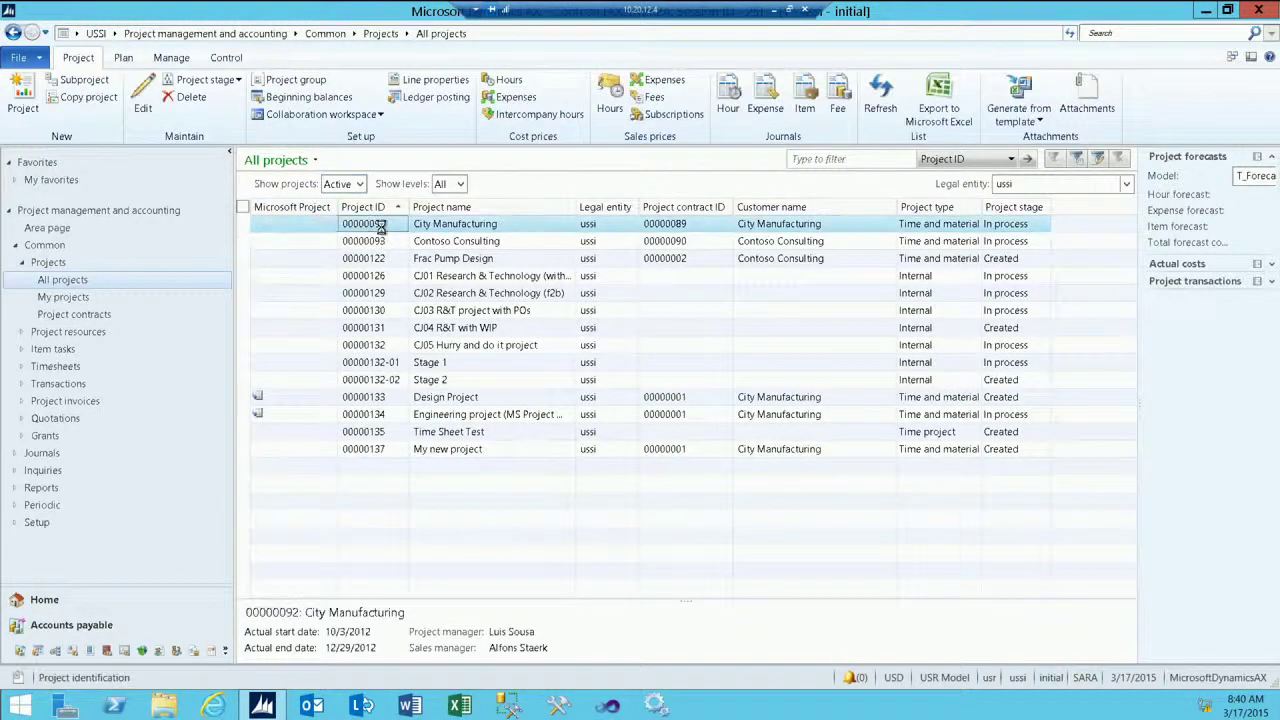
pyautogui.doubleClick(381, 226)
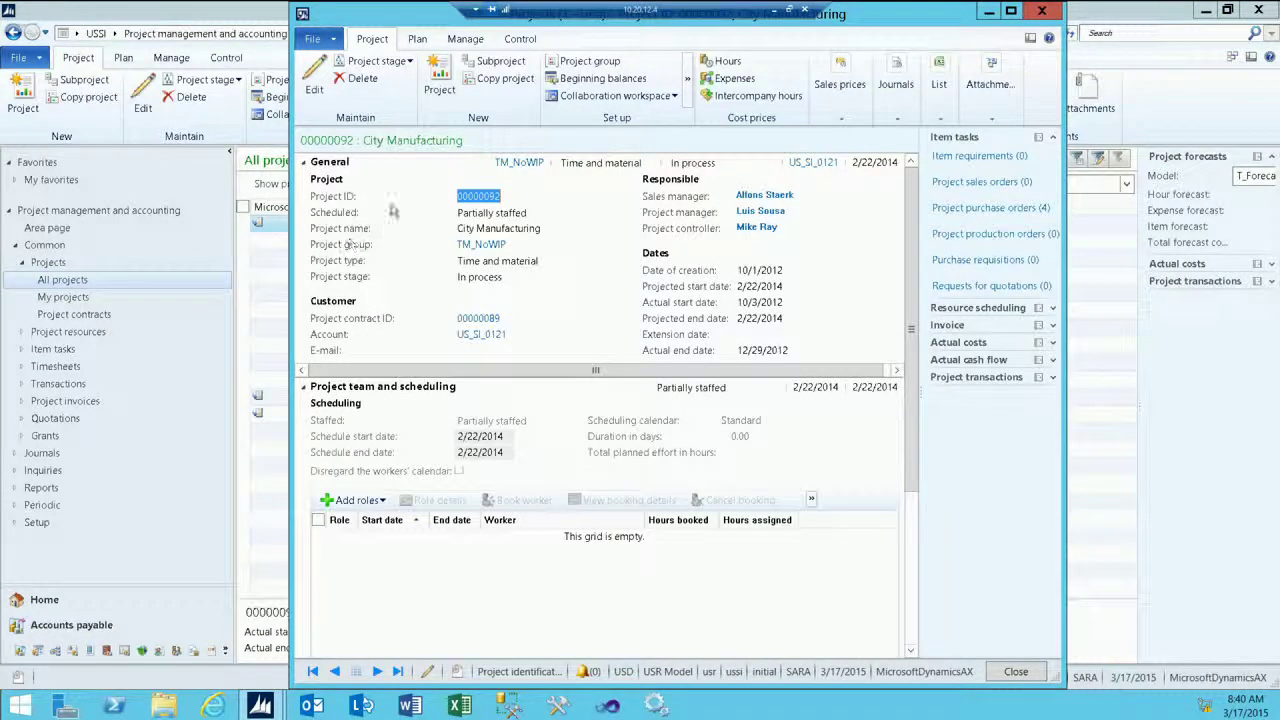
# Step: Open the Personalization window from the Scheduled field on the project form
pyautogui.click(472, 214)
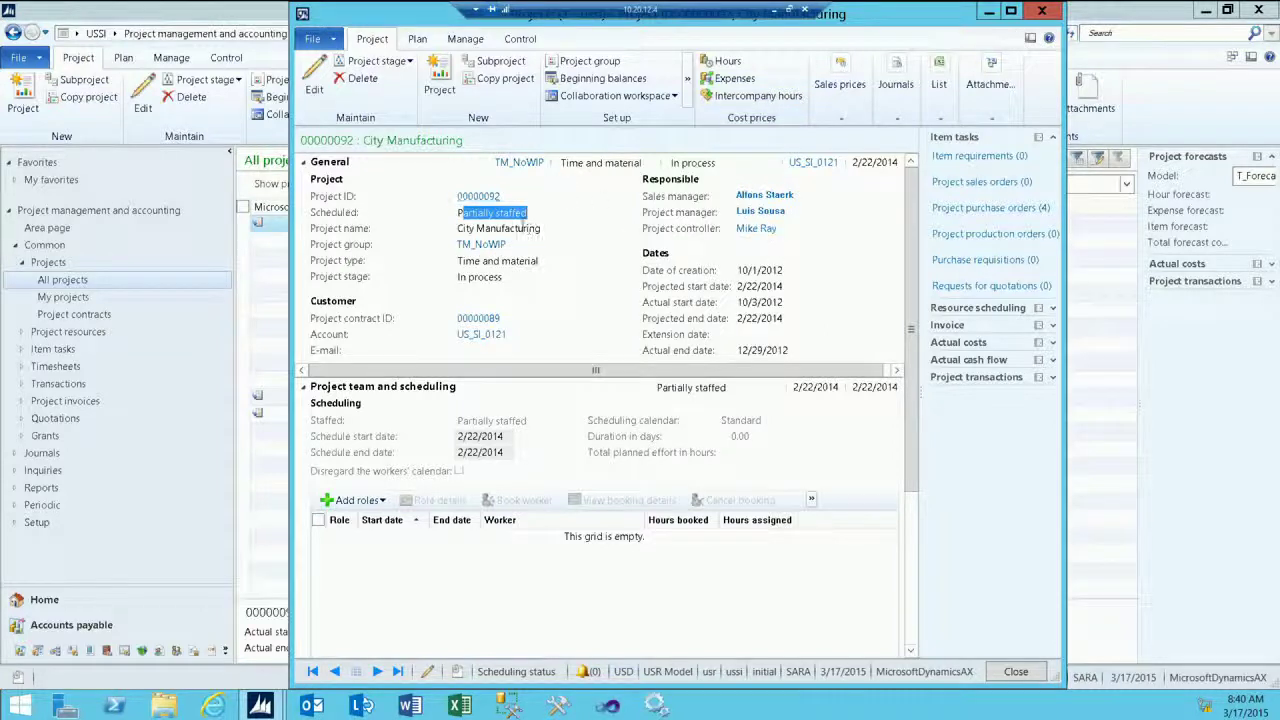
pyautogui.rightClick(520, 226)
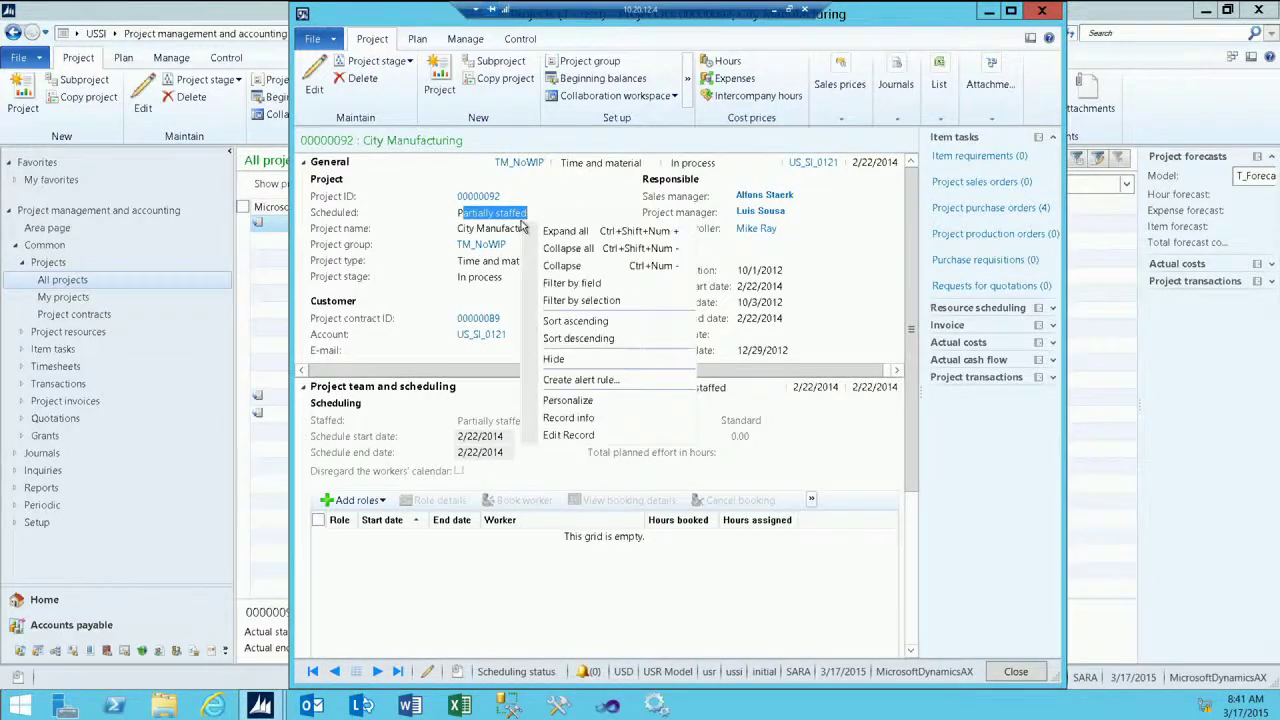
pyautogui.click(567, 400)
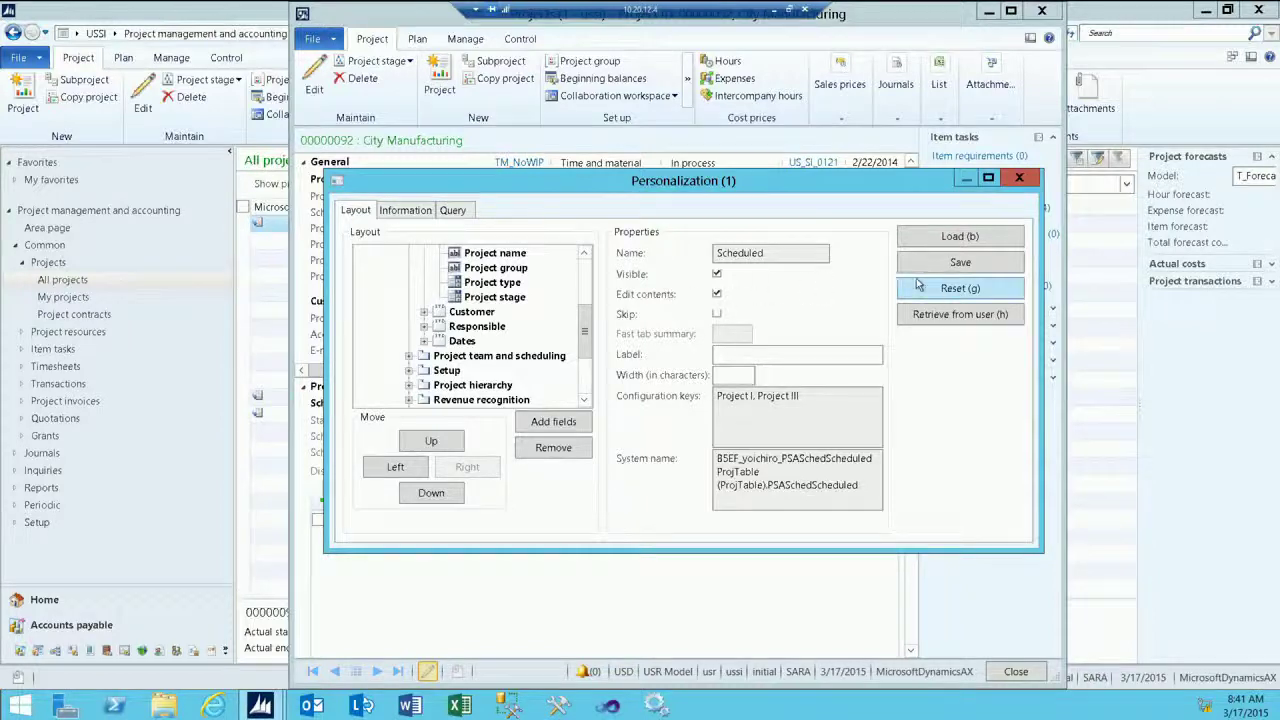
# Step: Reset the project form's personalization to default and close both Personalization and the form
pyautogui.click(960, 288)
pyautogui.click(1019, 179)
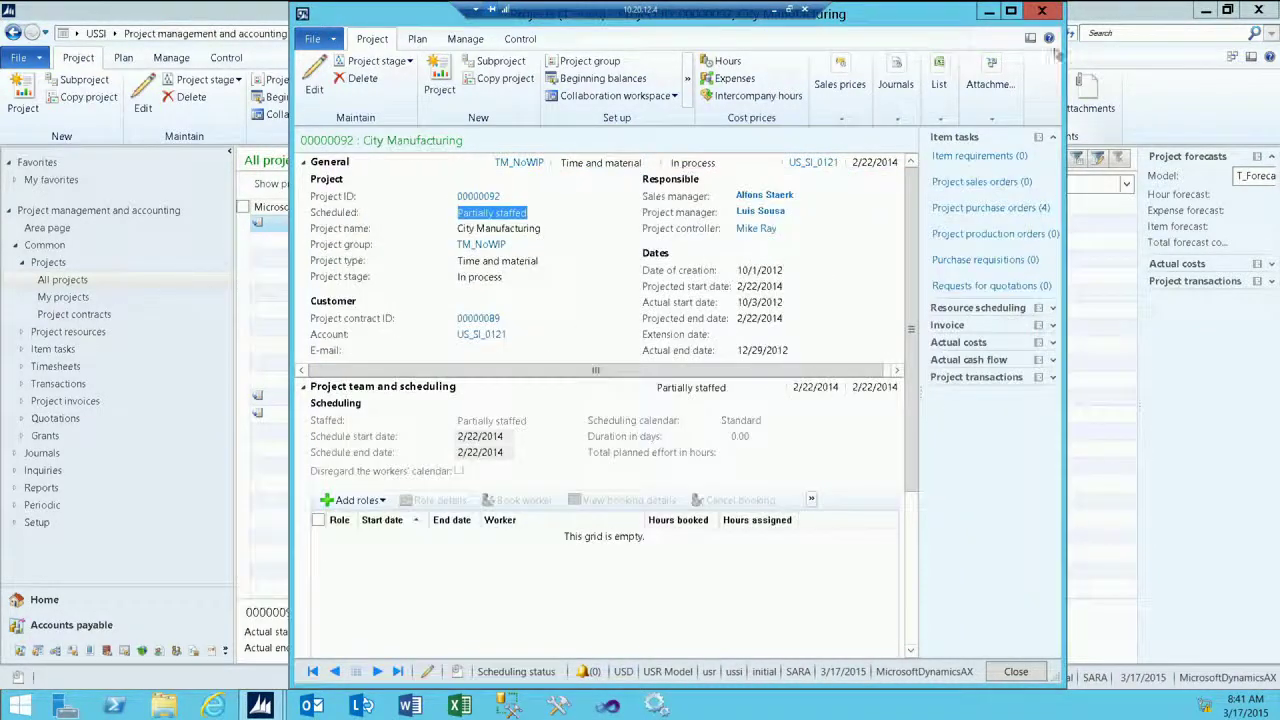
pyautogui.click(1042, 11)
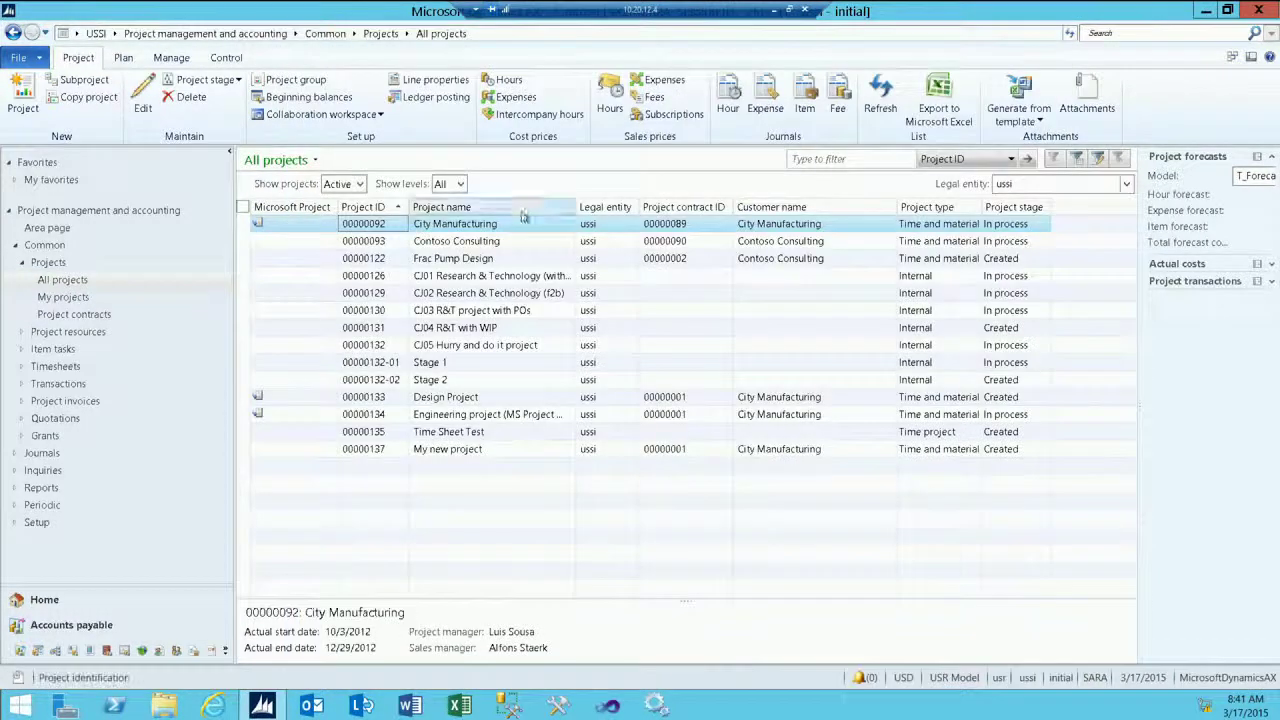
# Step: Reopen City Manufacturing project 00000092 and personalize its Project name field
pyautogui.click(388, 226)
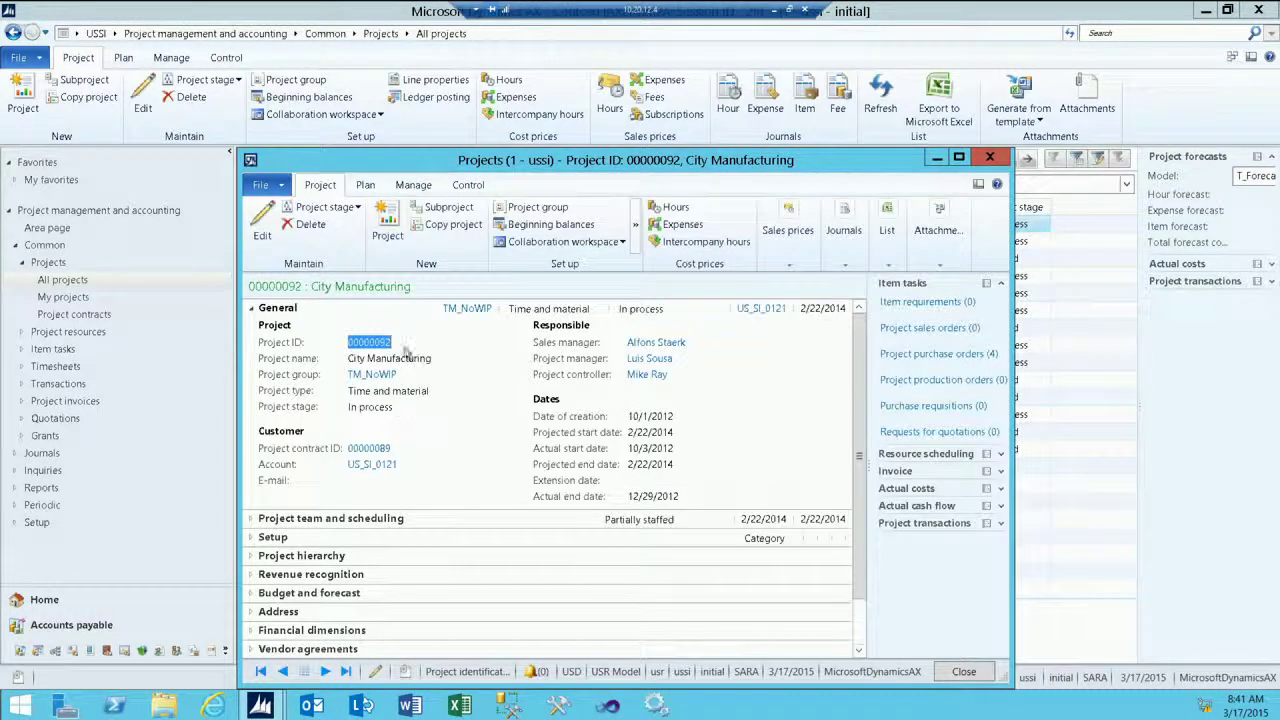
pyautogui.click(410, 362)
pyautogui.rightClick(410, 363)
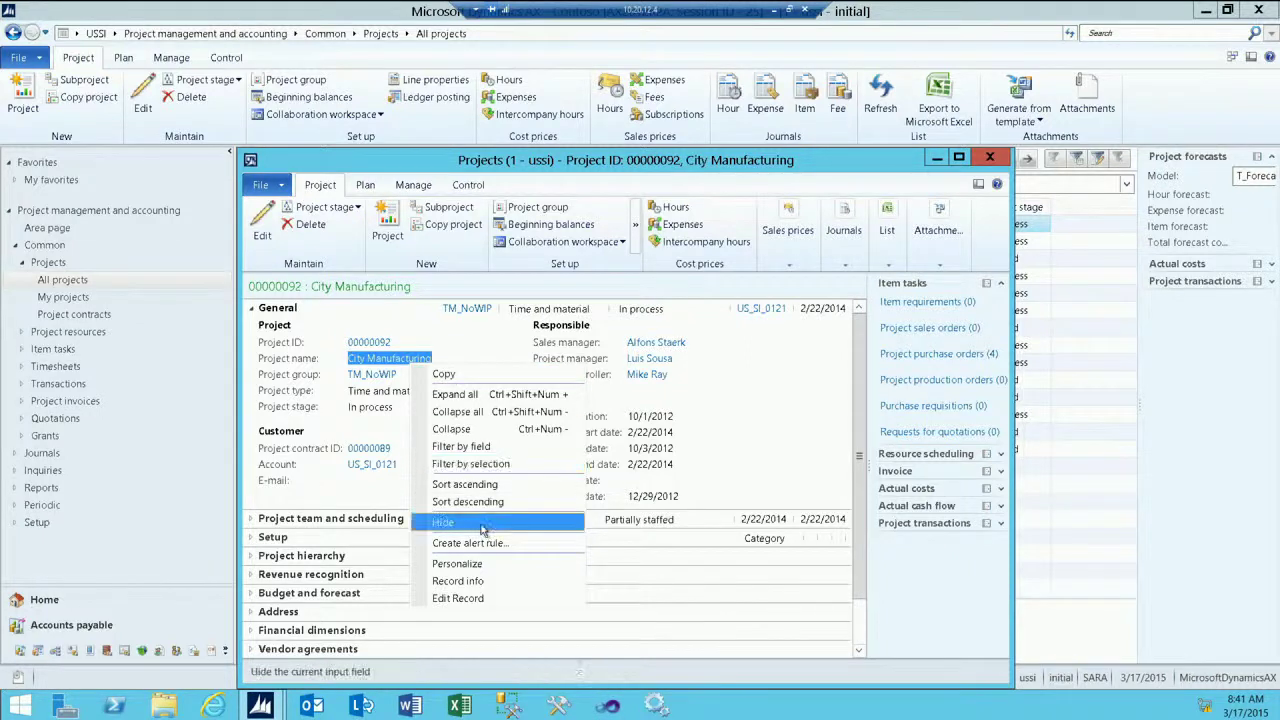
pyautogui.click(480, 564)
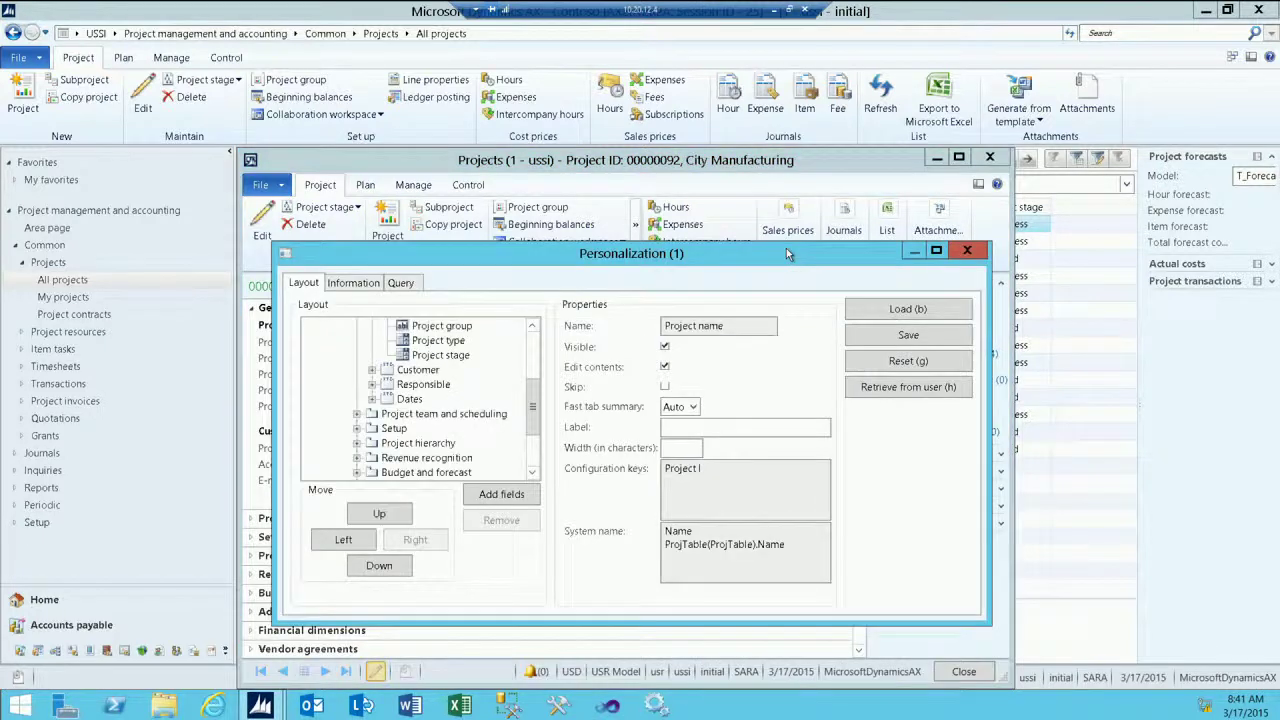
# Step: Retrieve and load the other user's Staffing View layout
pyautogui.click(907, 387)
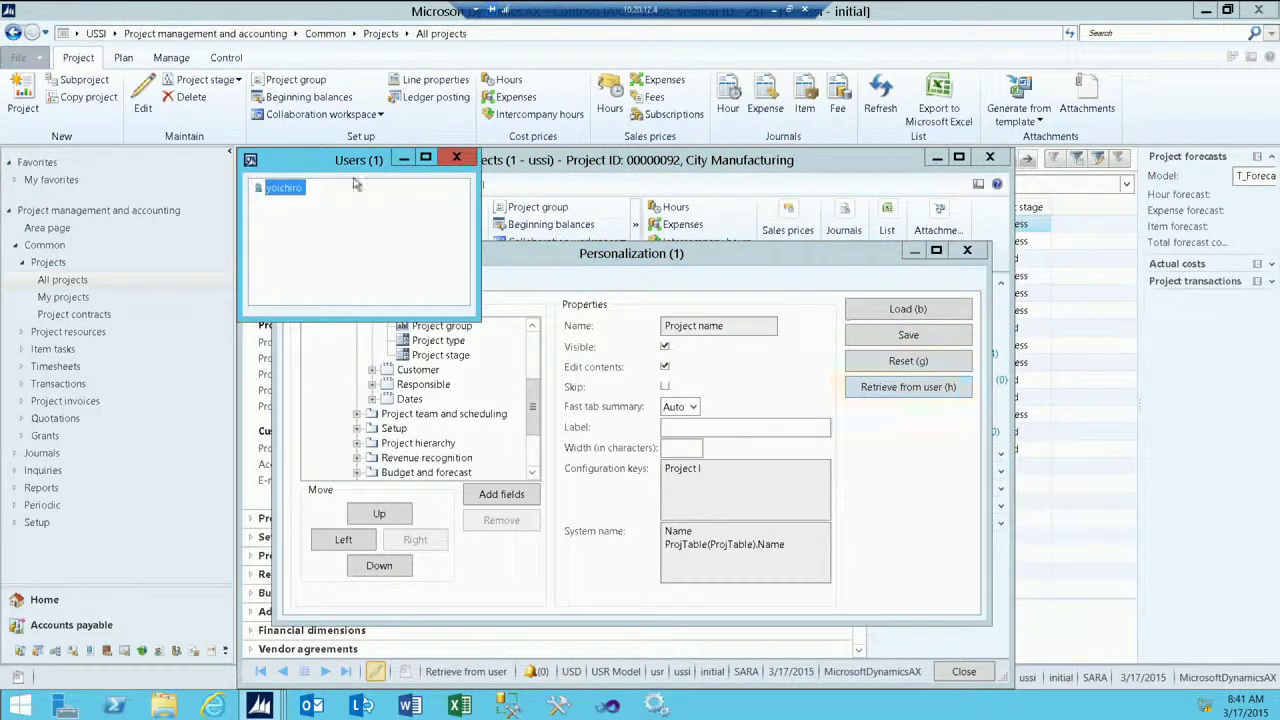
pyautogui.doubleClick(262, 190)
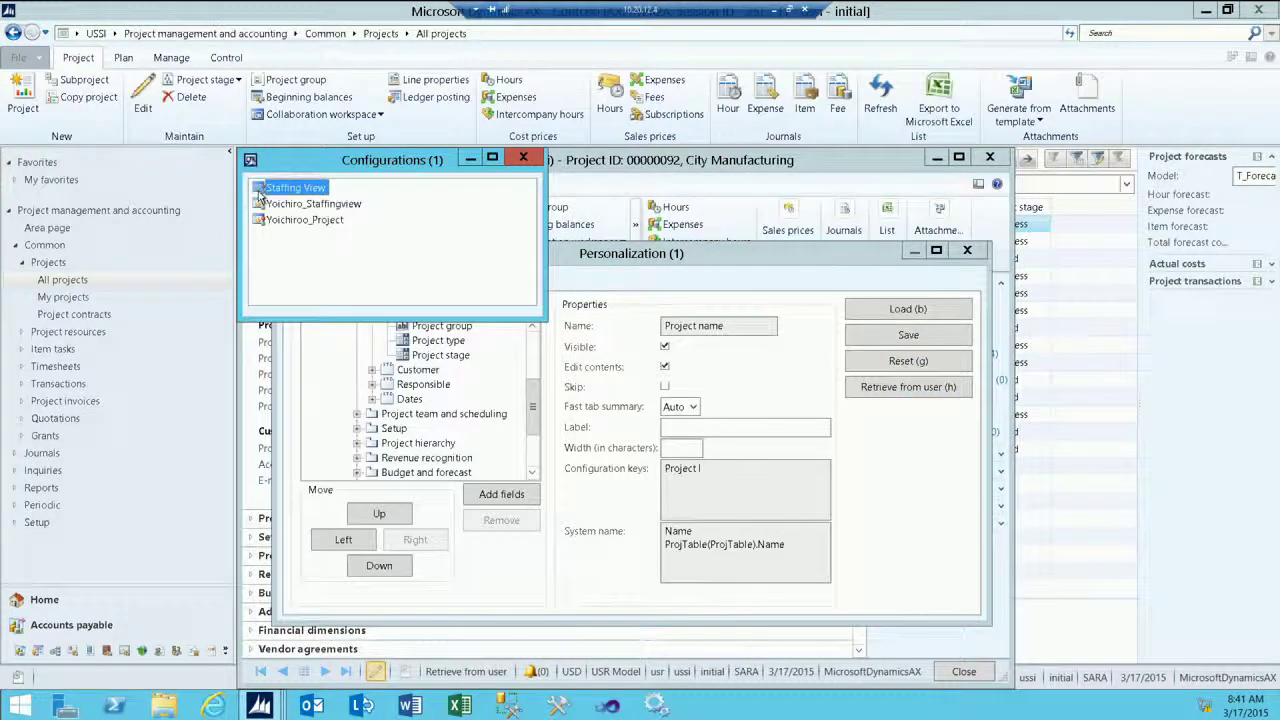
pyautogui.doubleClick(262, 190)
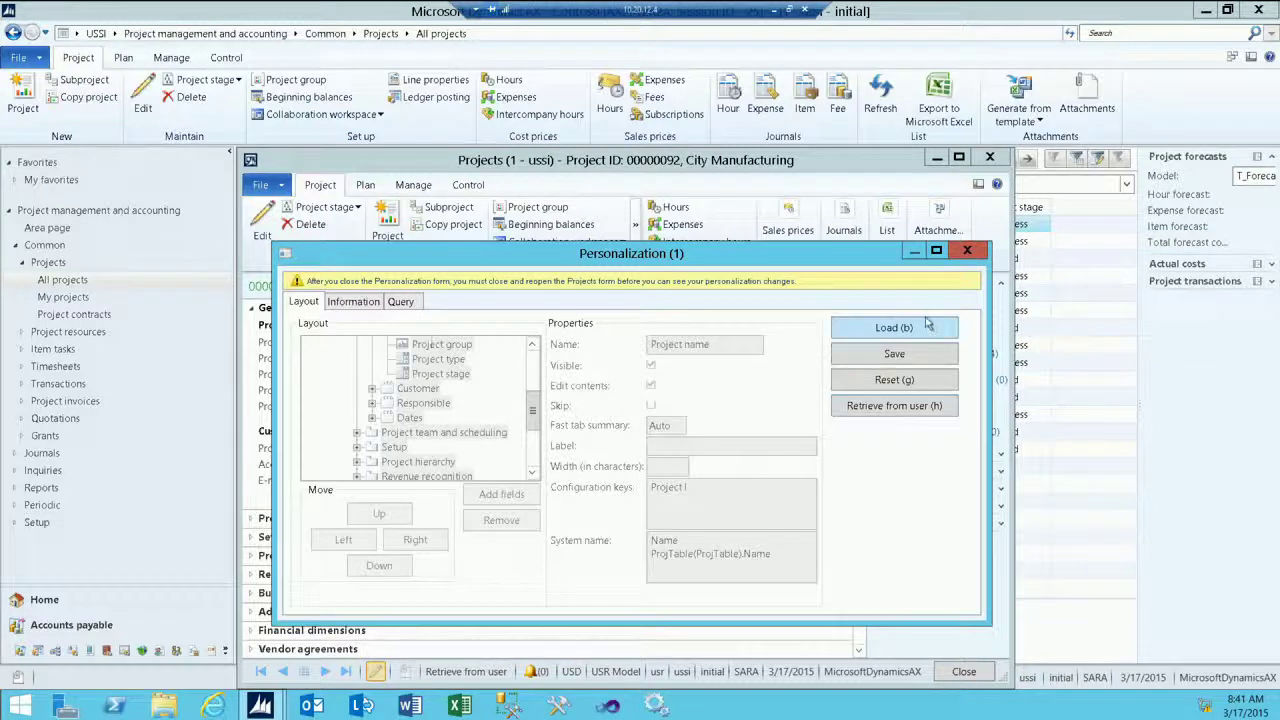
# Step: Close and reopen the City Manufacturing project form, then disconnect the Remote Desktop session
pyautogui.click(967, 250)
pyautogui.click(990, 158)
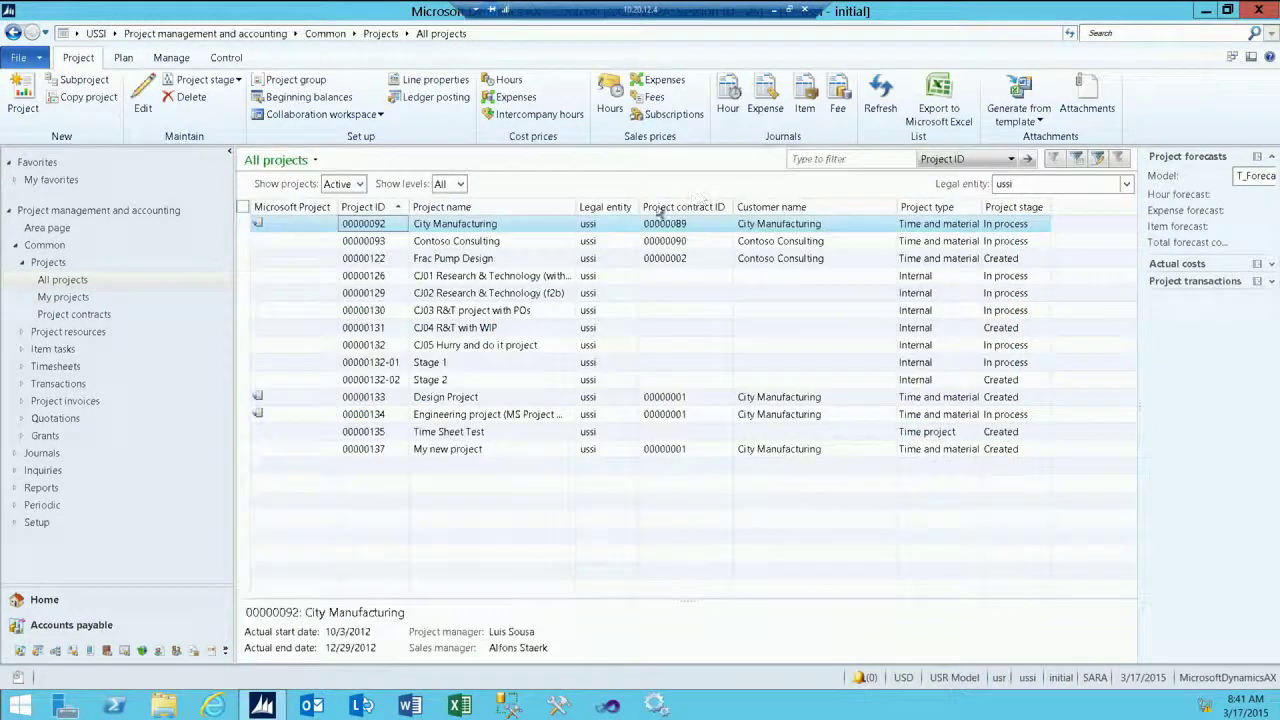
pyautogui.click(519, 225)
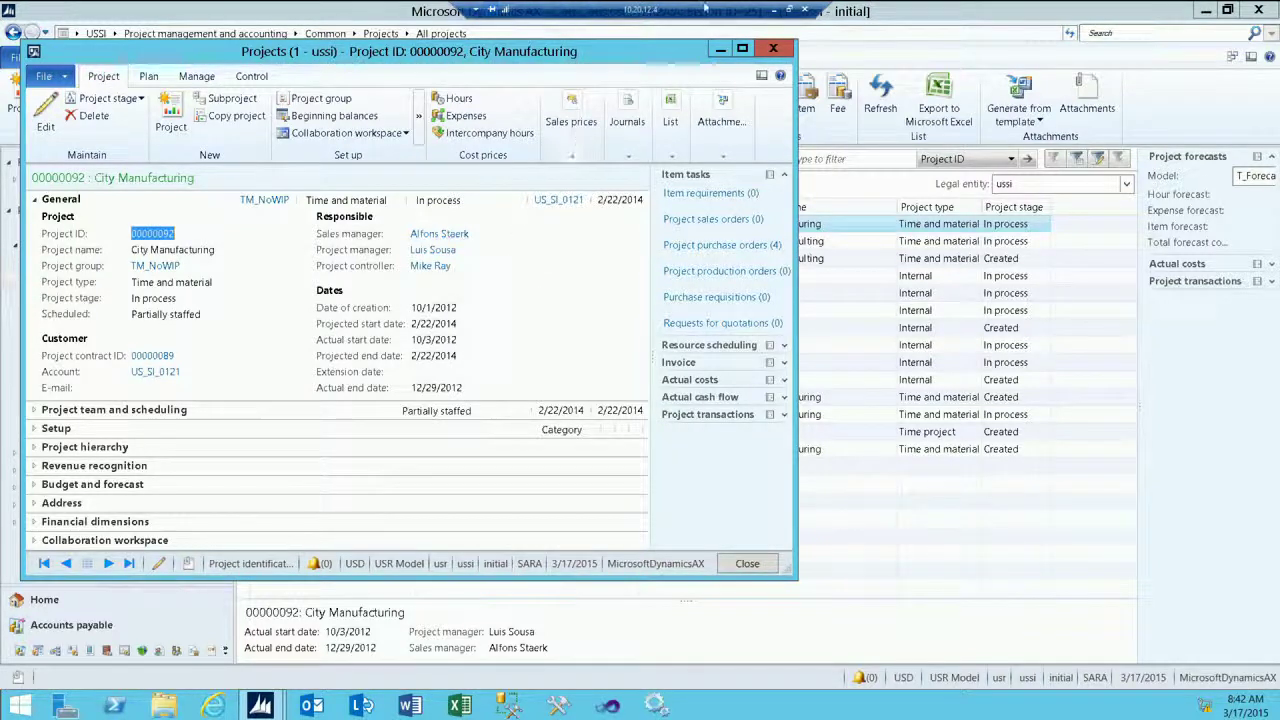
pyautogui.click(805, 10)
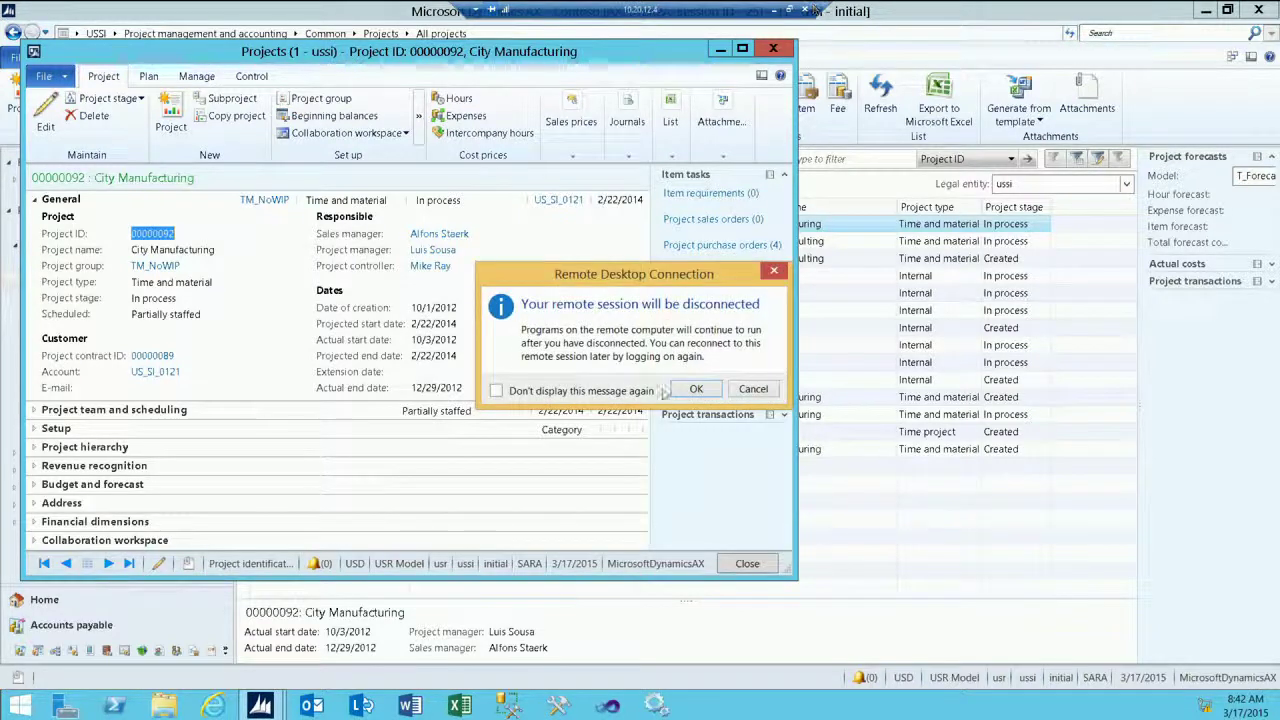
pyautogui.click(693, 390)
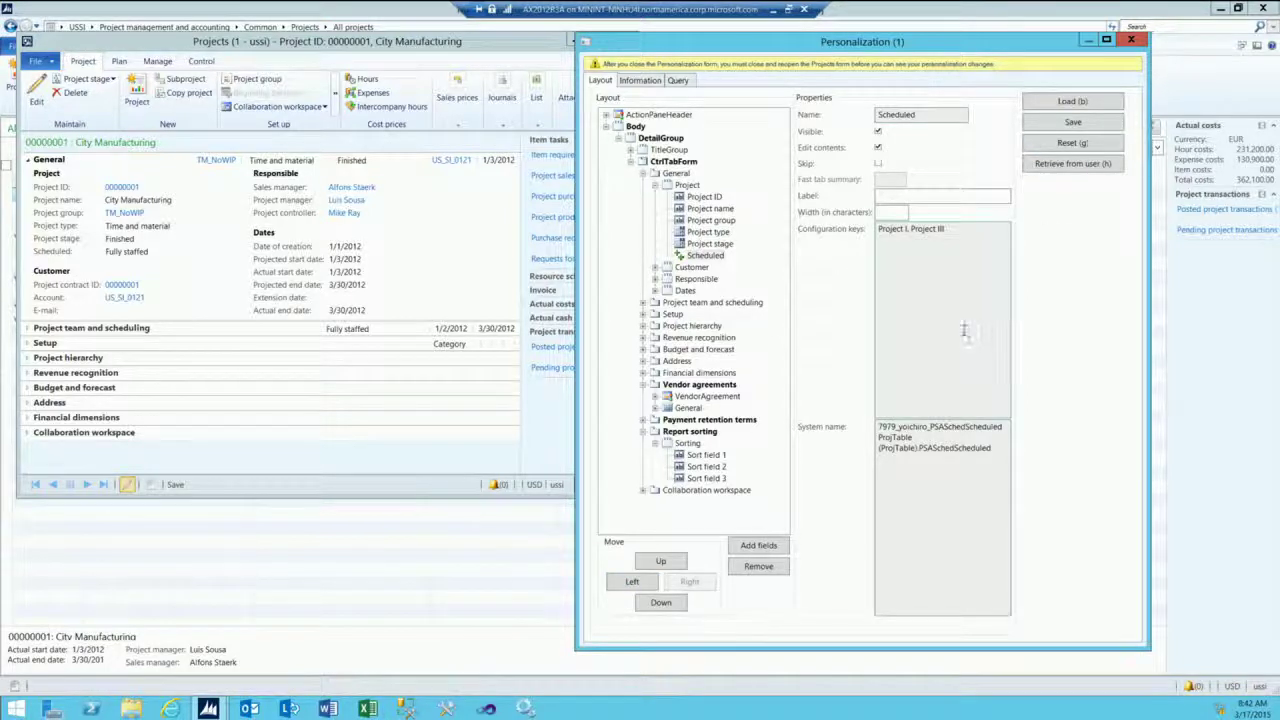
pyautogui.click(704, 467)
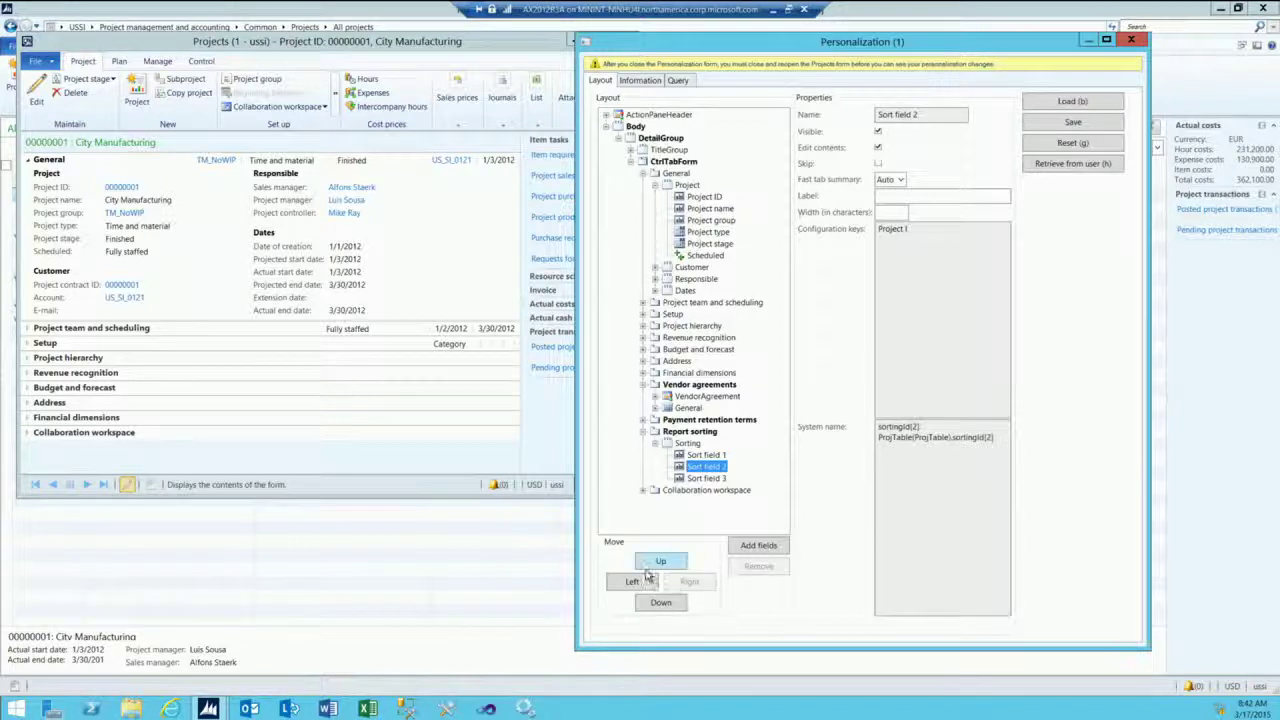
pyautogui.click(640, 80)
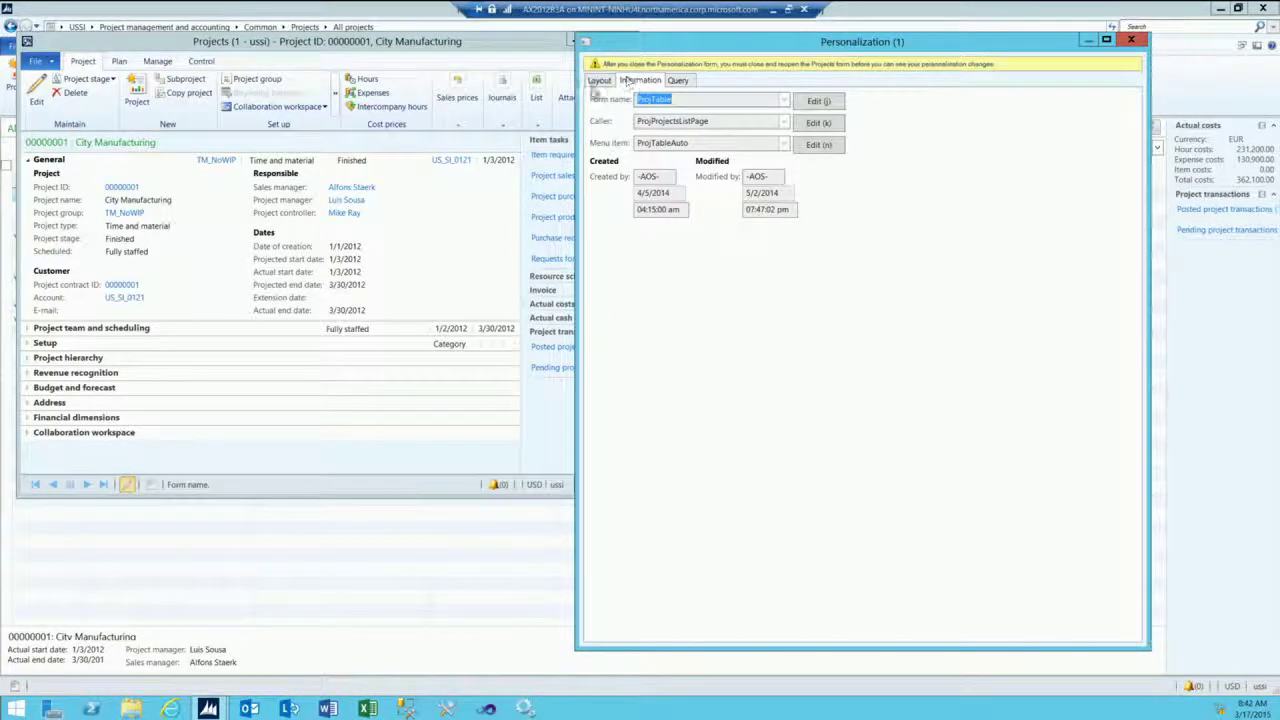
pyautogui.click(602, 82)
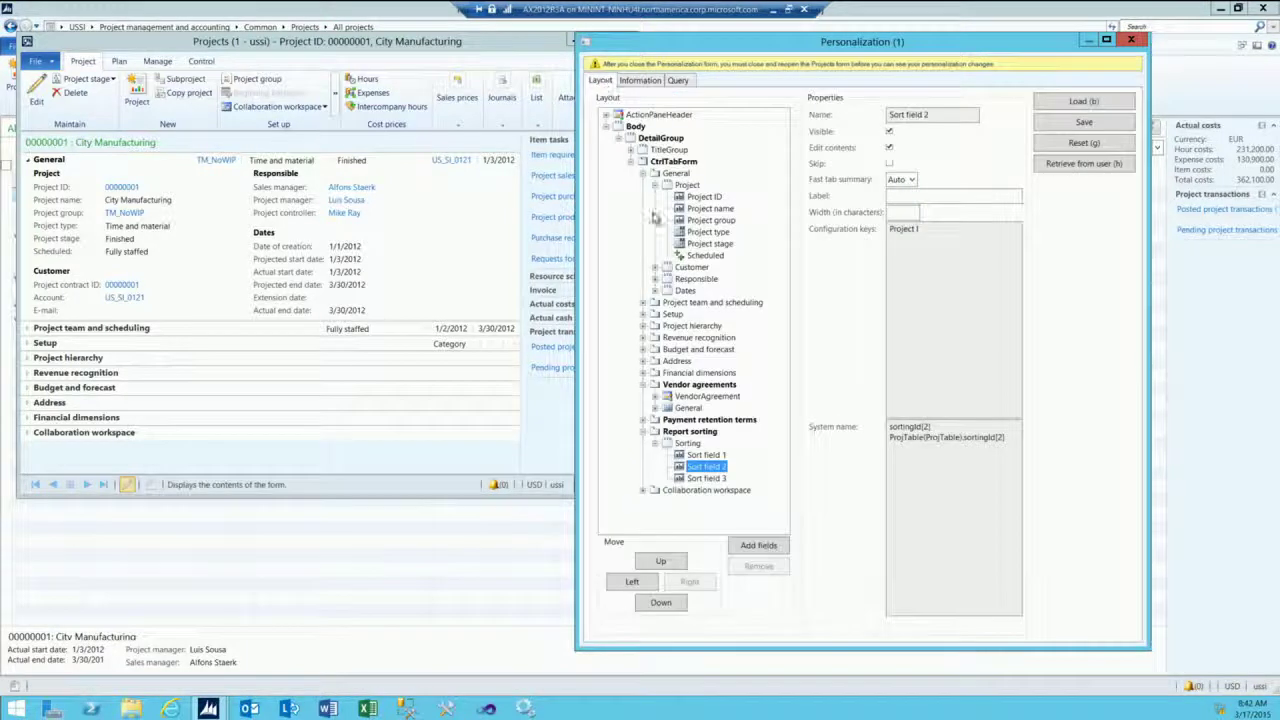
pyautogui.click(711, 198)
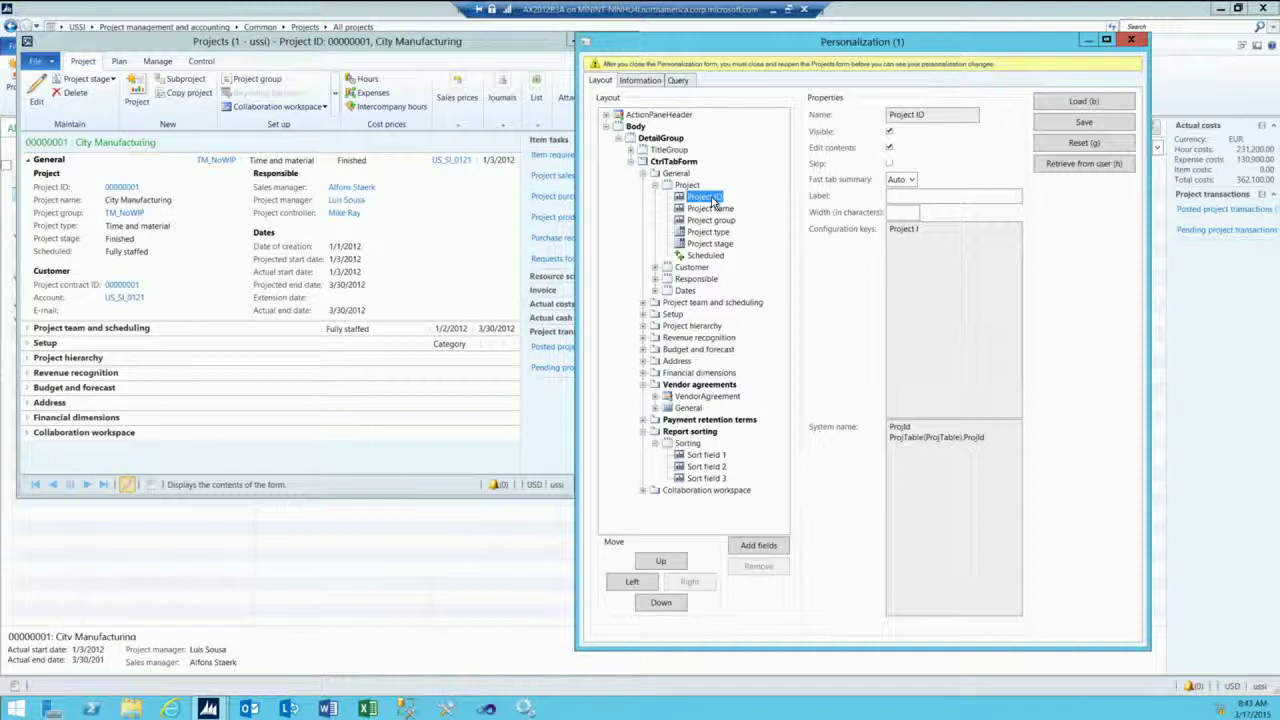
# Step: Check the Project ID system name and form details, then close Personalization and the City Manufacturing form
pyautogui.moveTo(902, 428); pyautogui.dragTo(994, 449)
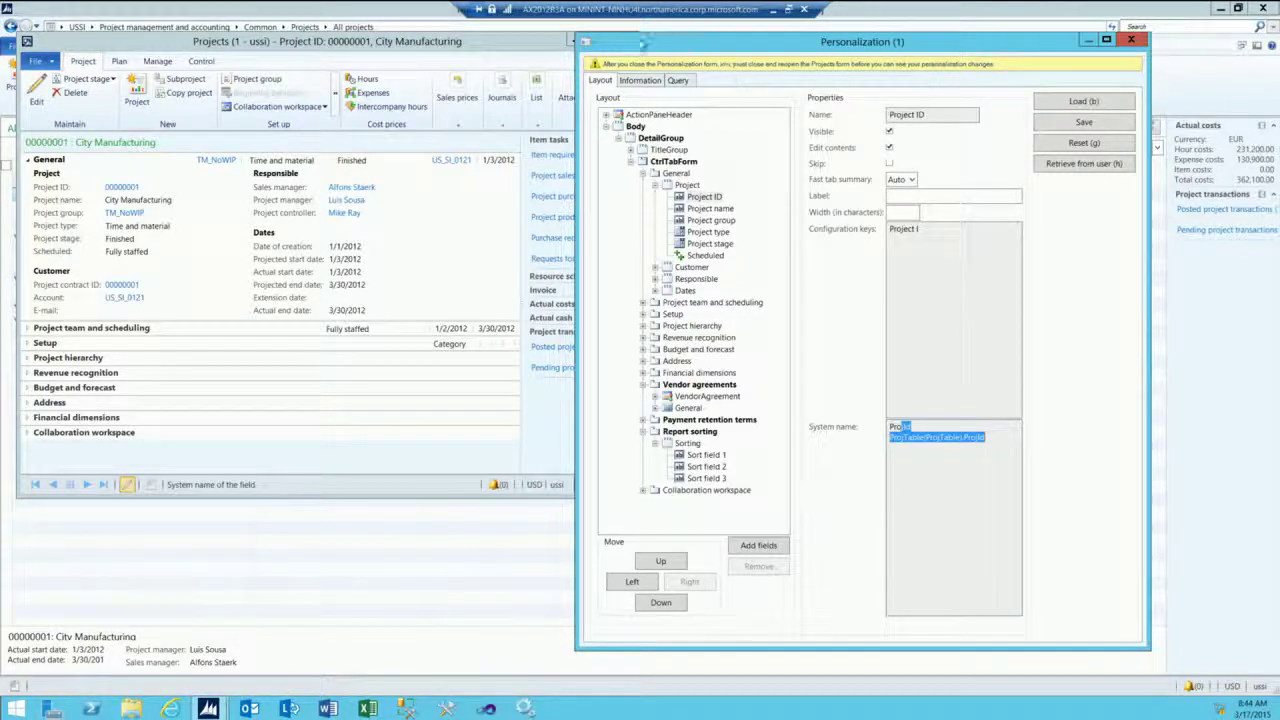
pyautogui.click(641, 81)
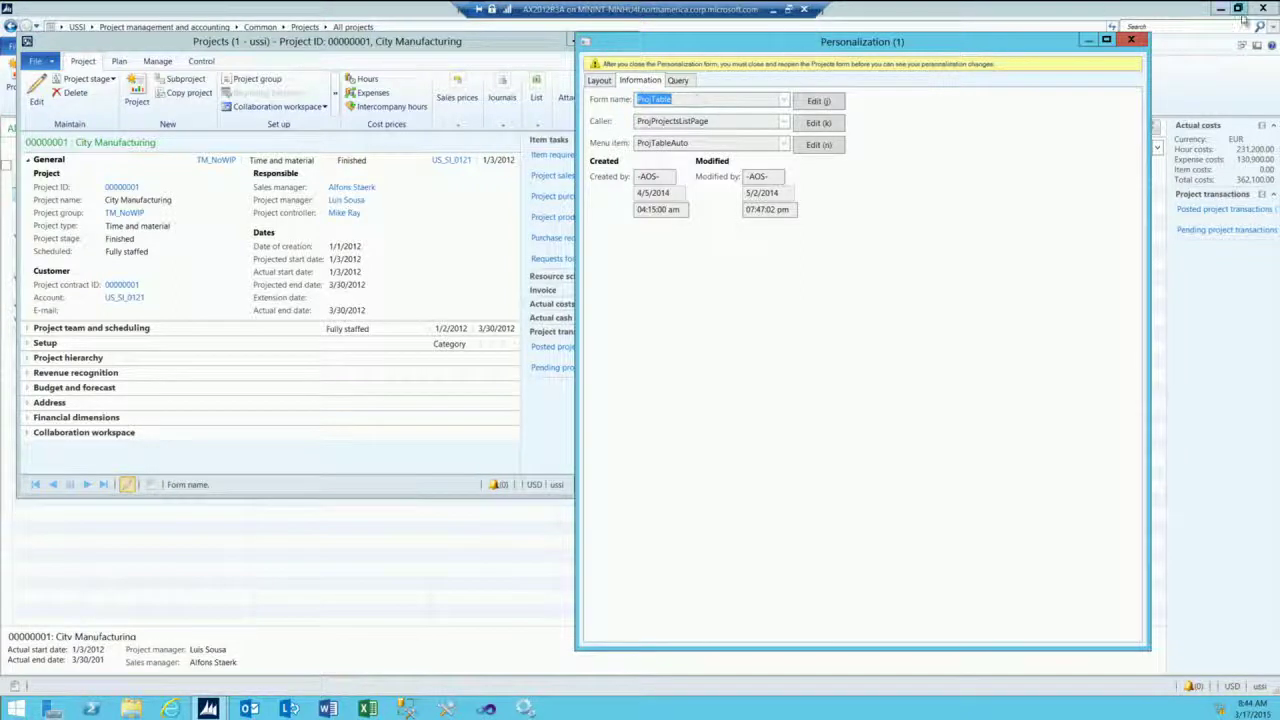
pyautogui.click(1131, 41)
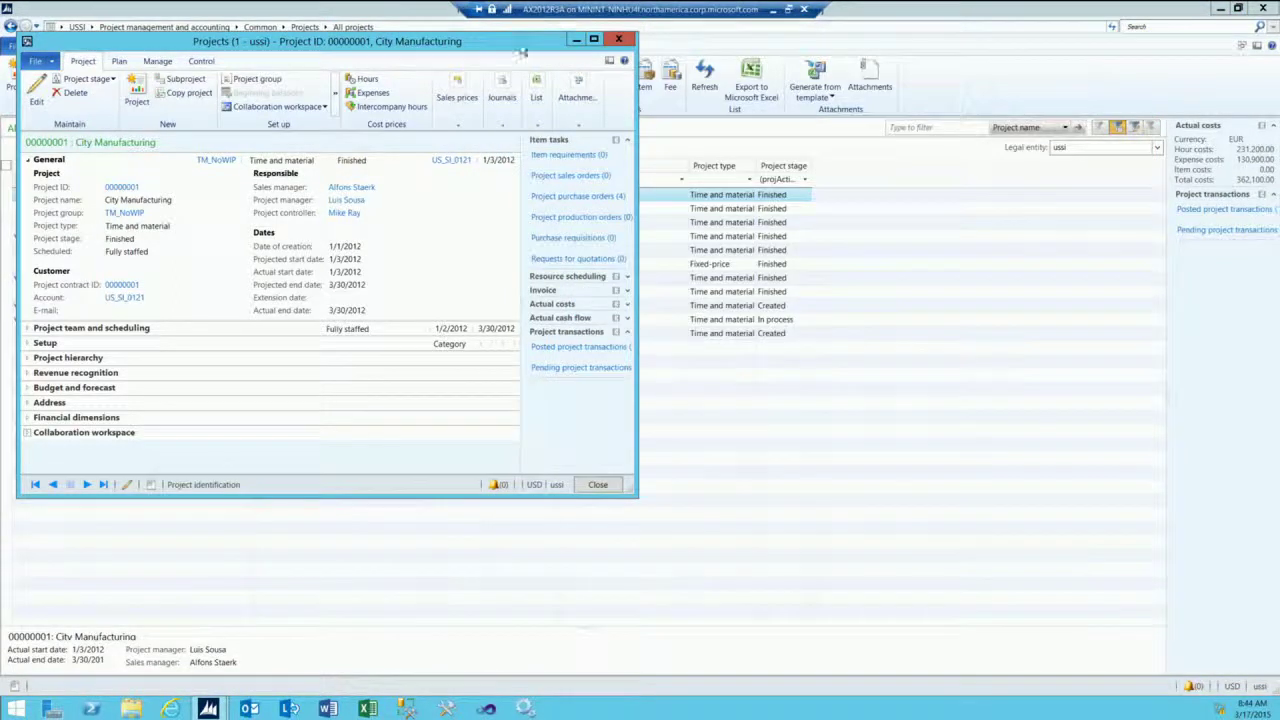
pyautogui.moveTo(499, 43); pyautogui.dragTo(819, 138)
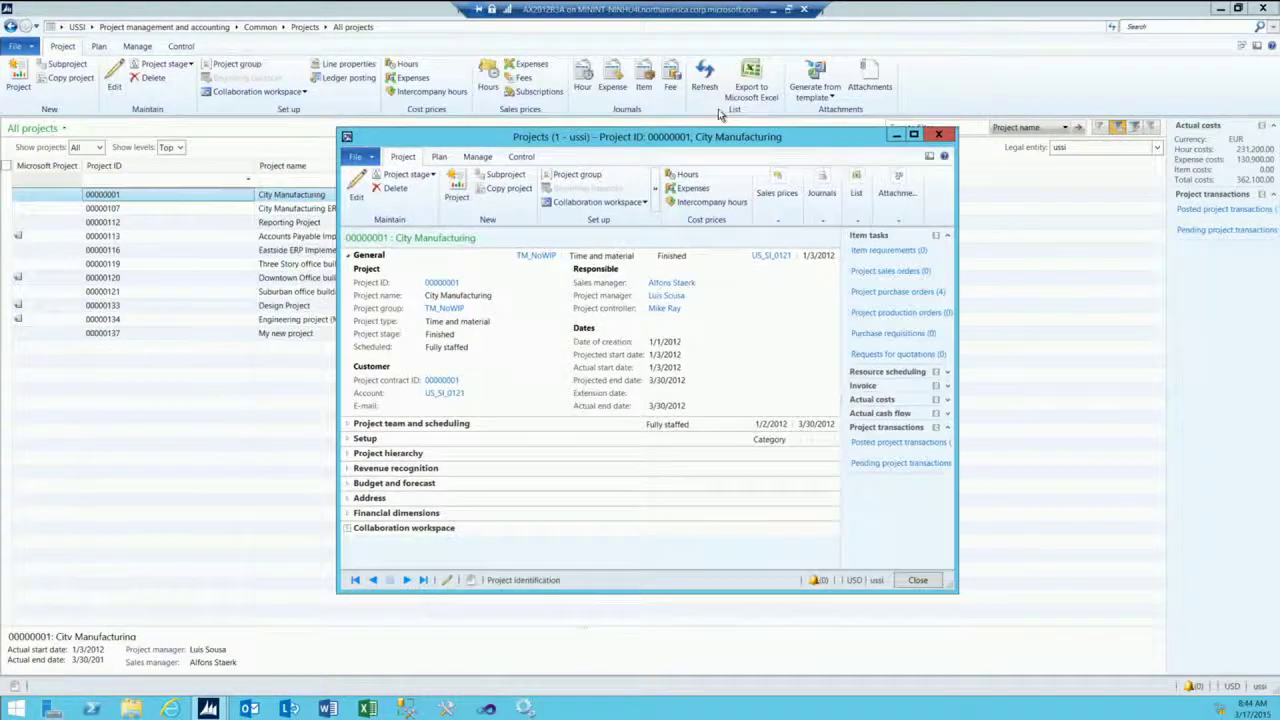
pyautogui.click(938, 134)
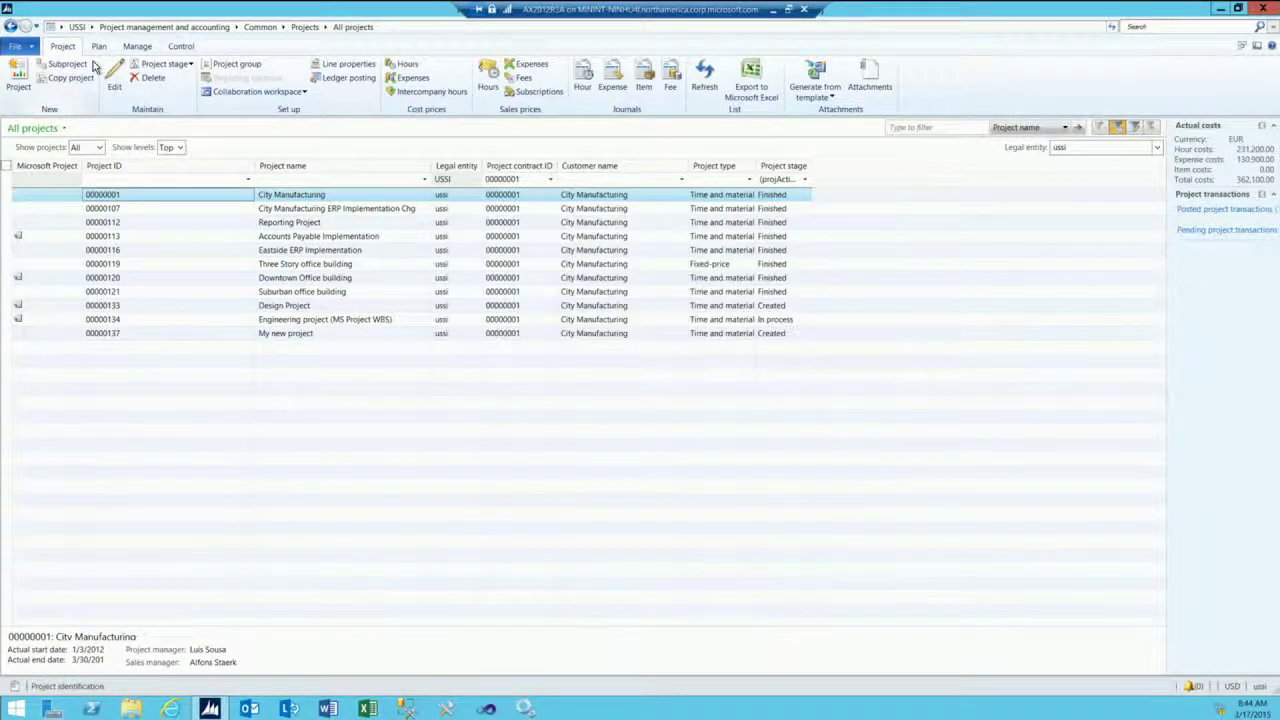
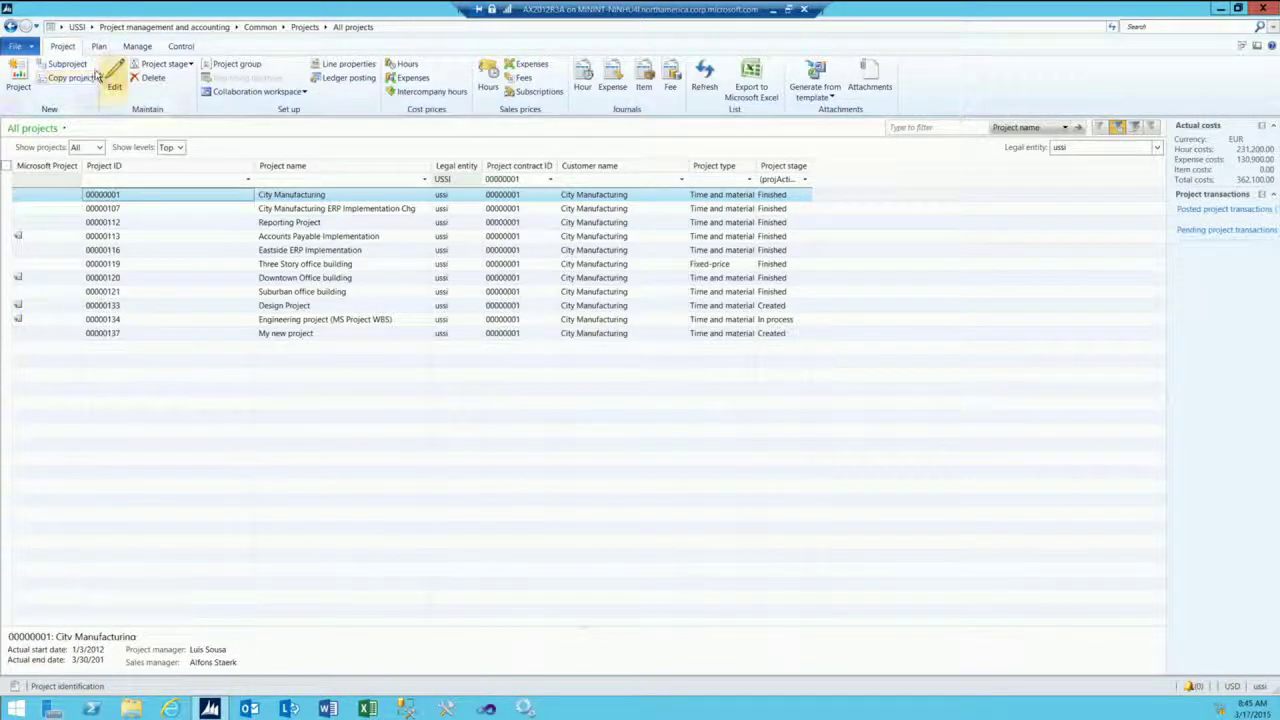
# Step: Go to the Project management and accounting area and open the Hour journals list
pyautogui.click(91, 27)
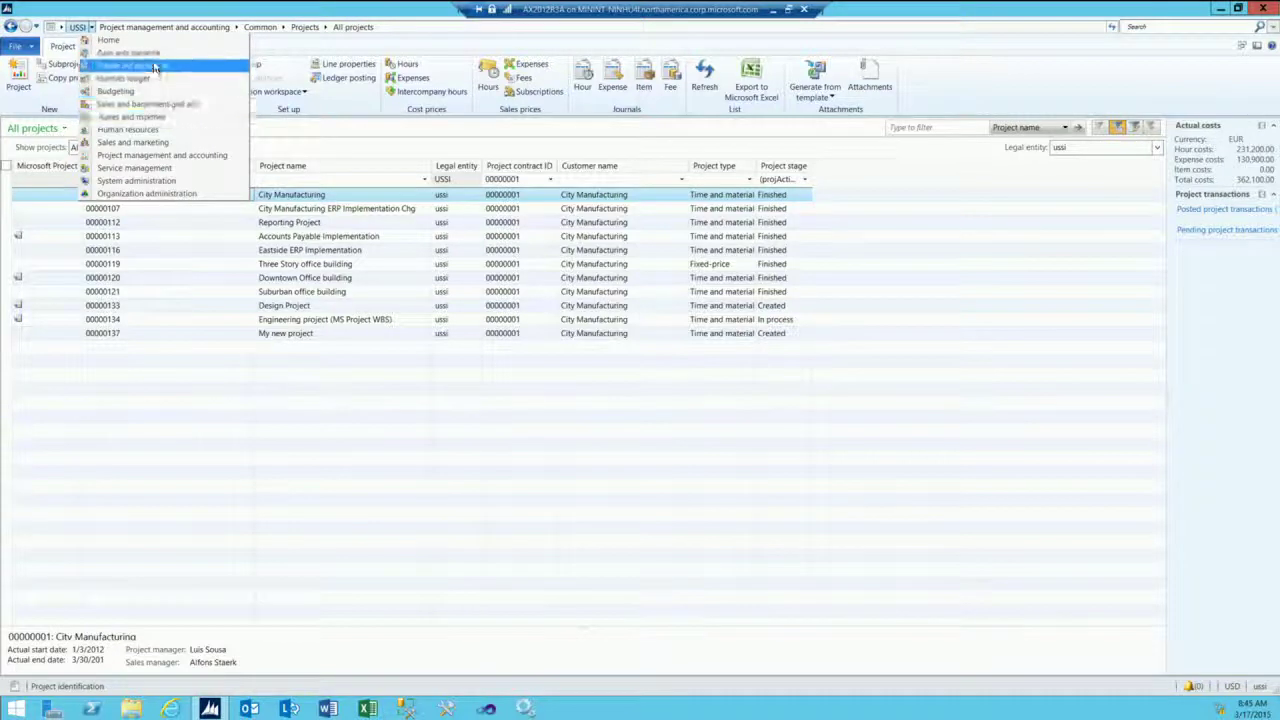
pyautogui.click(185, 155)
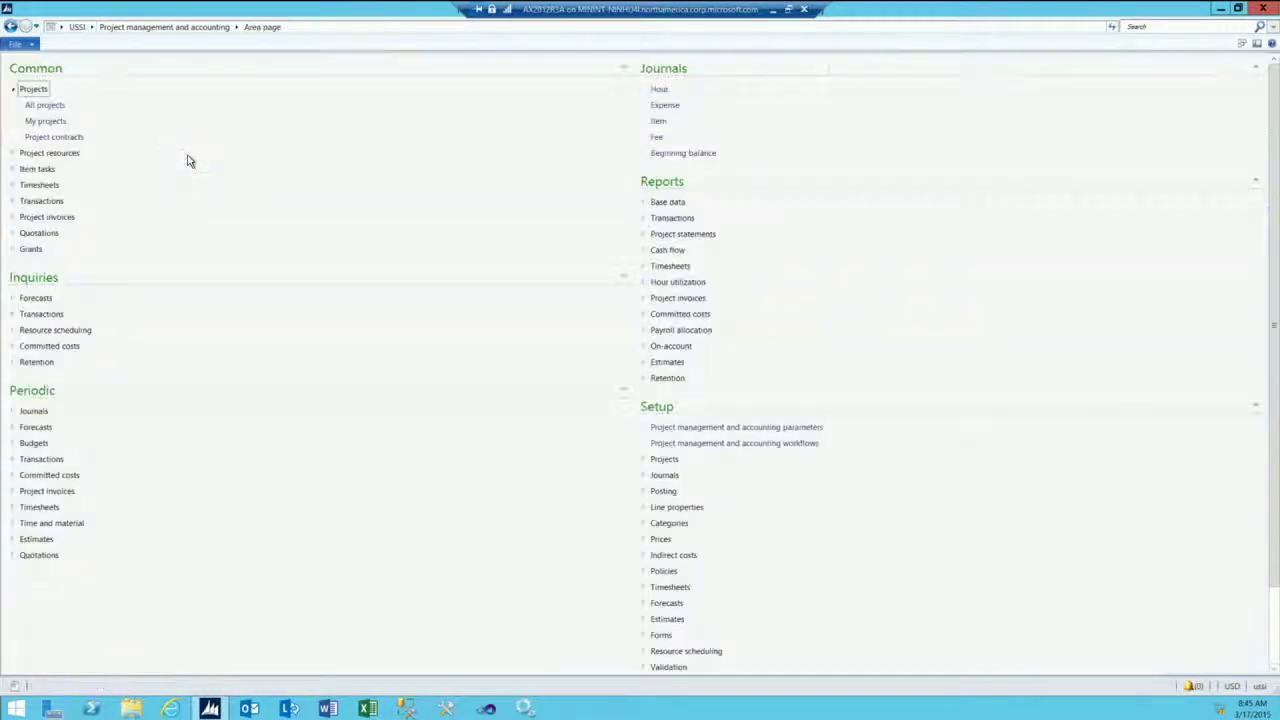
pyautogui.click(60, 105)
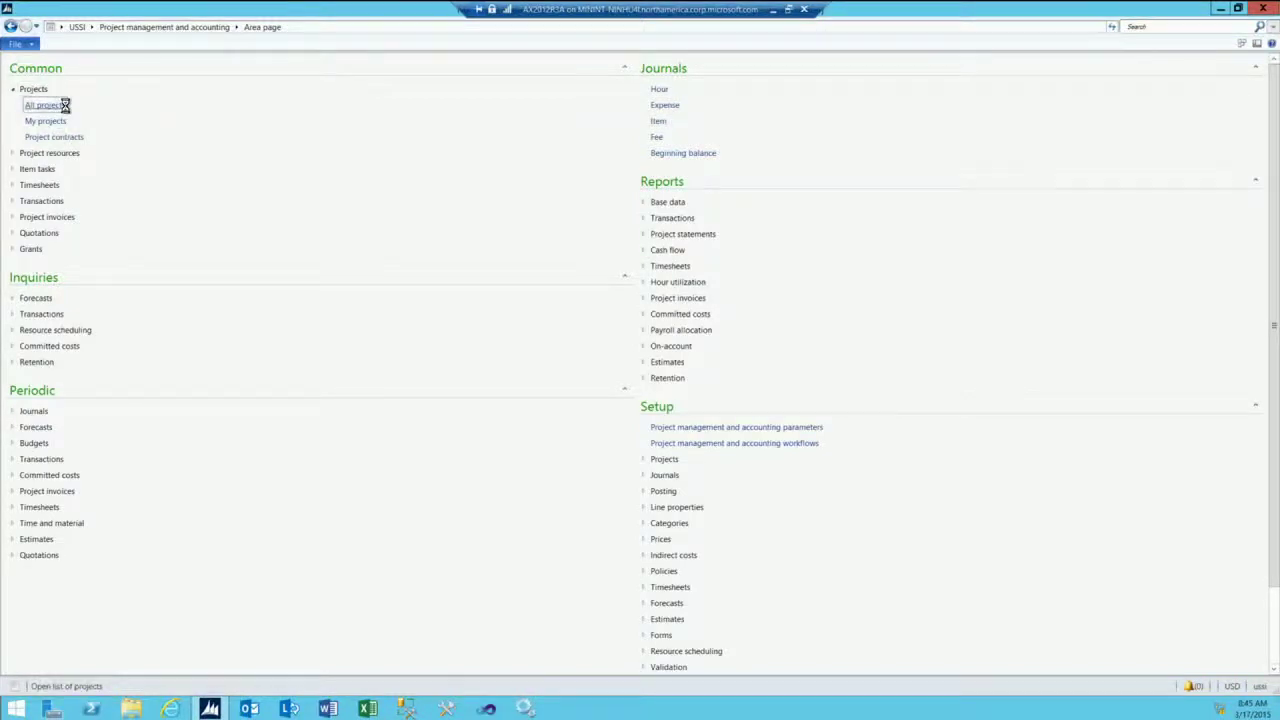
pyautogui.click(12, 27)
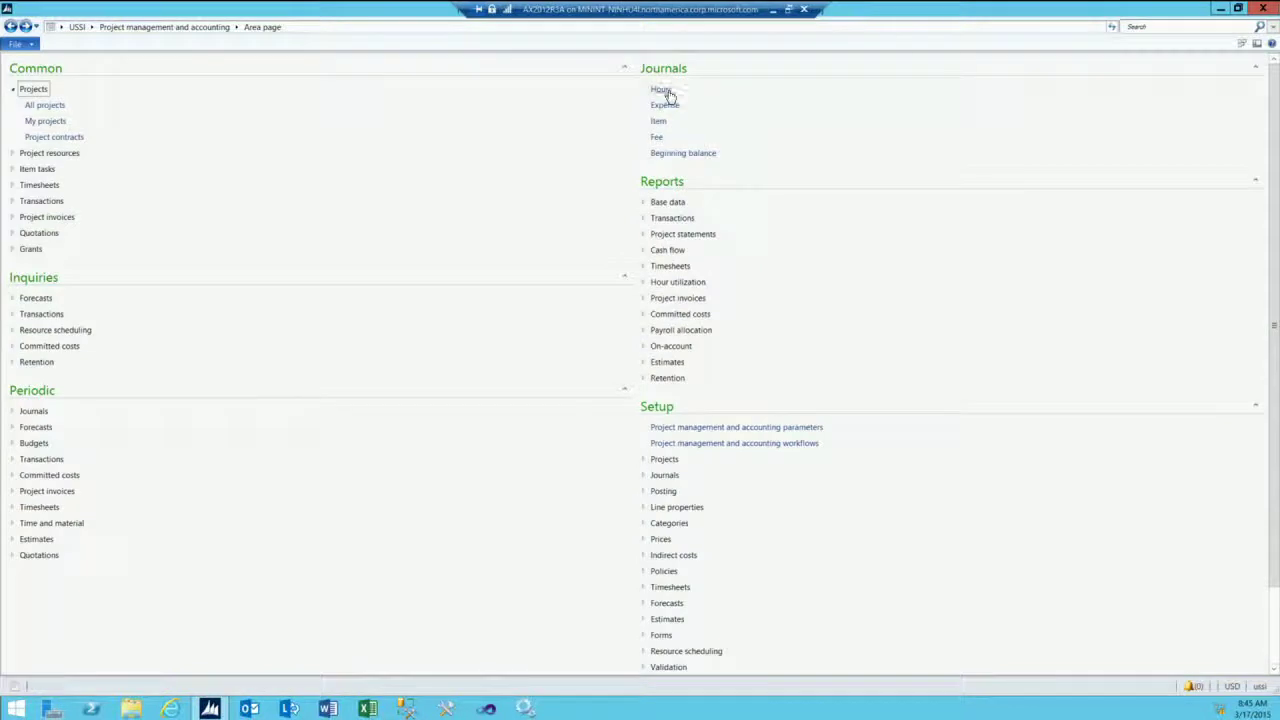
pyautogui.click(665, 92)
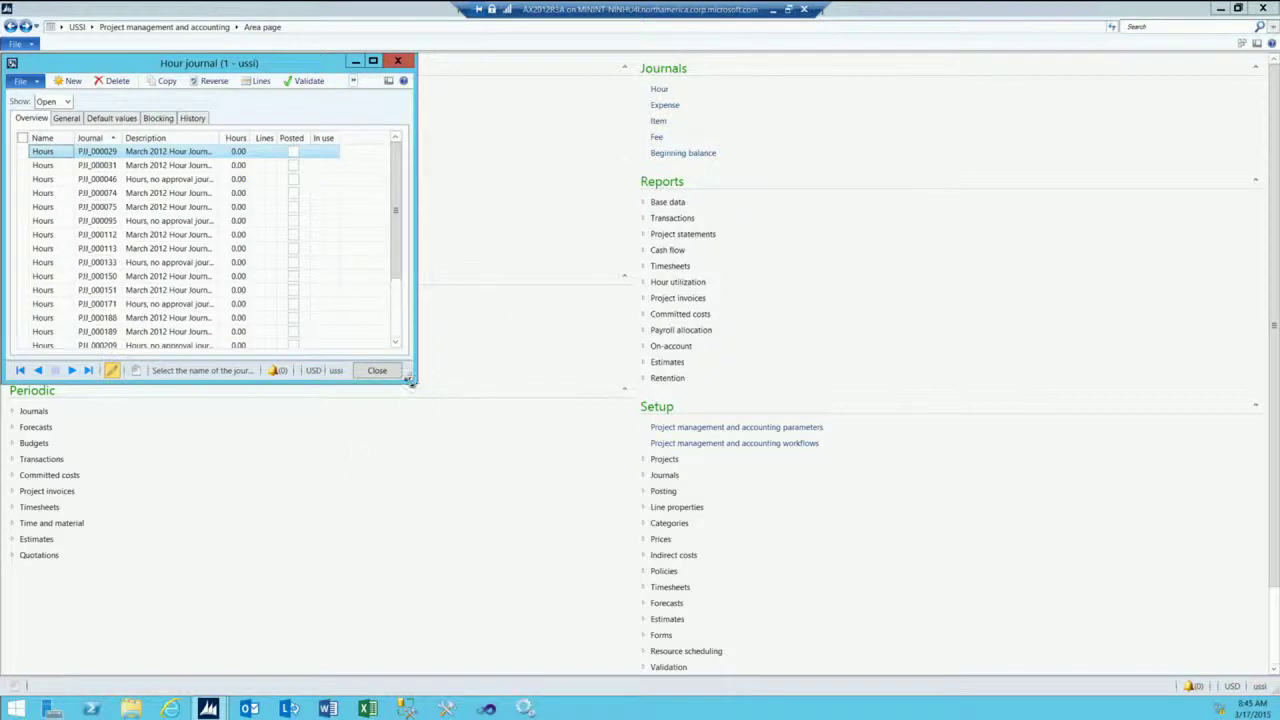
# Step: Enlarge the Hour journal list and show PJJ_000029's lines in a window beside it
pyautogui.moveTo(409, 378); pyautogui.dragTo(374, 452)
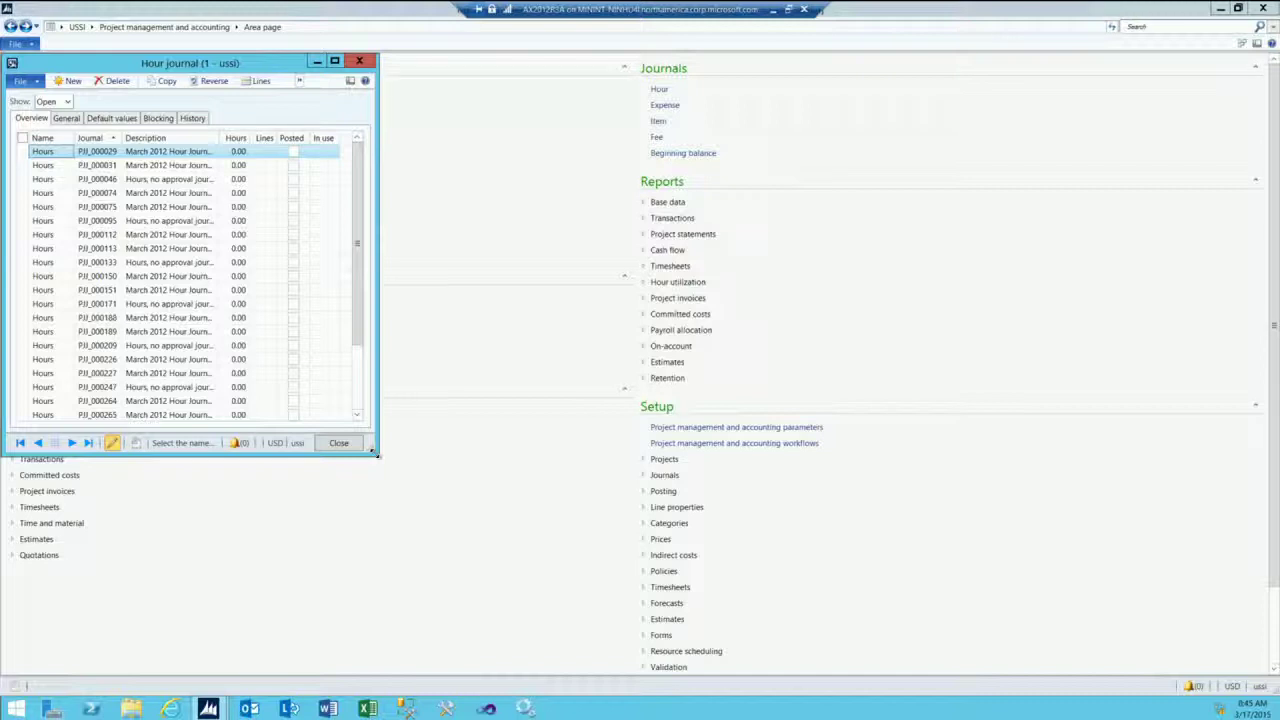
pyautogui.click(257, 82)
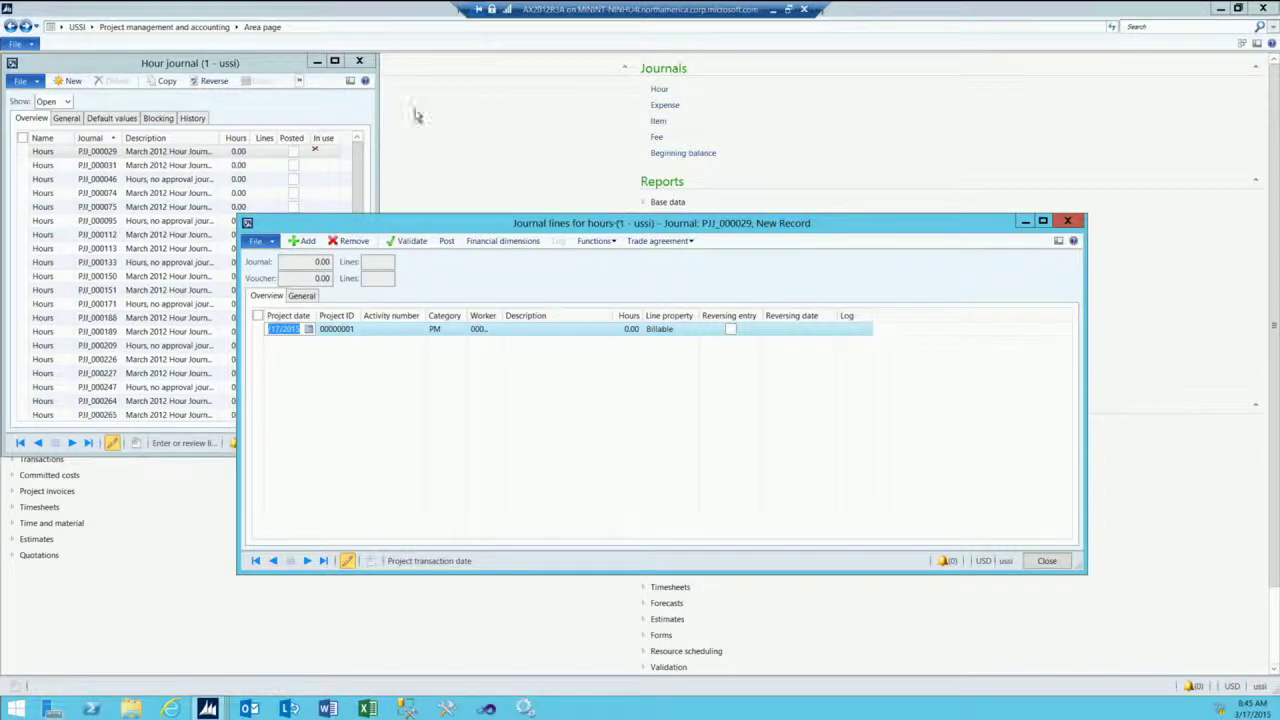
pyautogui.moveTo(630, 220); pyautogui.dragTo(775, 97)
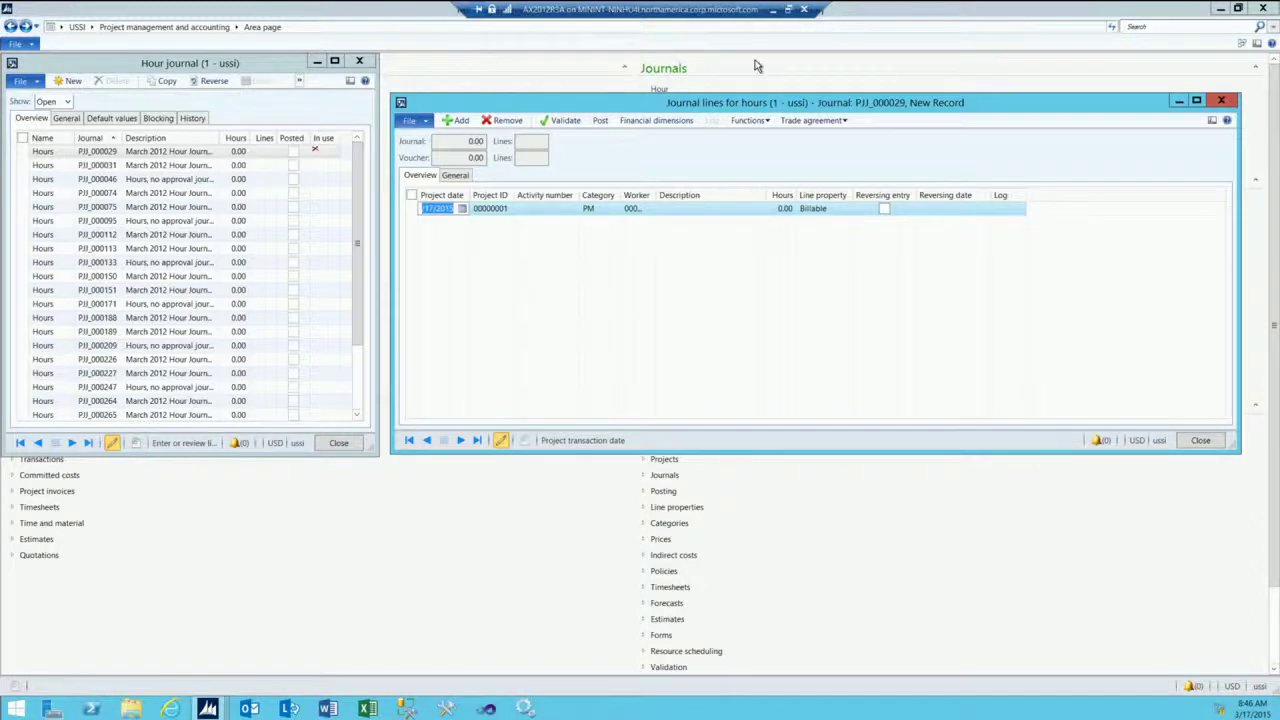
# Step: Browse the lines of journals PJJ_000031, 000046, 000074, 000075, 000095, 000112, 000113, 000133, 000150 and 000151
pyautogui.click(204, 168)
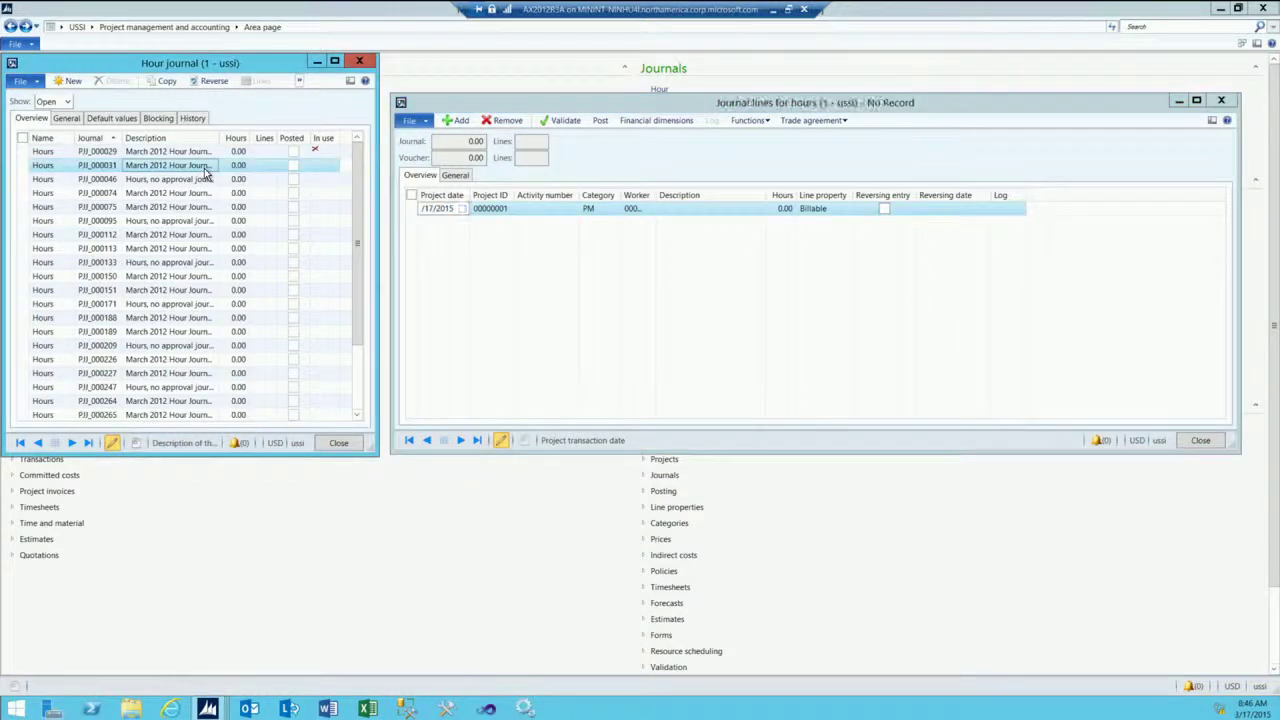
pyautogui.click(195, 180)
pyautogui.click(195, 193)
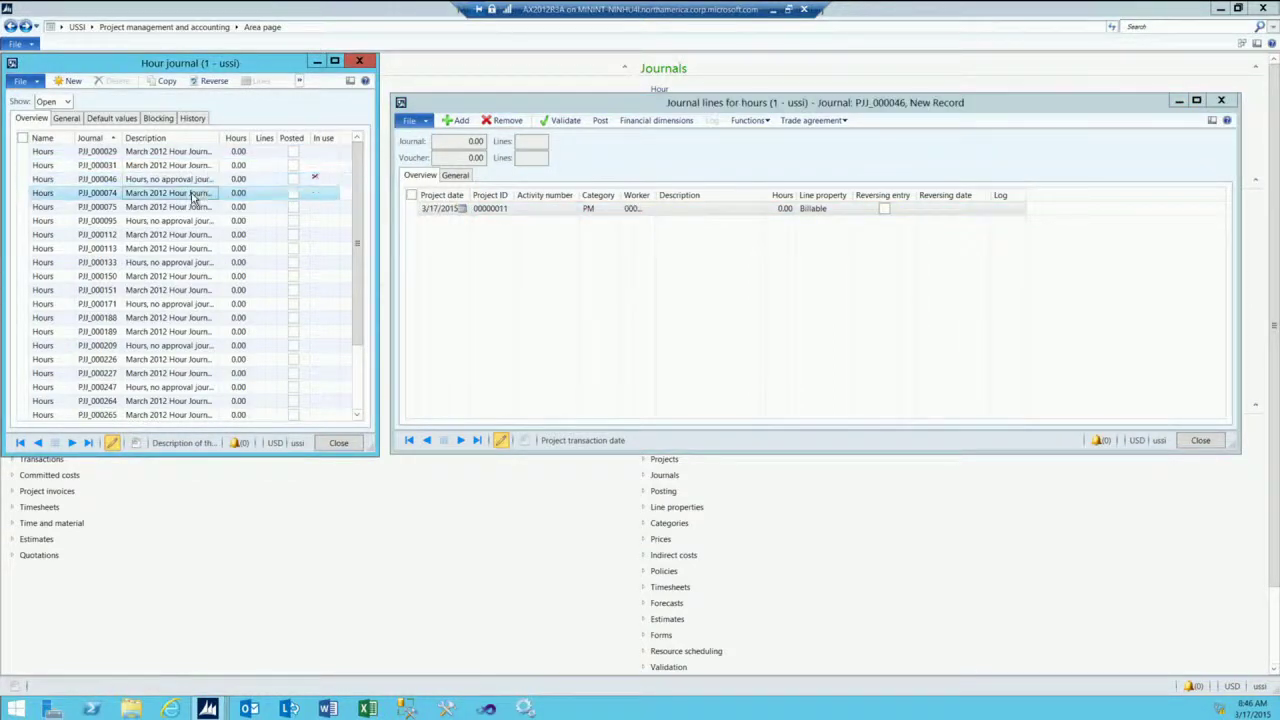
pyautogui.click(190, 207)
pyautogui.click(188, 220)
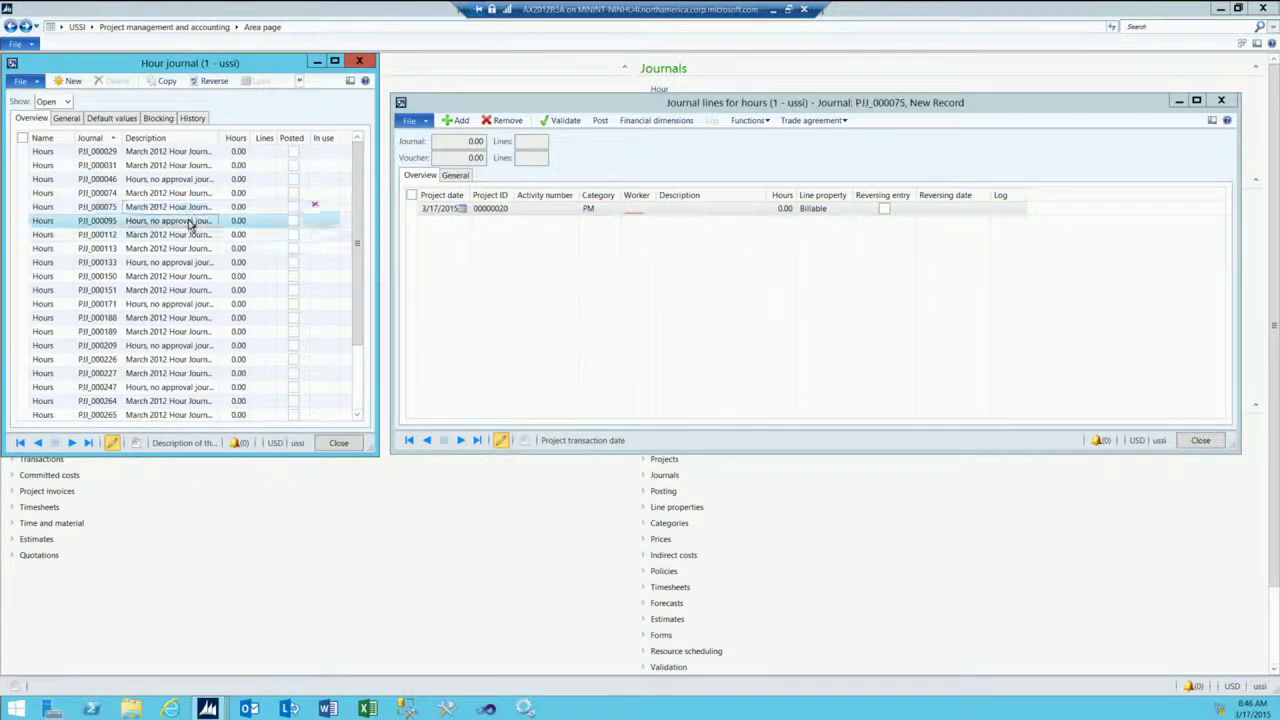
pyautogui.click(188, 236)
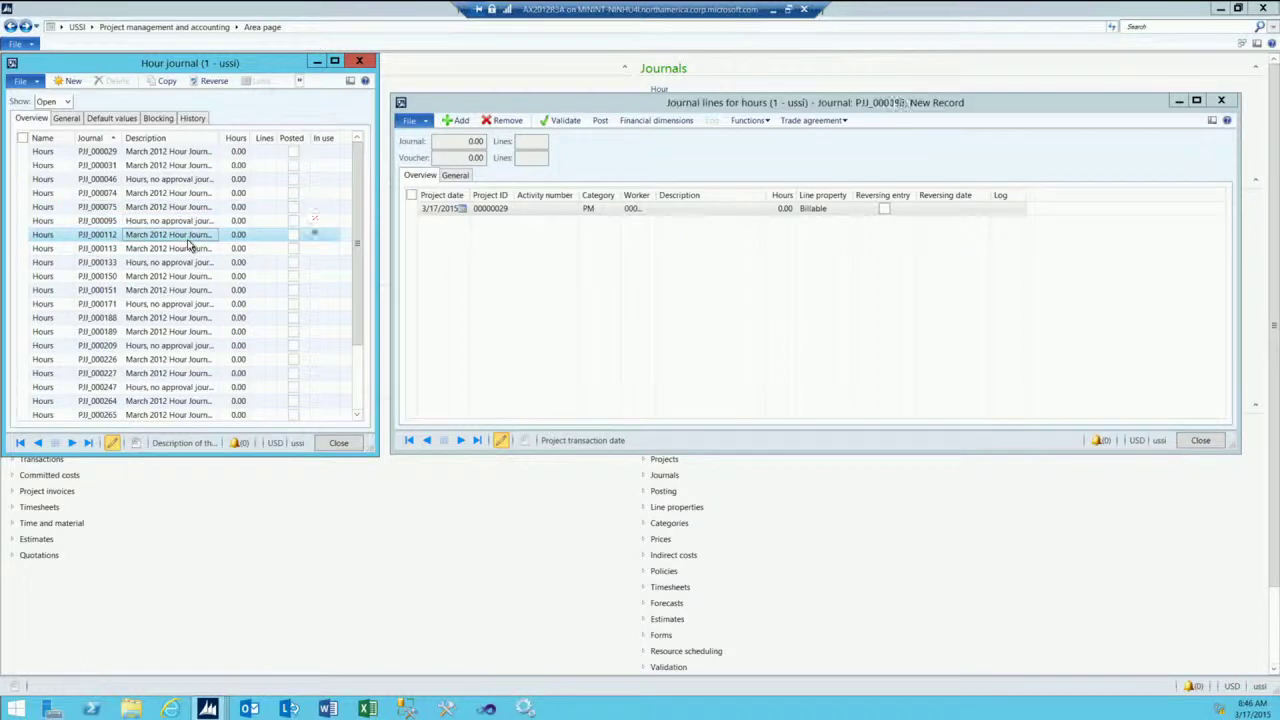
pyautogui.click(193, 249)
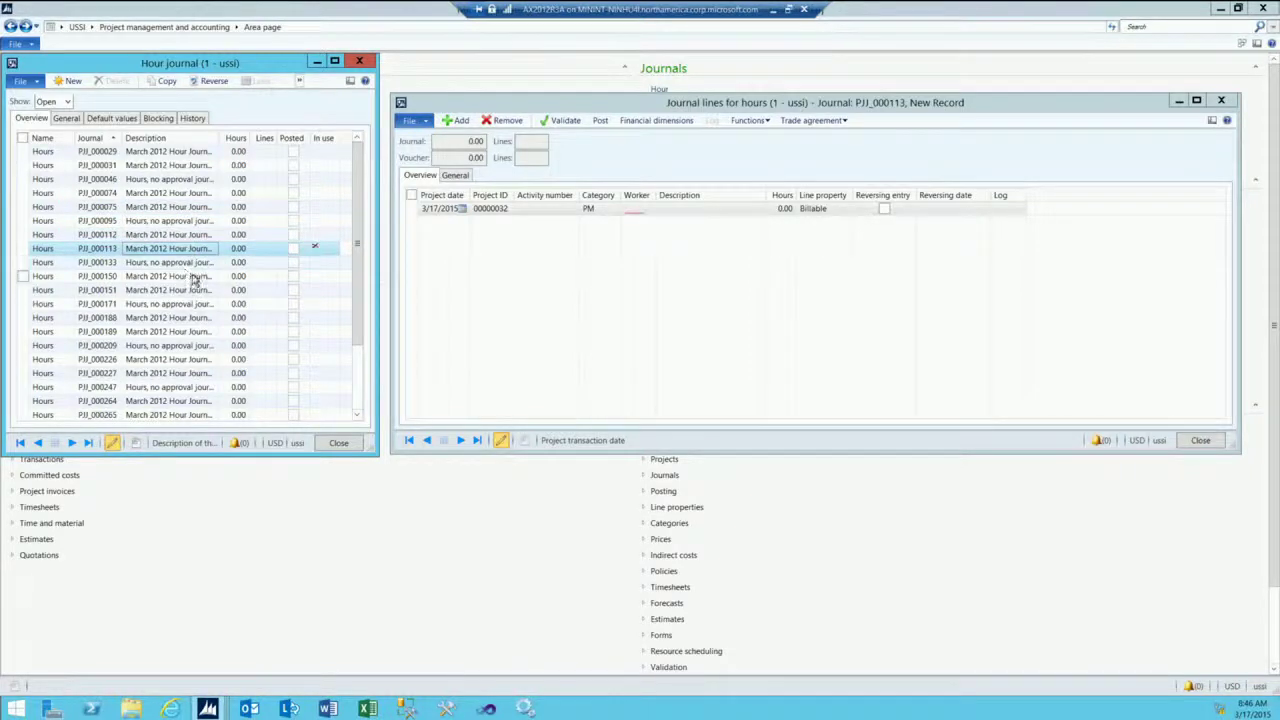
pyautogui.click(195, 263)
pyautogui.click(202, 278)
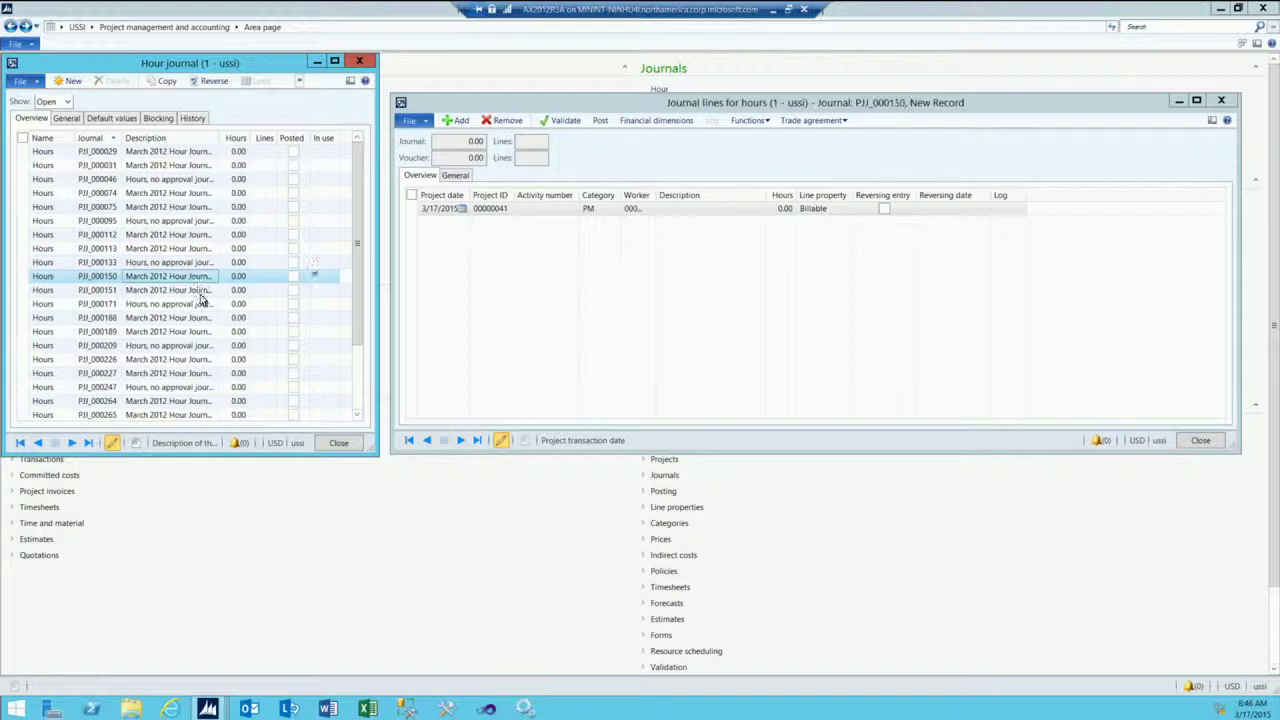
pyautogui.click(203, 290)
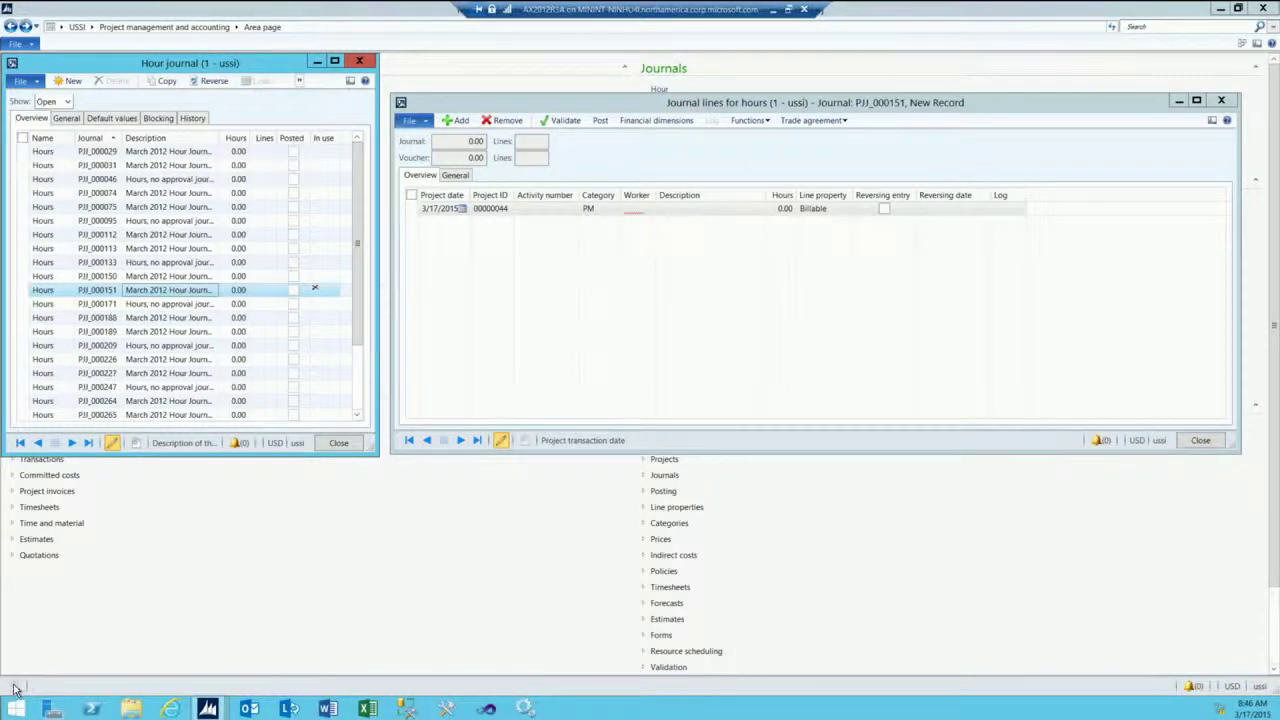
pyautogui.press('Escape')
pyautogui.press('Escape')
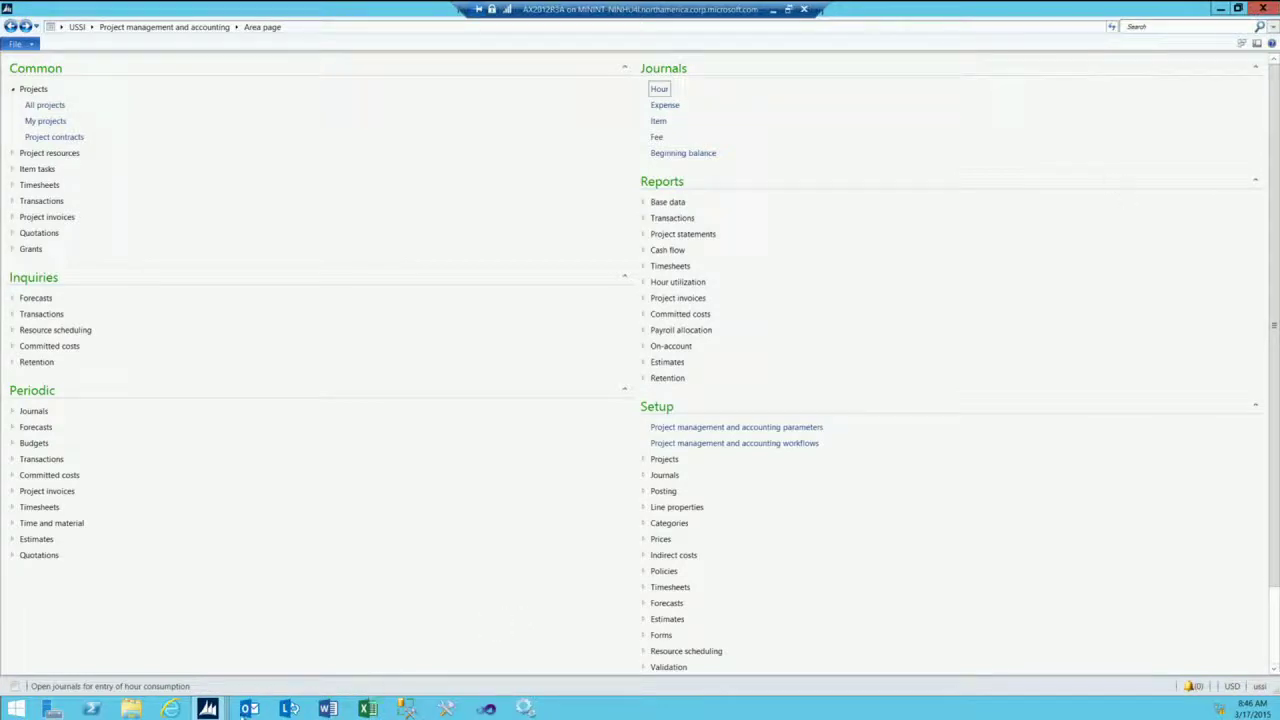
pyautogui.moveTo(208, 710)
pyautogui.click(240, 650)
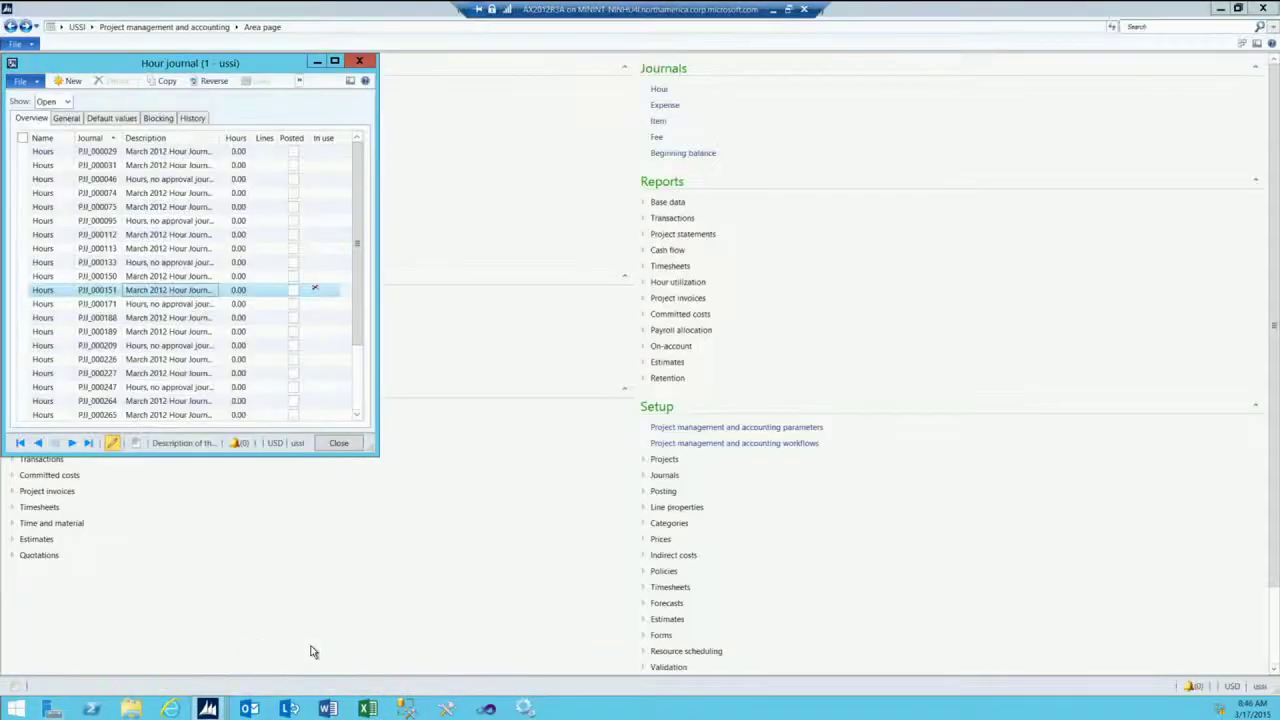
pyautogui.moveTo(208, 710)
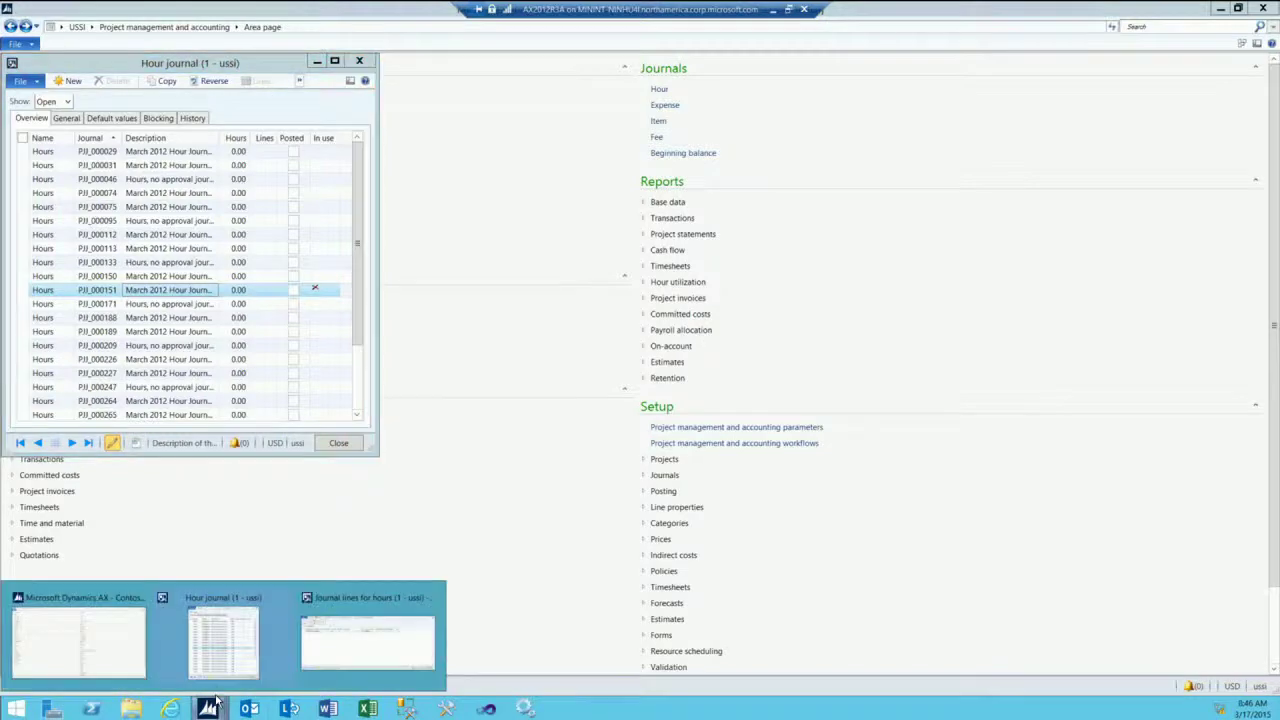
pyautogui.click(340, 645)
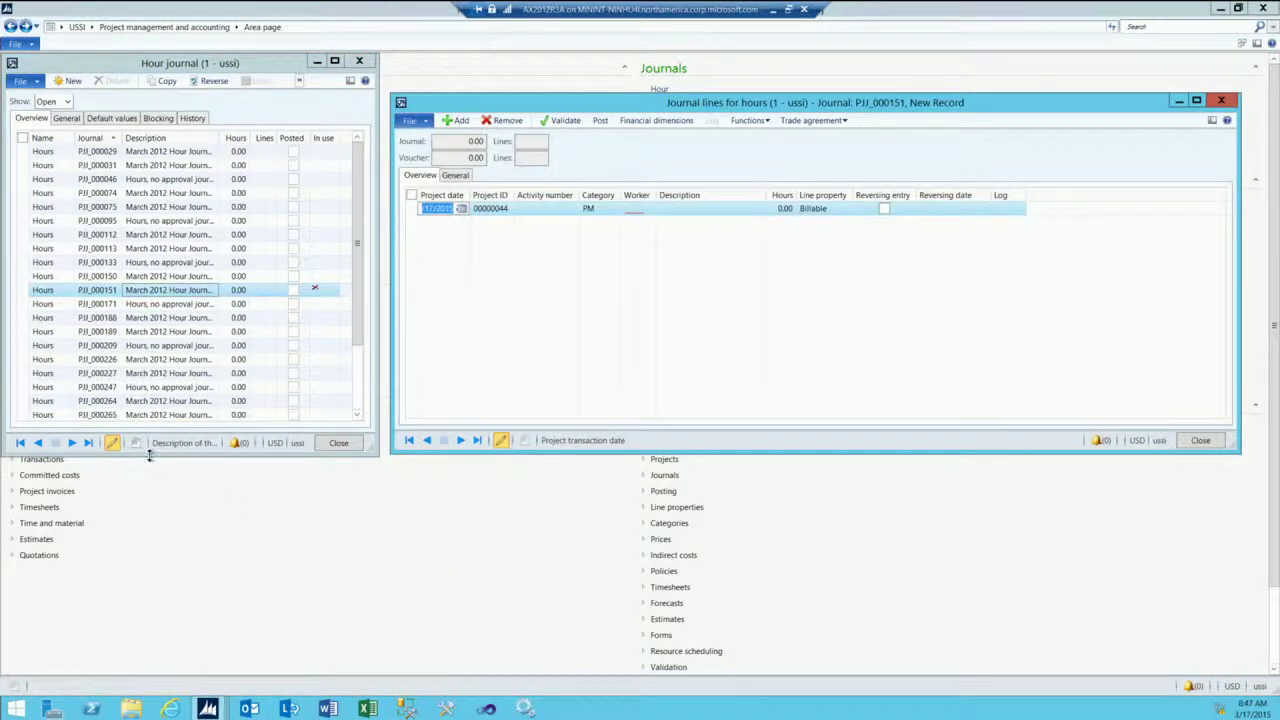
pyautogui.click(136, 443)
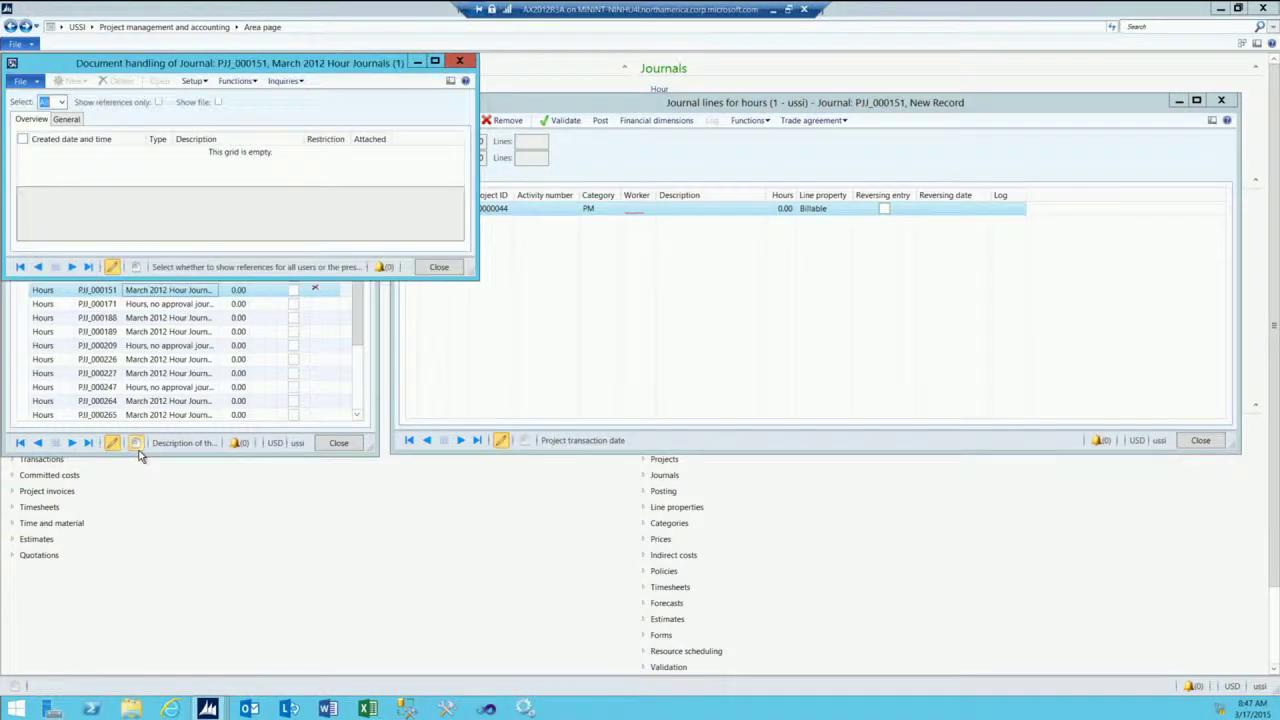
pyautogui.moveTo(257, 70); pyautogui.dragTo(923, 480)
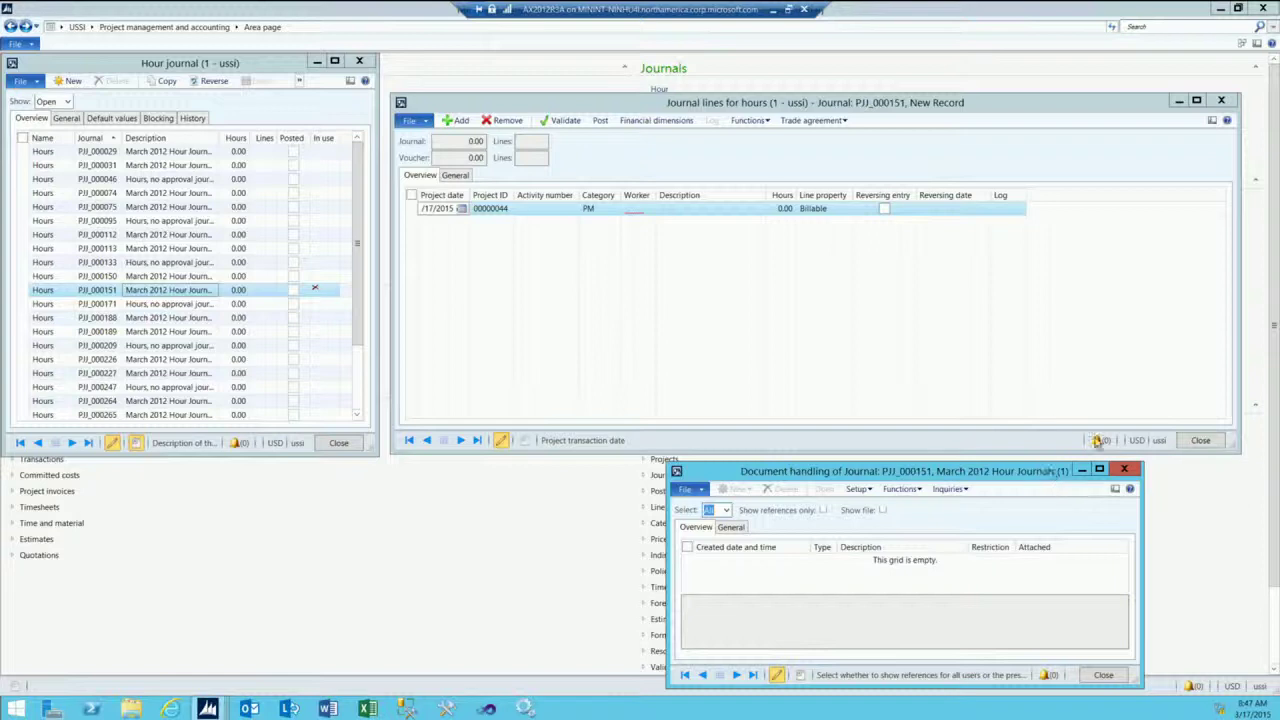
pyautogui.click(1126, 471)
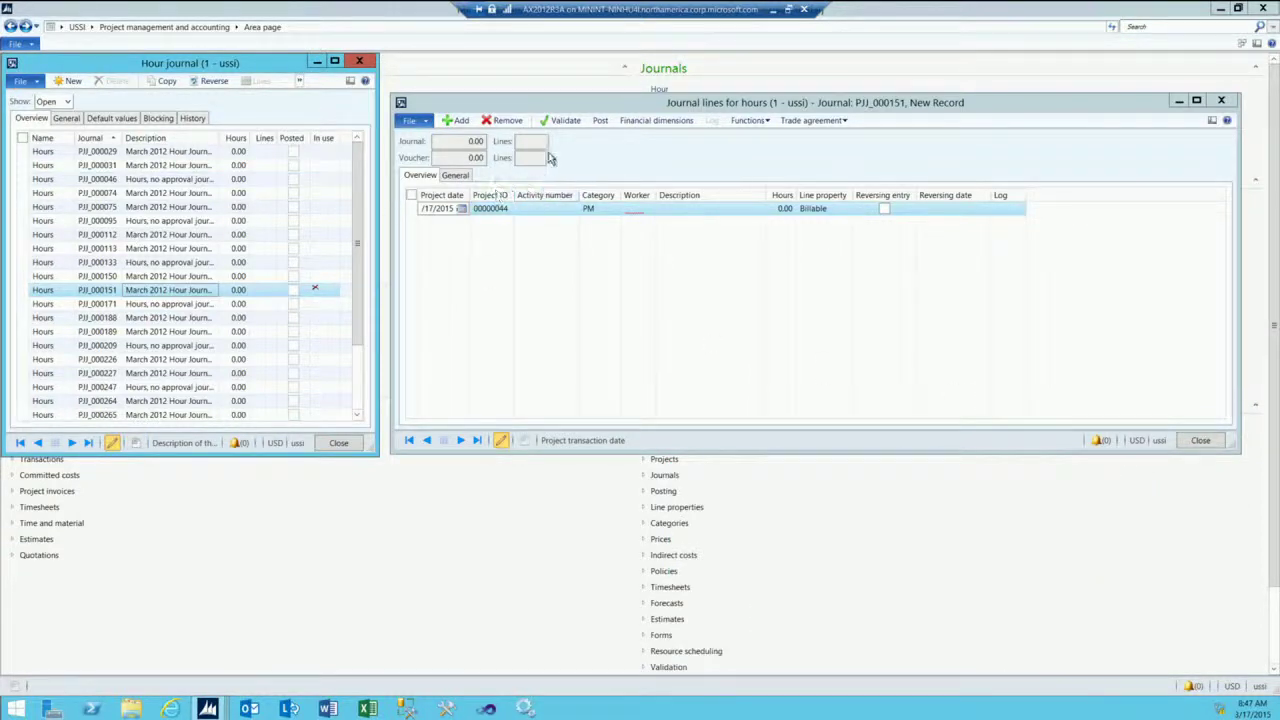
# Step: Widen the Project date column and enter 3/17/2015 as the line's project date
pyautogui.moveTo(472, 194); pyautogui.dragTo(505, 194)
pyautogui.click(463, 211)
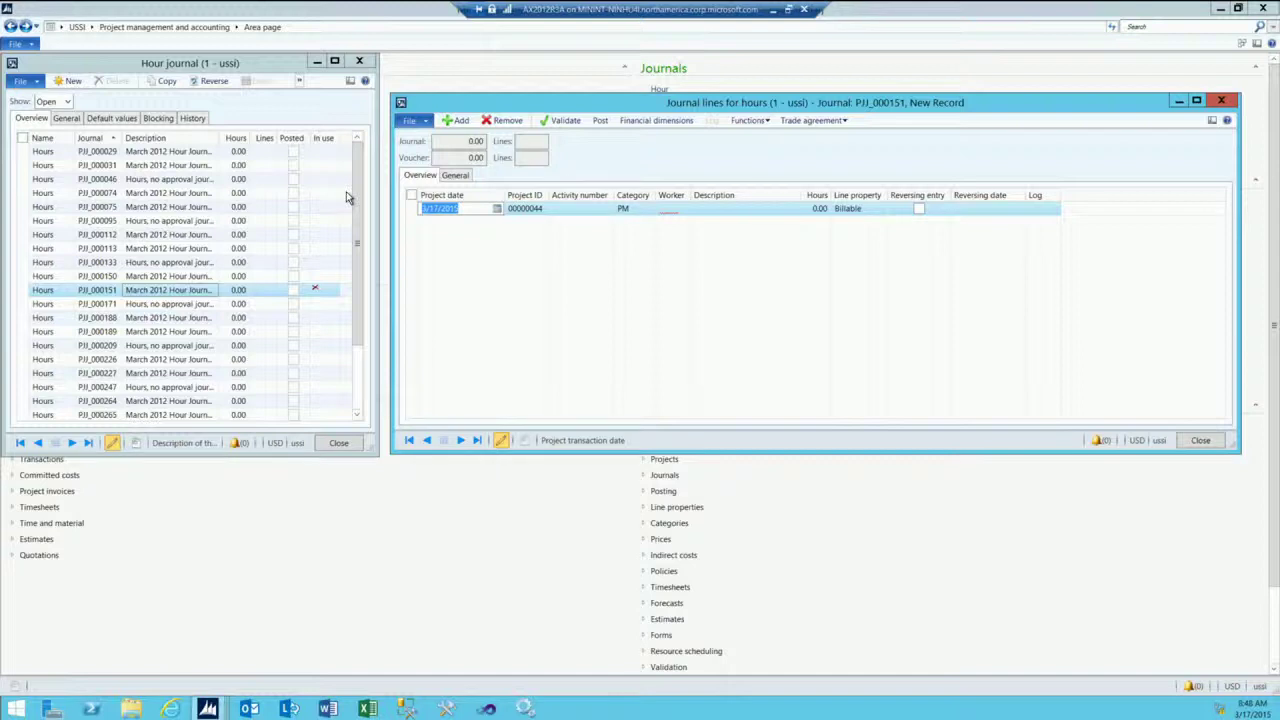
pyautogui.write('3/')
pyautogui.press('BackSpace')
pyautogui.write('/17/2015')
pyautogui.press('Tab')
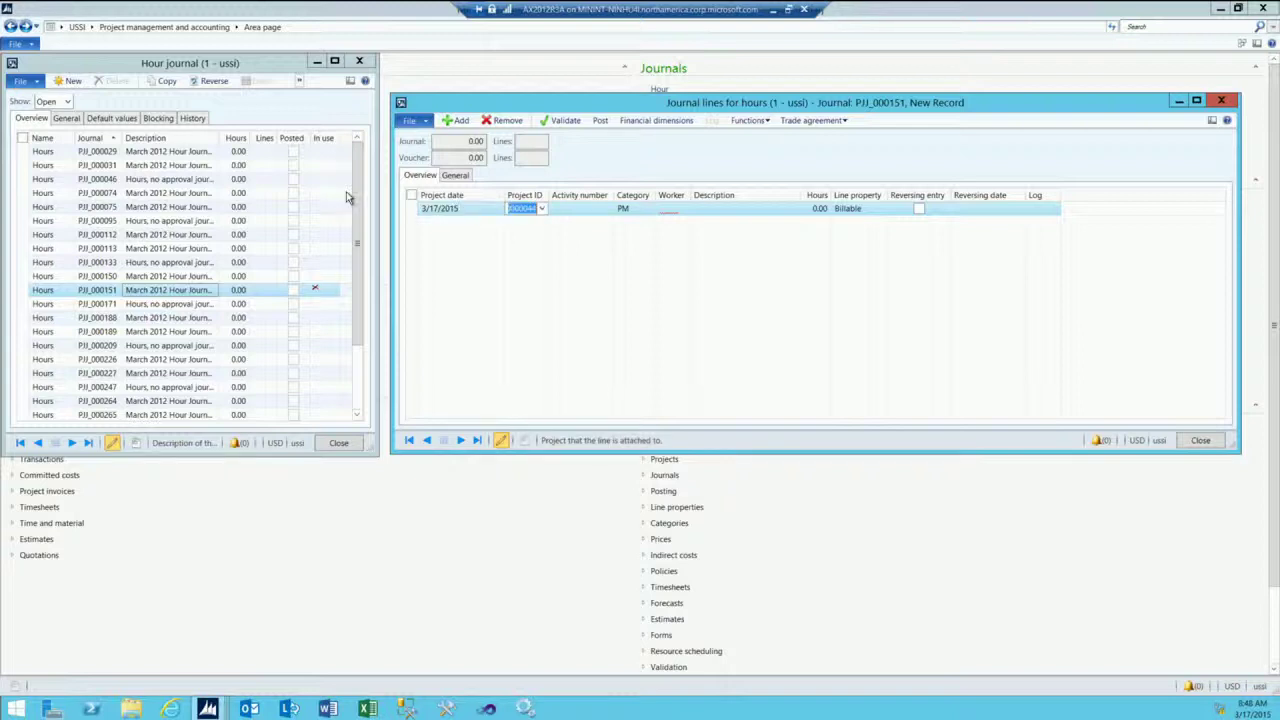
# Step: Correct the line's project date to 3/12/2015
pyautogui.hotkey('shift', 'Tab')
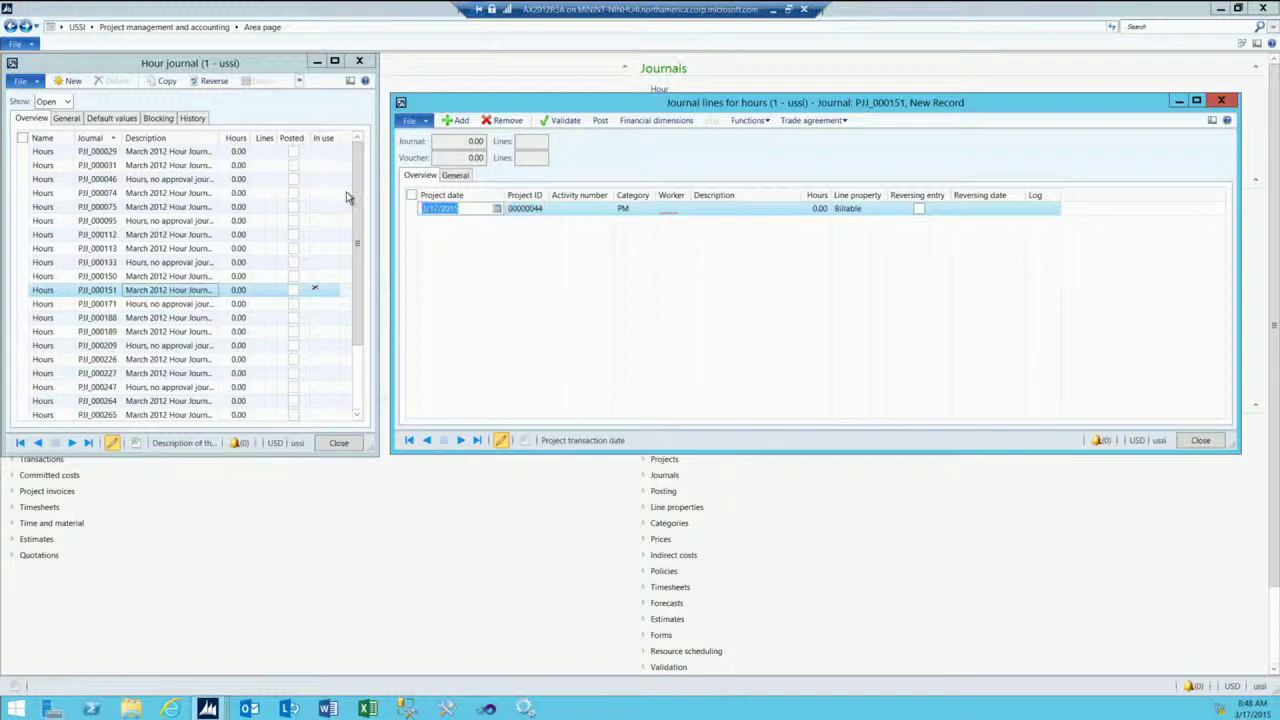
pyautogui.press('BackSpace')
pyautogui.write('1')
pyautogui.press('Tab')
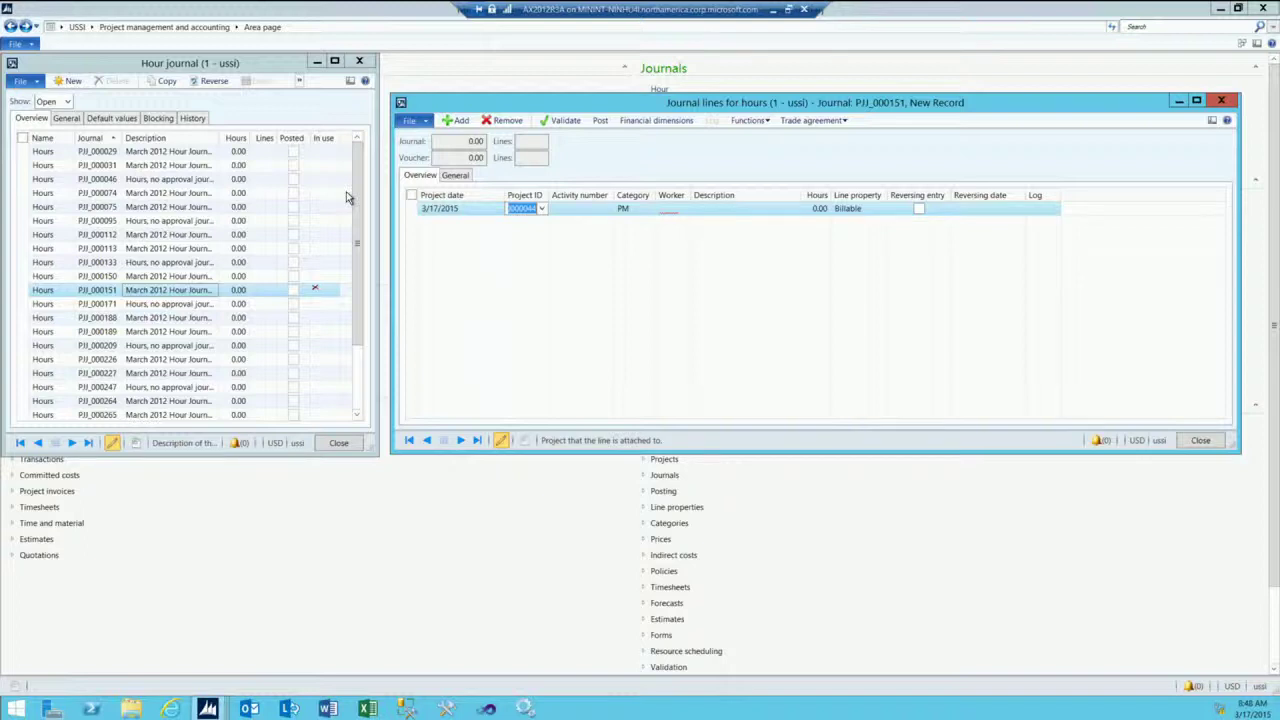
pyautogui.hotkey('shift', 'Tab')
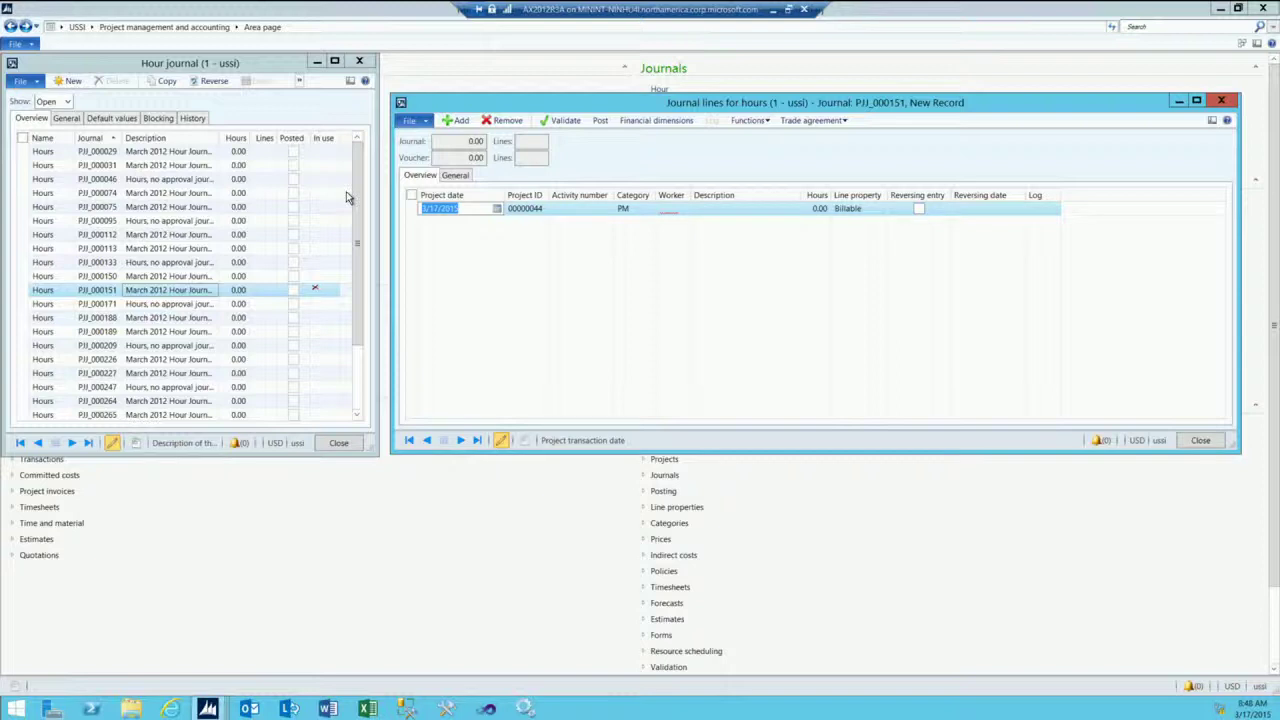
pyautogui.write('3.12')
pyautogui.press('Tab')
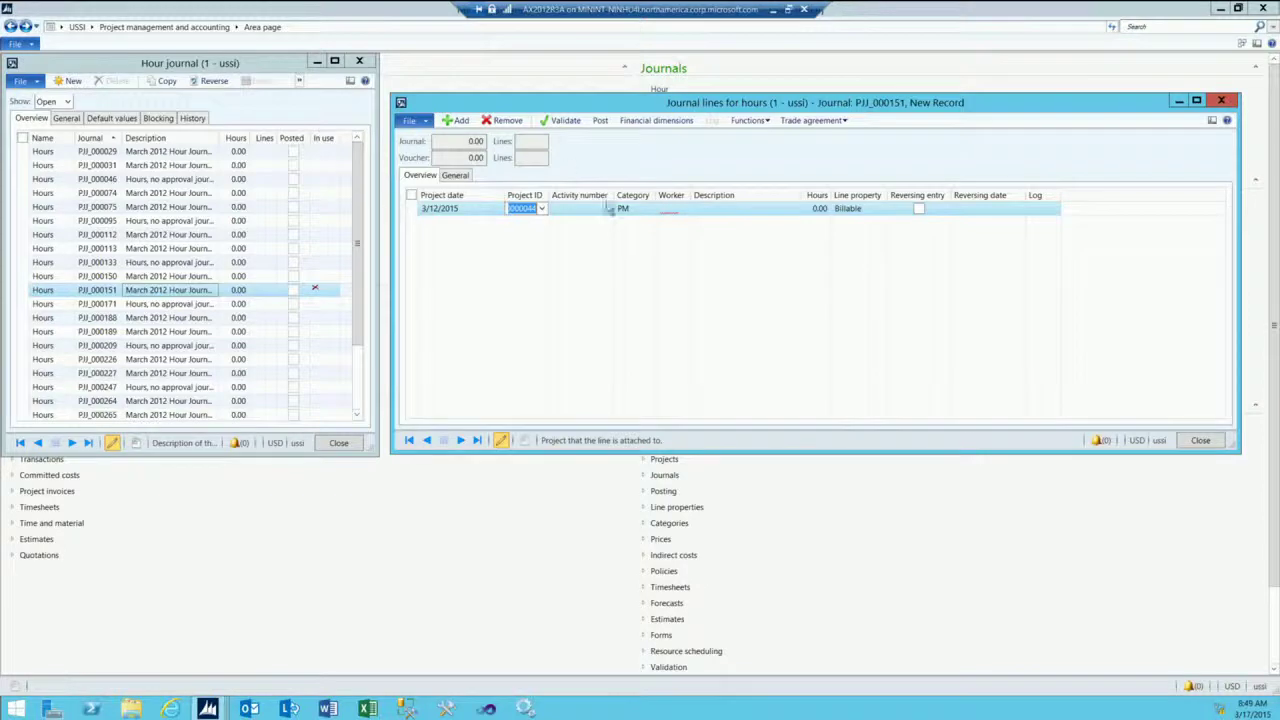
# Step: Enter 'ca' in the line's Description, move to Hours, and minimize the Journal lines window
pyautogui.click(728, 207)
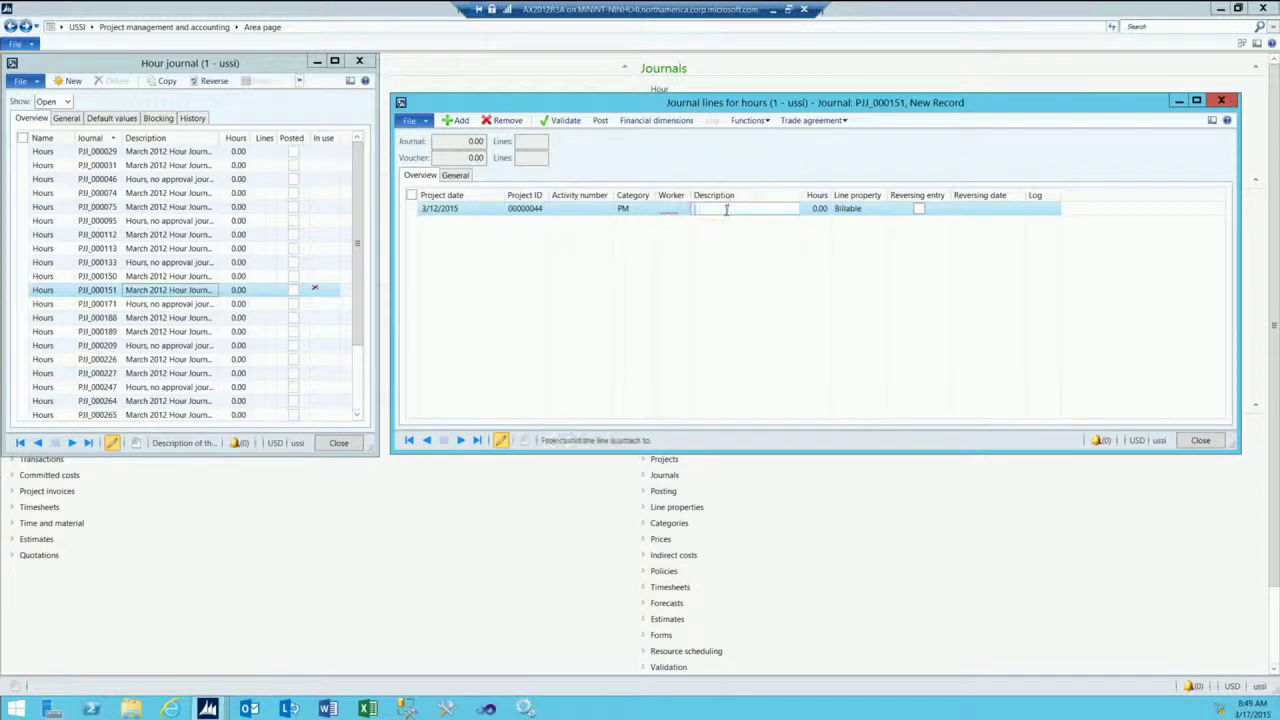
pyautogui.rightClick(724, 213)
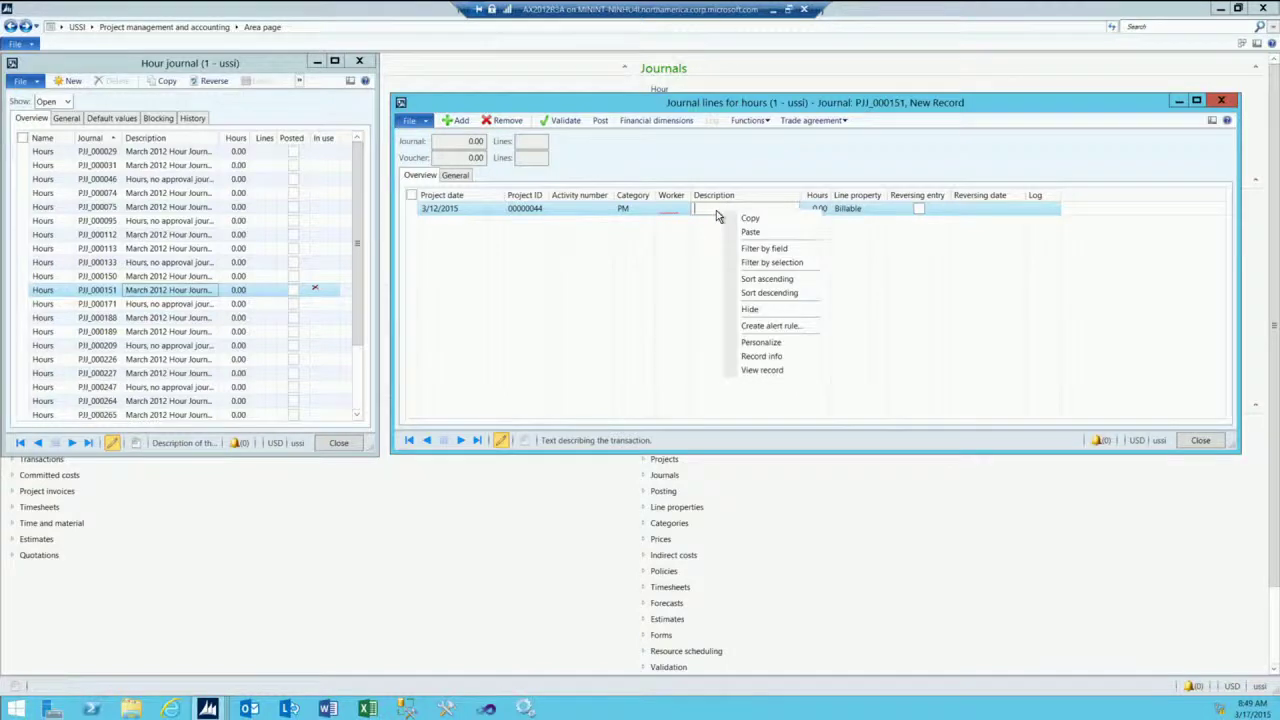
pyautogui.click(704, 209)
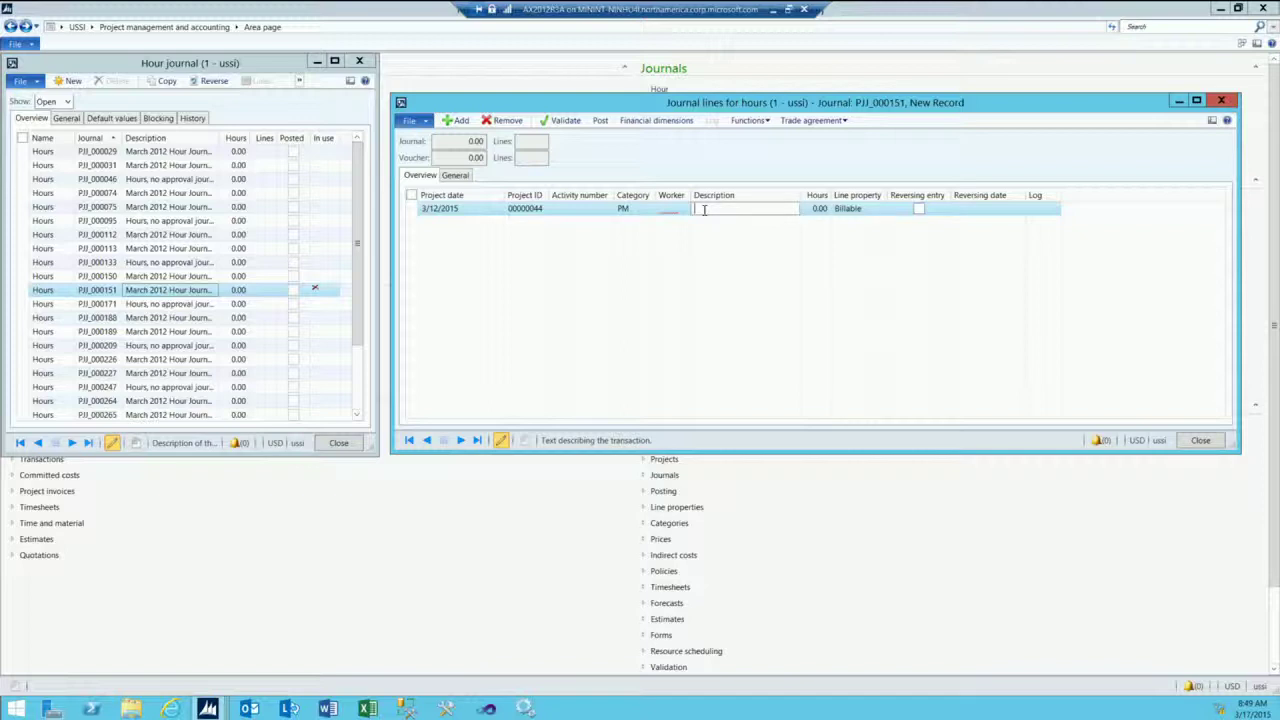
pyautogui.write('ca')
pyautogui.press('Tab')
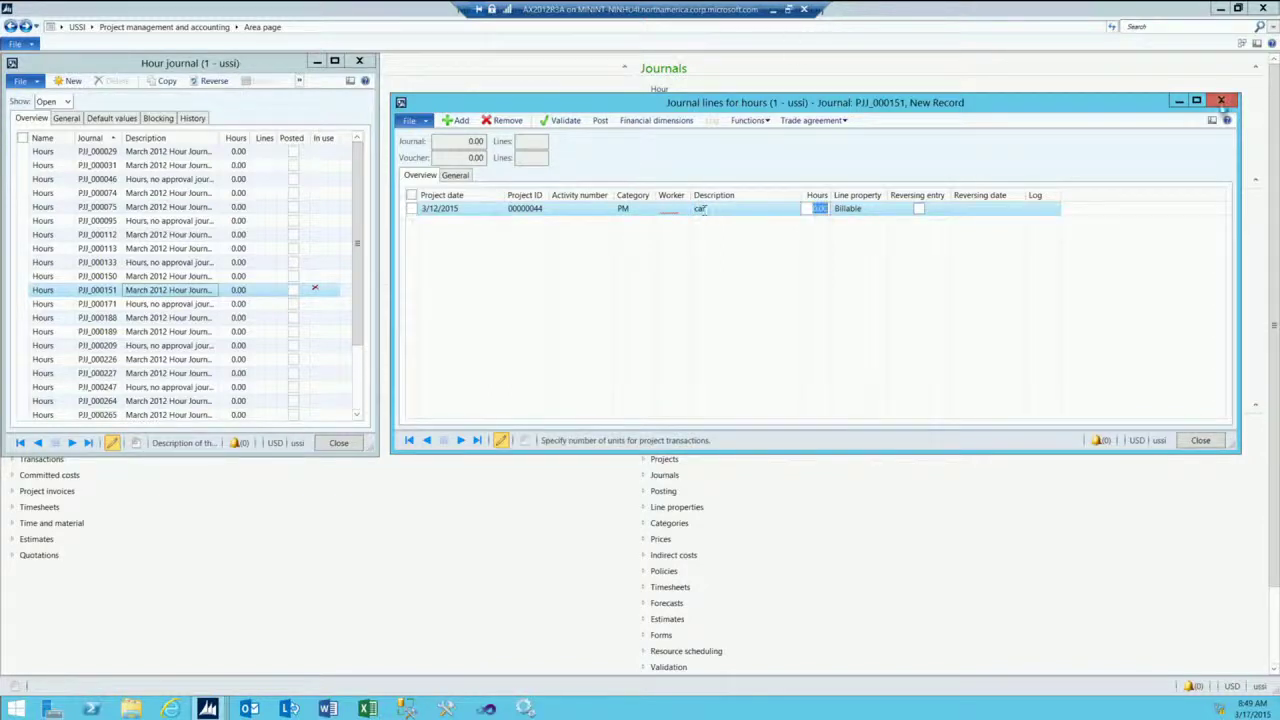
pyautogui.click(1179, 102)
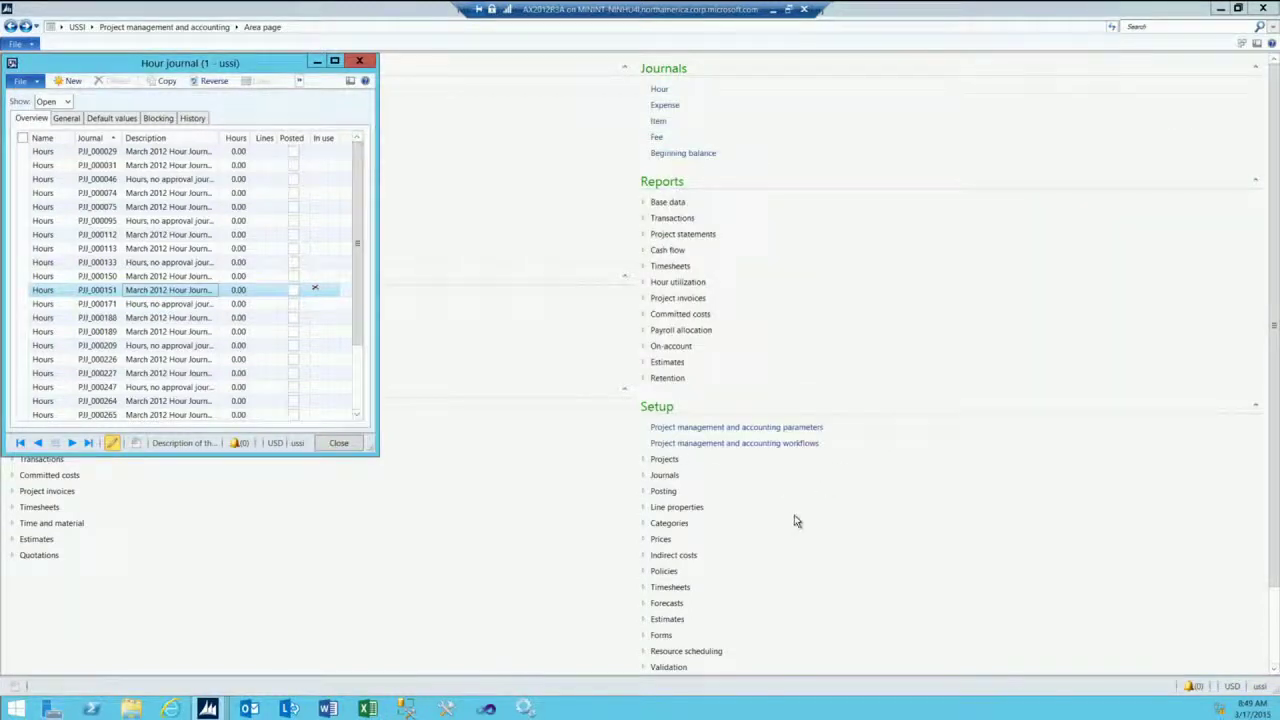
# Step: Open Setup > Journals > Journal descriptions and center the form on screen
pyautogui.click(643, 477)
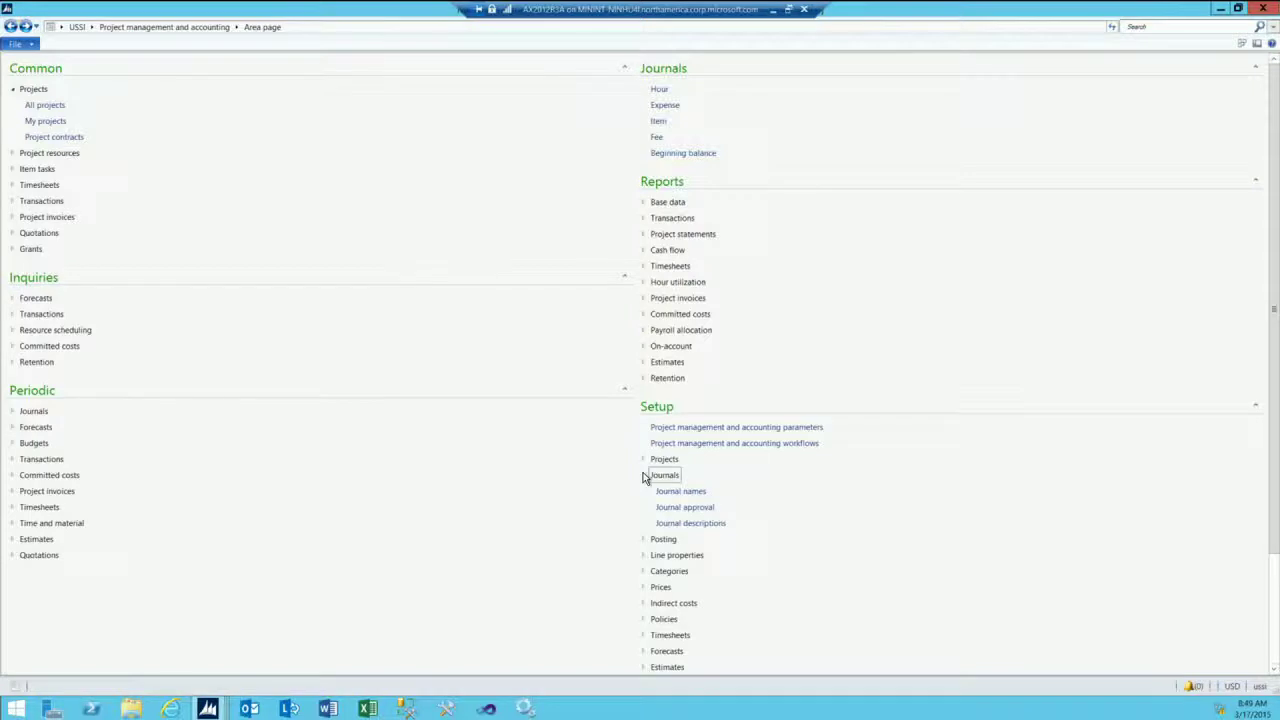
pyautogui.scroll(-1, 643, 478)
pyautogui.moveTo(688, 488); pyautogui.dragTo(690, 502)
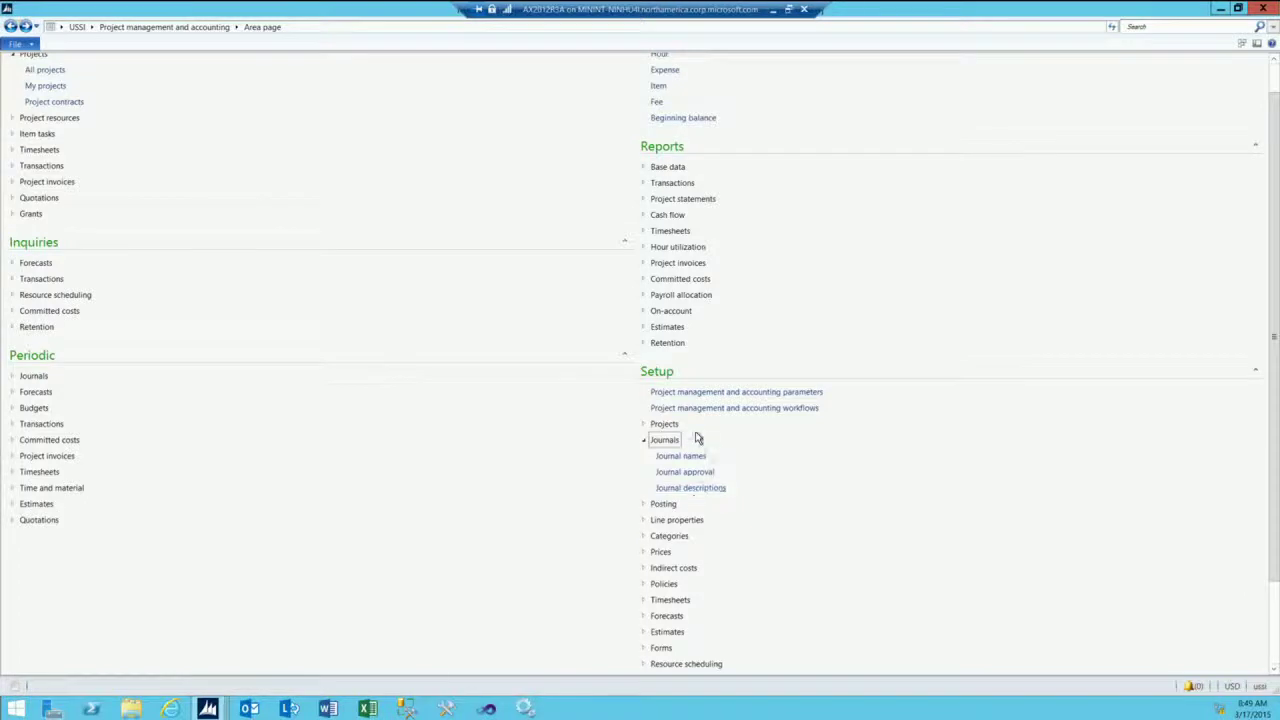
pyautogui.click(713, 487)
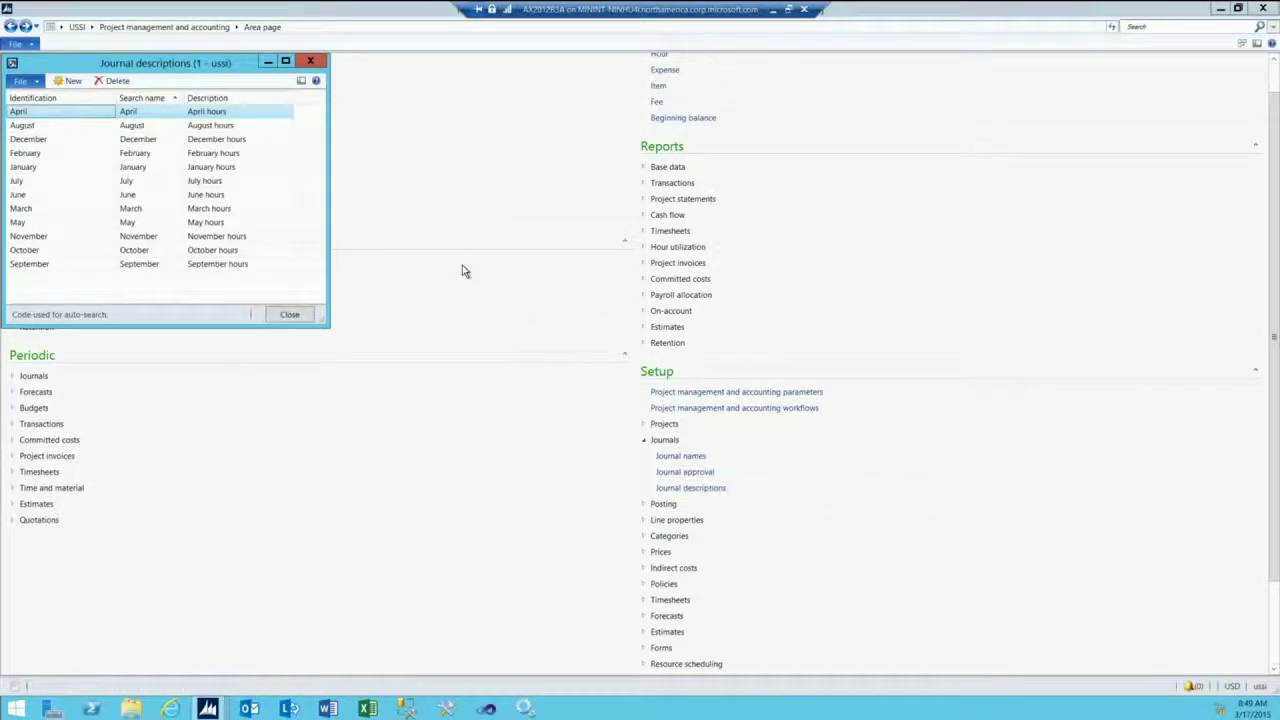
pyautogui.moveTo(197, 62); pyautogui.dragTo(535, 160)
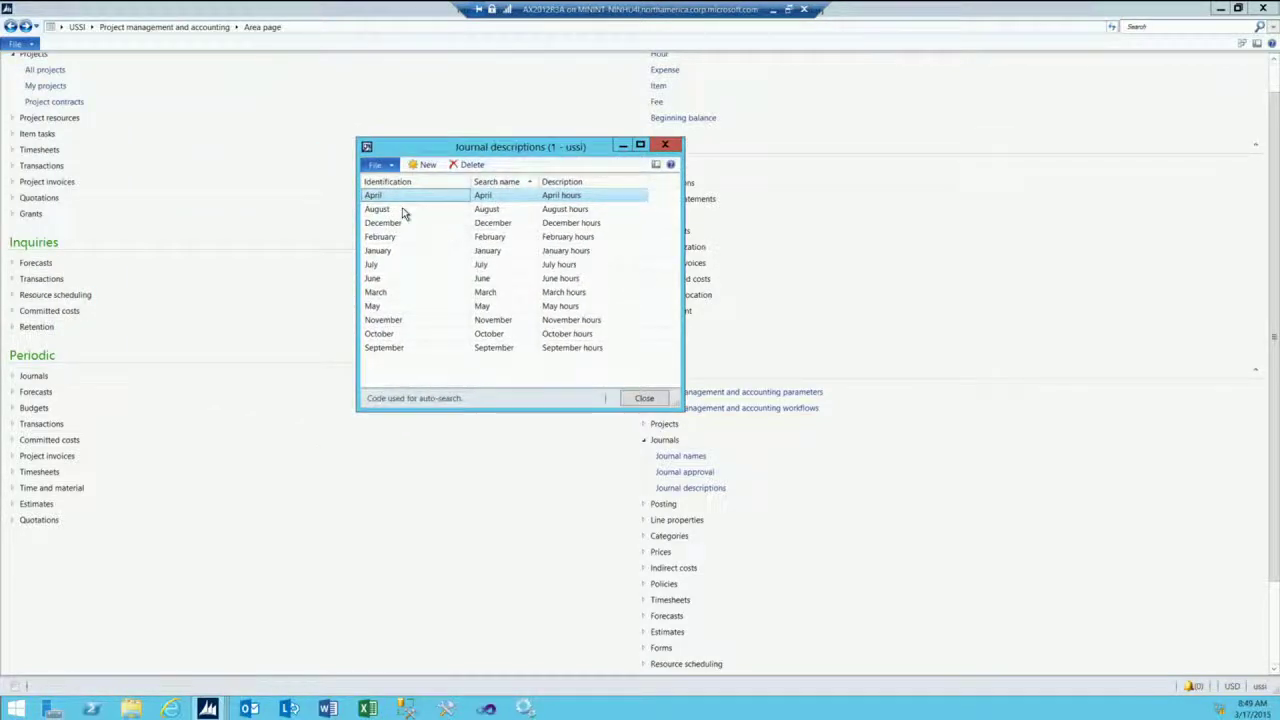
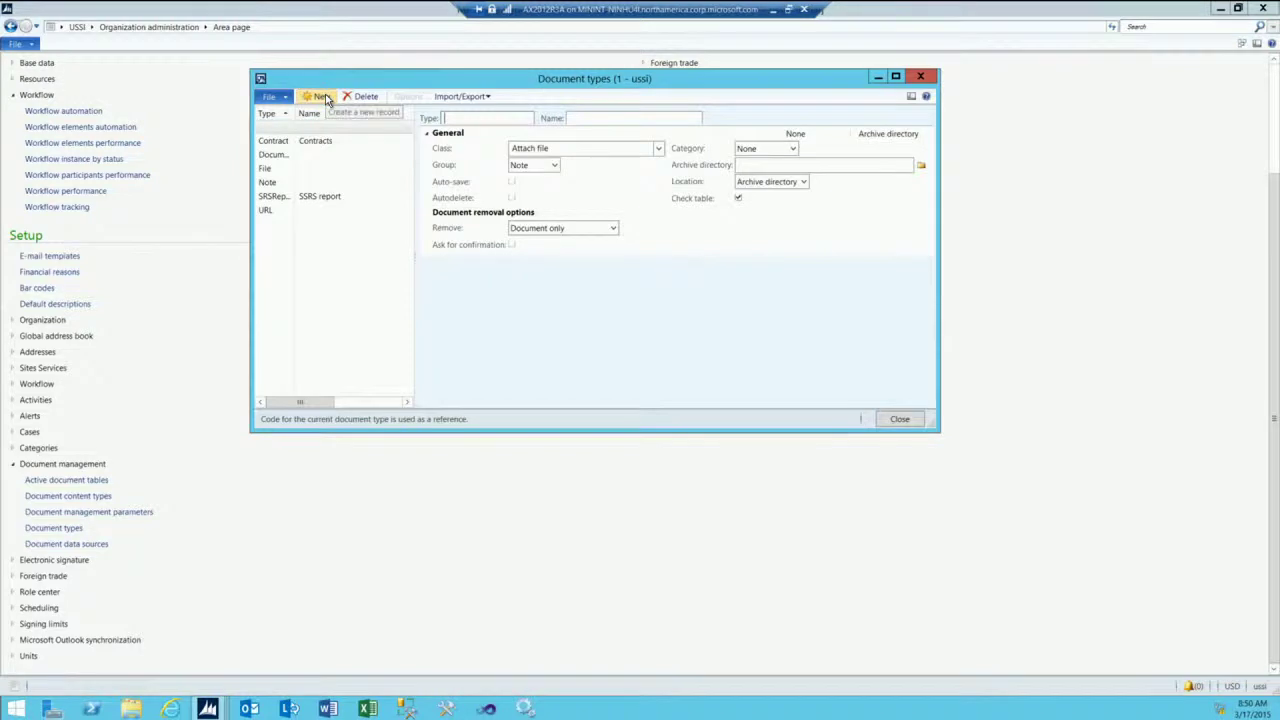
# Step: Add a new document type with Type and Name 'Receipts' and class Attach file
pyautogui.write('Receipts')
pyautogui.press('Tab')
pyautogui.write('Receipts')
pyautogui.press('Tab')
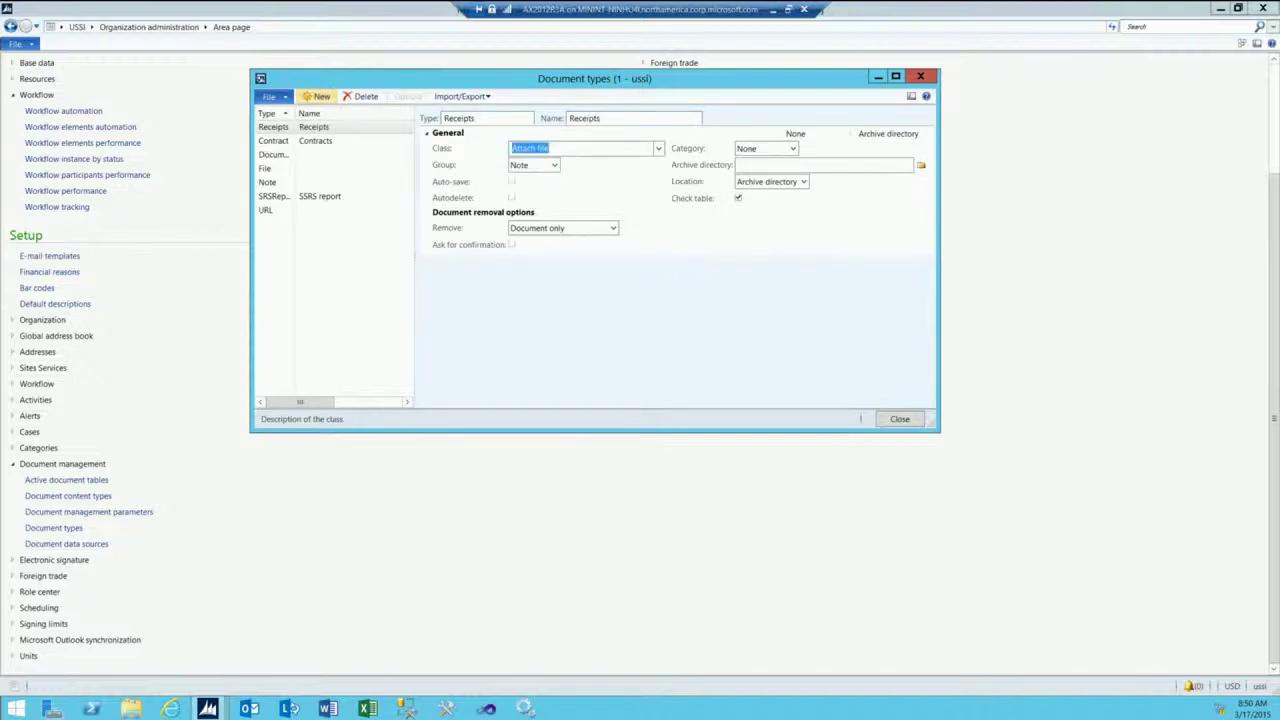
pyautogui.click(658, 150)
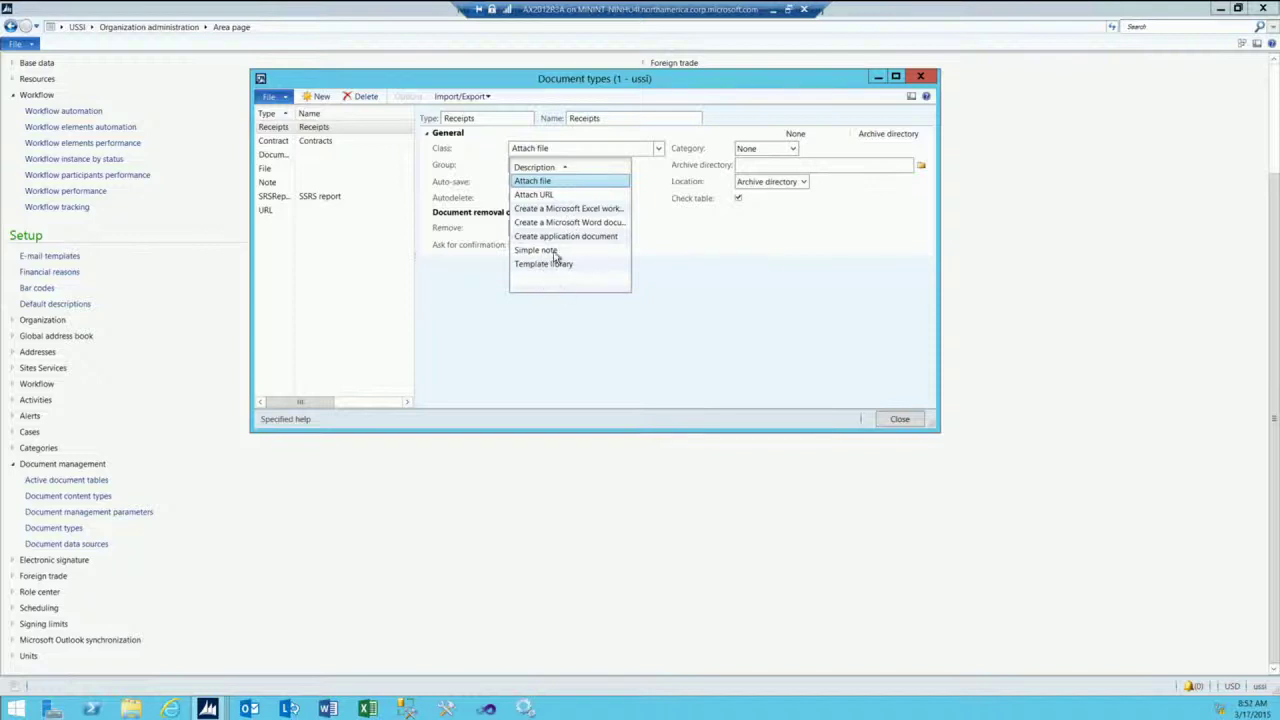
pyautogui.click(780, 166)
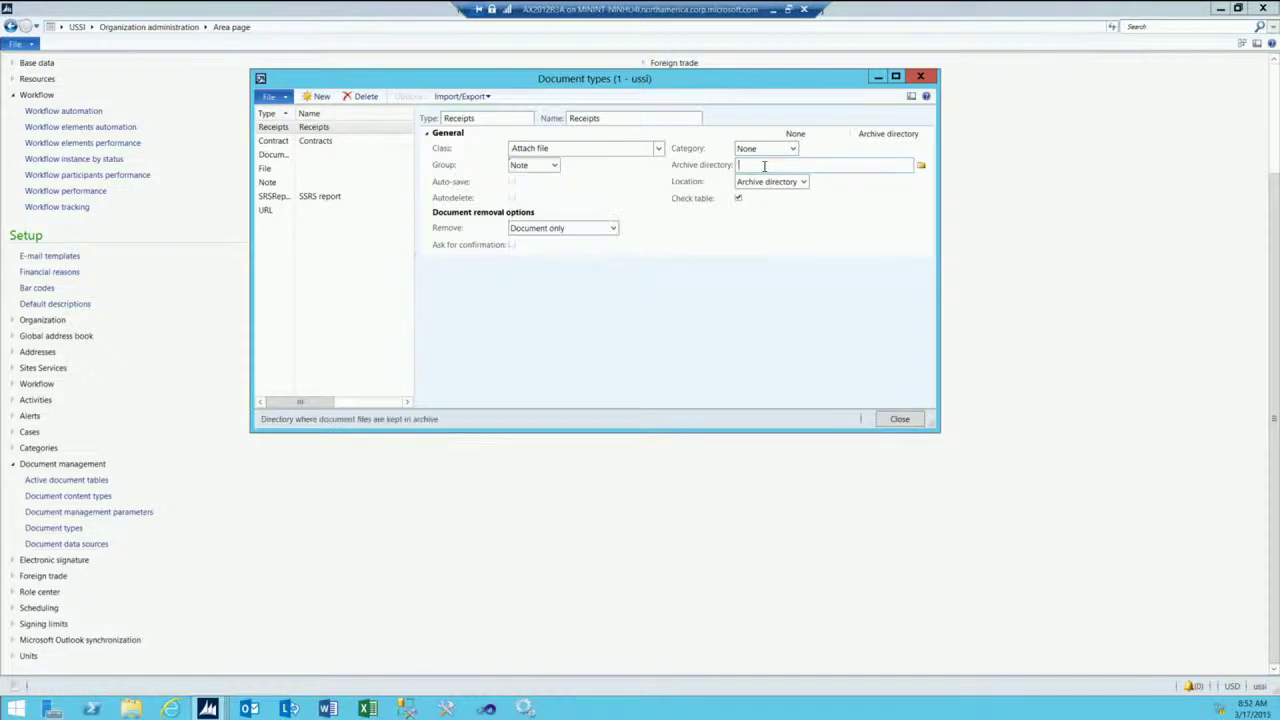
# Step: Set the Receipts archive directory to C:\AXDH, enable Check table, and close the form
pyautogui.click(920, 166)
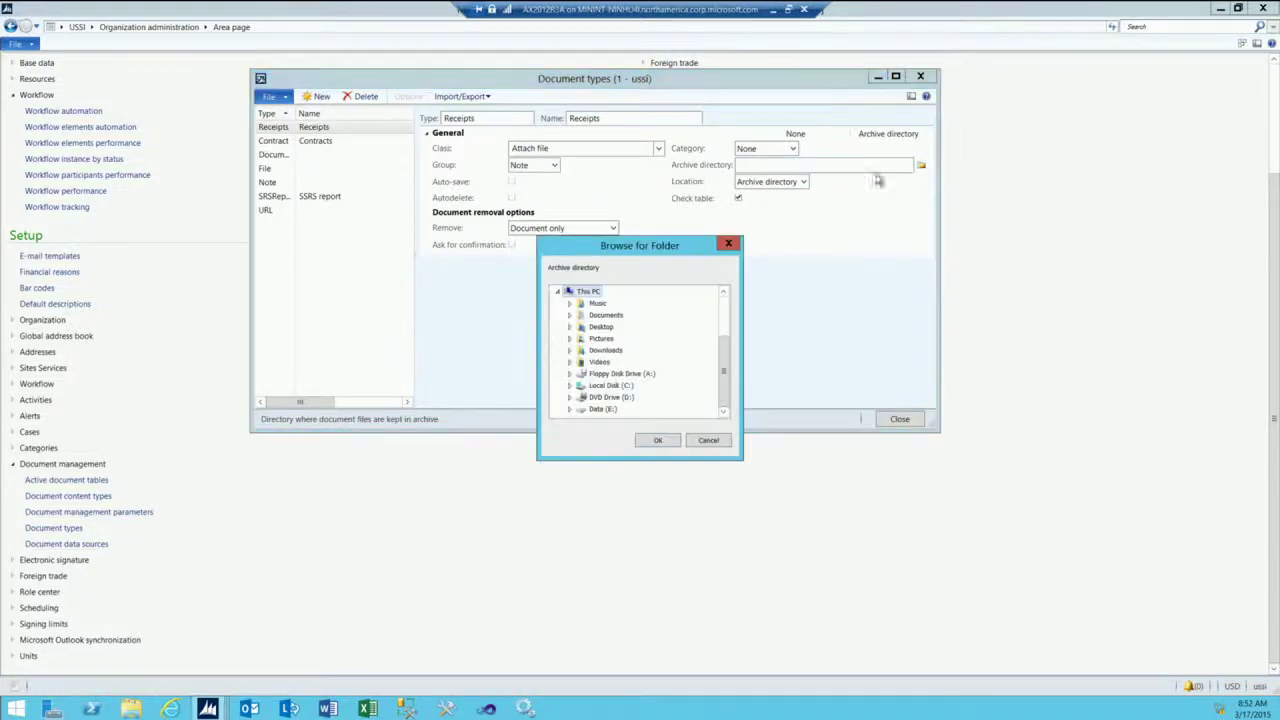
pyautogui.click(570, 386)
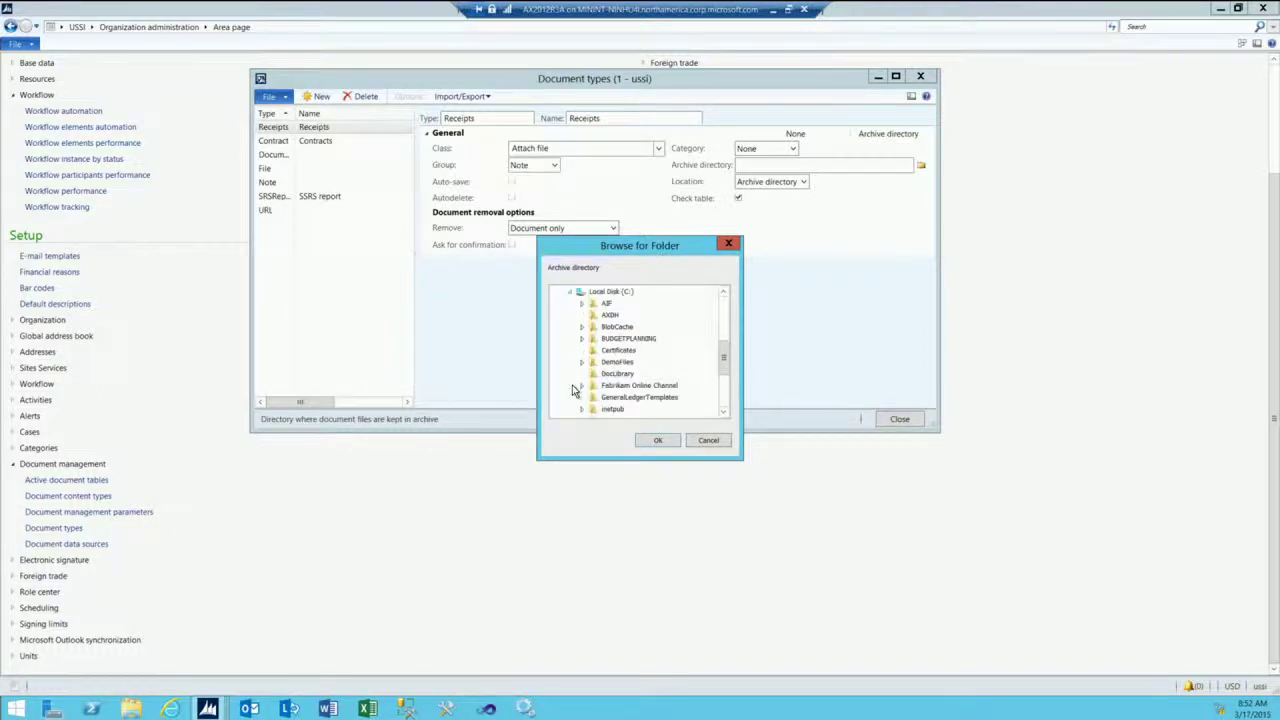
pyautogui.click(609, 314)
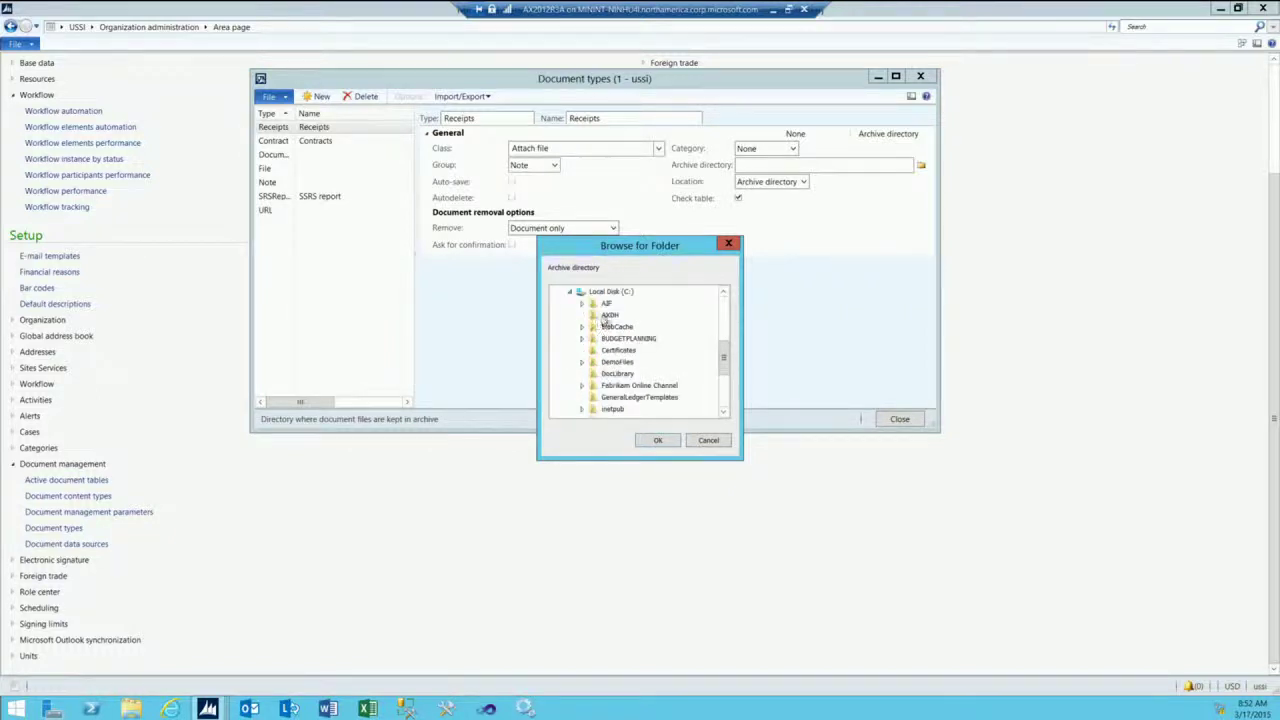
pyautogui.click(657, 440)
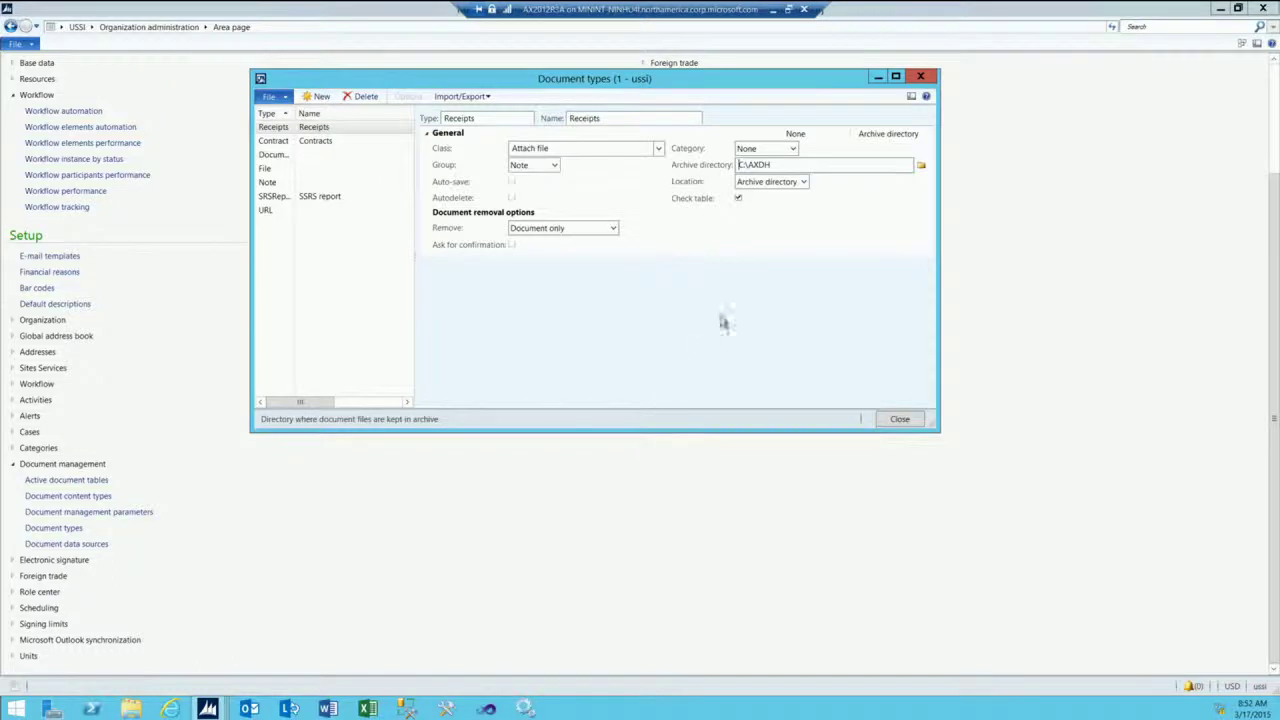
pyautogui.click(738, 199)
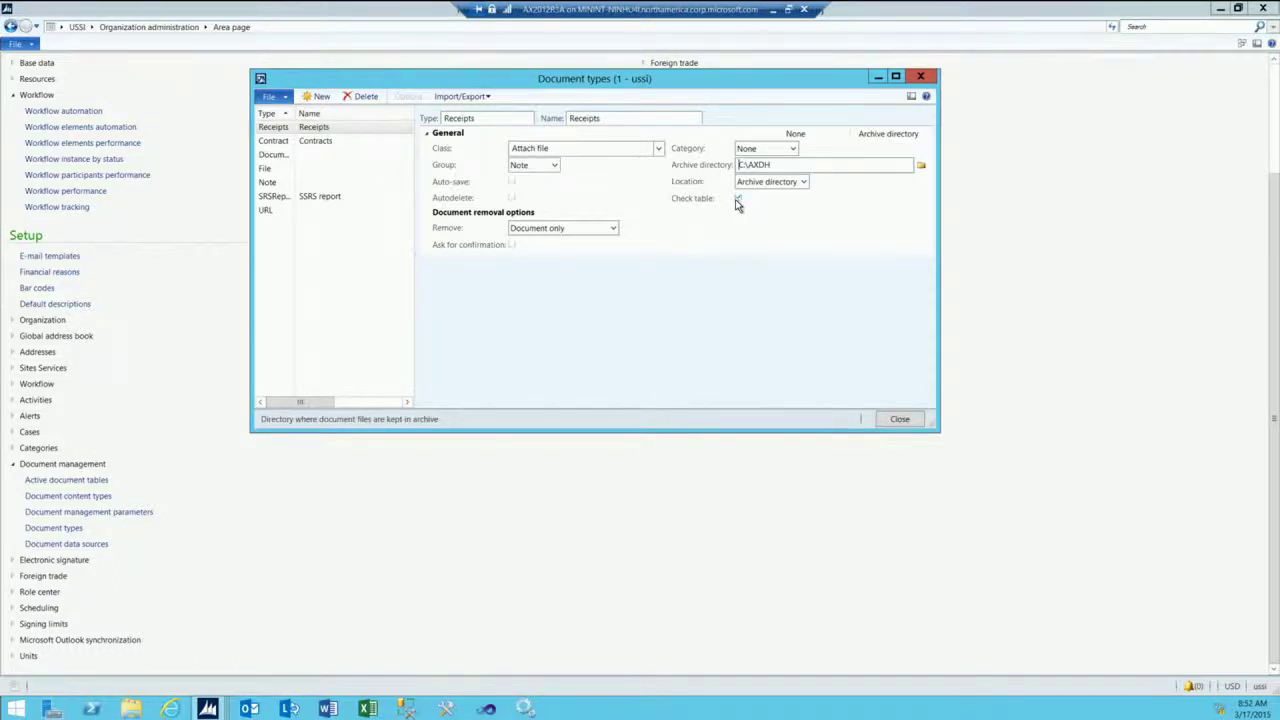
pyautogui.click(902, 419)
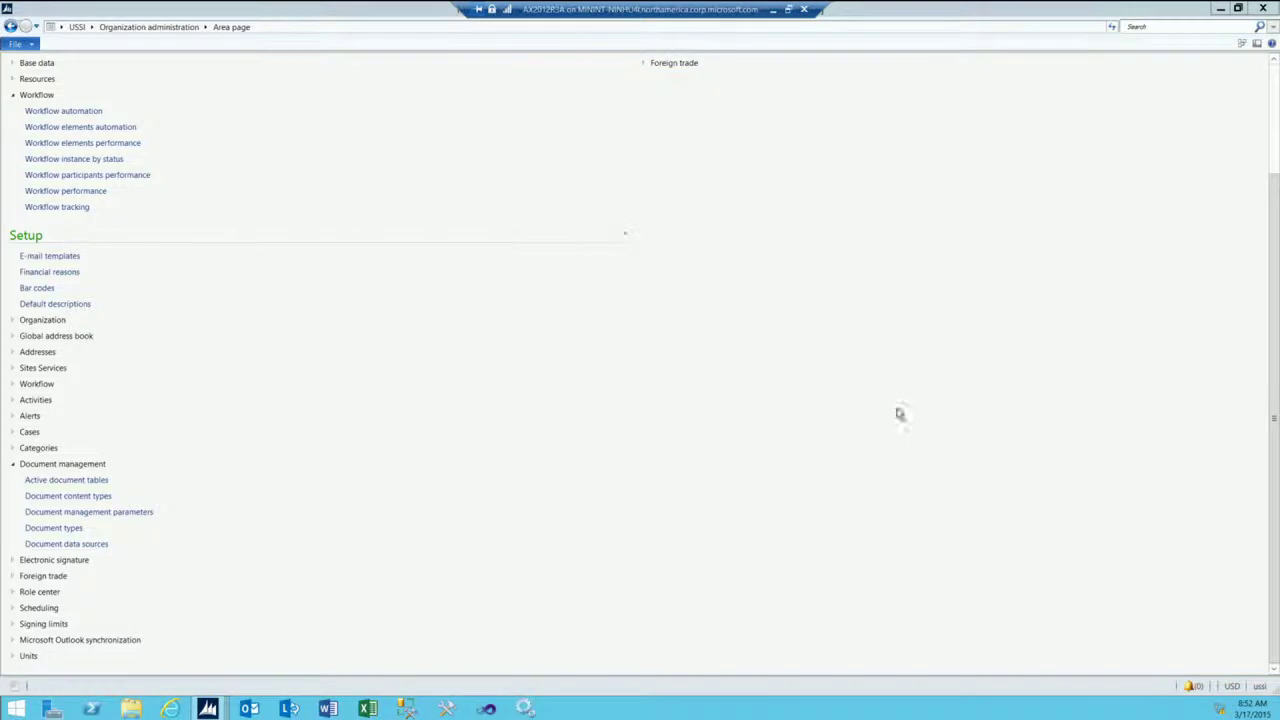
# Step: Open the project Expense journals and verify Receipts is listed as an attachment type
pyautogui.click(93, 29)
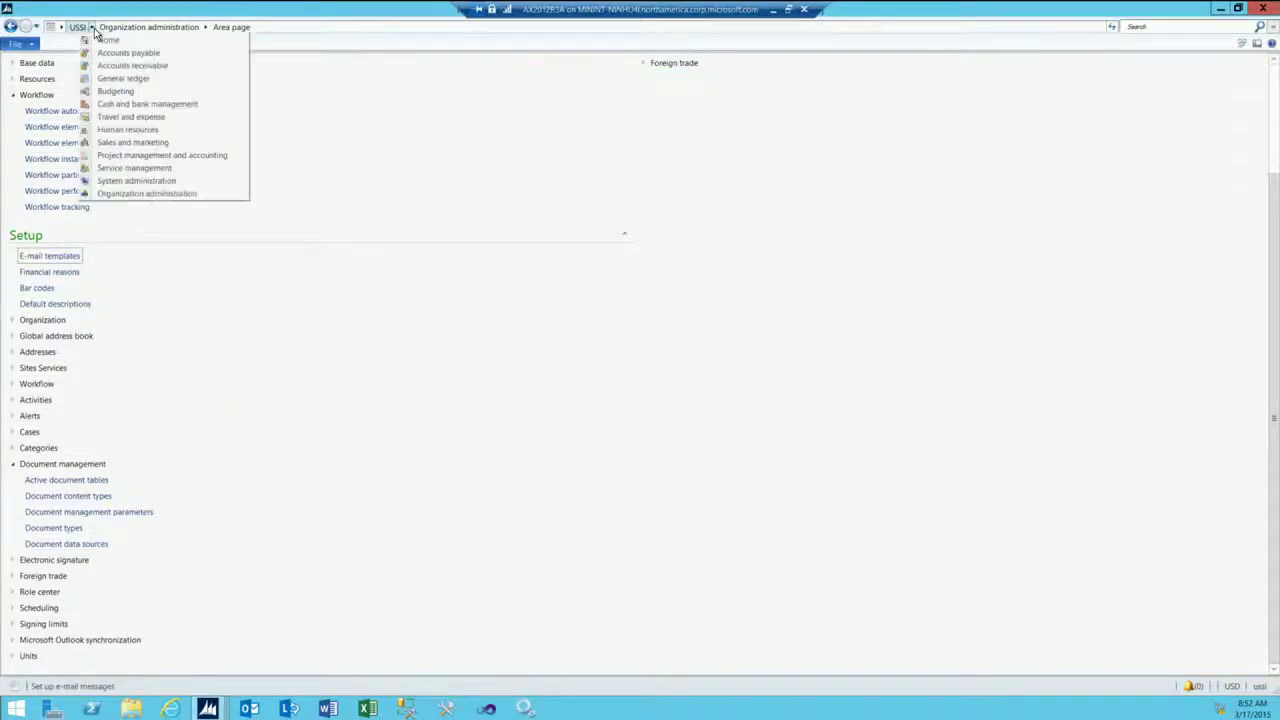
pyautogui.click(147, 157)
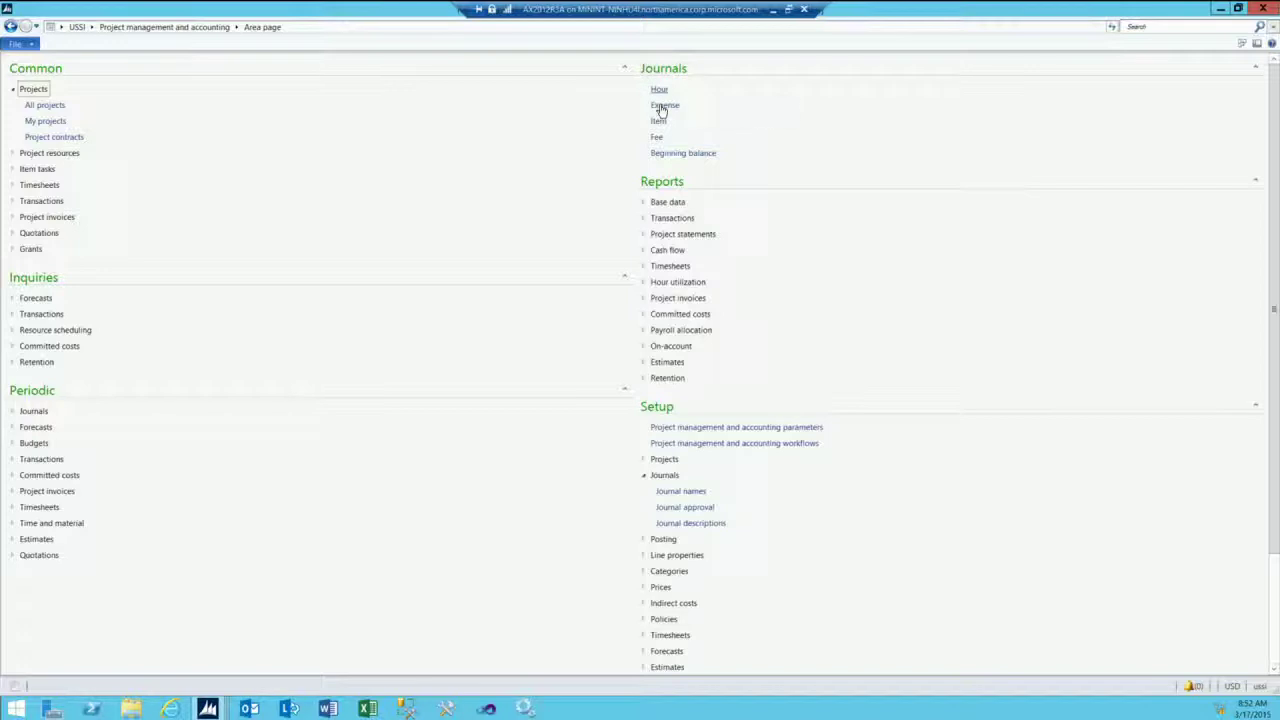
pyautogui.click(664, 106)
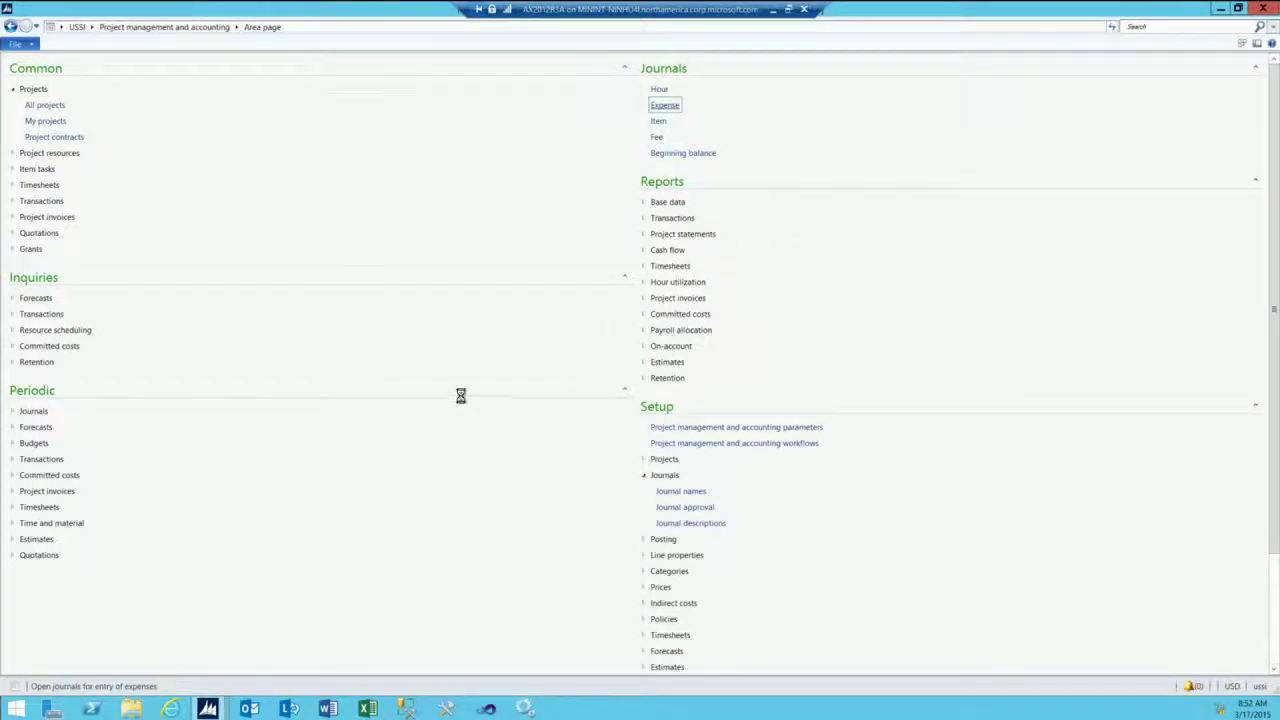
pyautogui.moveTo(290, 18); pyautogui.dragTo(310, 42)
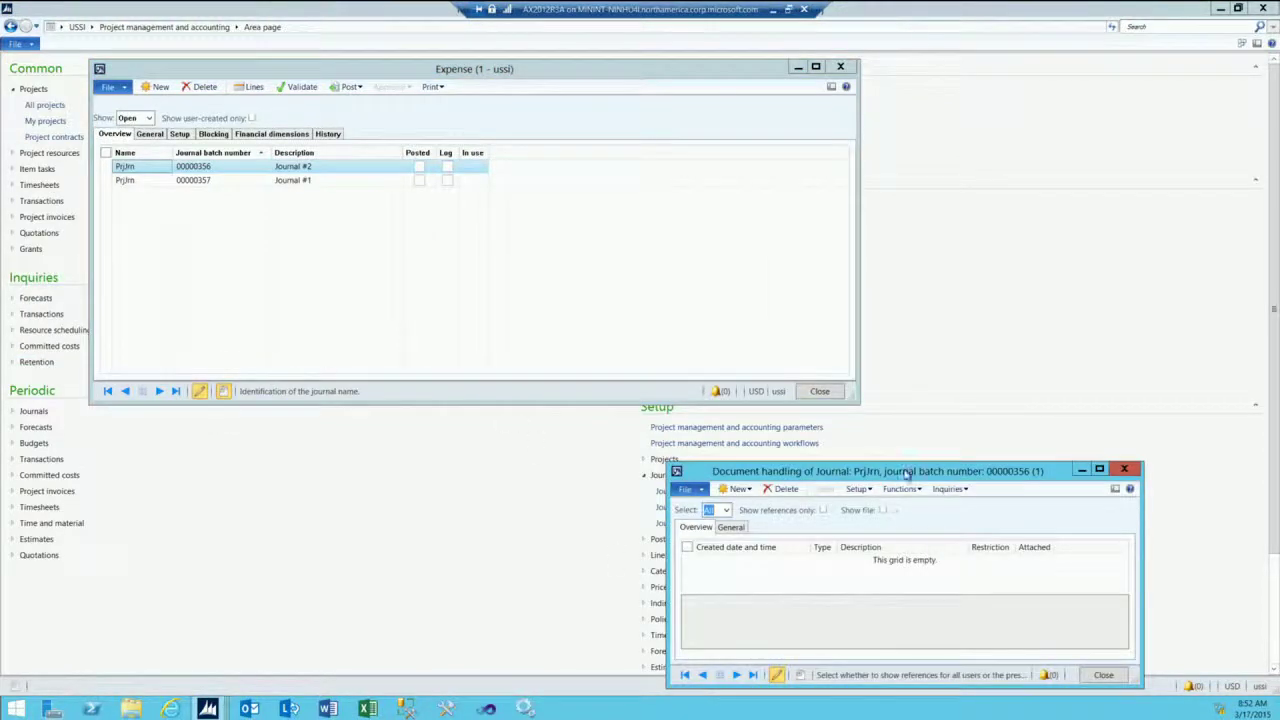
pyautogui.moveTo(900, 468); pyautogui.dragTo(597, 209)
pyautogui.click(422, 199)
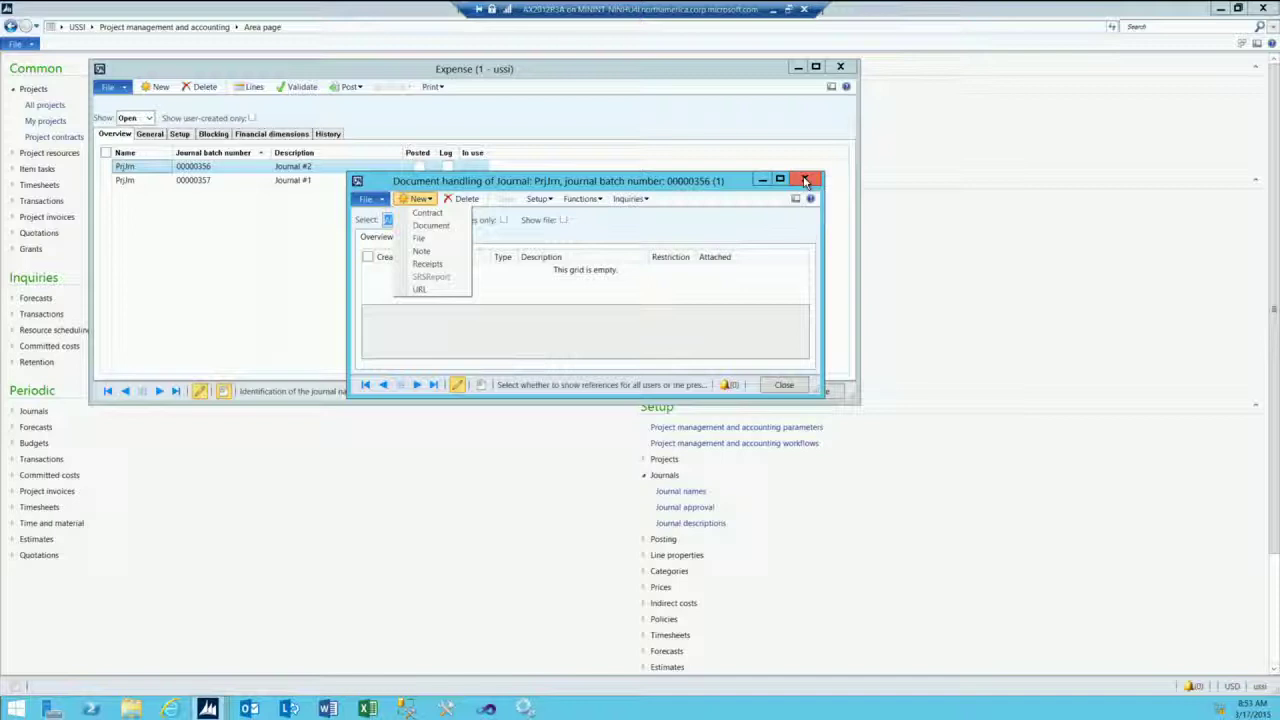
pyautogui.click(806, 182)
pyautogui.click(806, 182)
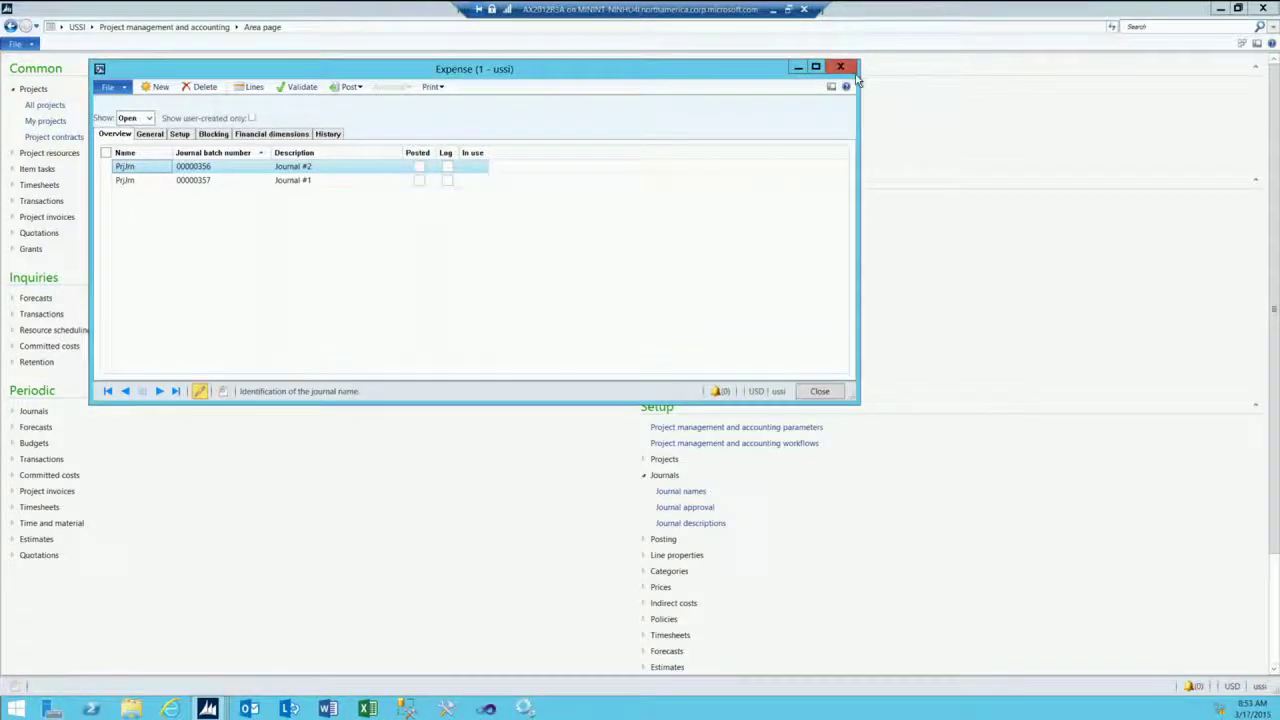
# Step: Create a new Accounts payable payment journal batch using journal name VendPay
pyautogui.click(840, 67)
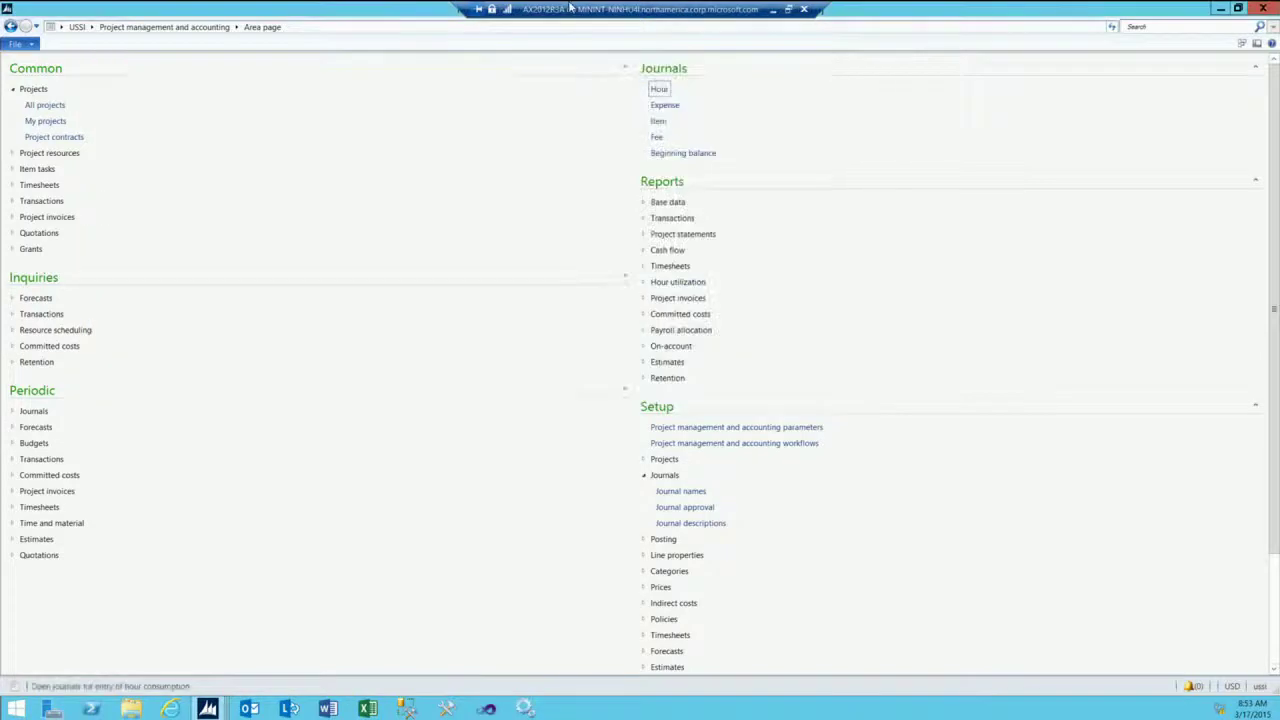
pyautogui.click(91, 27)
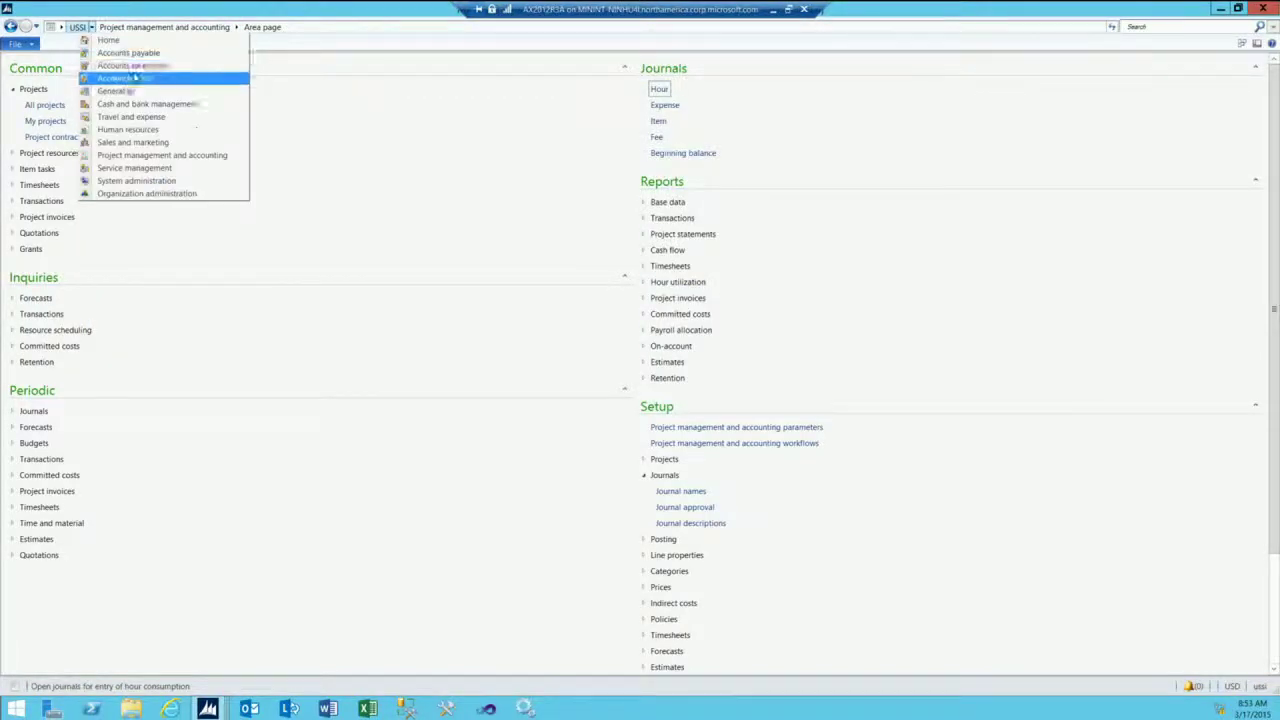
pyautogui.click(132, 53)
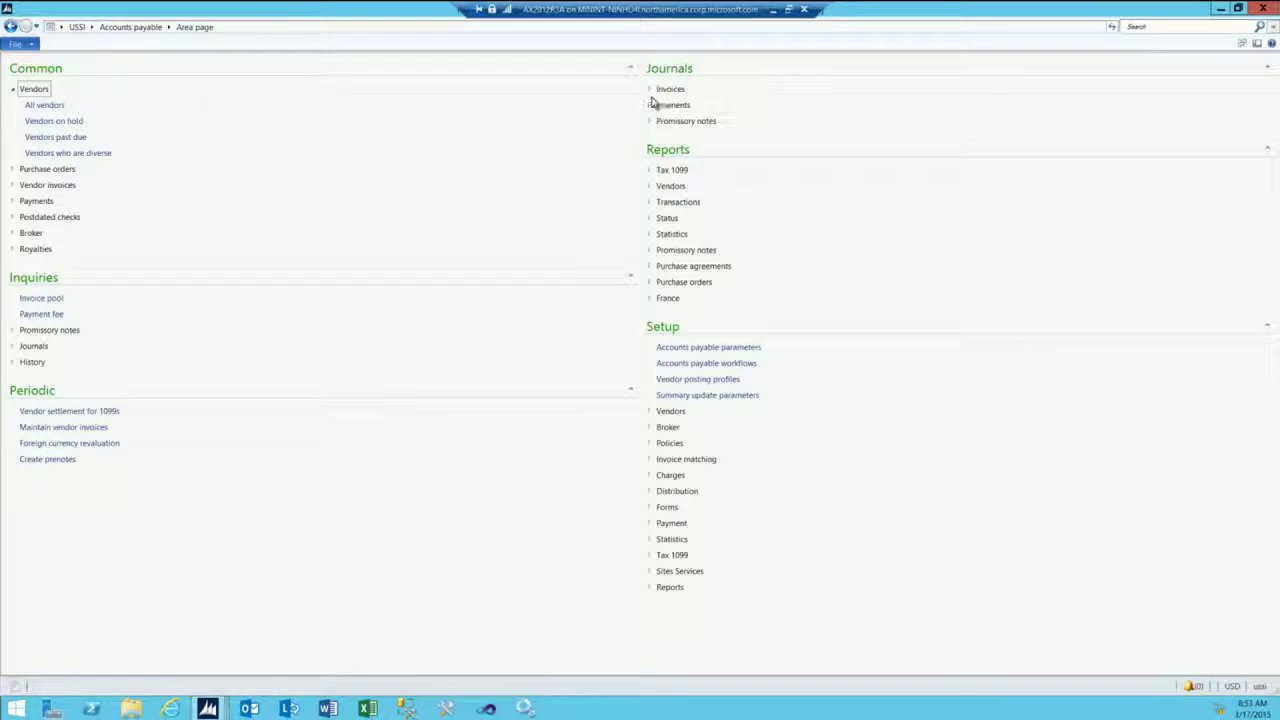
pyautogui.click(653, 105)
pyautogui.click(705, 122)
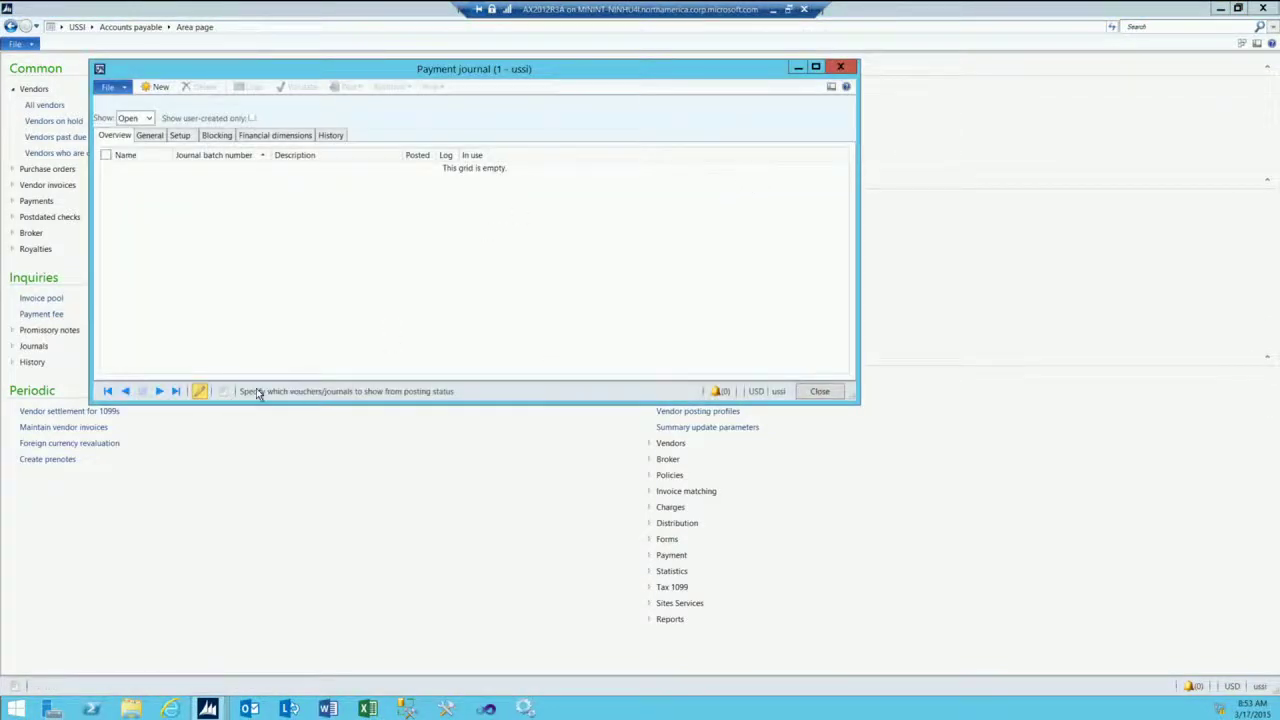
pyautogui.click(161, 87)
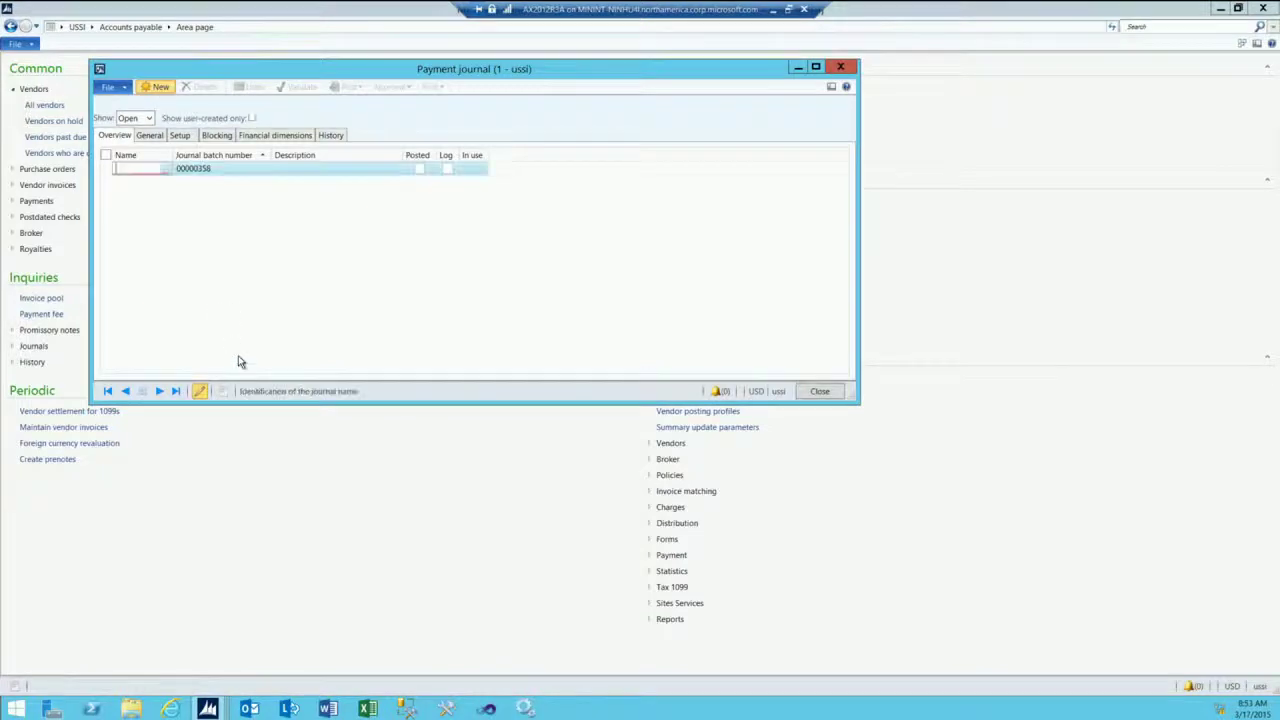
pyautogui.click(166, 168)
pyautogui.click(160, 201)
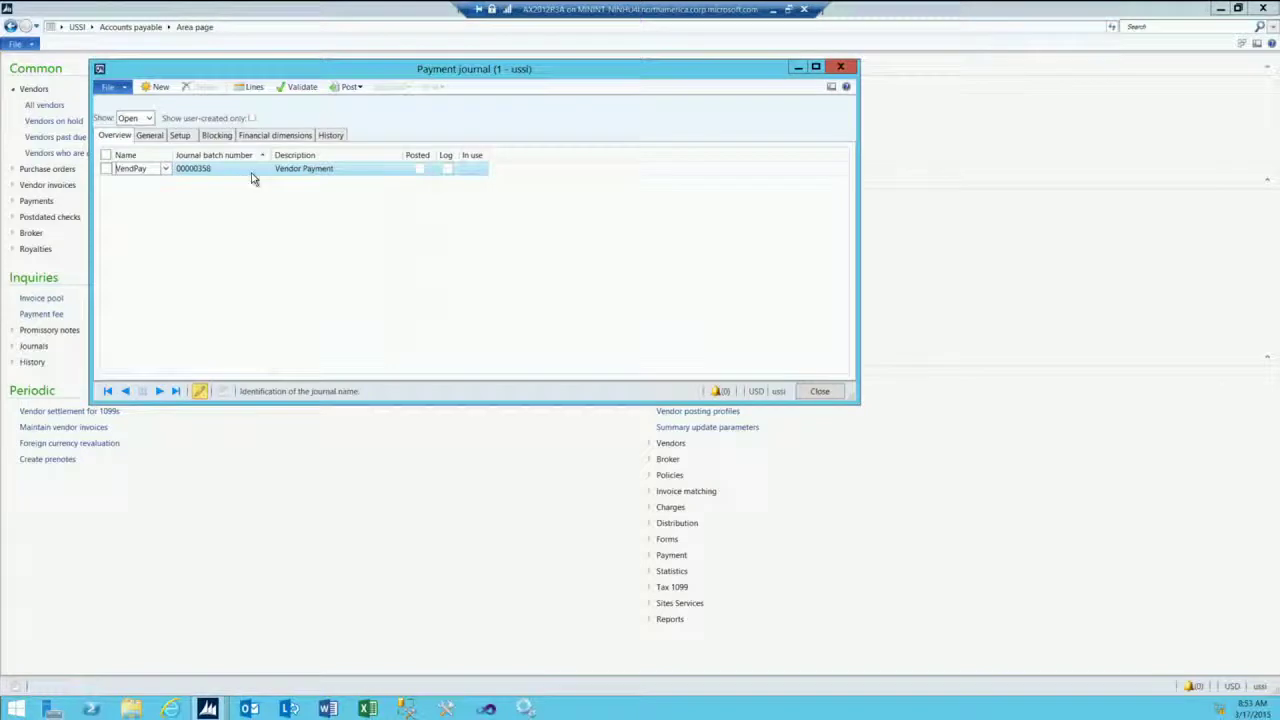
# Step: Check the VendPay journal's attachment types for Receipts, then return to the Home role center
pyautogui.click(254, 223)
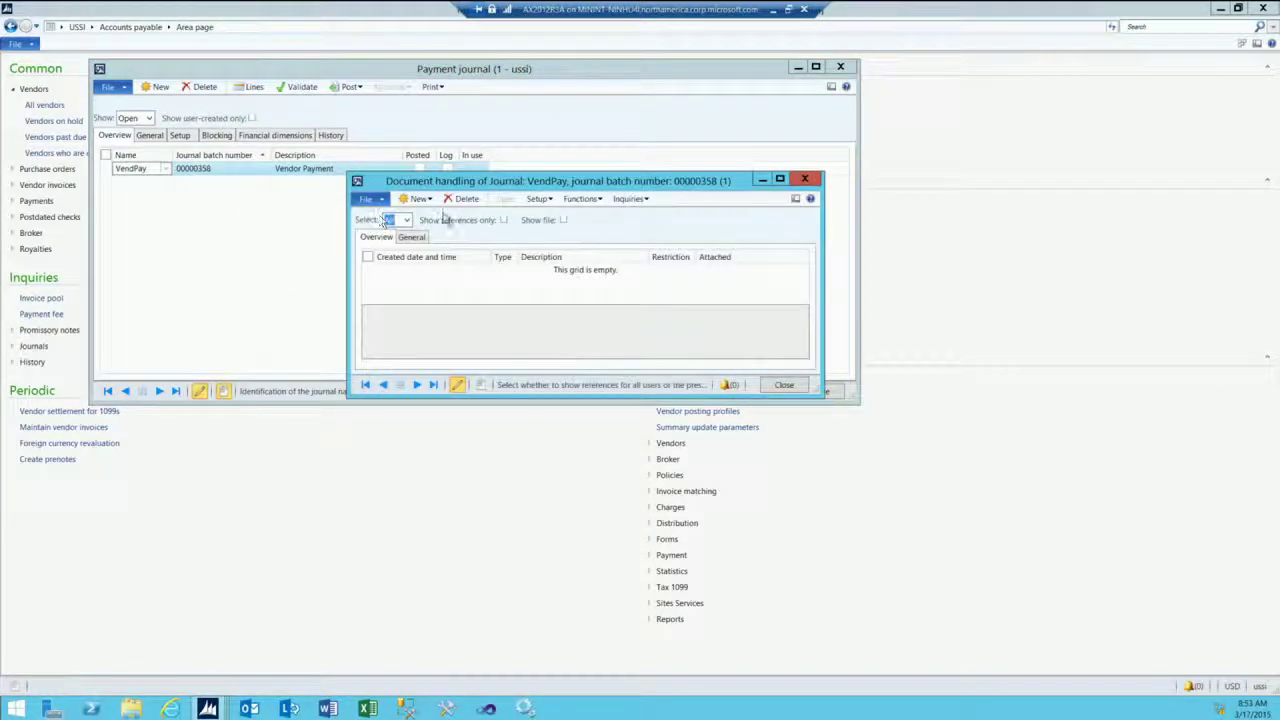
pyautogui.click(426, 200)
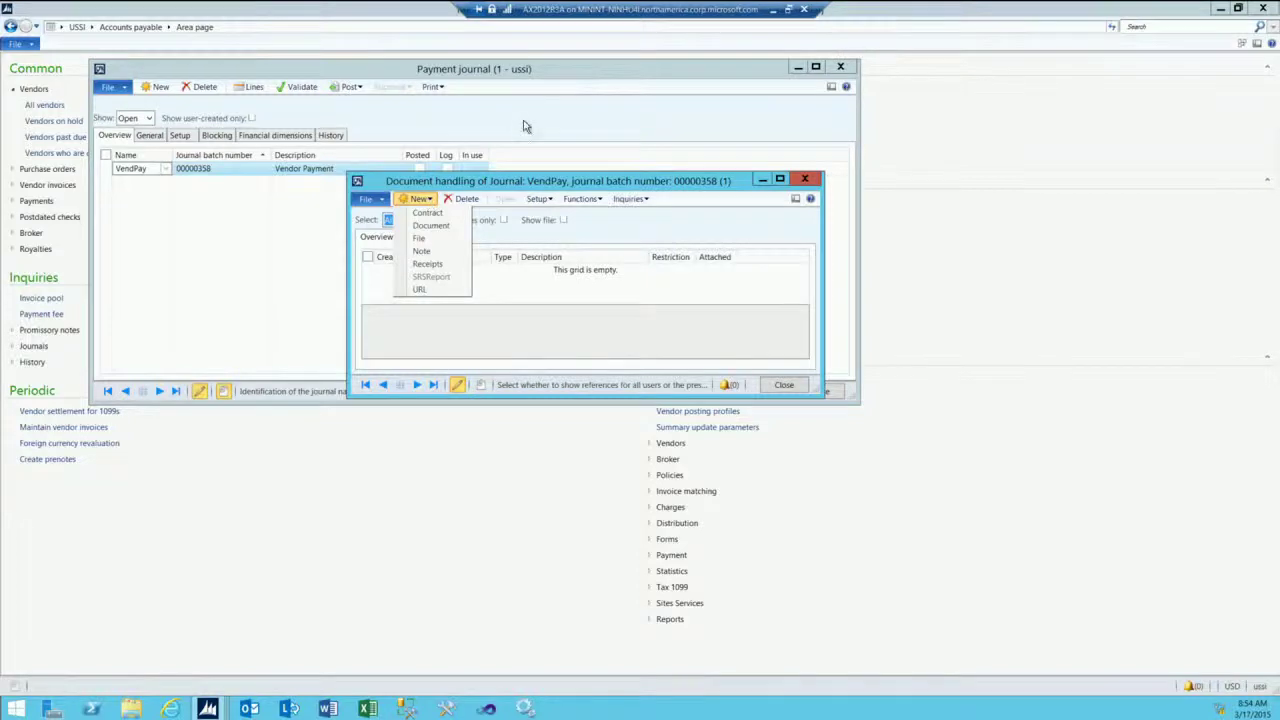
pyautogui.click(805, 180)
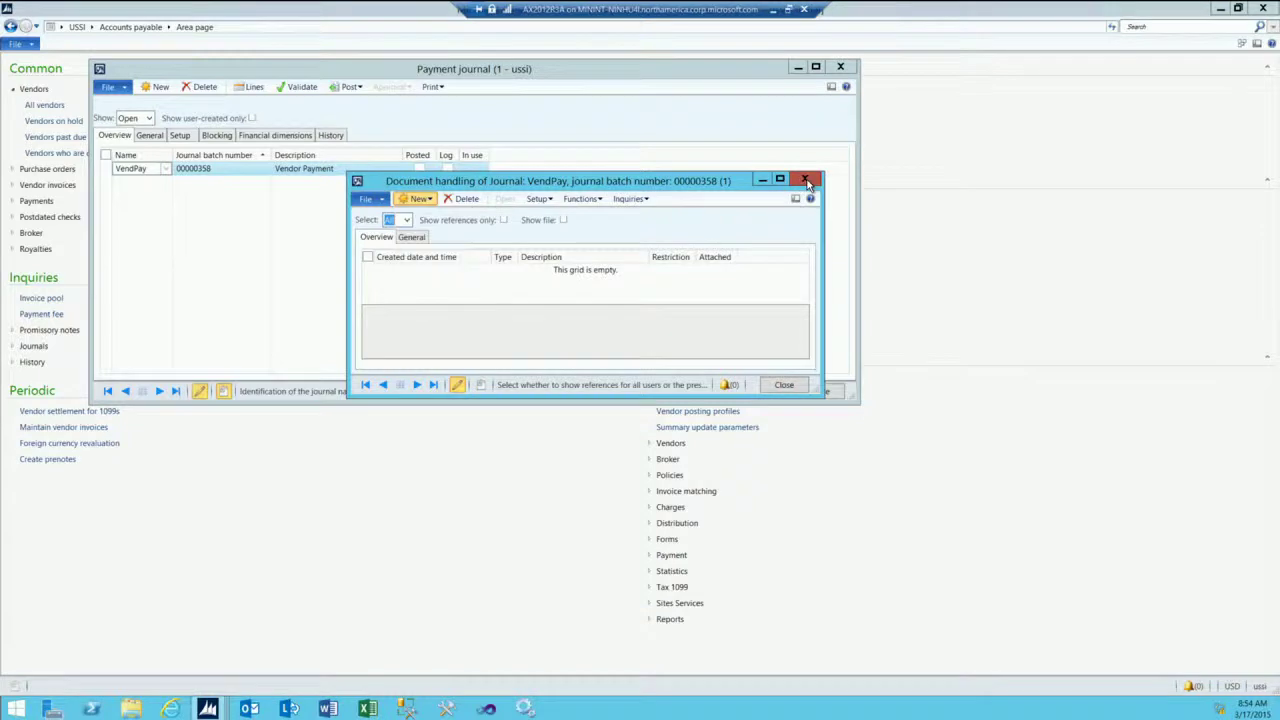
pyautogui.click(840, 67)
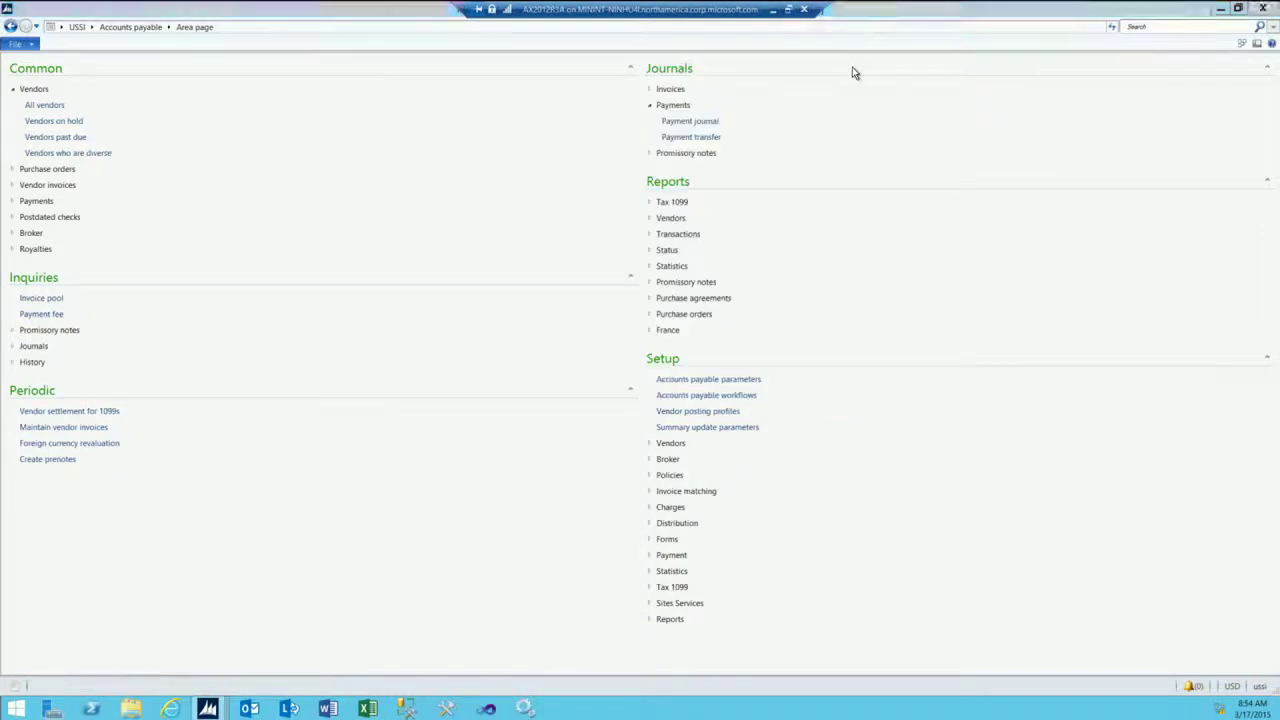
pyautogui.click(91, 27)
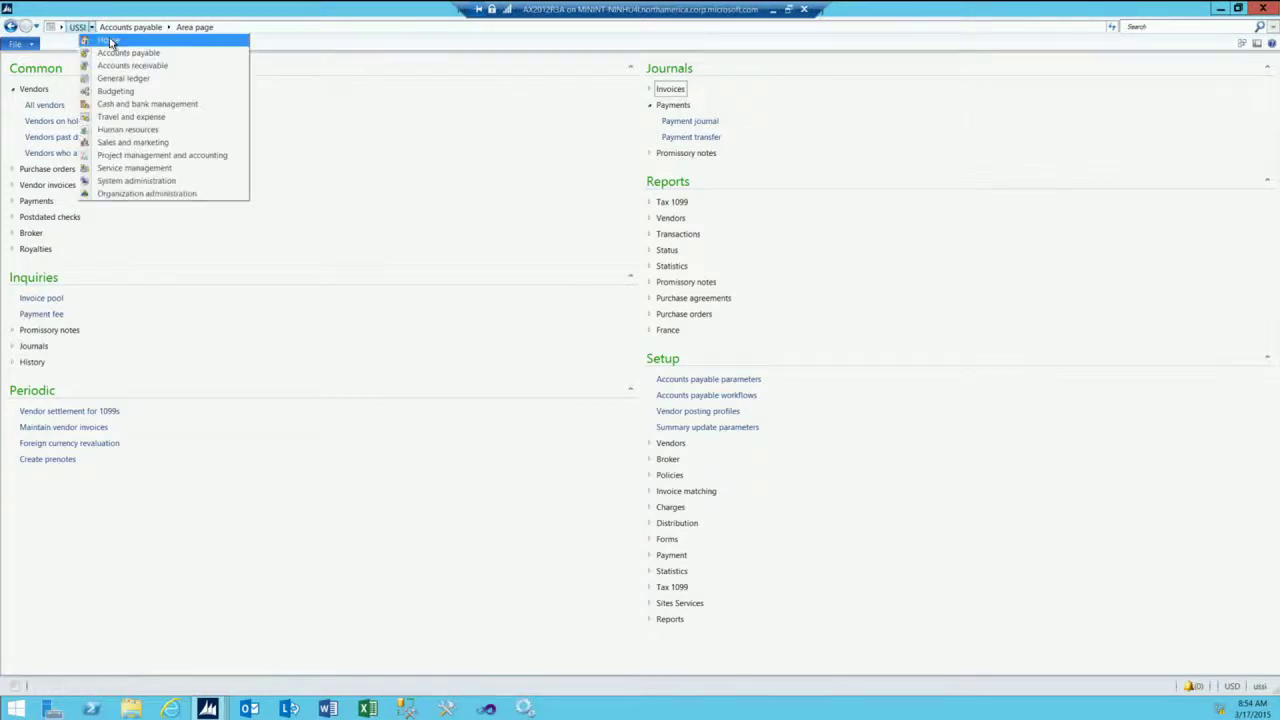
pyautogui.click(109, 42)
pyautogui.scroll(-3, 813, 541)
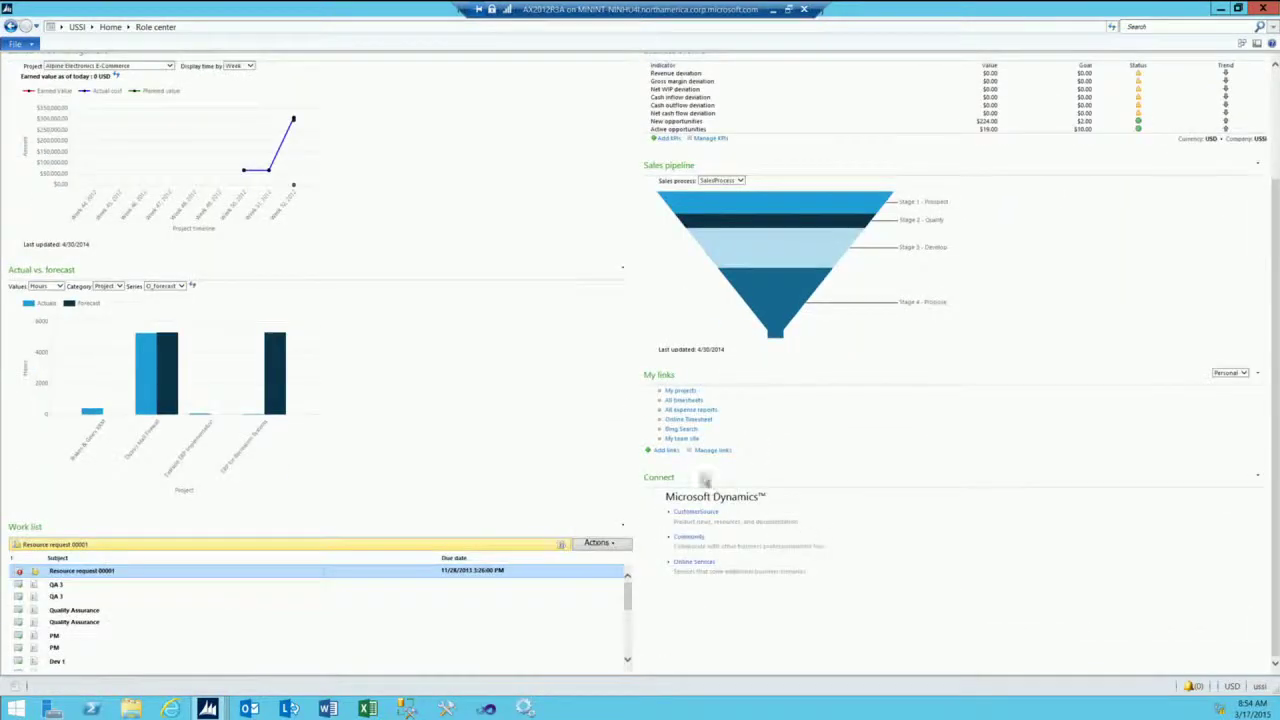
pyautogui.click(694, 441)
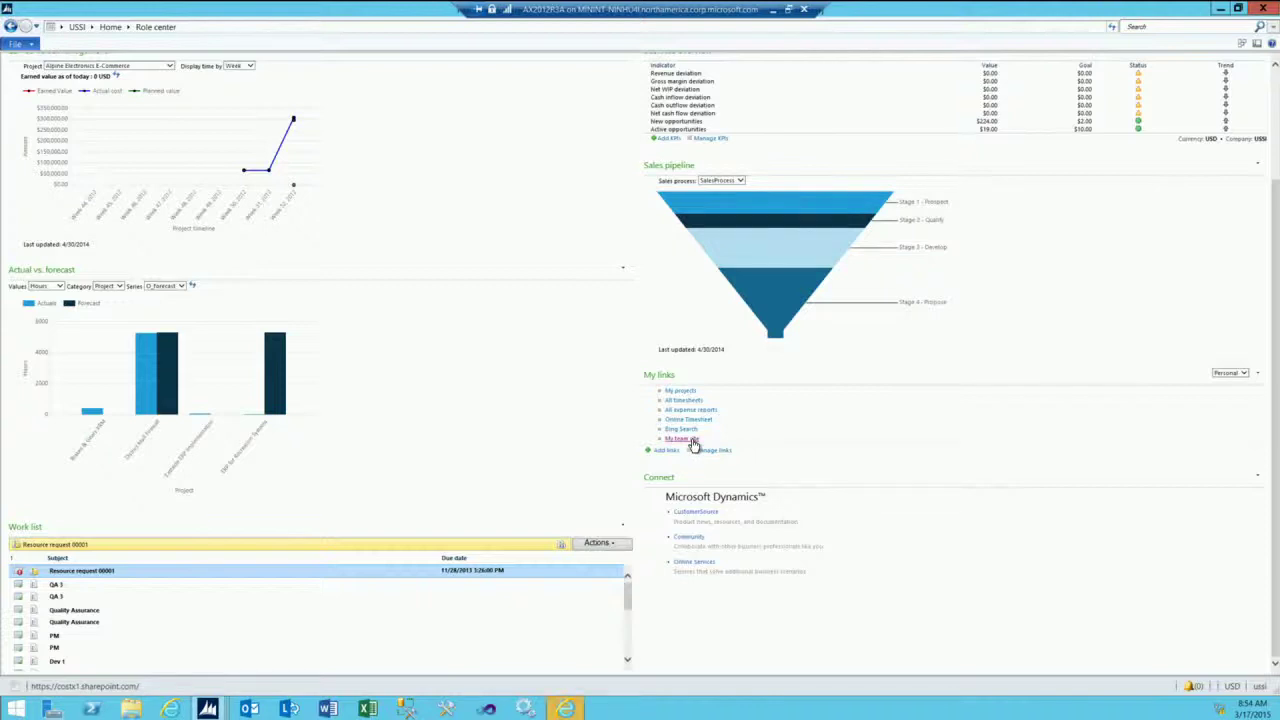
pyautogui.click(566, 708)
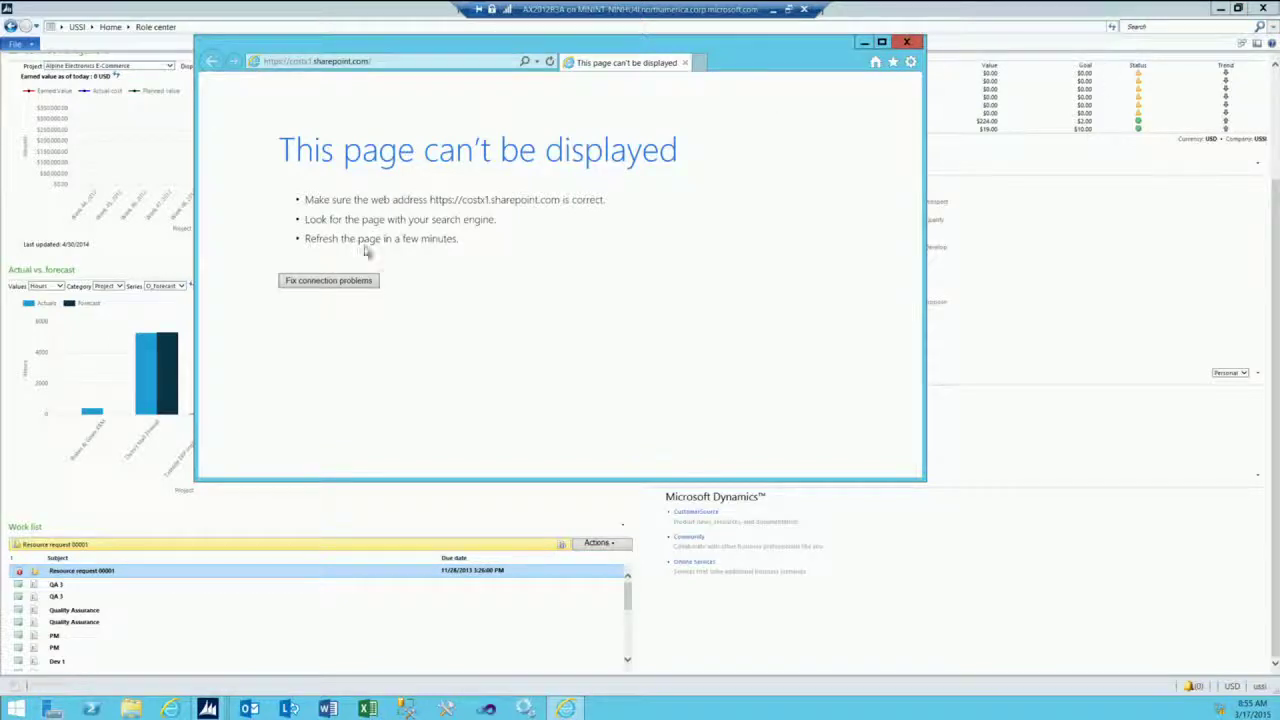
pyautogui.moveTo(483, 37); pyautogui.dragTo(498, 122)
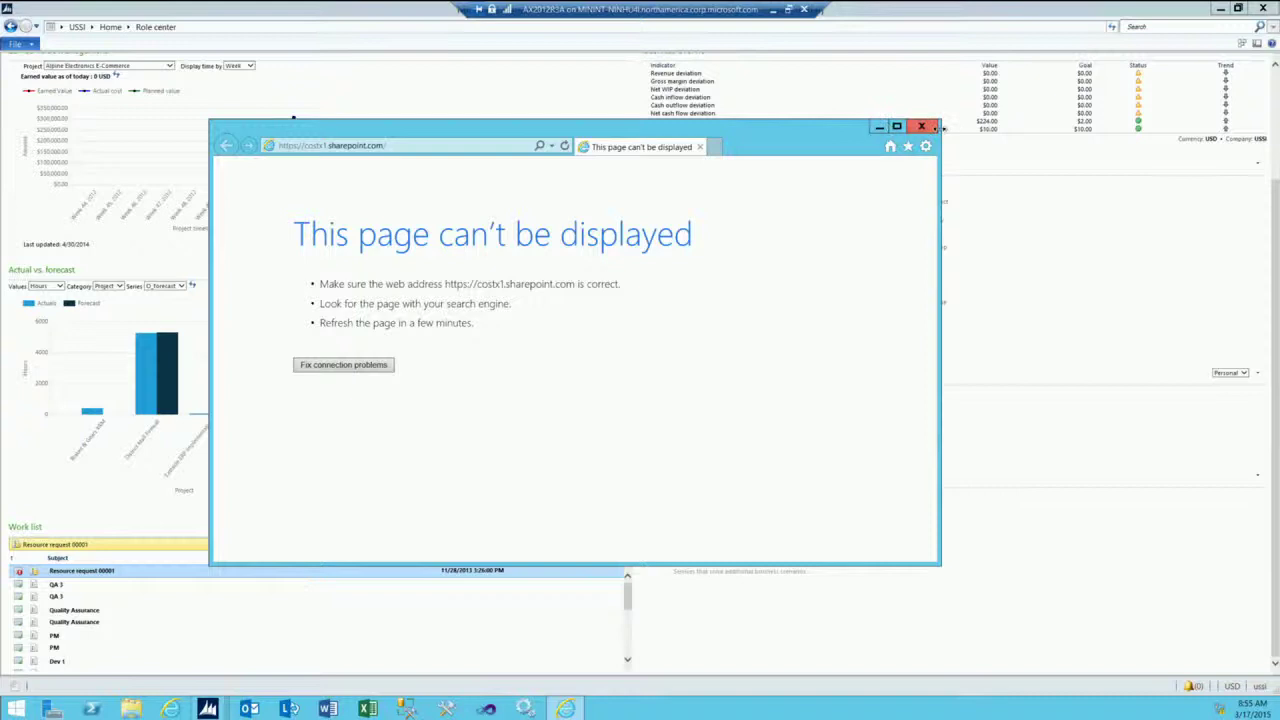
pyautogui.click(921, 126)
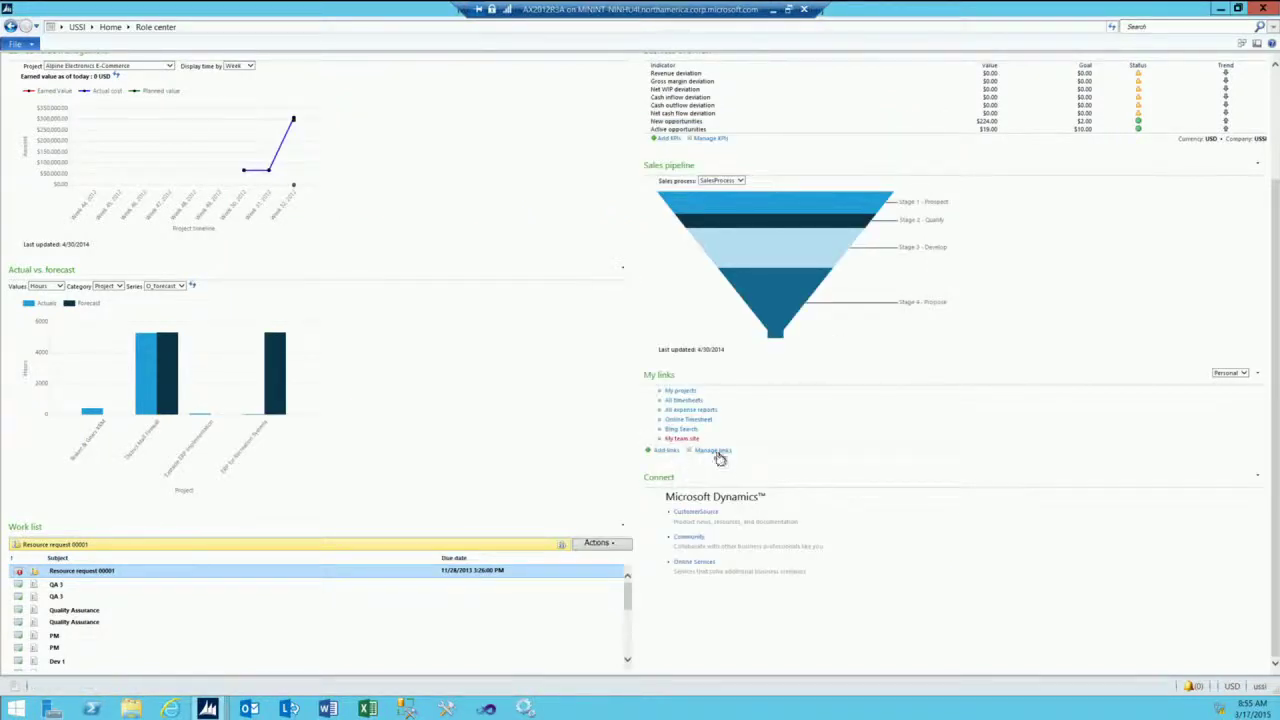
# Step: Cancel the quick links manager and open All projects in Project management and accounting
pyautogui.click(713, 450)
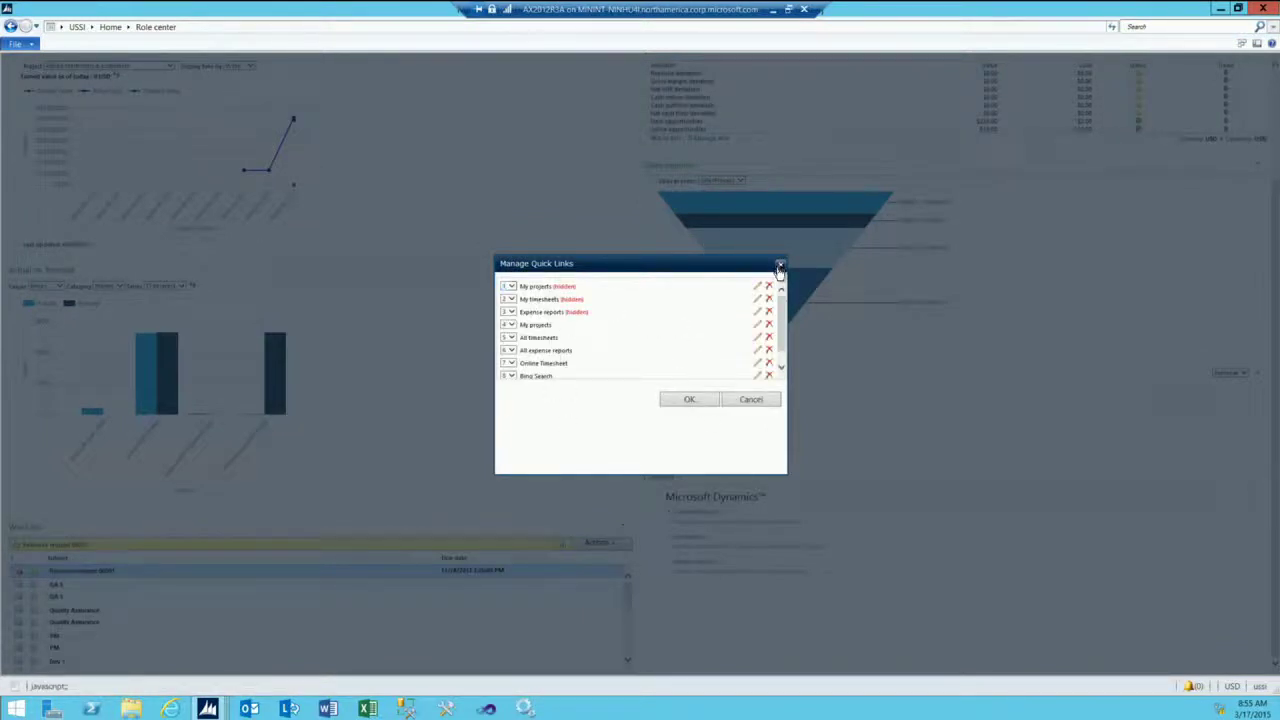
pyautogui.click(759, 408)
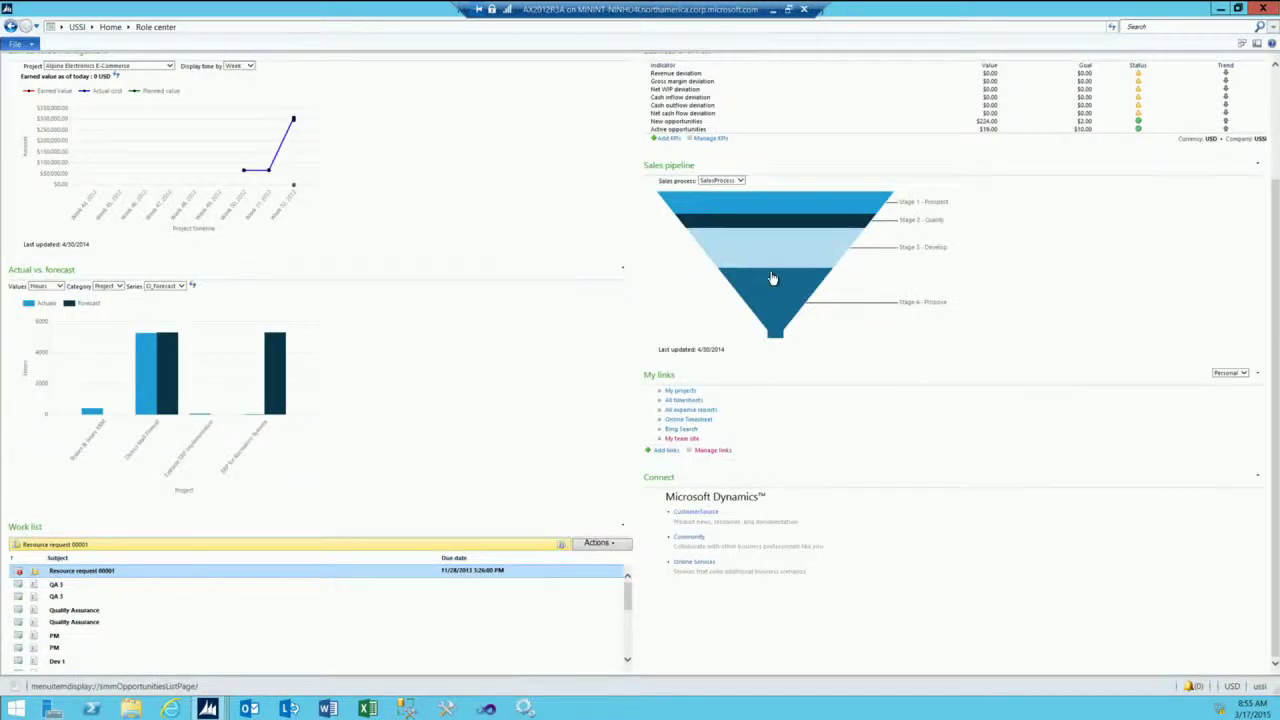
pyautogui.click(92, 27)
pyautogui.click(174, 155)
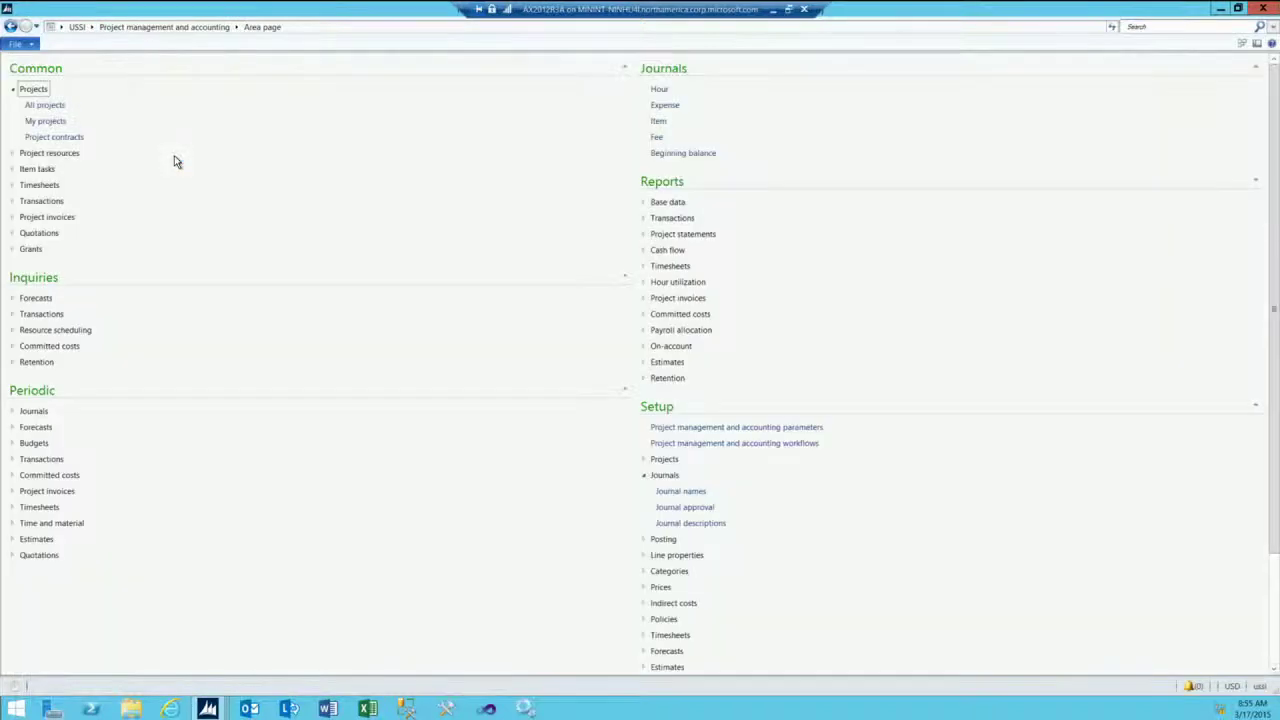
pyautogui.click(57, 115)
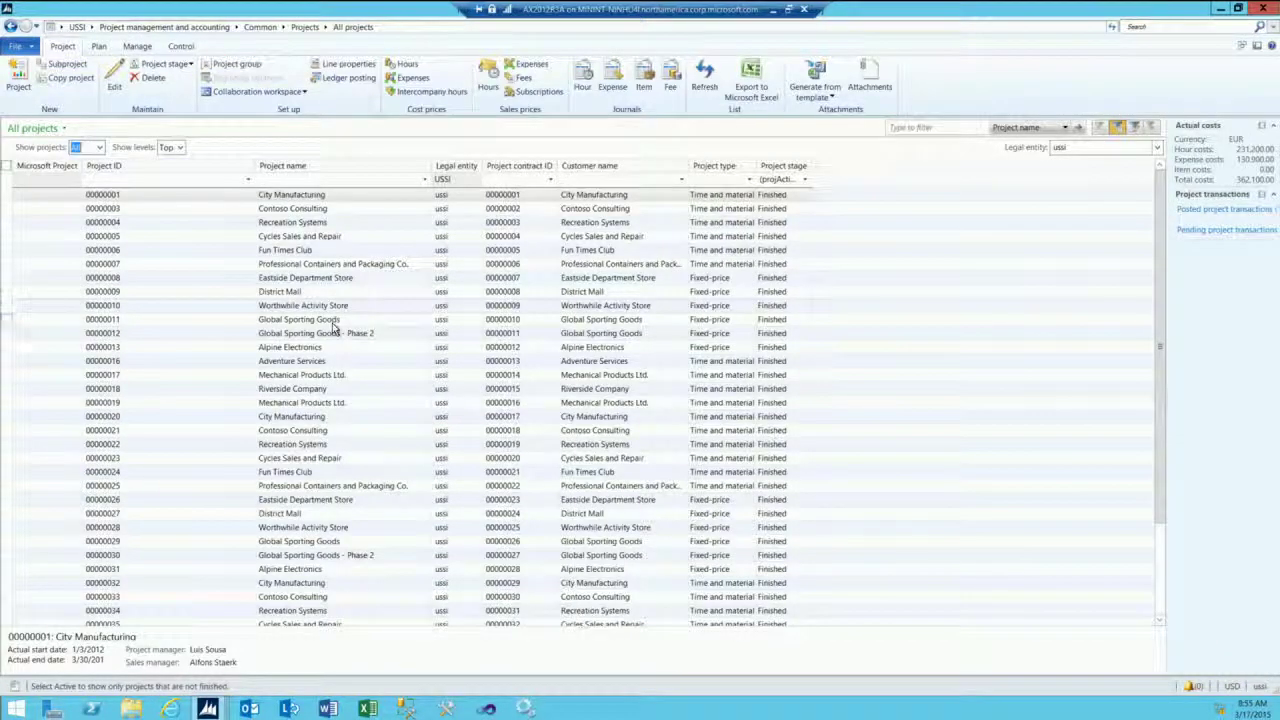
# Step: Create project 'My new project 2' with group TM_WIP, contract 00000001, start date 1/1/2015
pyautogui.click(19, 74)
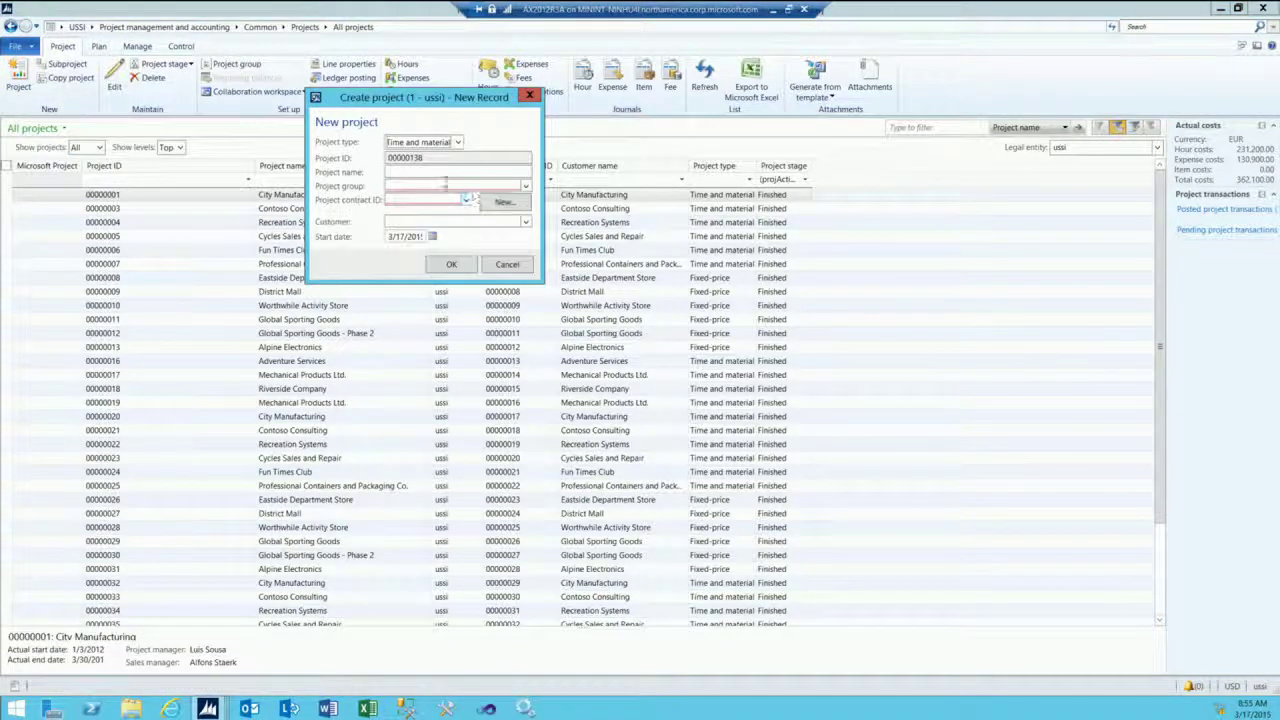
pyautogui.click(430, 173)
pyautogui.write('My')
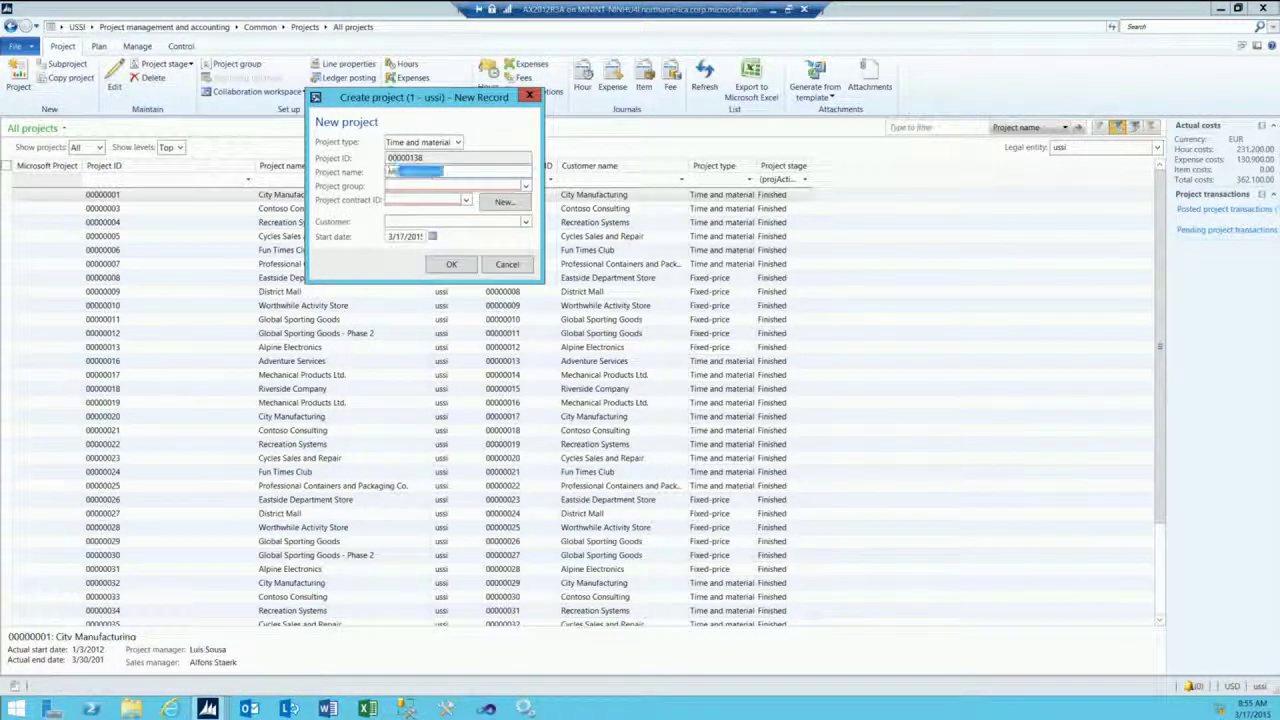
pyautogui.press('End')
pyautogui.write('2')
pyautogui.click(525, 186)
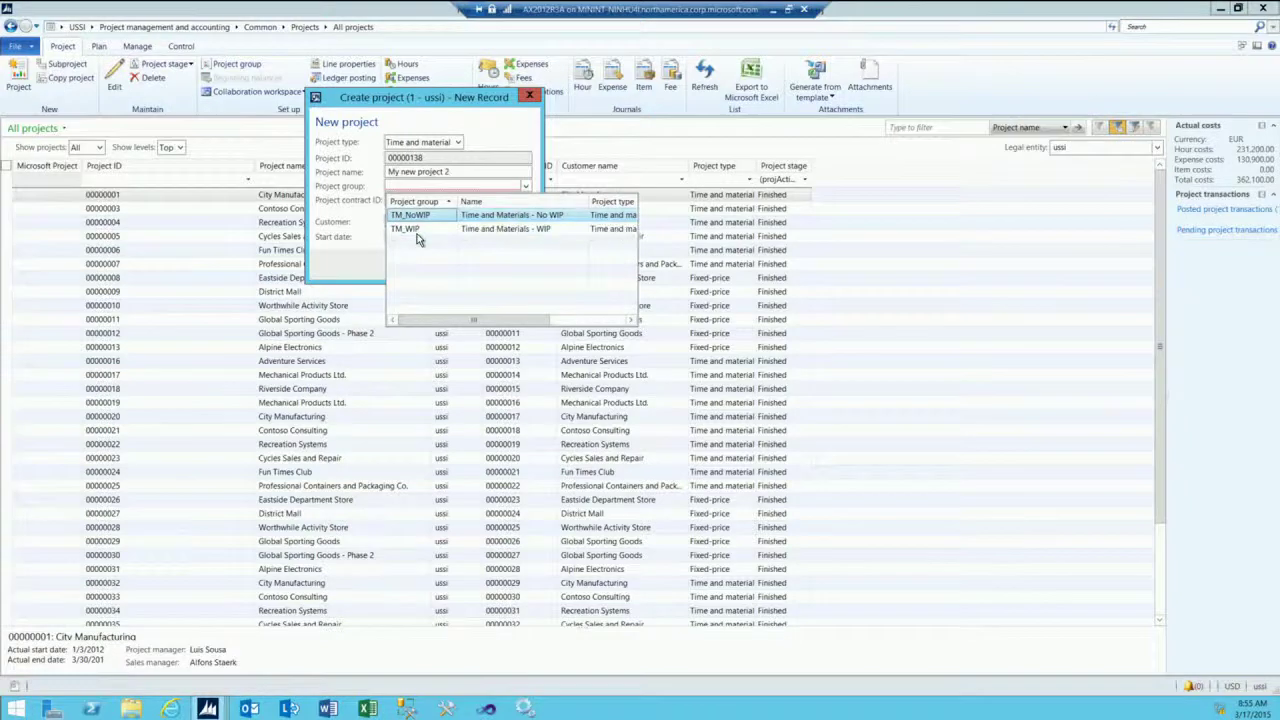
pyautogui.click(418, 232)
pyautogui.click(465, 200)
pyautogui.click(440, 229)
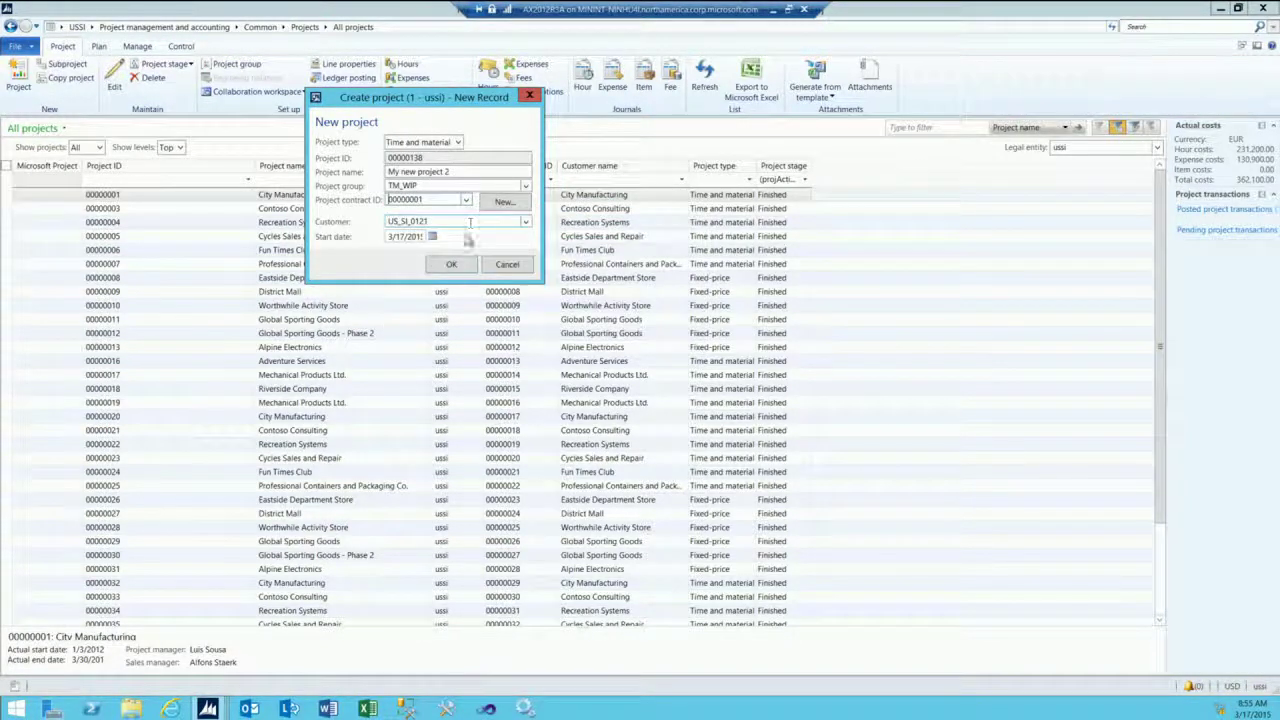
pyautogui.moveTo(390, 236); pyautogui.dragTo(457, 237)
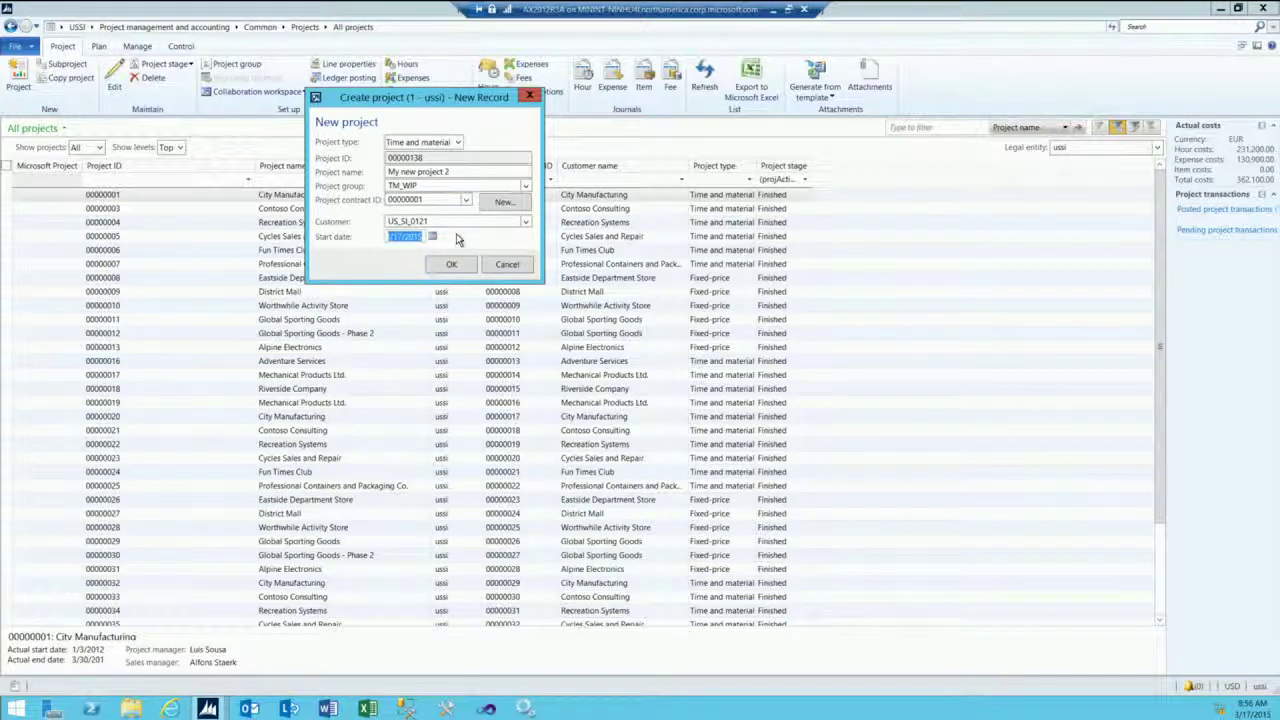
pyautogui.write('1/1/2015')
pyautogui.click(451, 268)
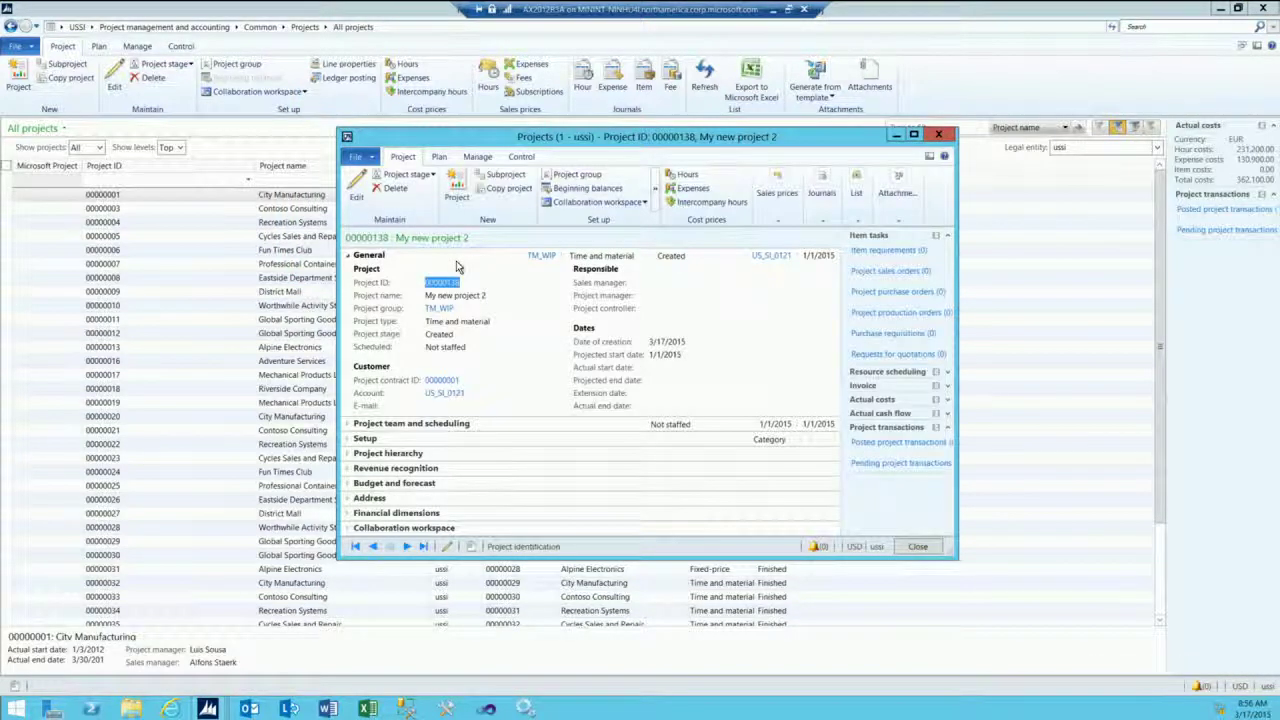
# Step: Change the project stage to In process, confirming despite no approved budget
pyautogui.click(642, 203)
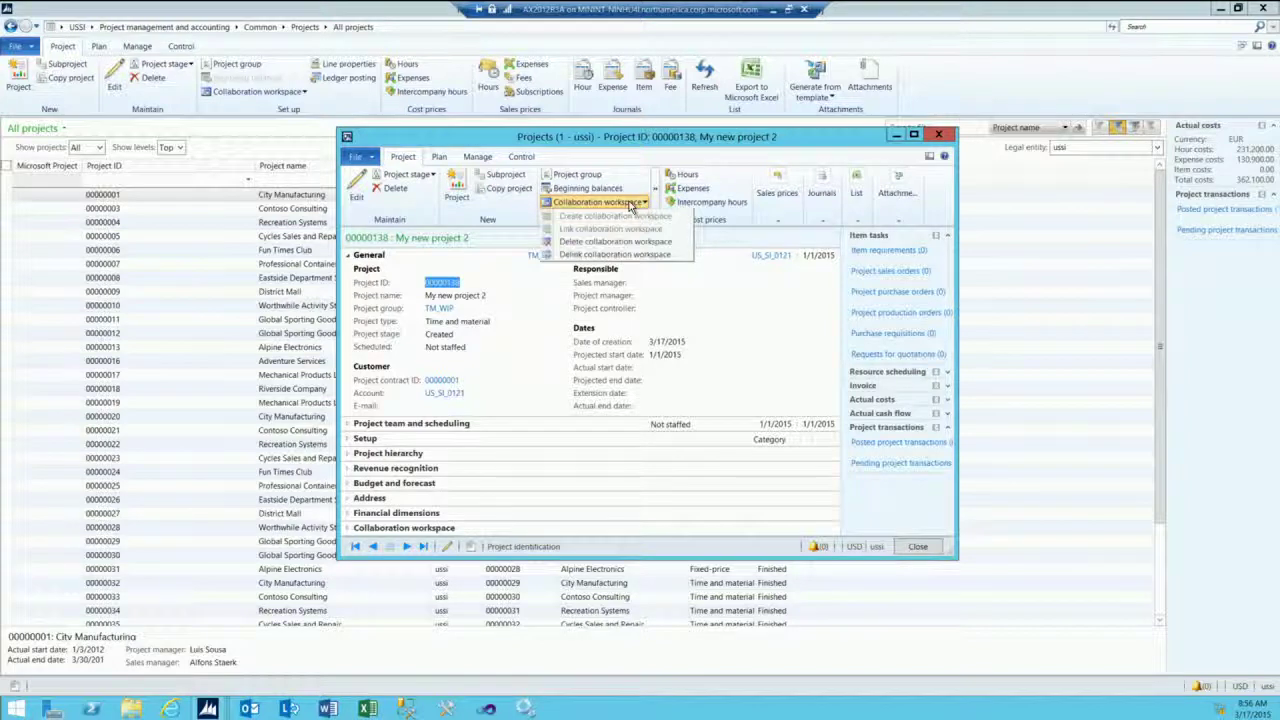
pyautogui.click(625, 205)
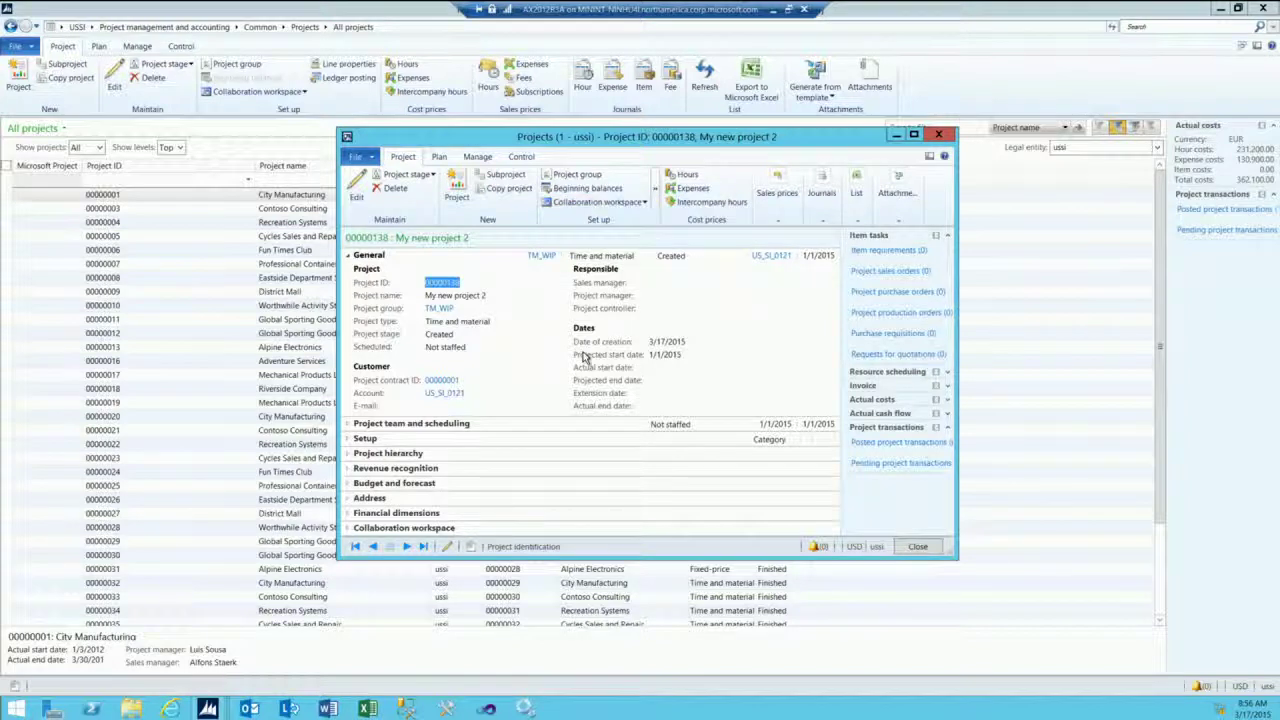
pyautogui.click(424, 176)
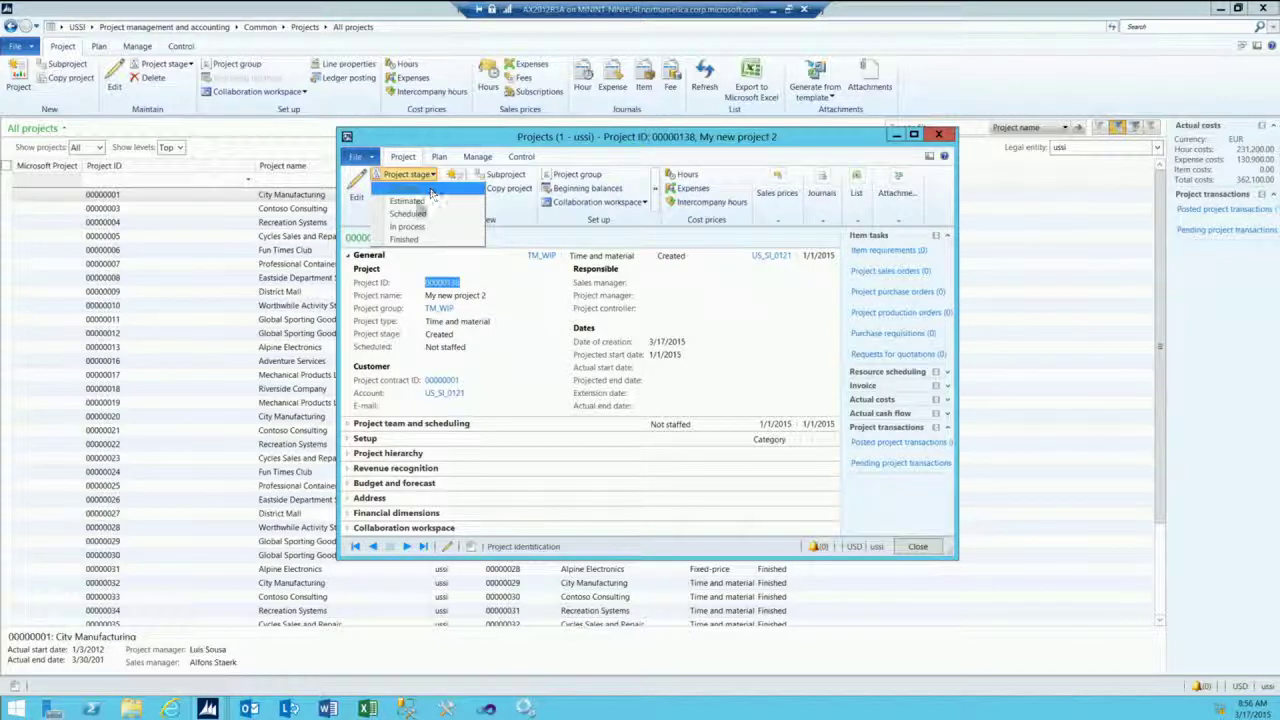
pyautogui.click(407, 226)
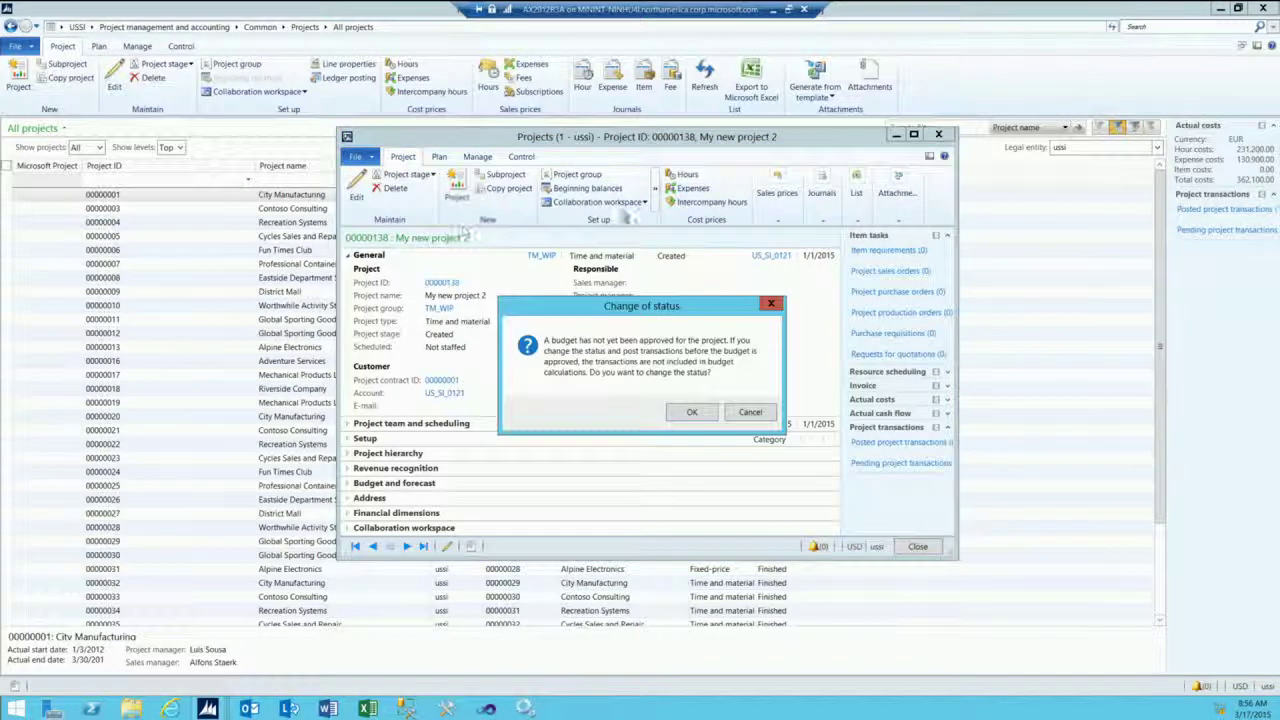
pyautogui.click(688, 412)
pyautogui.click(644, 202)
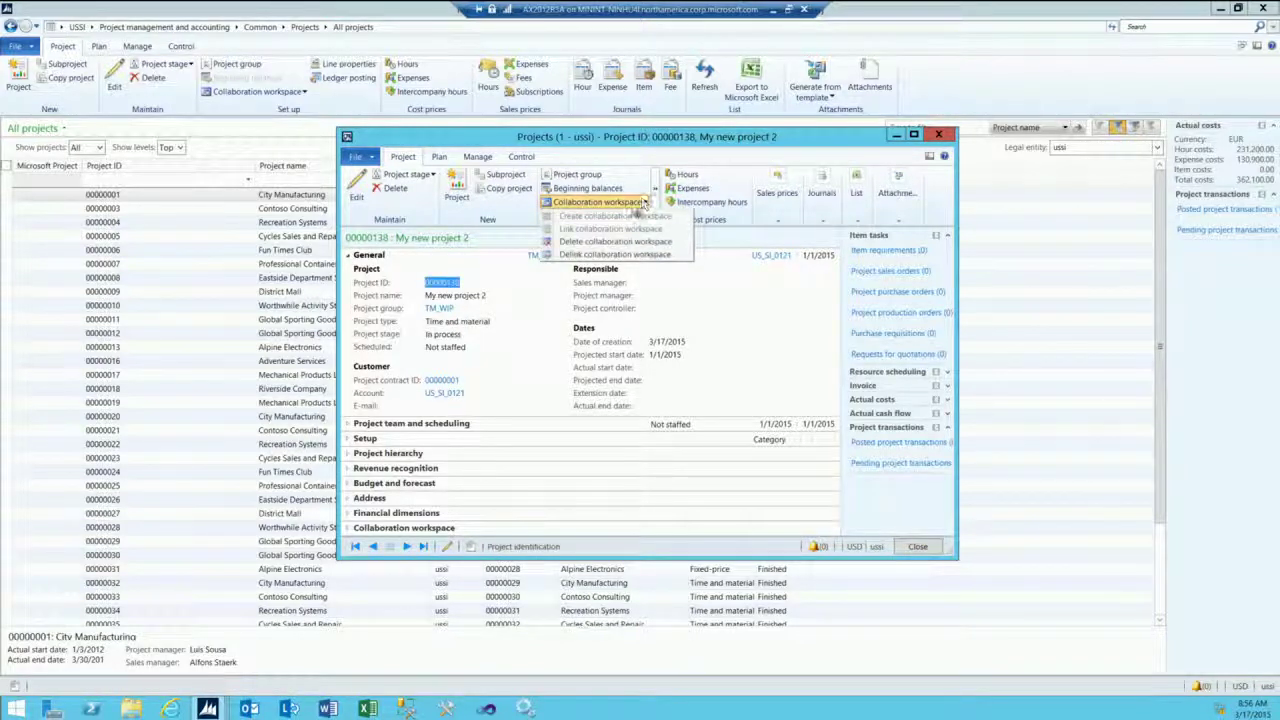
# Step: Expand the Collaboration workspace details and follow the Internal URL to the project's SharePoint site
pyautogui.click(612, 208)
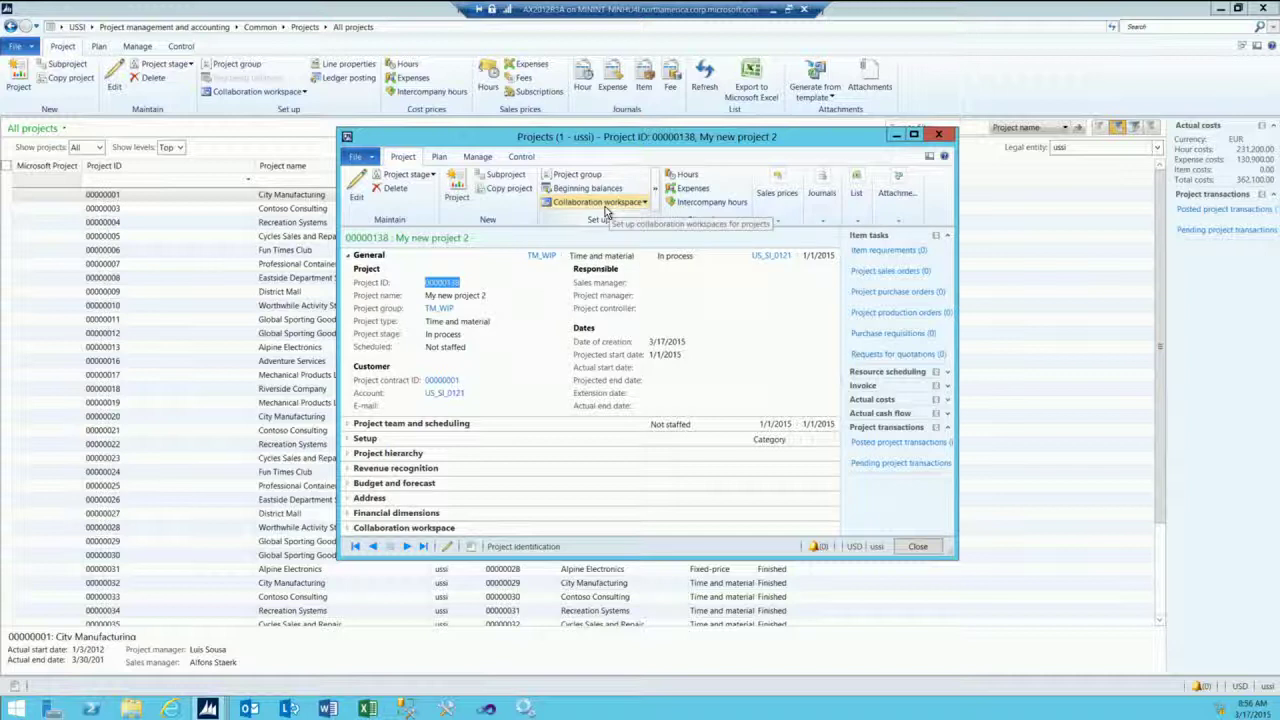
pyautogui.click(358, 528)
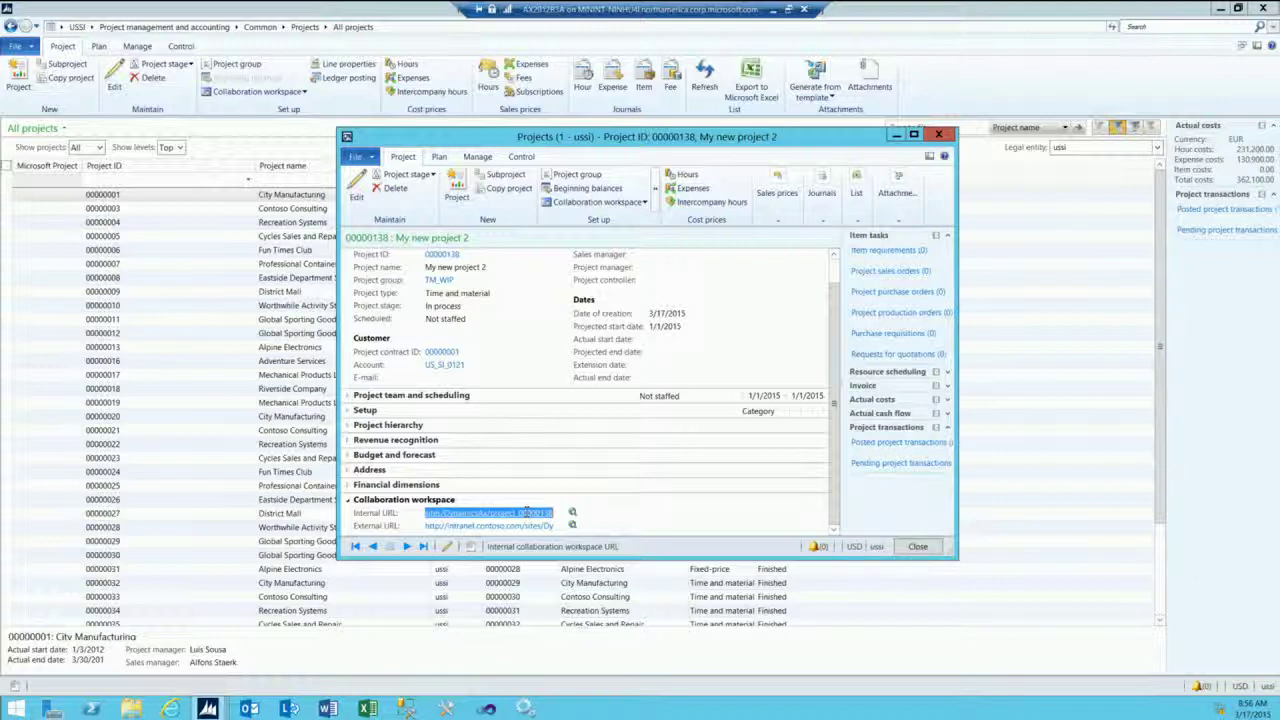
pyautogui.click(526, 512)
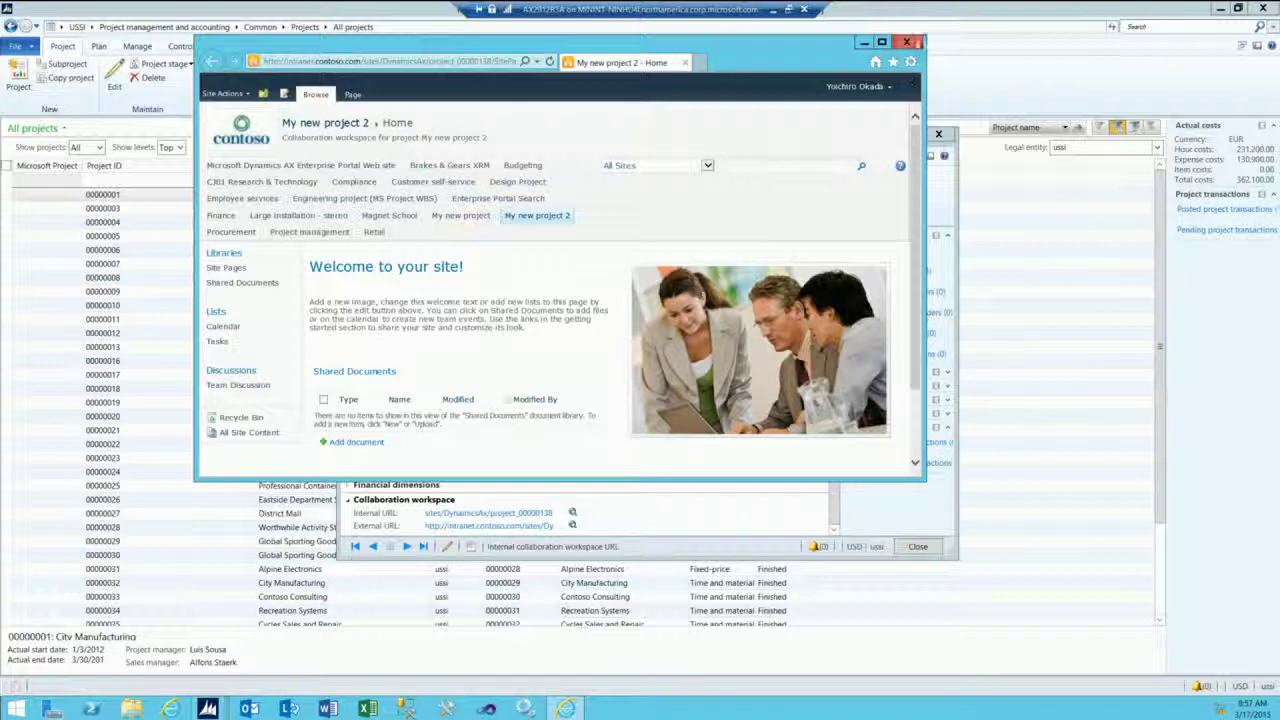
# Step: Close the Internet Explorer window showing the SharePoint project site
pyautogui.click(906, 41)
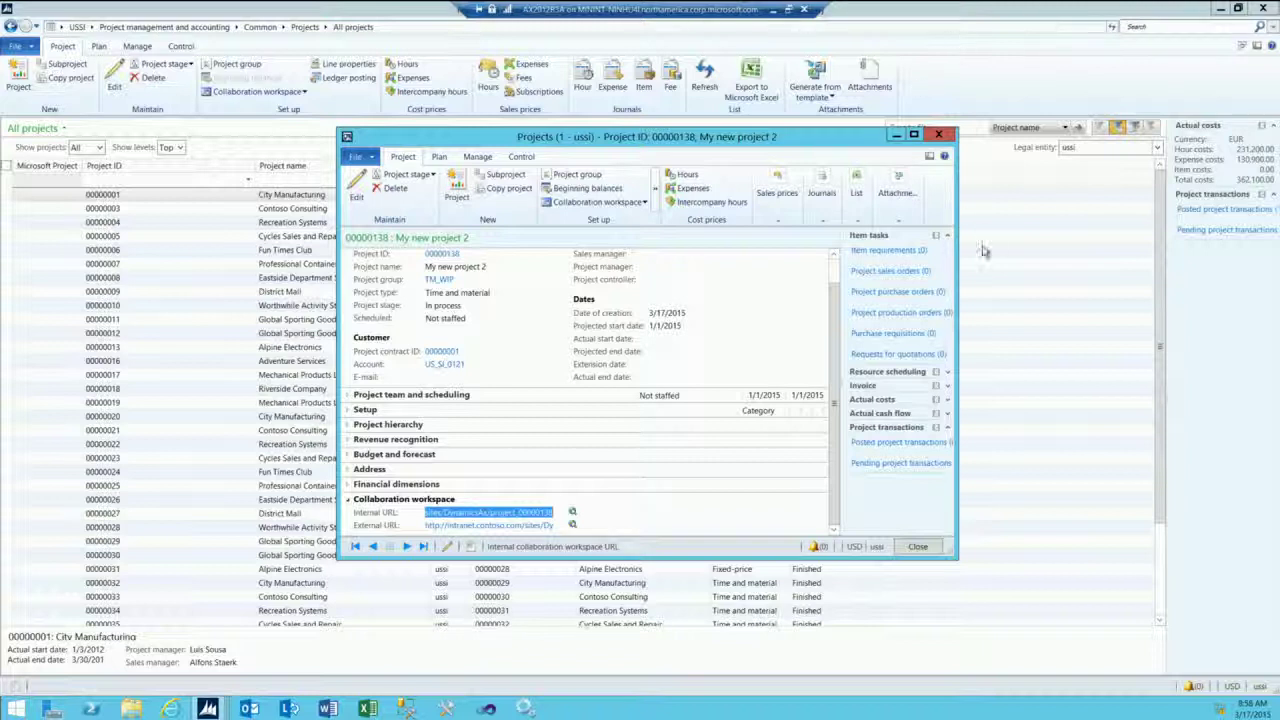
# Step: Close the project form and open the work breakdown structure of My new project 2
pyautogui.click(938, 134)
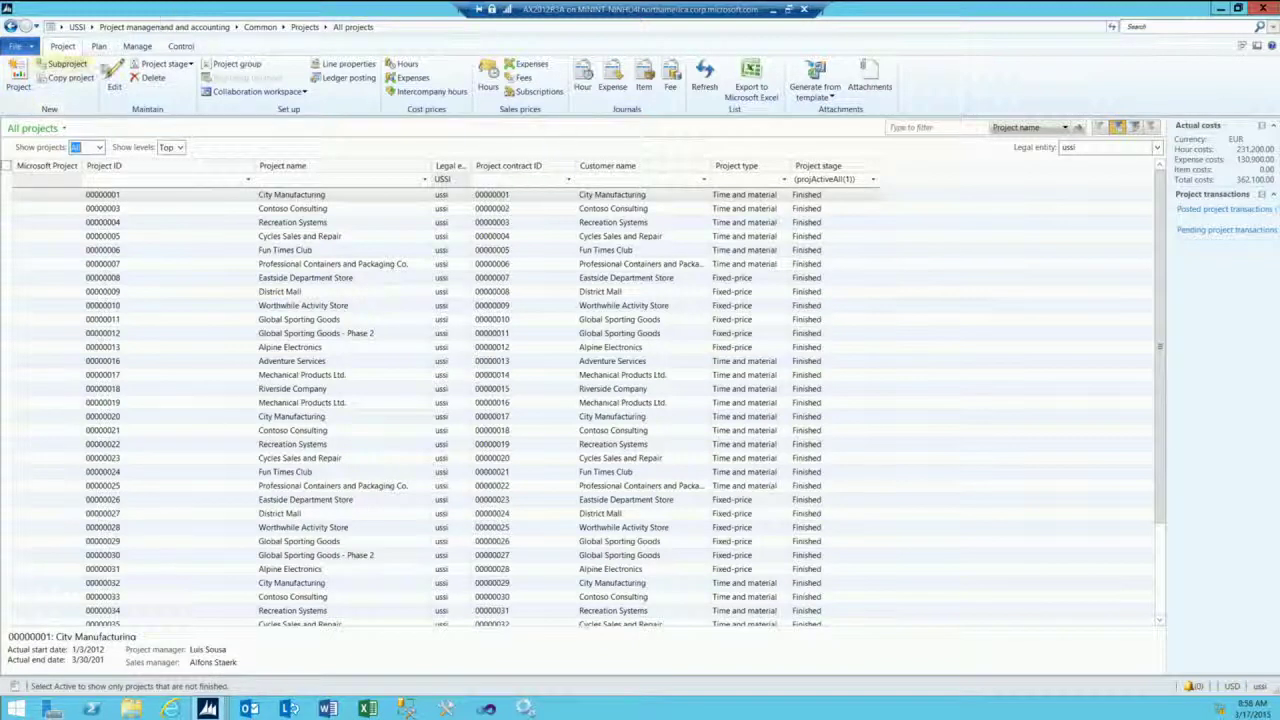
pyautogui.click(99, 47)
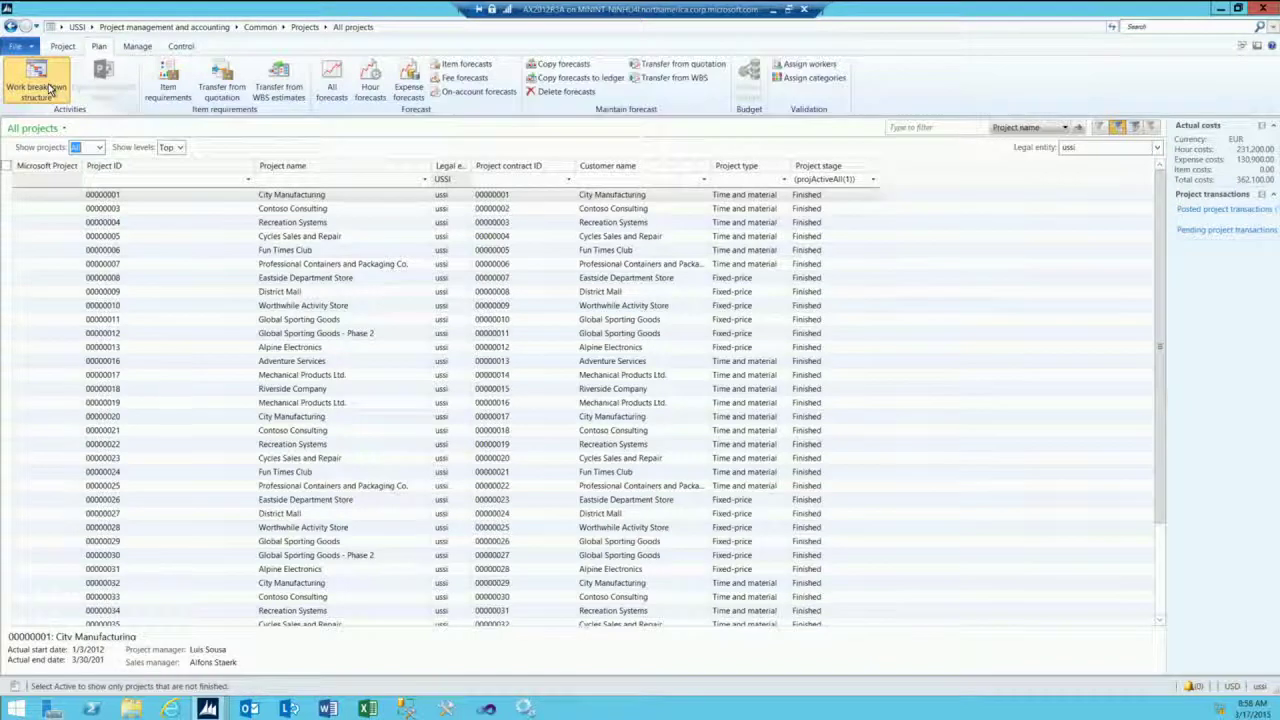
pyautogui.click(50, 88)
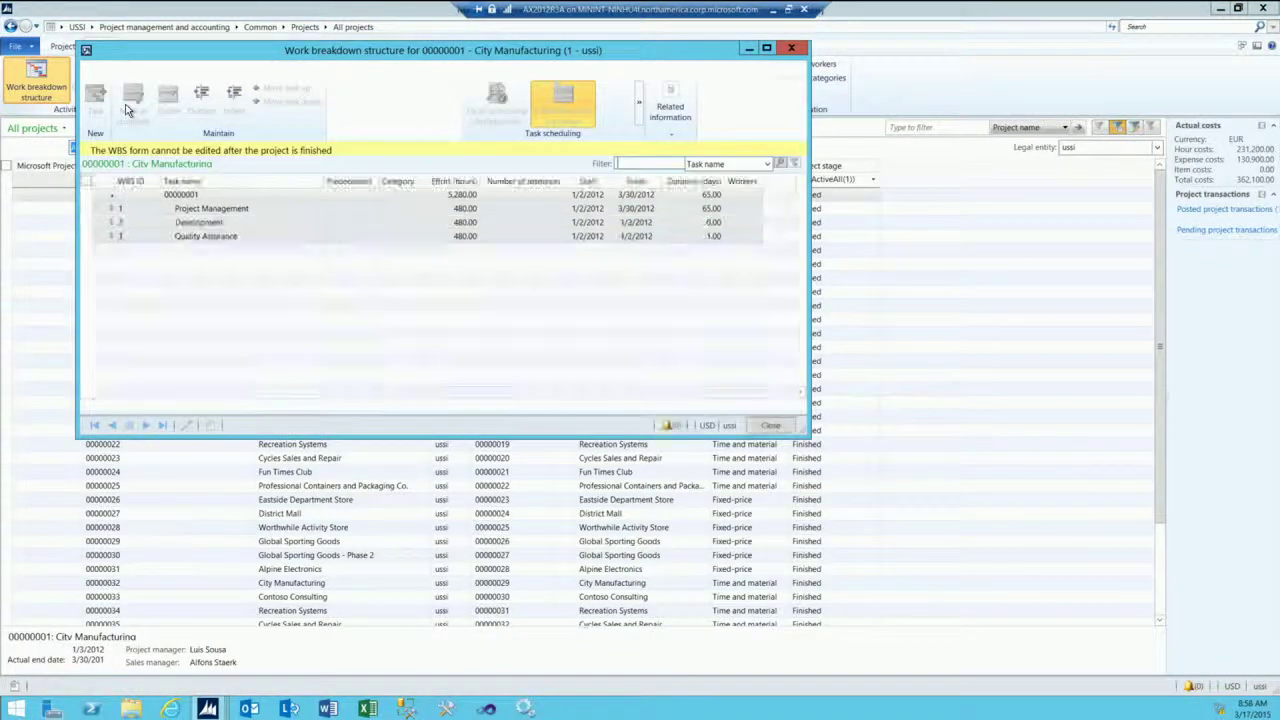
pyautogui.click(791, 48)
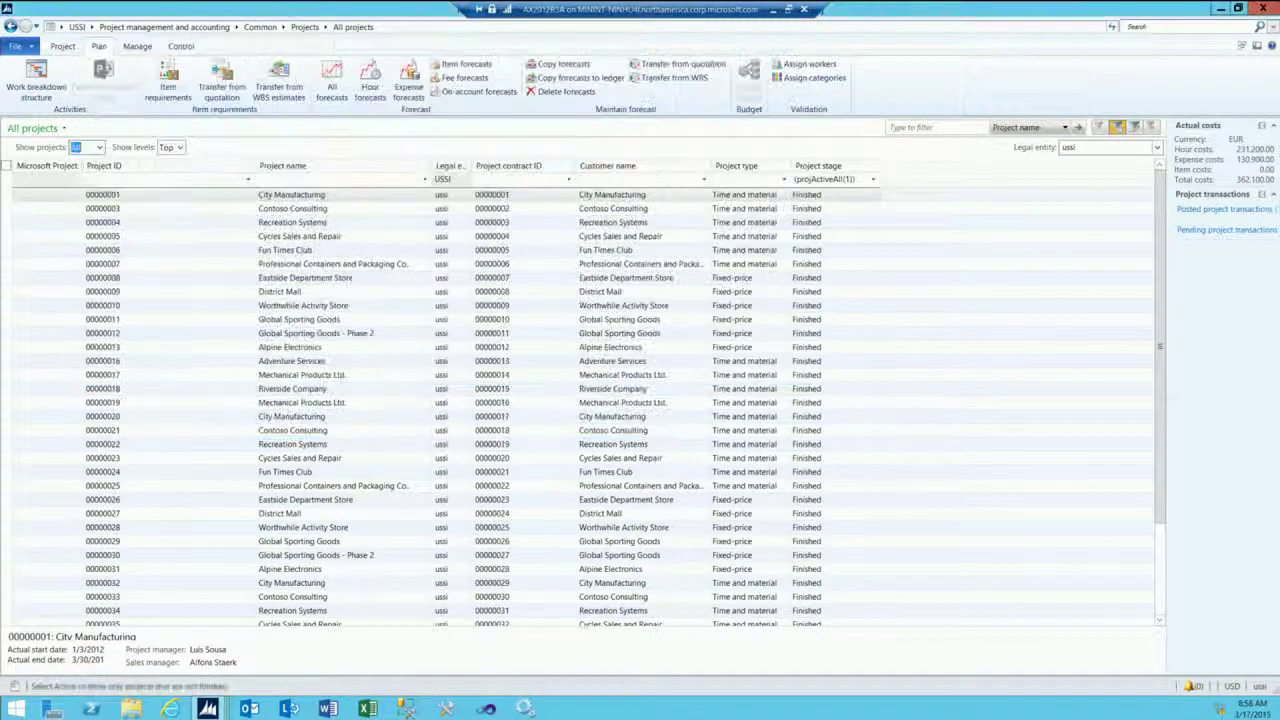
pyautogui.scroll(-2, 1178, 572)
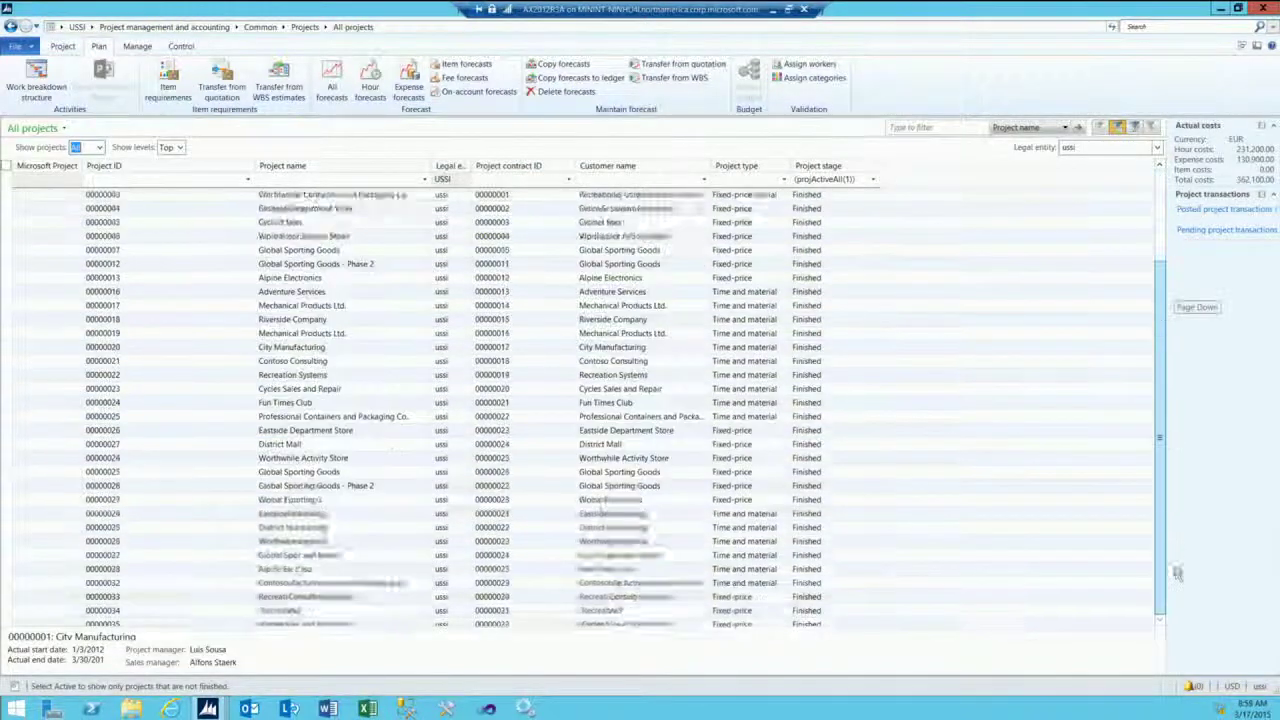
pyautogui.scroll(-5, 1178, 572)
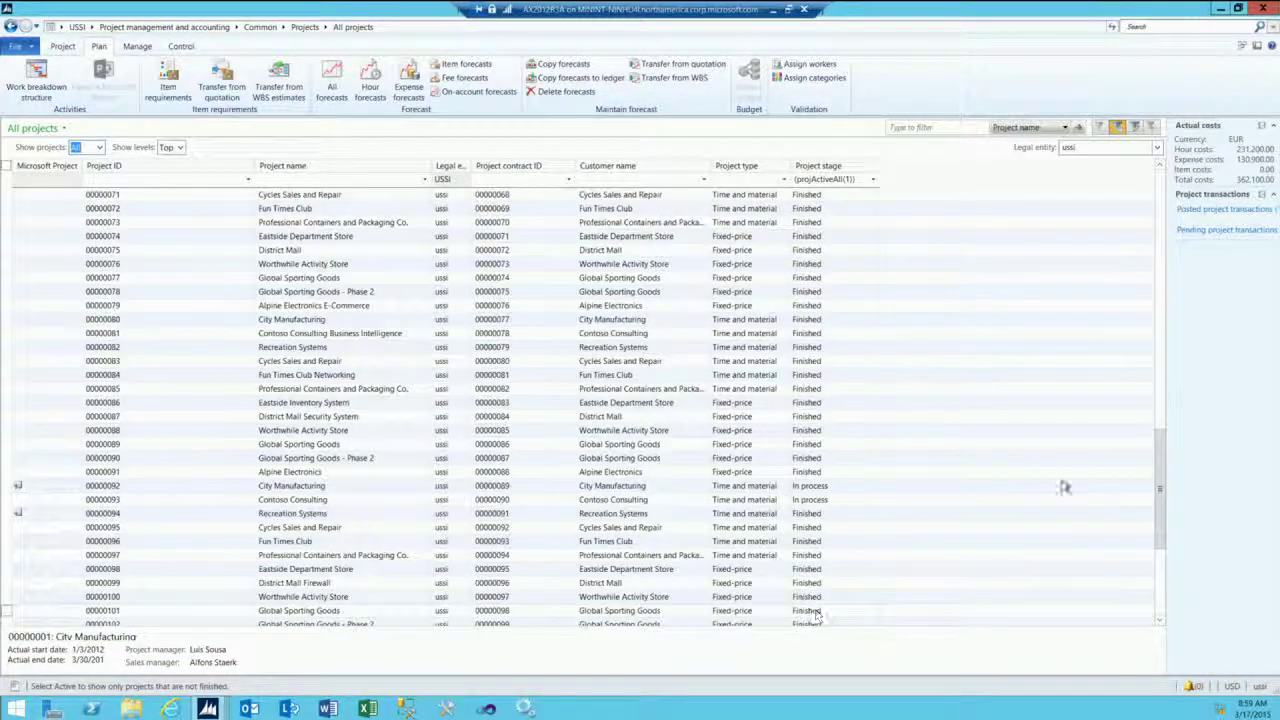
pyautogui.click(1157, 585)
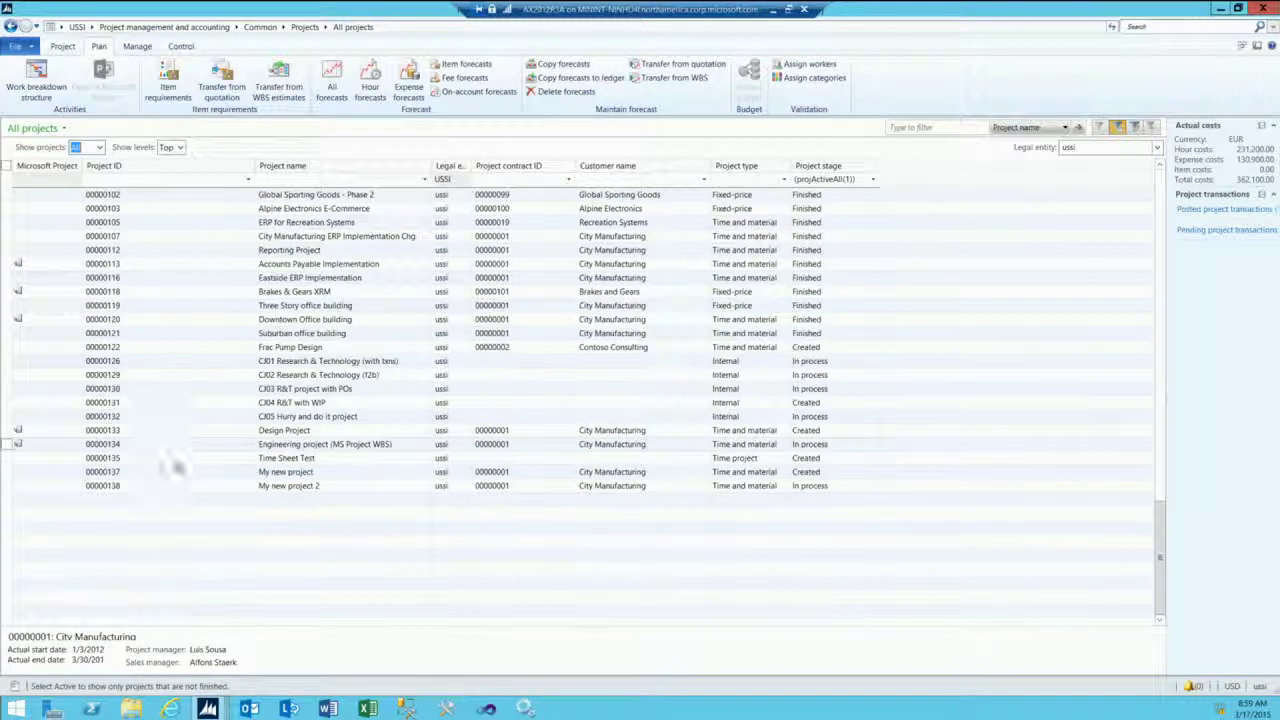
pyautogui.click(340, 488)
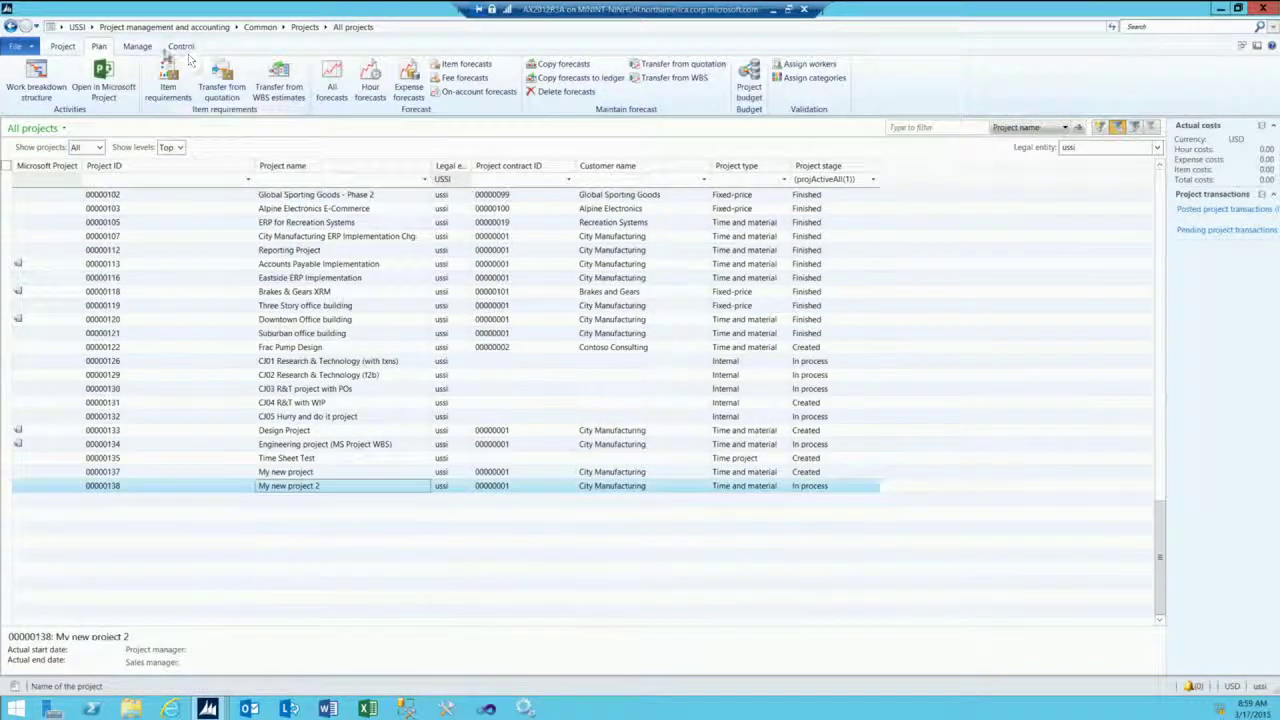
pyautogui.click(40, 95)
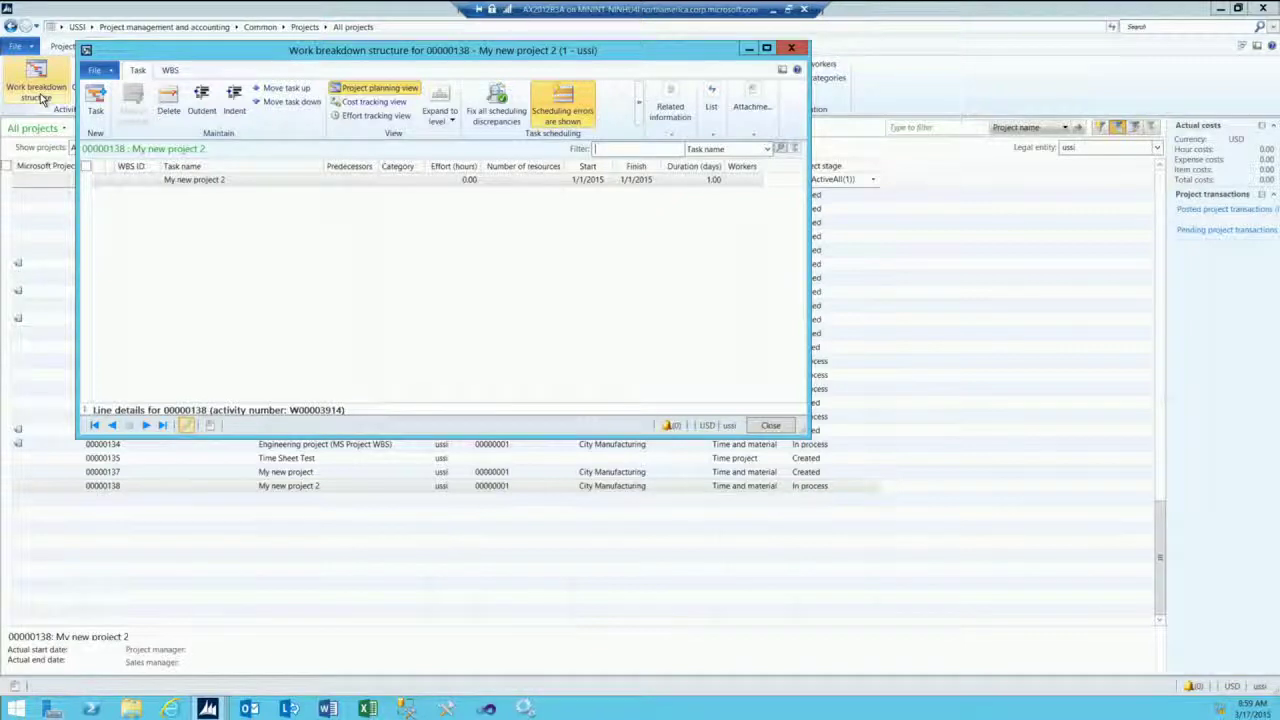
# Step: Select the root task, show the Task options, widen the WBS window, and launch File Explorer
pyautogui.click(214, 182)
pyautogui.click(174, 72)
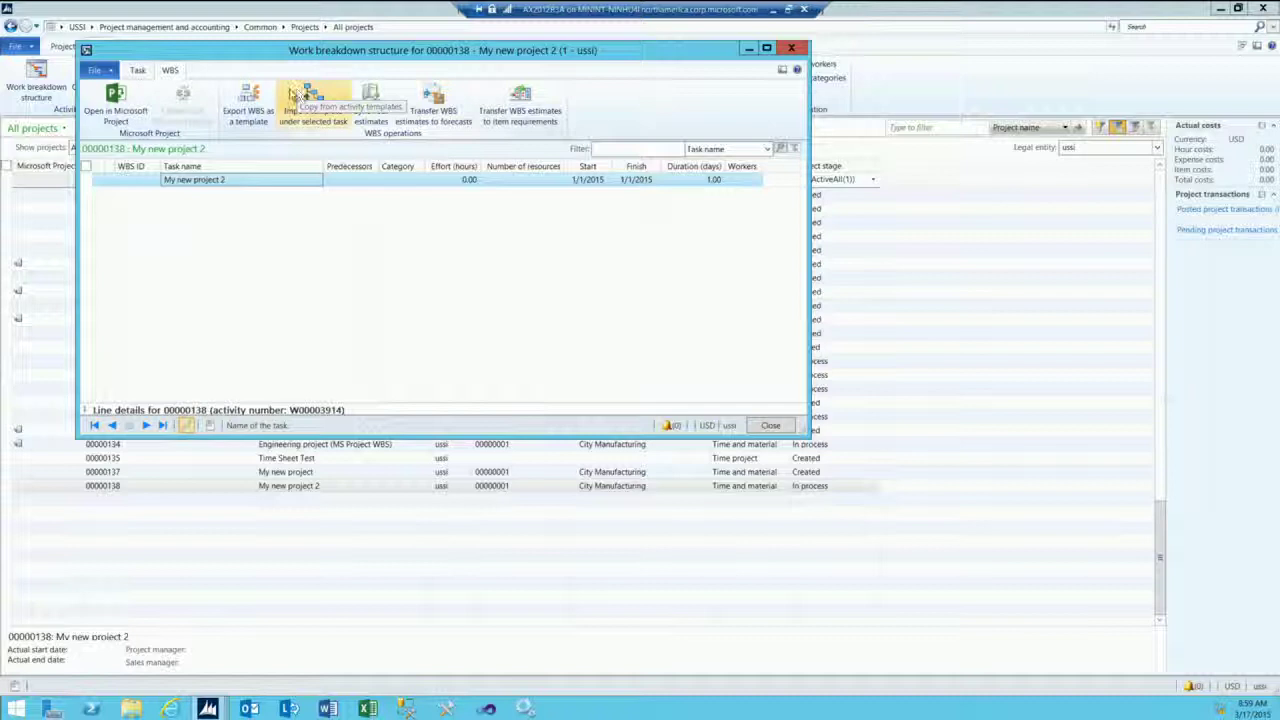
pyautogui.click(140, 71)
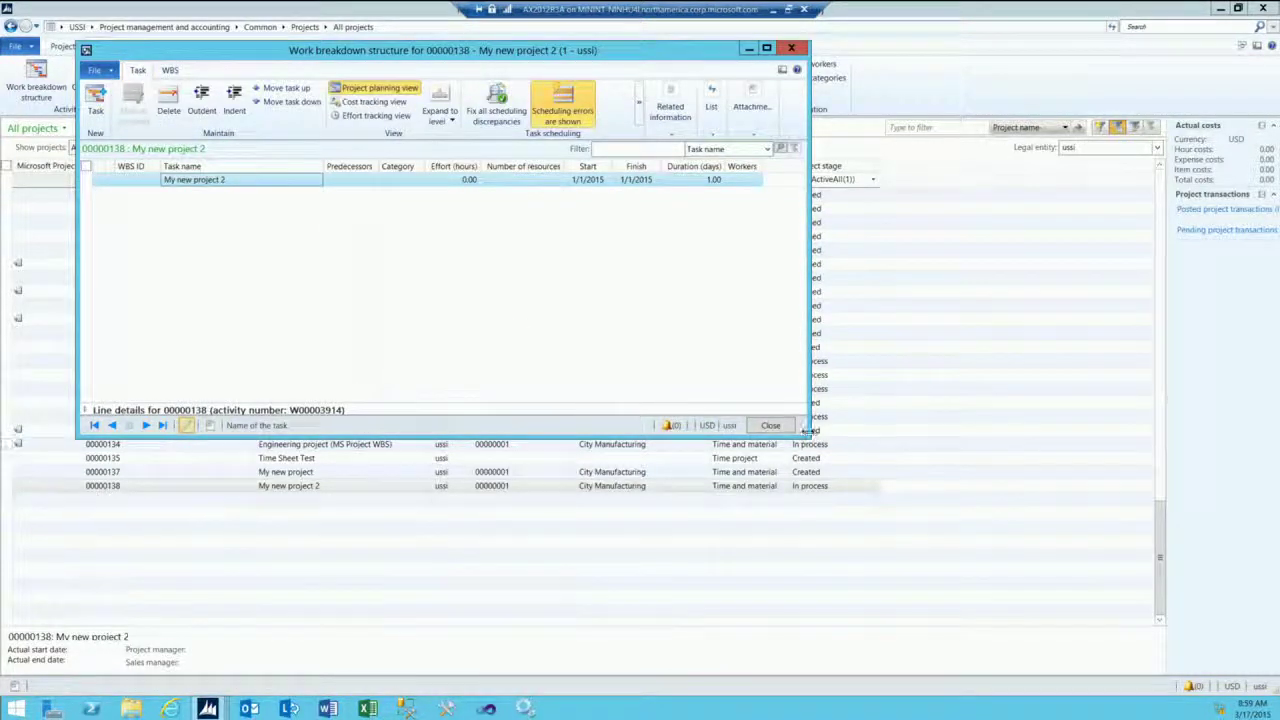
pyautogui.moveTo(808, 437); pyautogui.dragTo(955, 437)
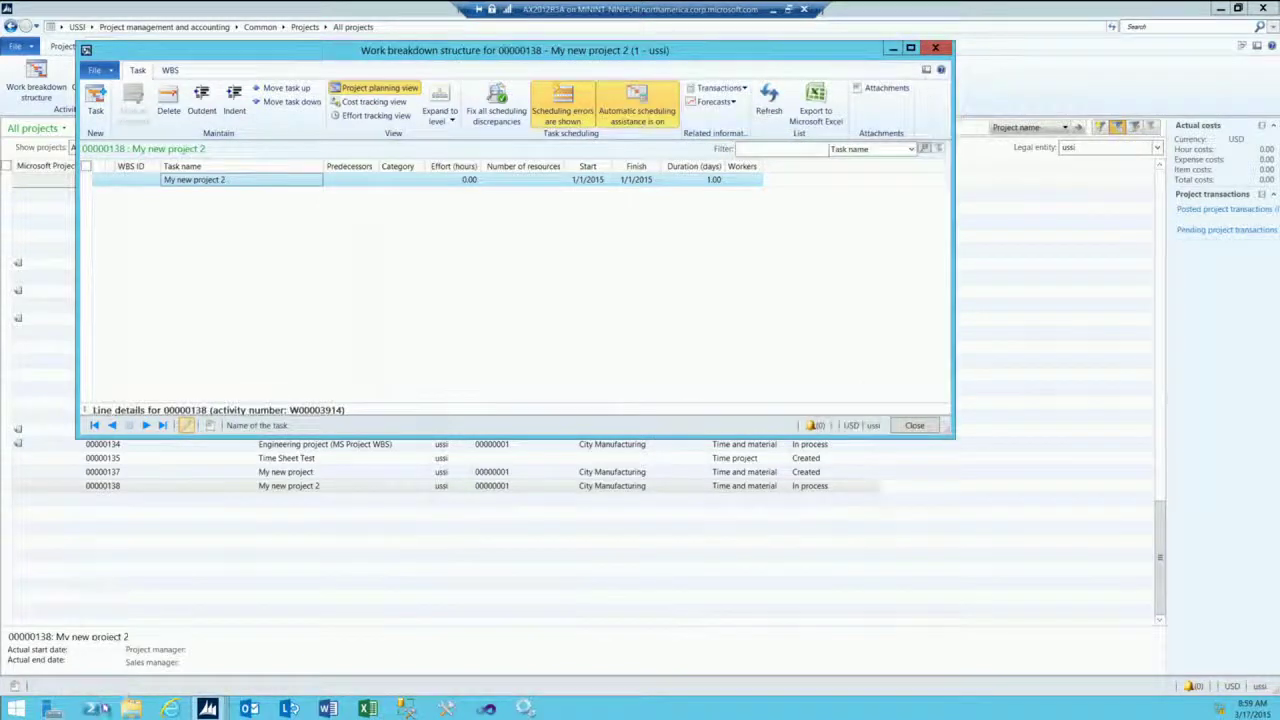
pyautogui.click(131, 708)
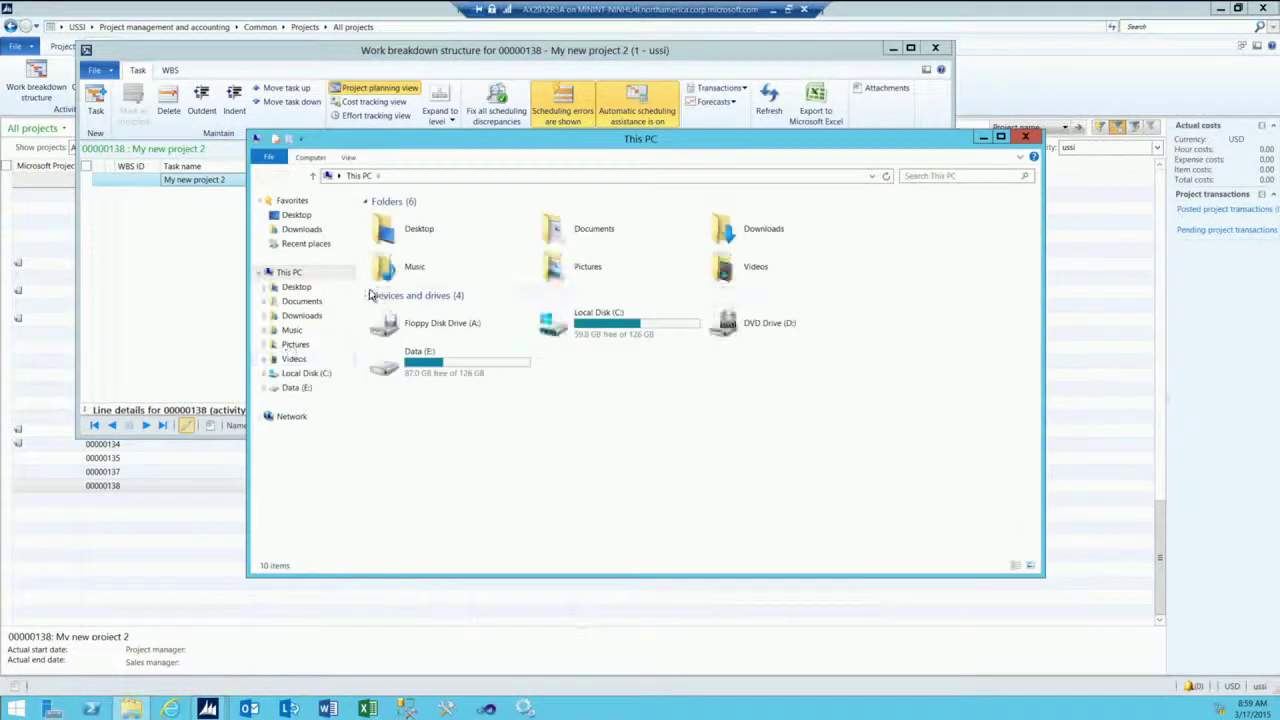
# Step: Browse to C:\DemoFiles\Service Industry\AEC templates and open Residential_Construction_Plan in Microsoft Project
pyautogui.click(265, 373)
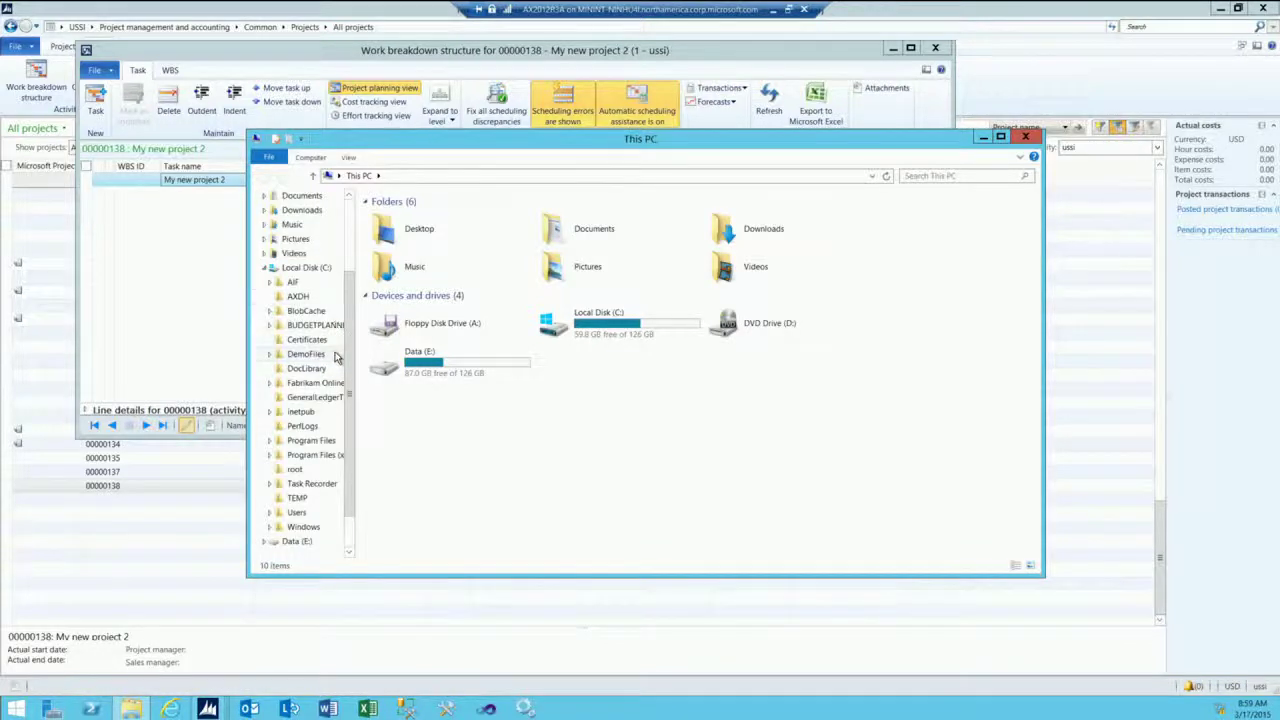
pyautogui.click(271, 357)
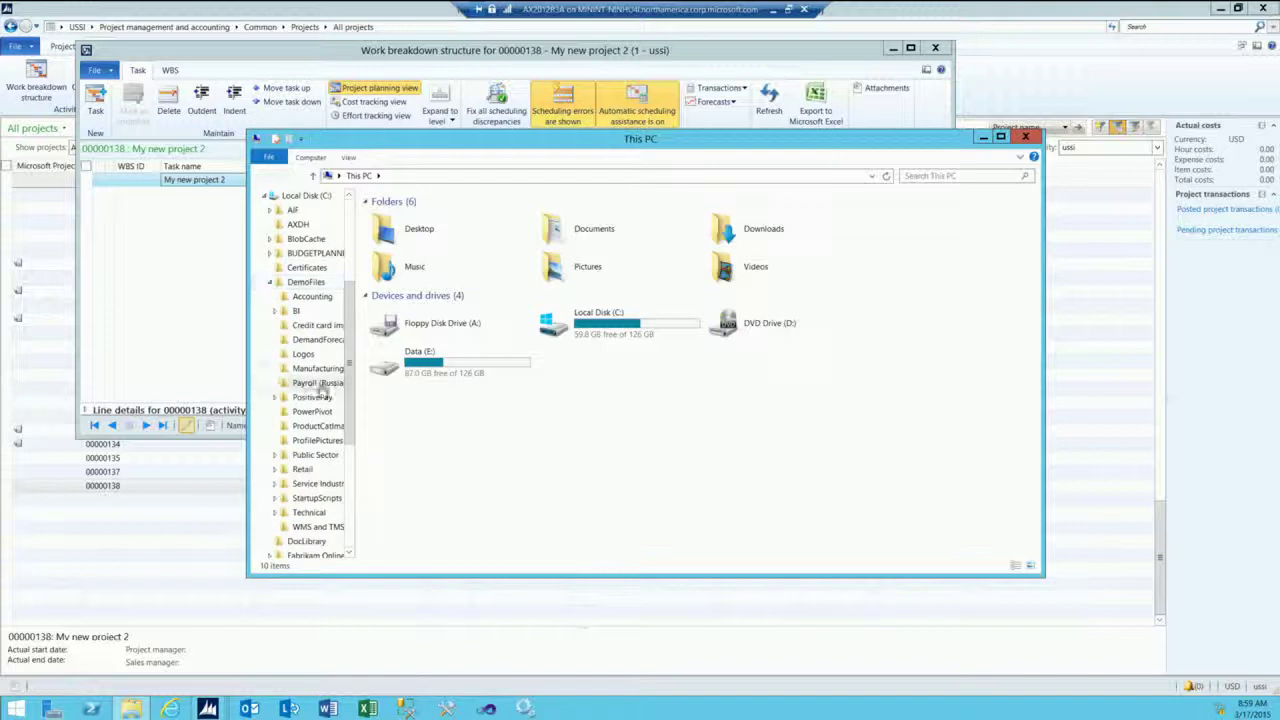
pyautogui.moveTo(355, 467); pyautogui.dragTo(474, 449)
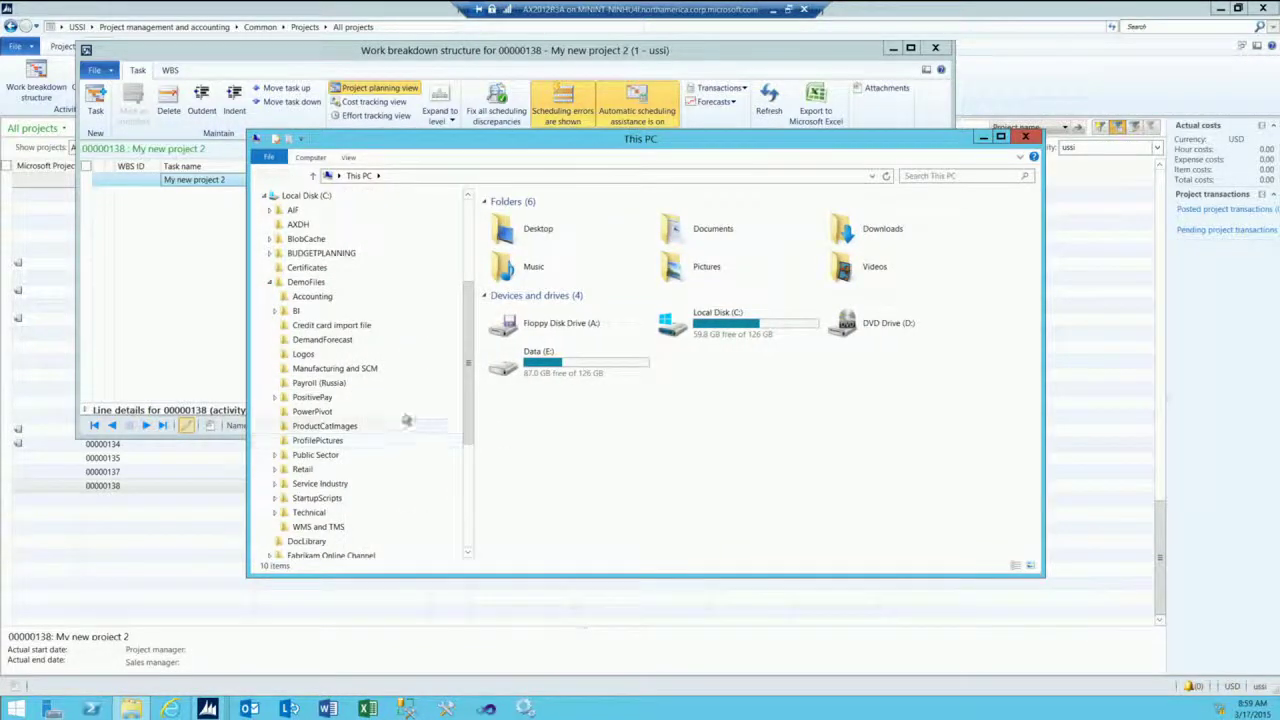
pyautogui.click(277, 484)
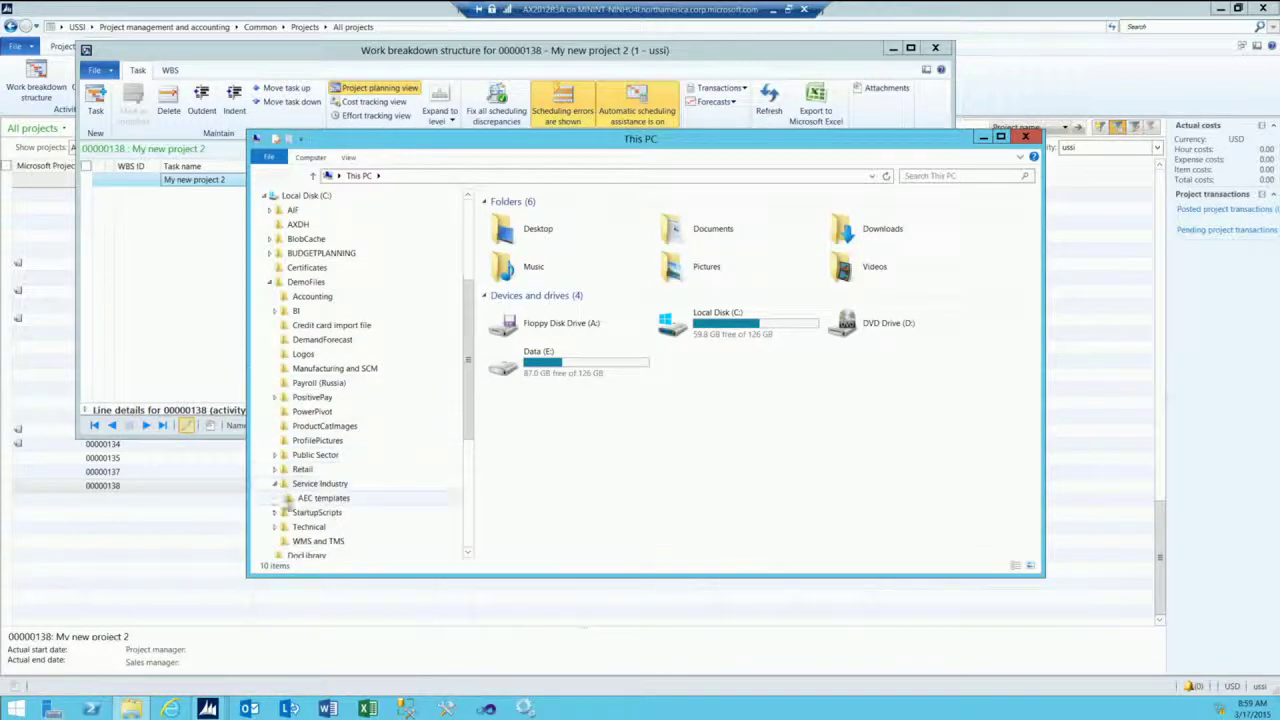
pyautogui.click(320, 498)
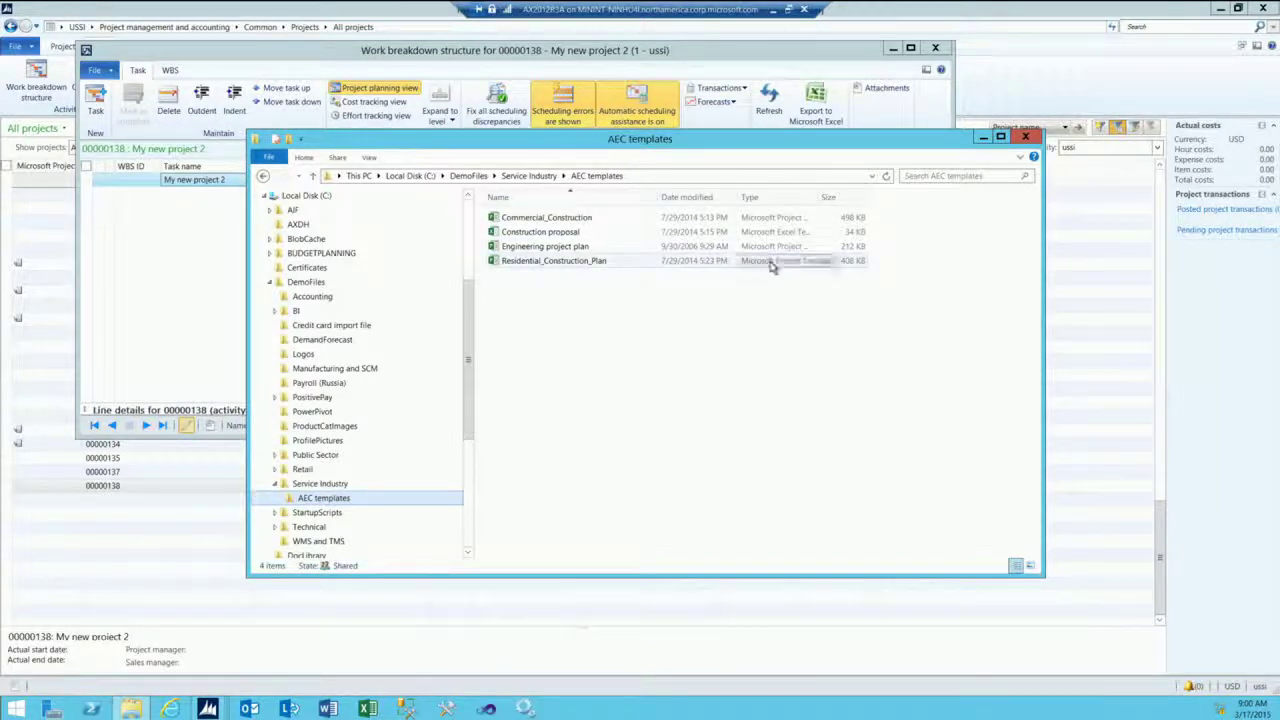
pyautogui.click(553, 266)
pyautogui.doubleClick(555, 265)
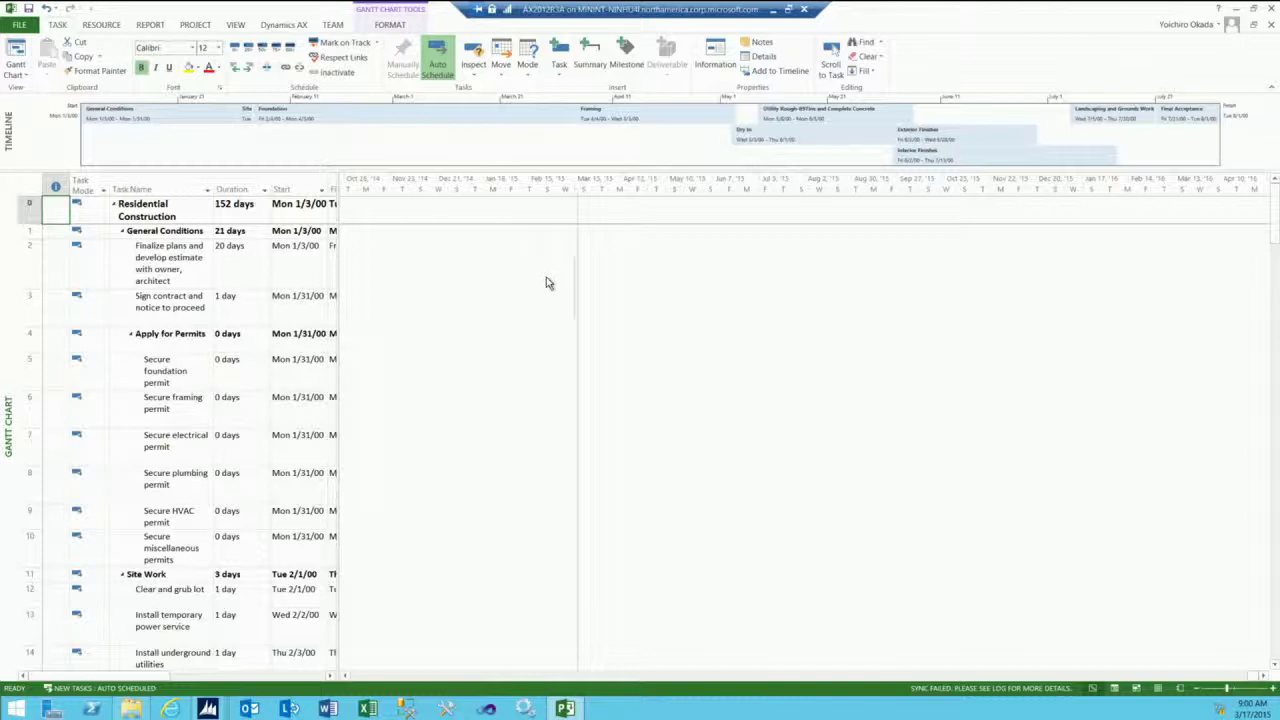
# Step: Publish the plan as Replace Existing Project onto My new project 2, which errors because its WBS is open
pyautogui.click(291, 27)
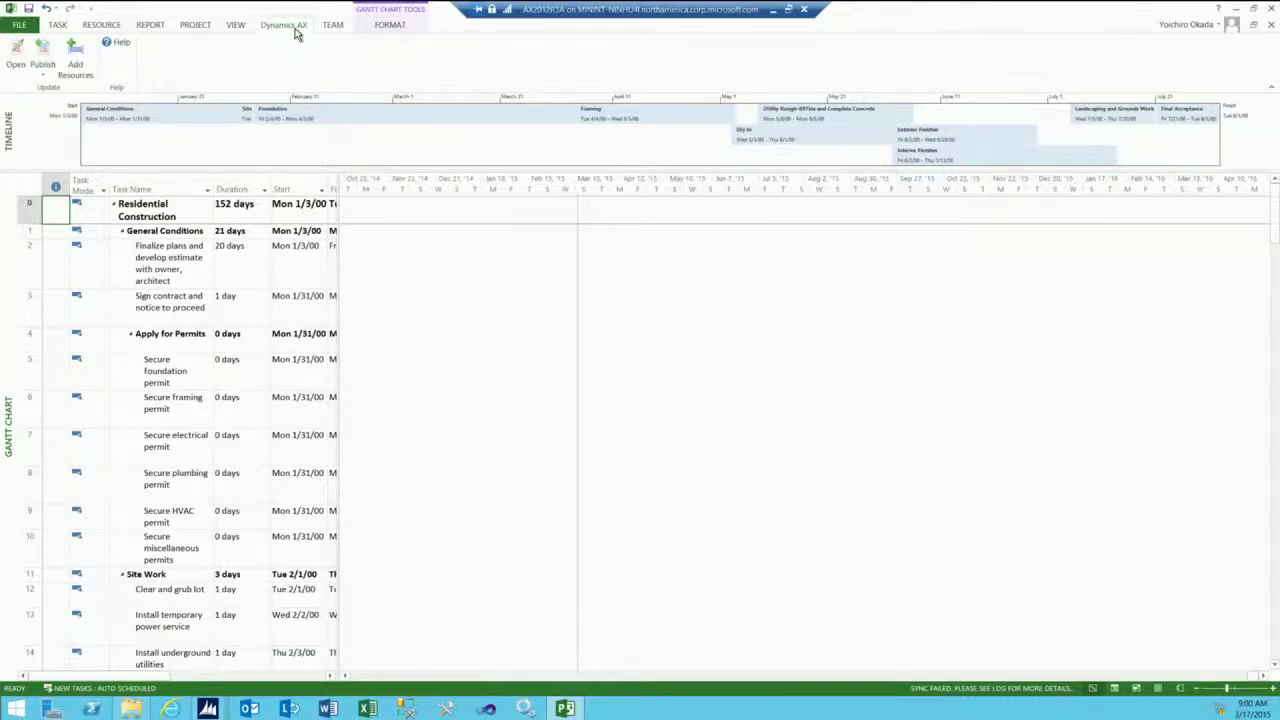
pyautogui.click(45, 75)
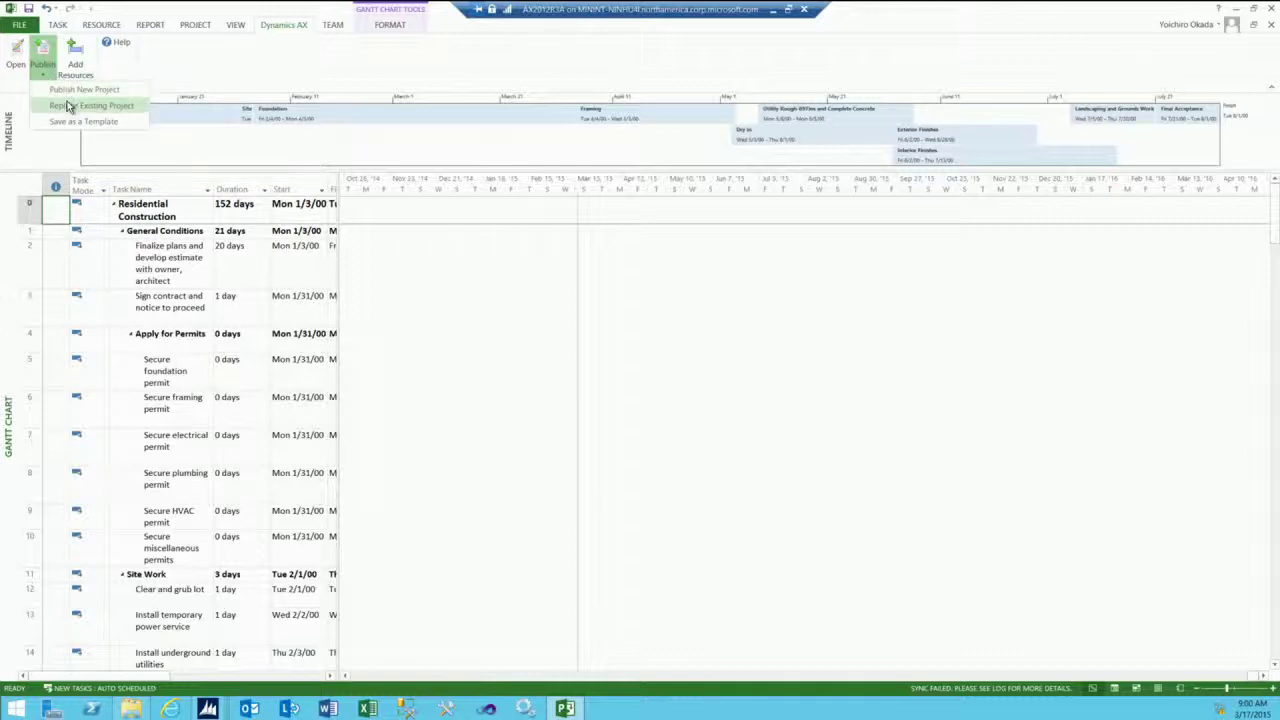
pyautogui.click(84, 89)
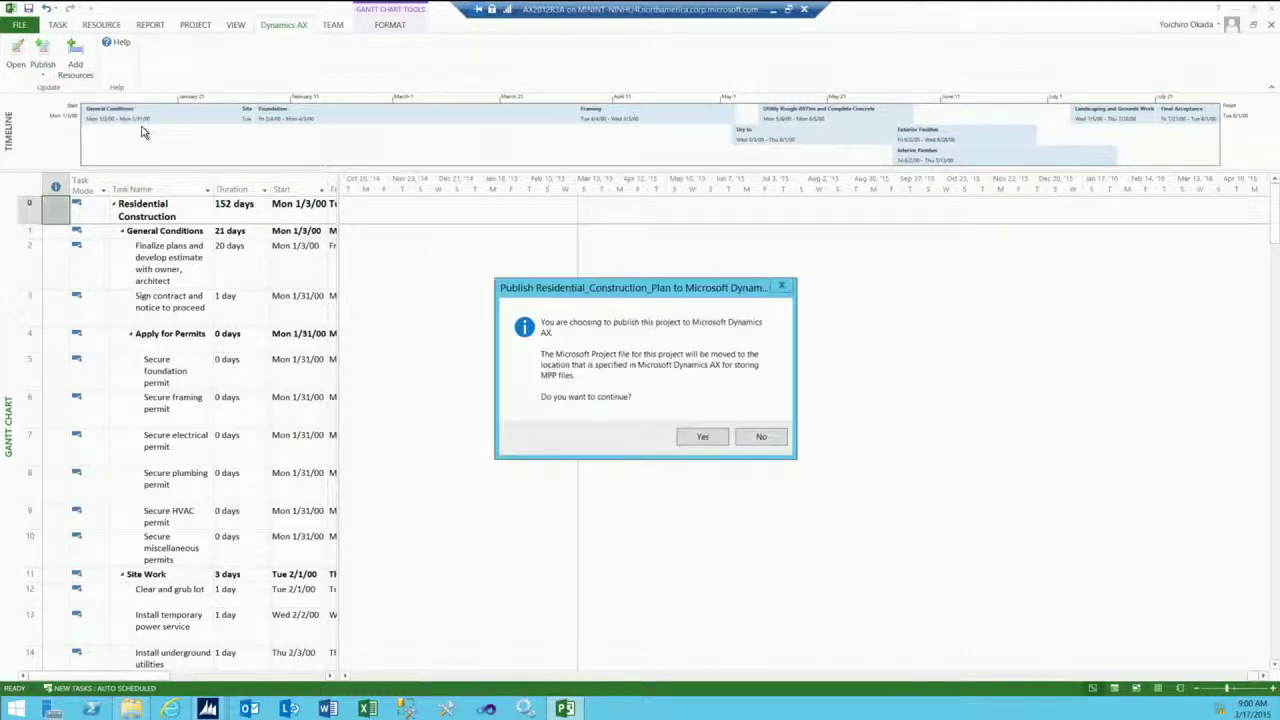
pyautogui.click(704, 437)
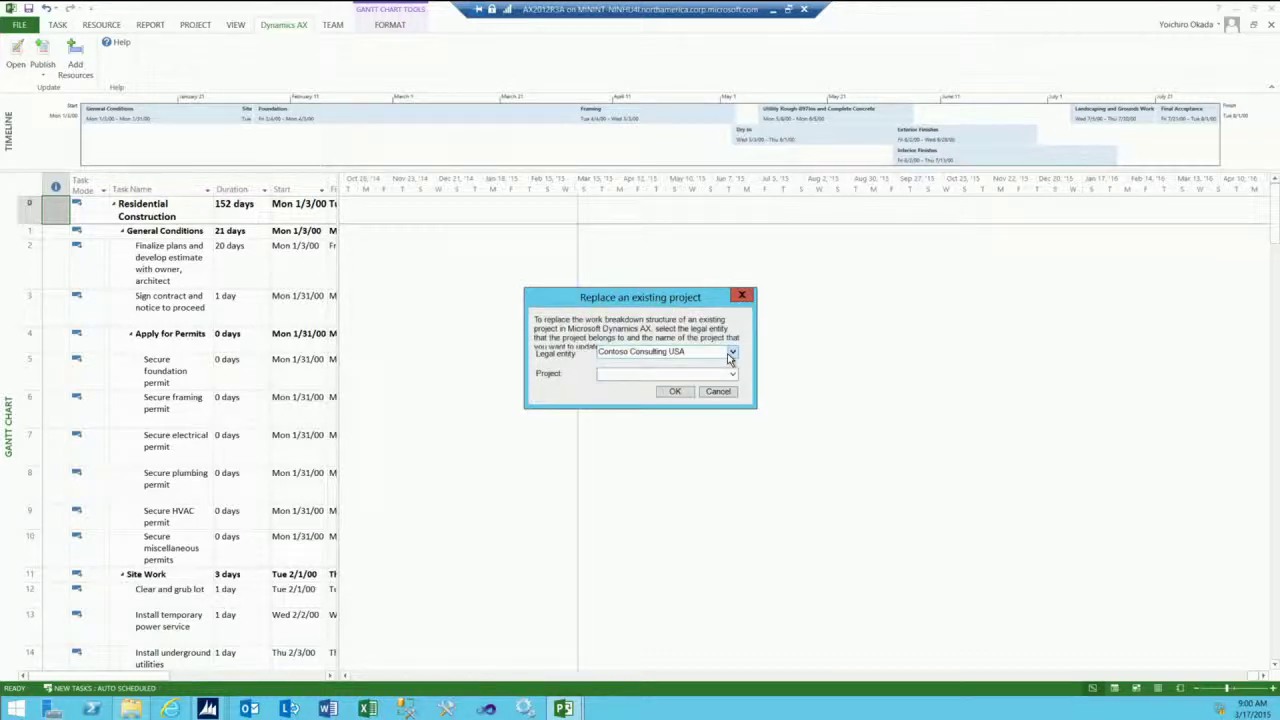
pyautogui.click(732, 374)
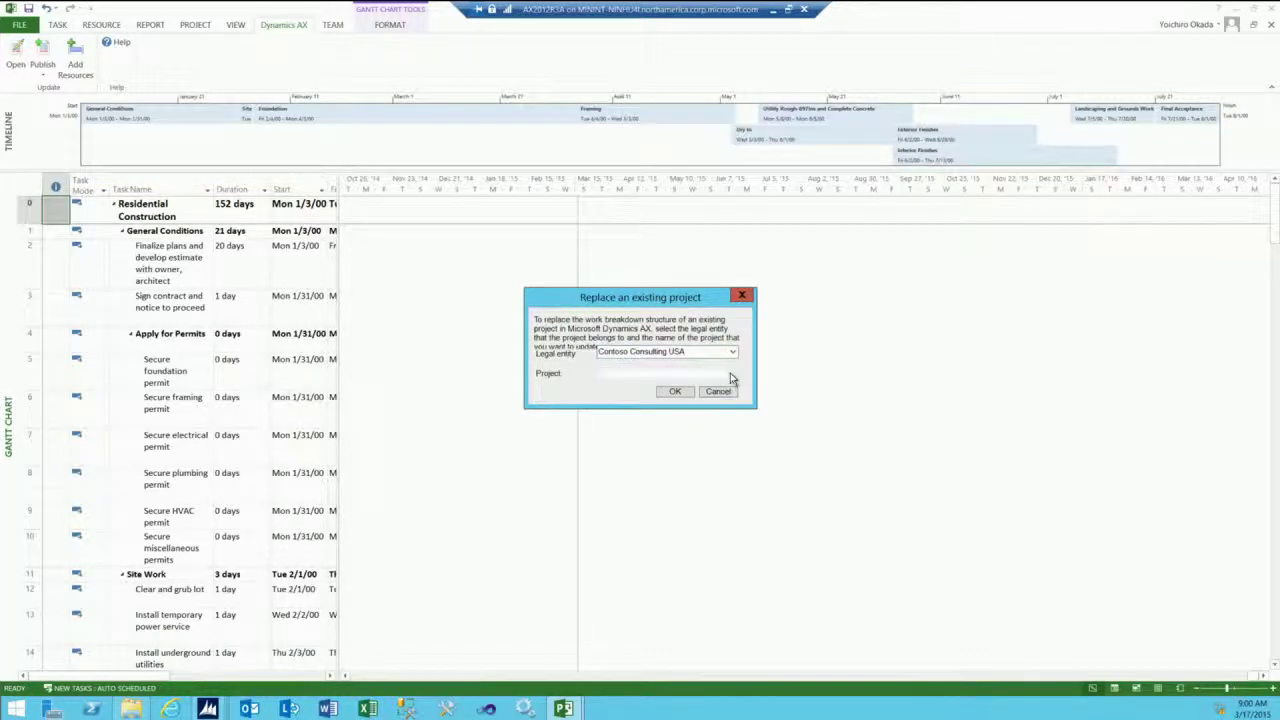
pyautogui.click(705, 376)
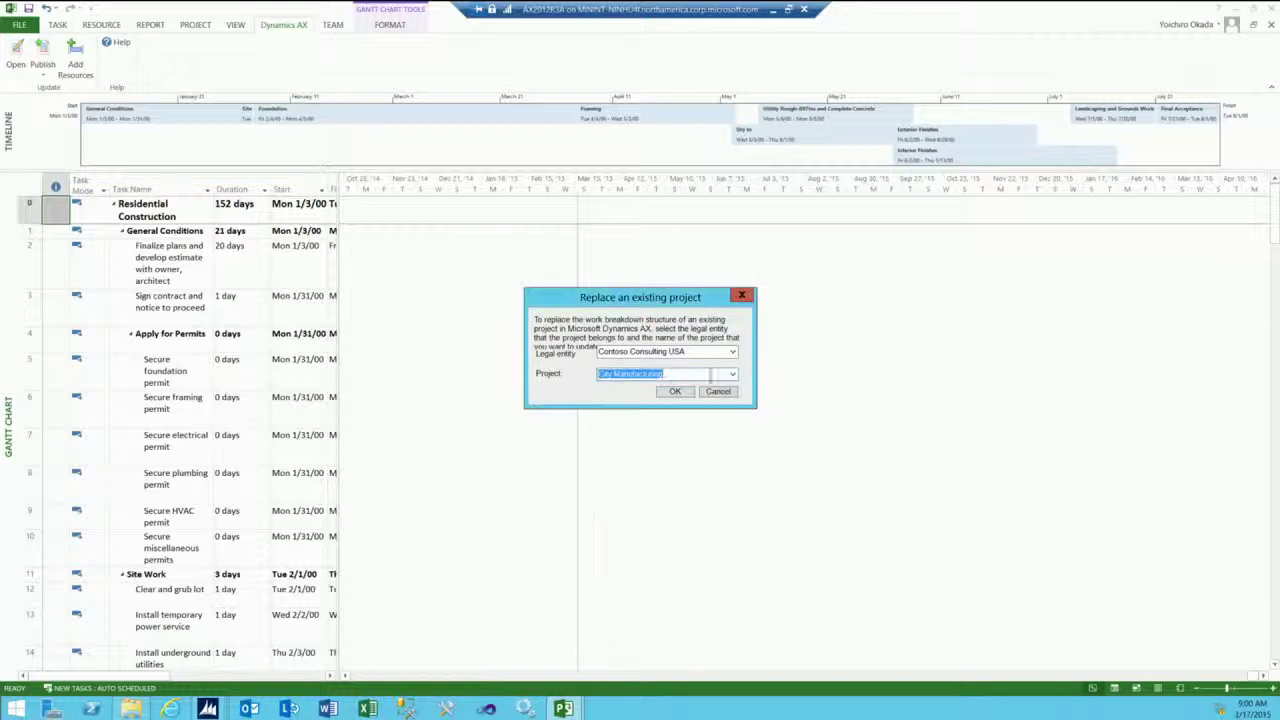
pyautogui.click(732, 375)
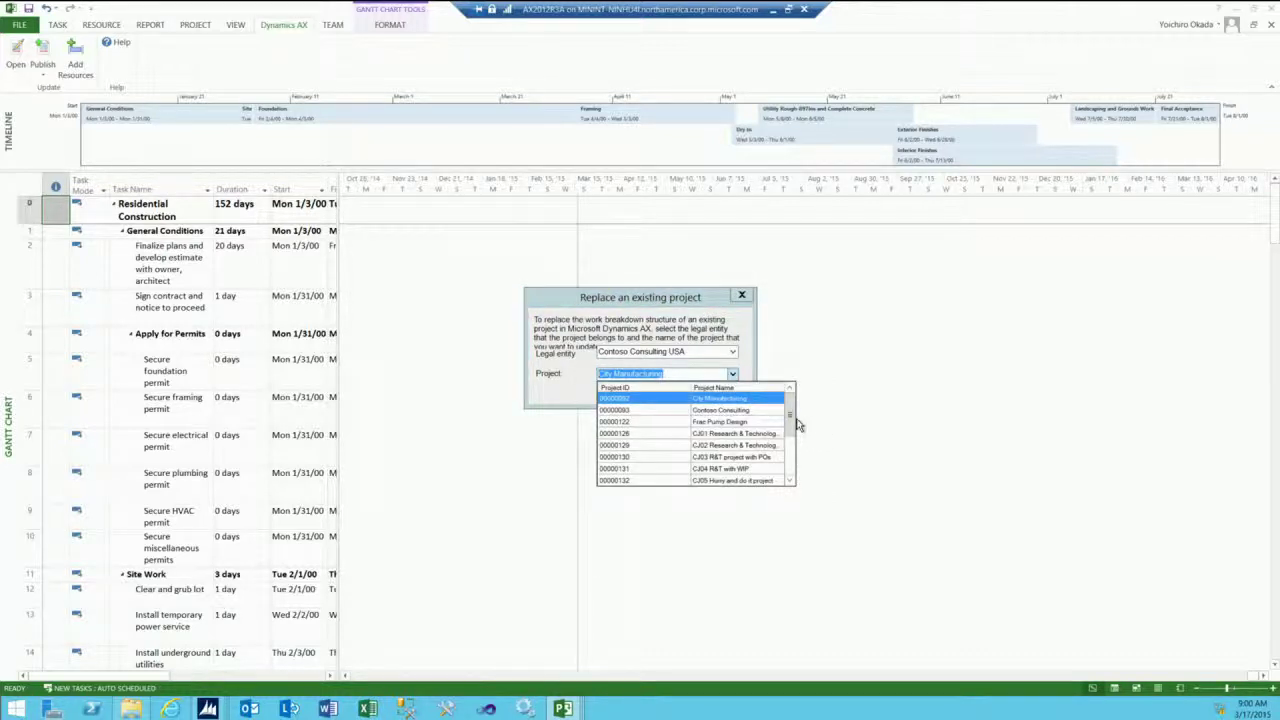
pyautogui.click(790, 472)
pyautogui.click(760, 481)
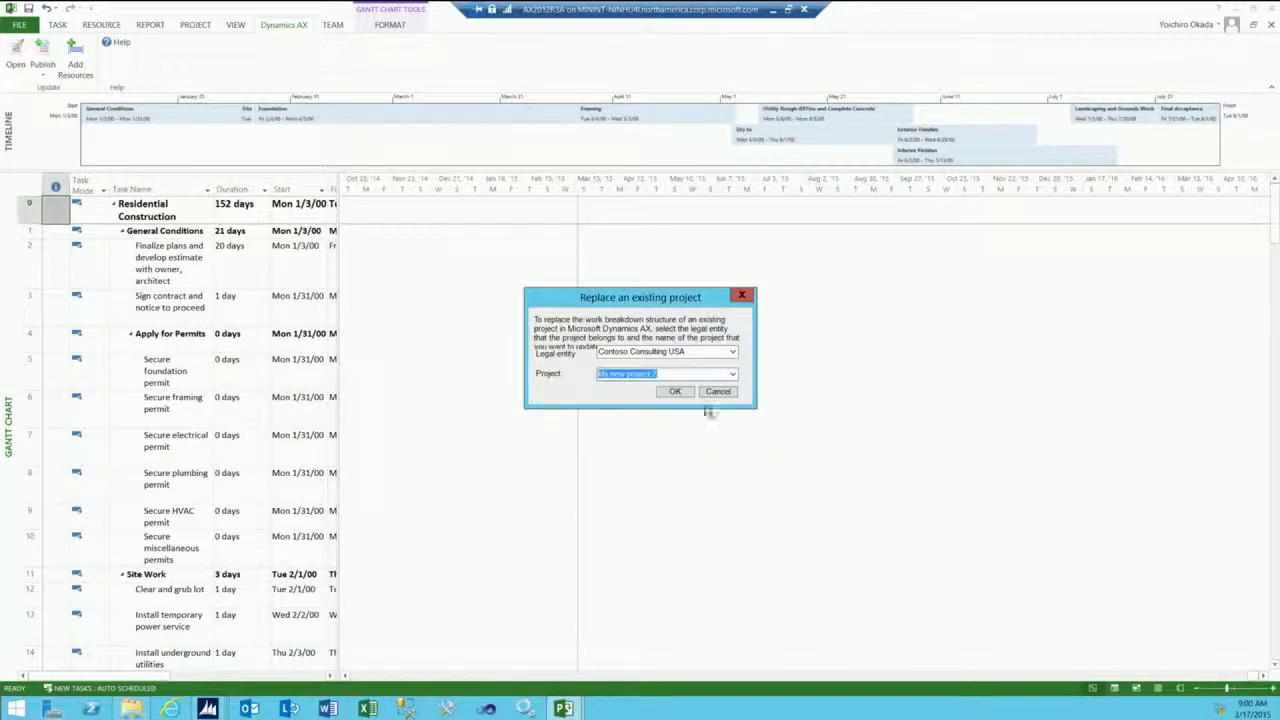
pyautogui.click(677, 391)
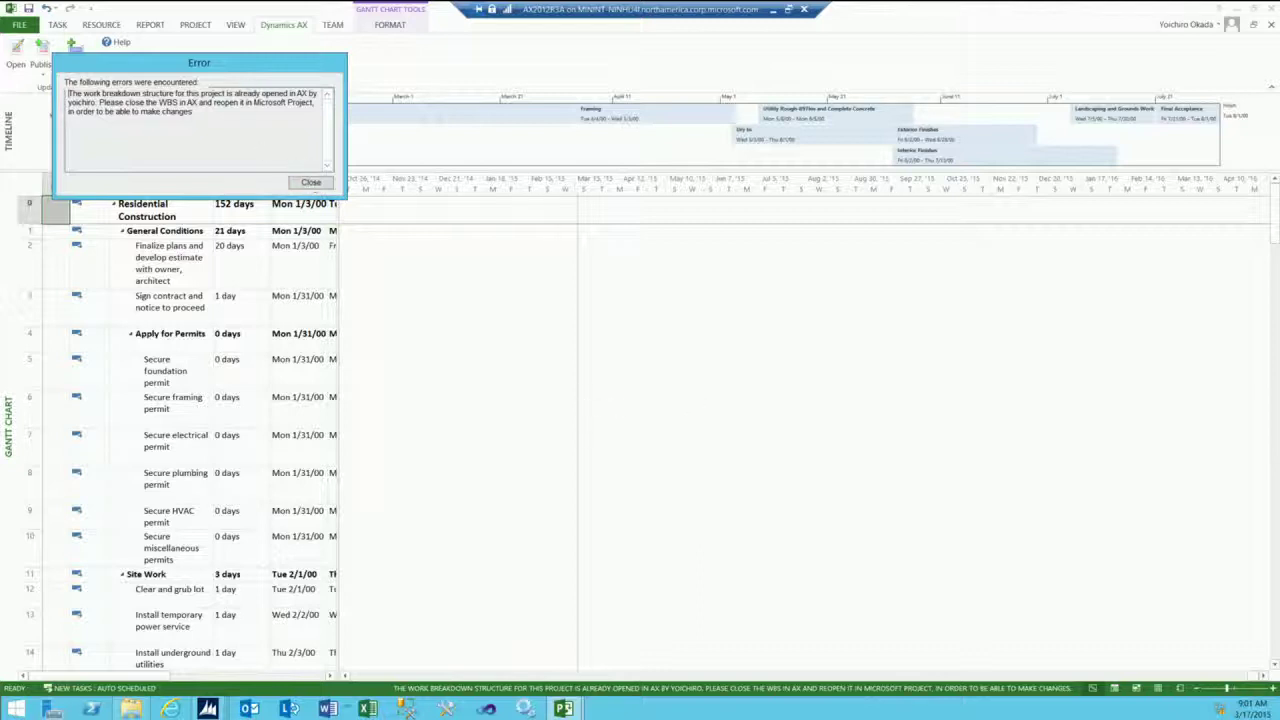
# Step: Close the Dynamics AX WBS window and dismiss the already-open WBS error
pyautogui.moveTo(207, 708)
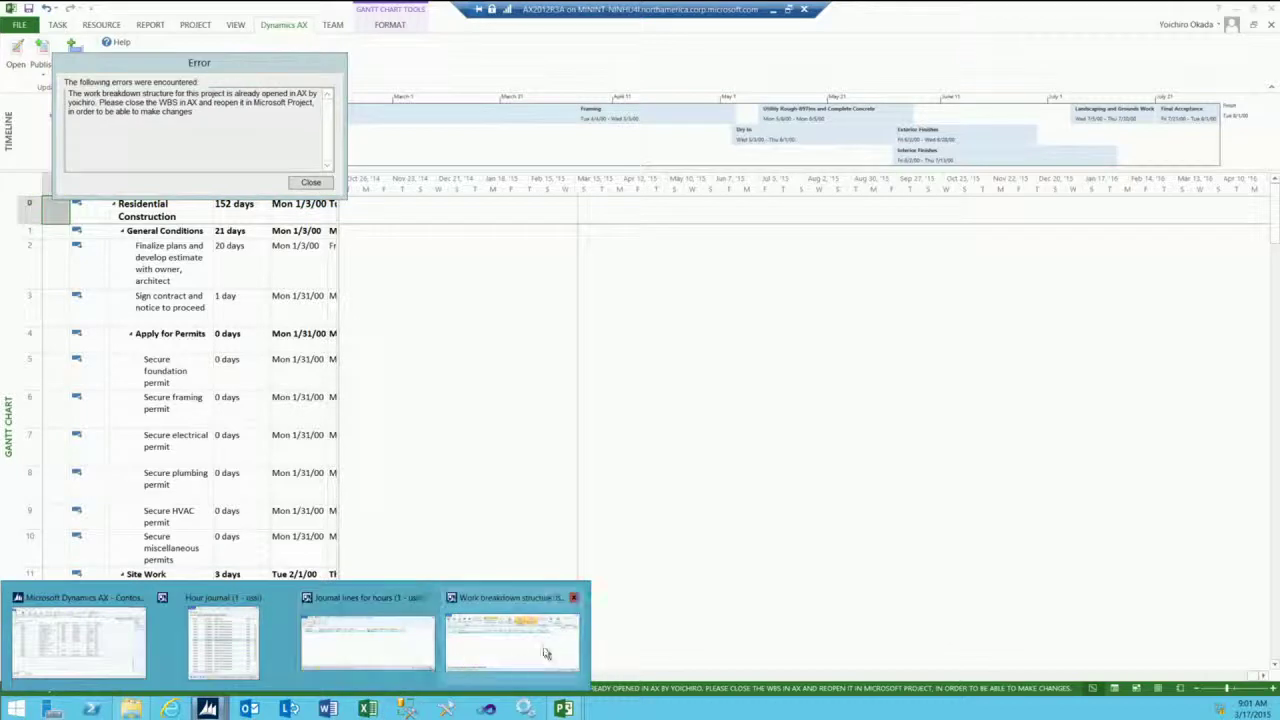
pyautogui.click(546, 650)
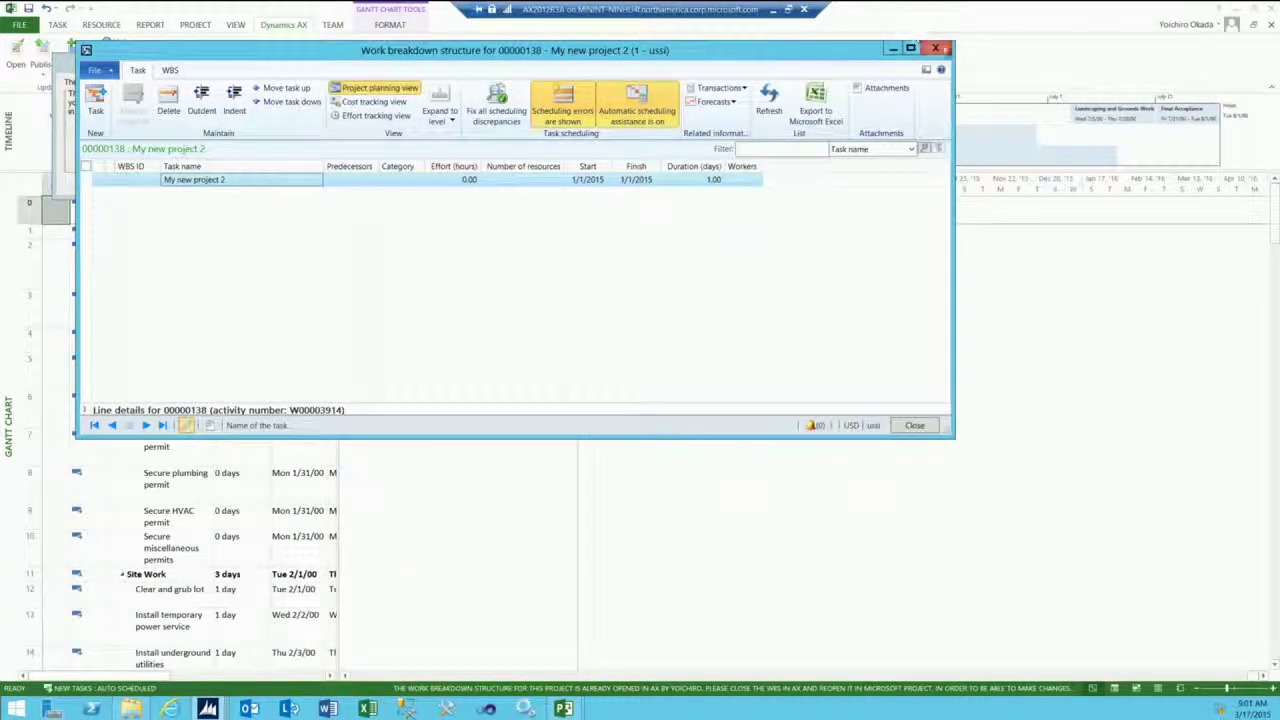
pyautogui.click(935, 49)
pyautogui.click(314, 182)
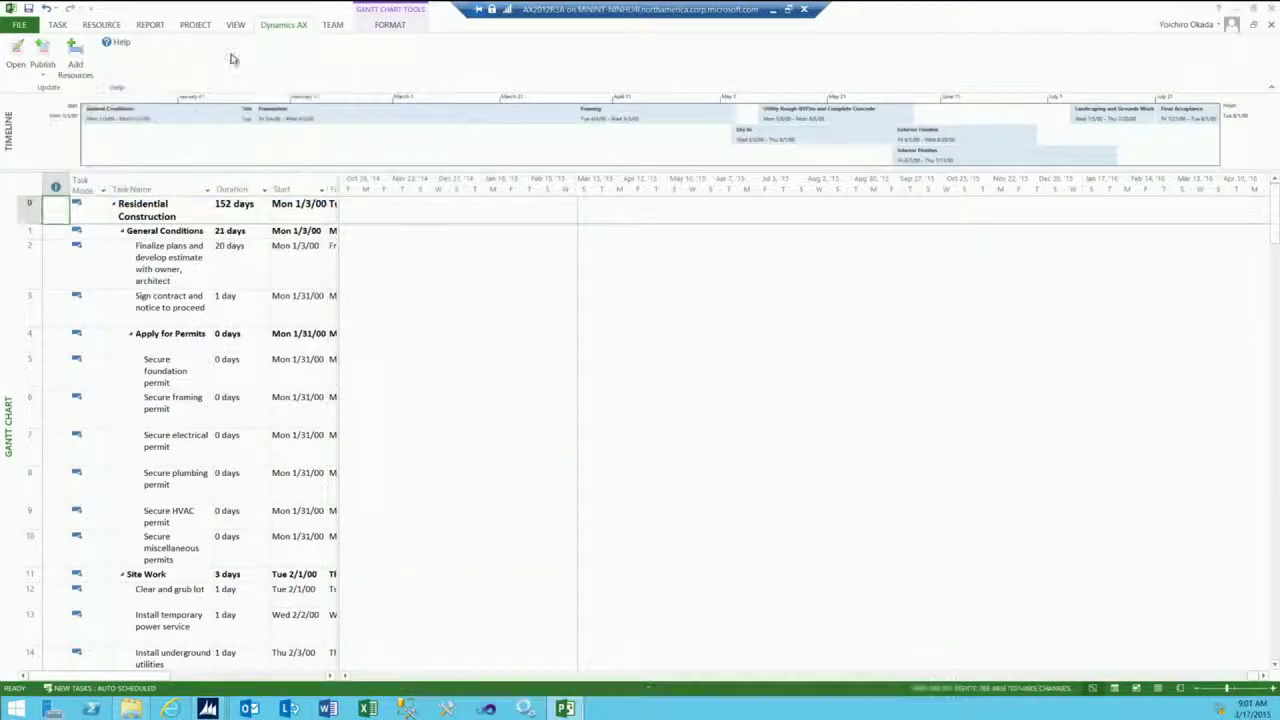
# Step: Republish the residential construction plan, replacing My new project 2, and start the sync
pyautogui.click(42, 62)
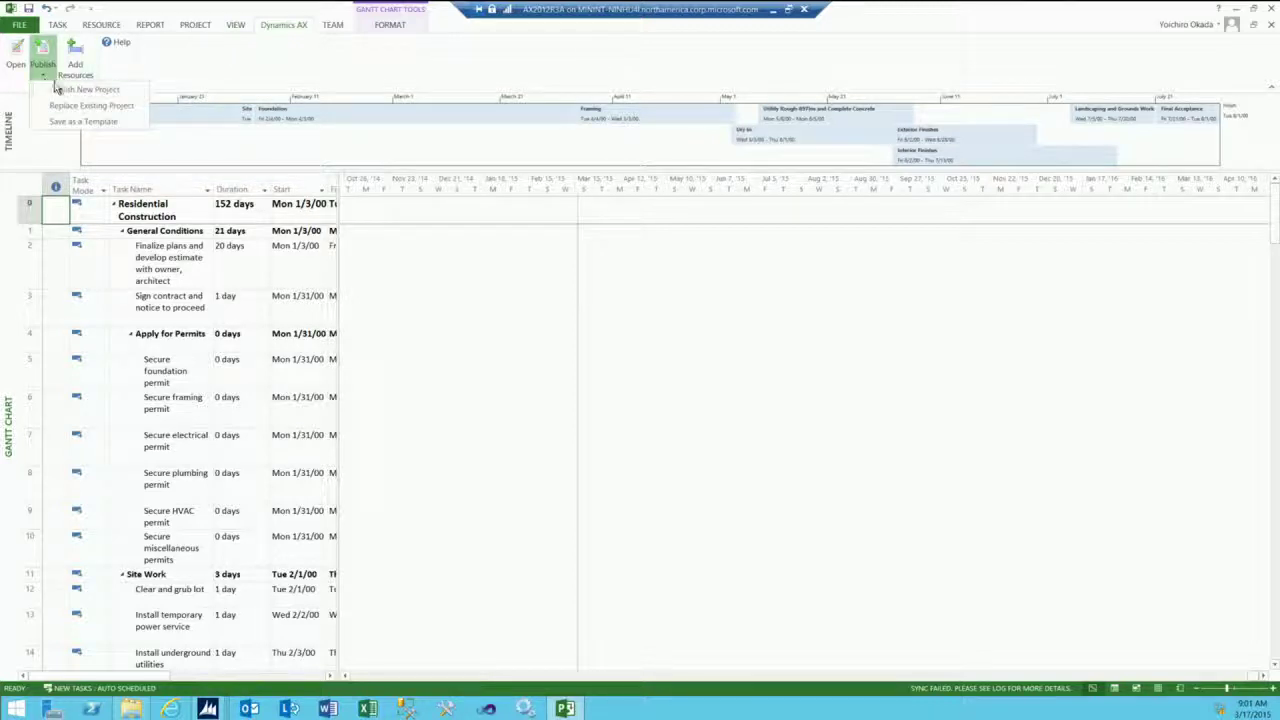
pyautogui.click(76, 99)
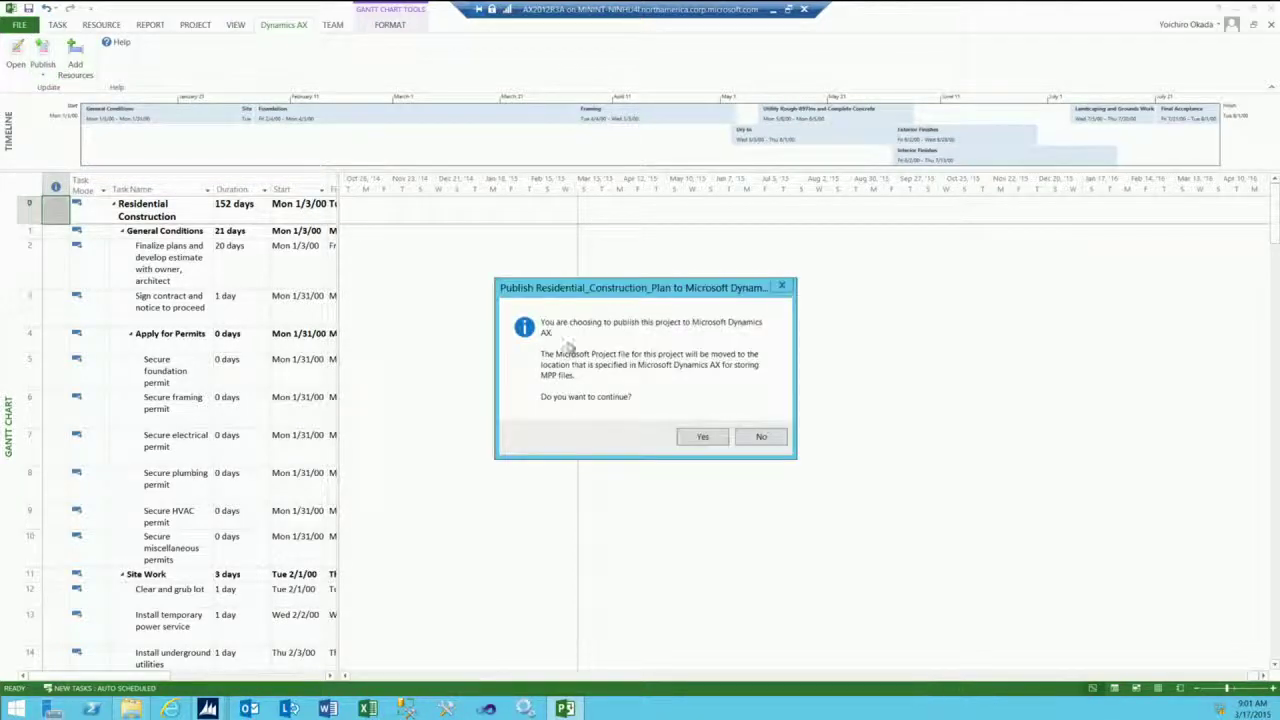
pyautogui.click(706, 440)
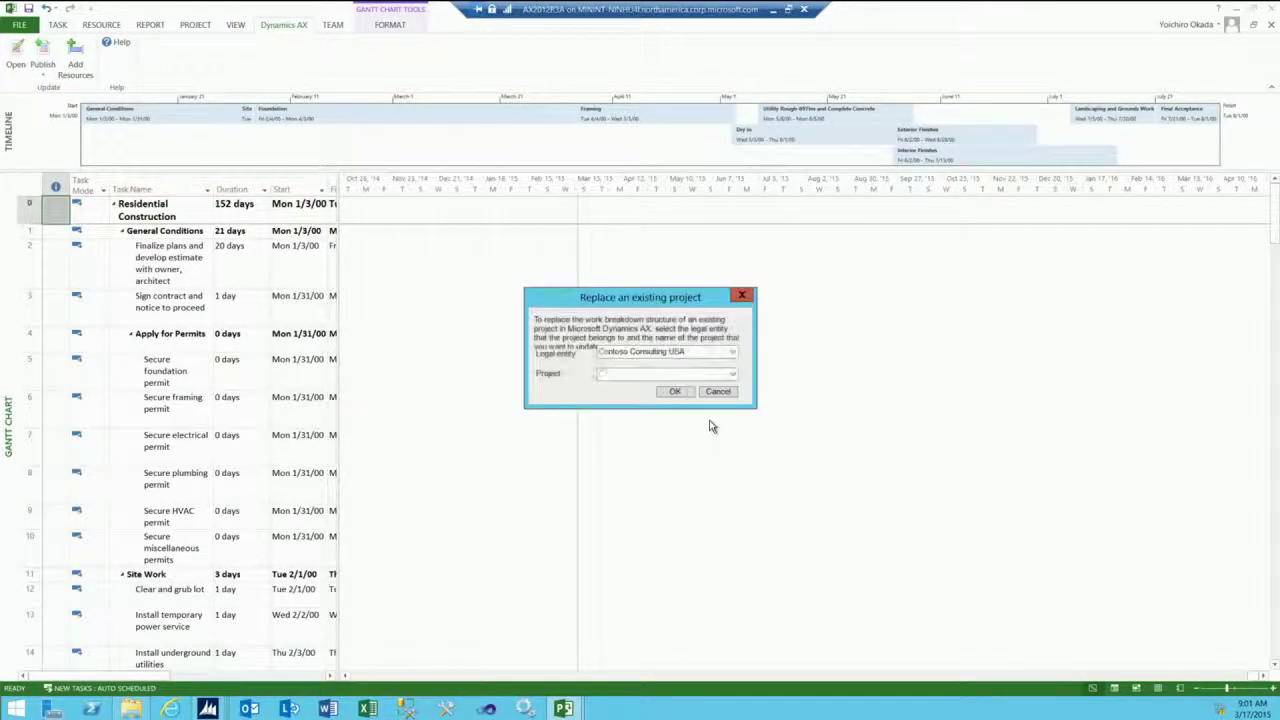
pyautogui.click(732, 373)
pyautogui.scroll(-5, 752, 470)
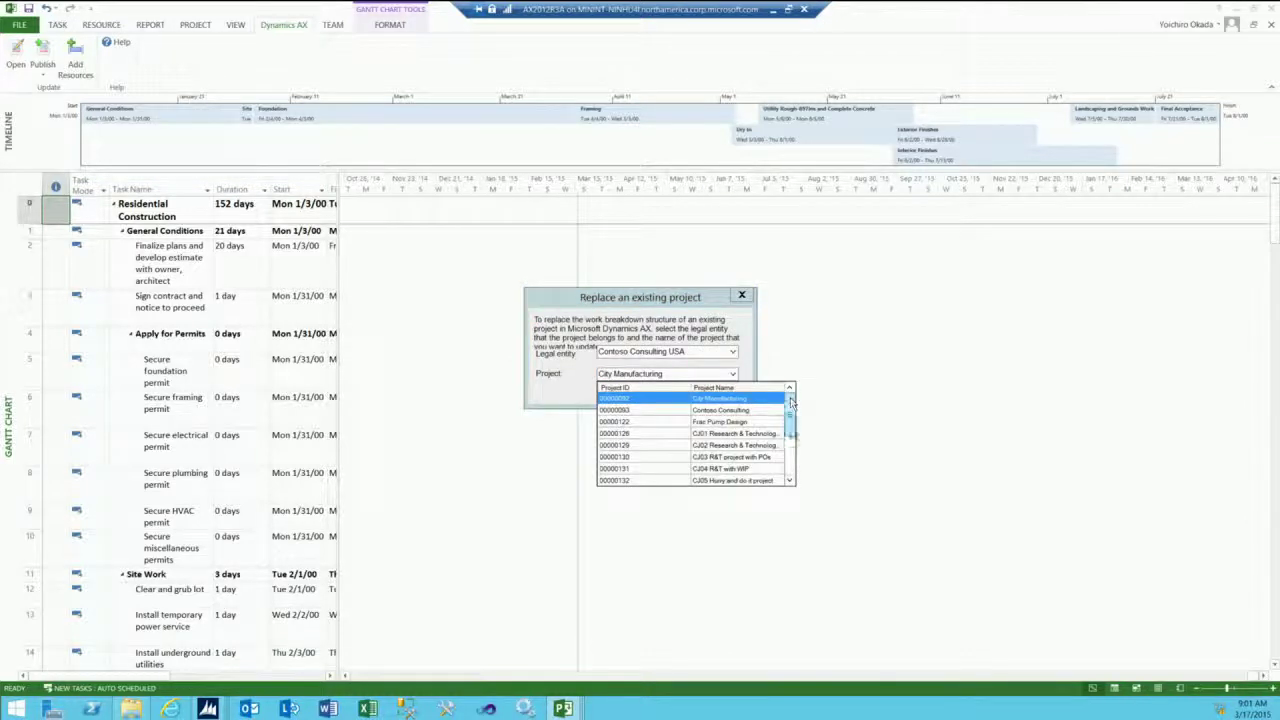
pyautogui.click(740, 480)
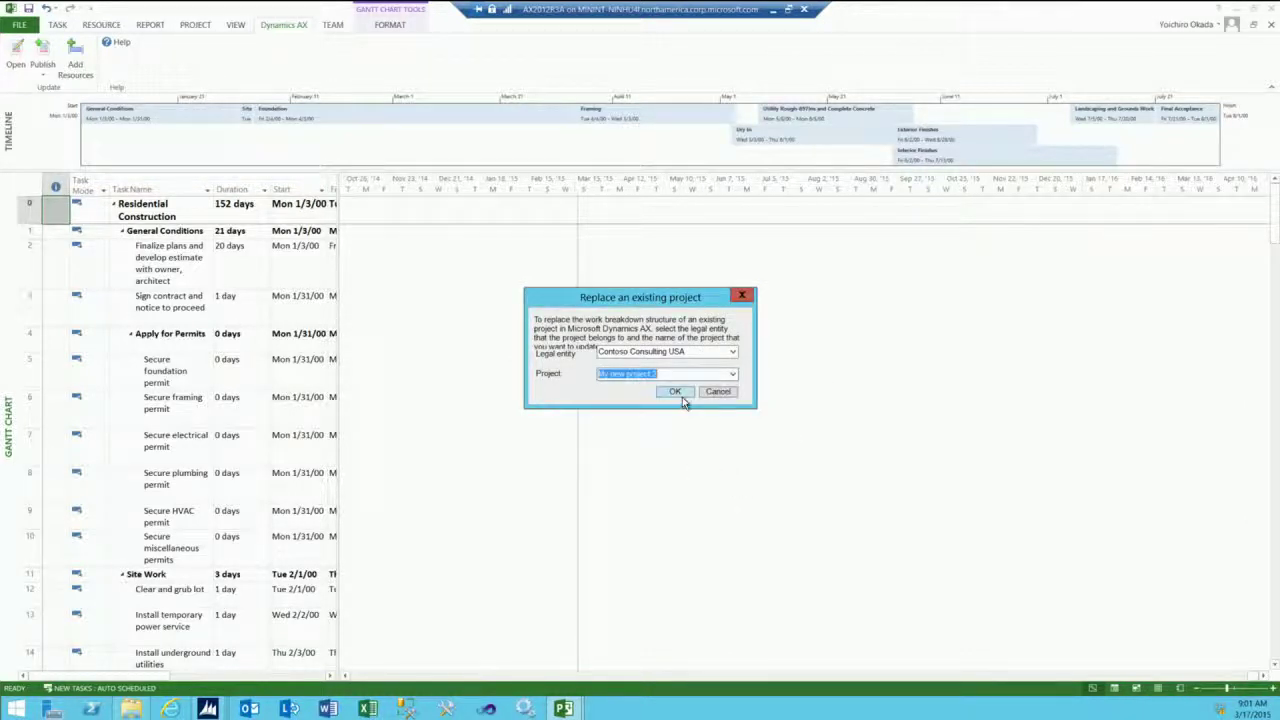
pyautogui.click(683, 396)
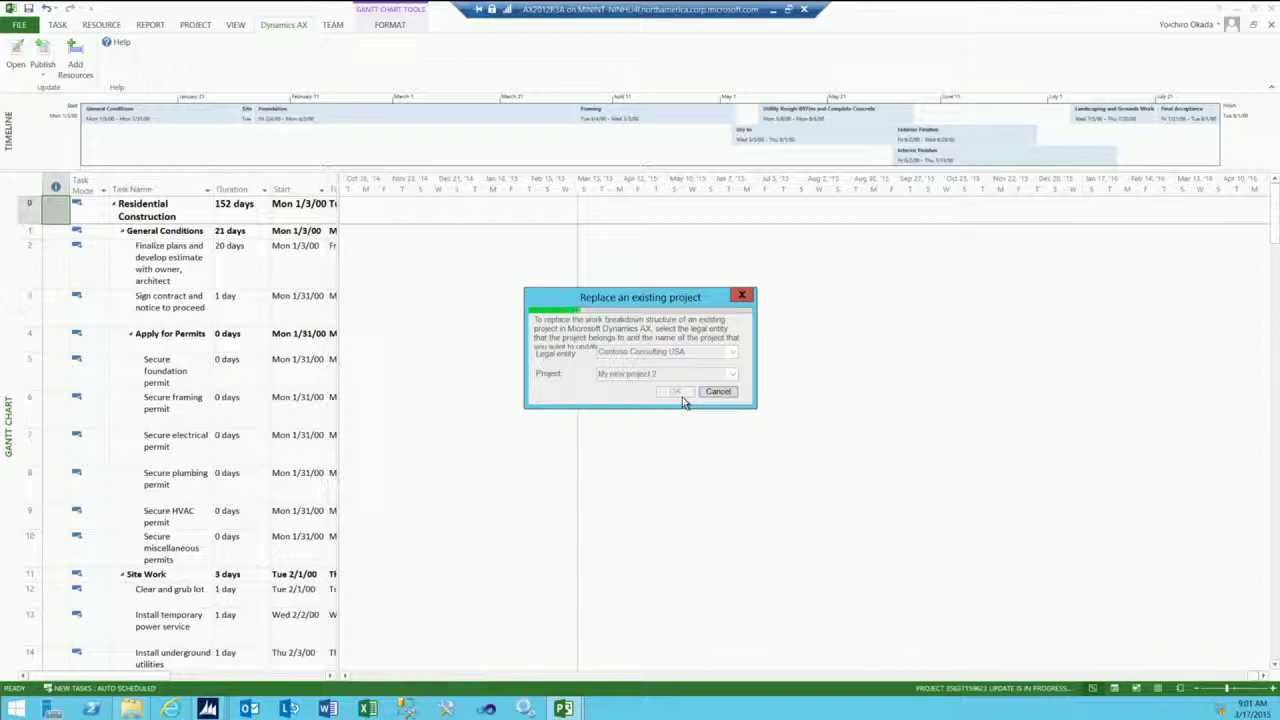
pyautogui.click(680, 395)
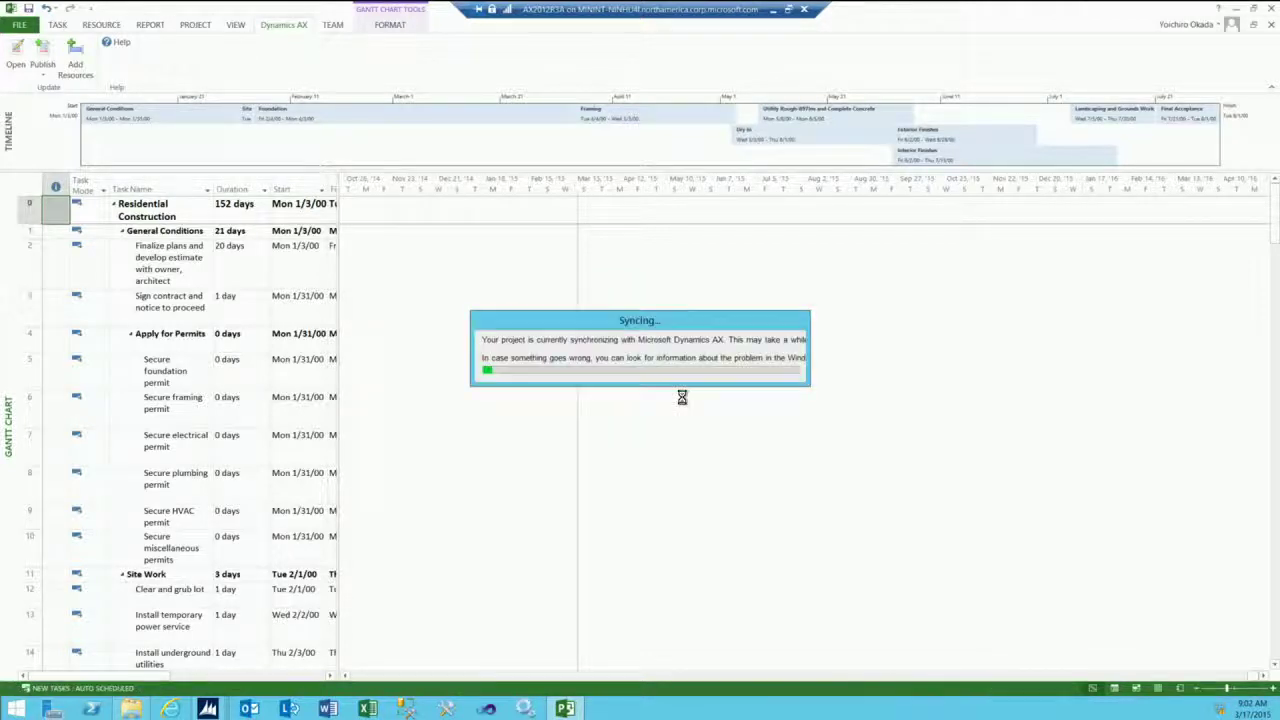